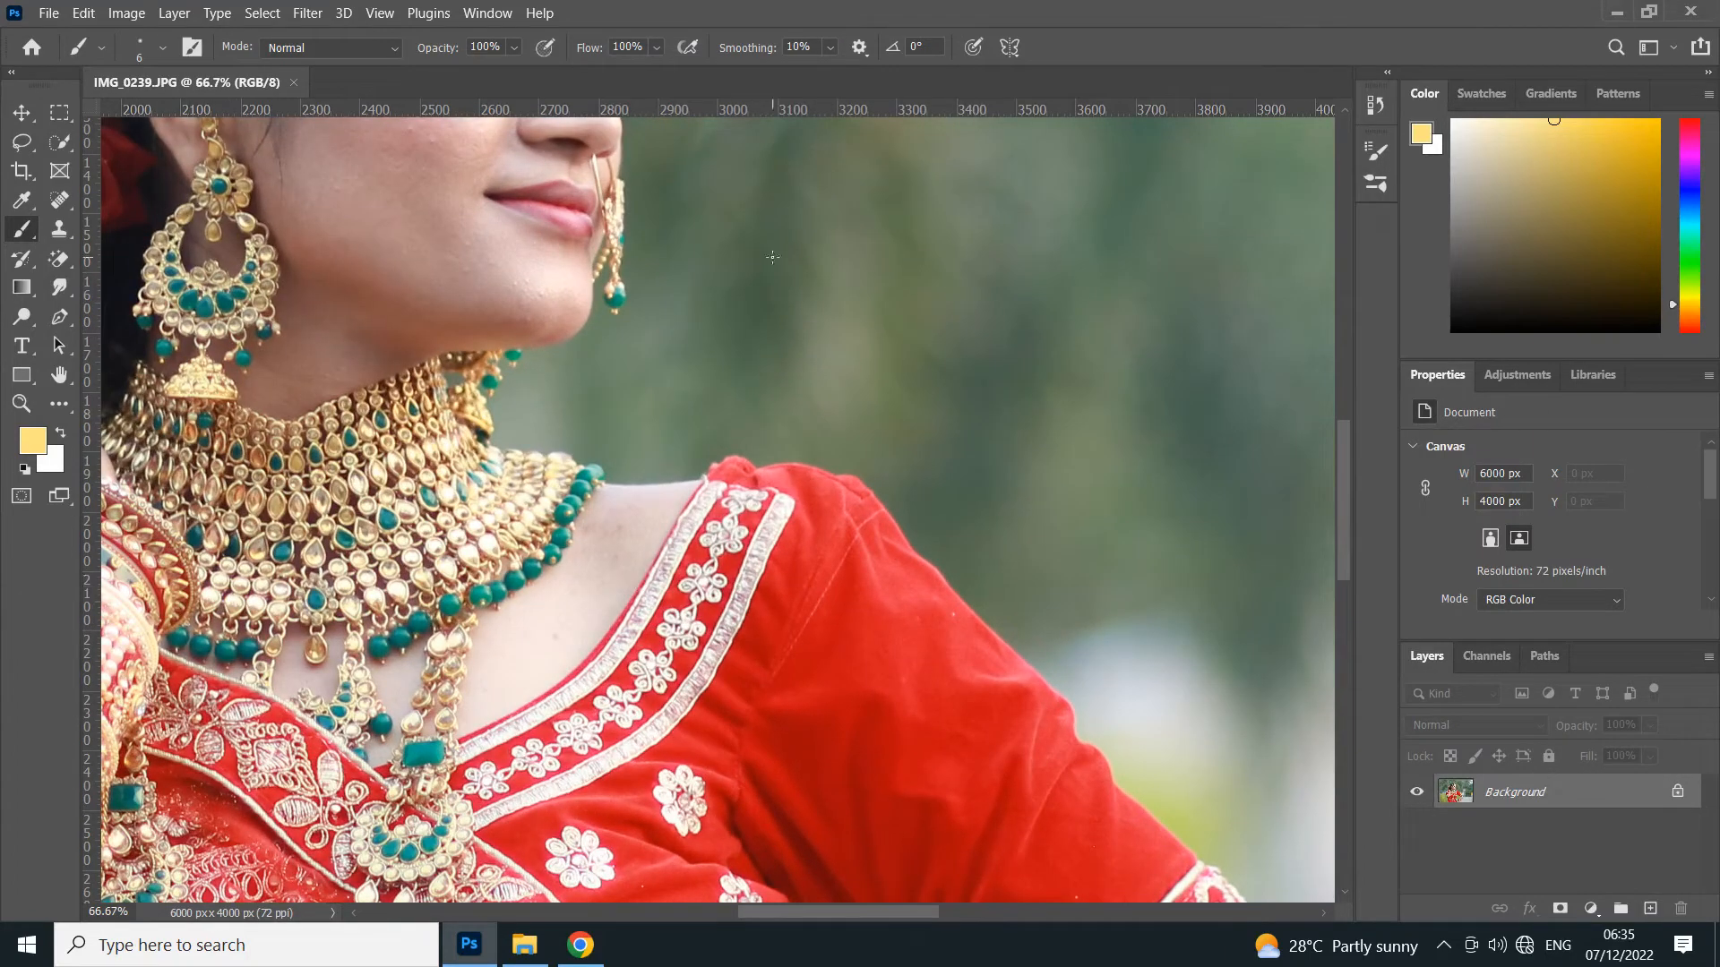
Add a Curves adjustment layer, pull the RGB curve slightly down in the highlights, and compare the photo with and without it.
scroll(774, 262, "down", 4)
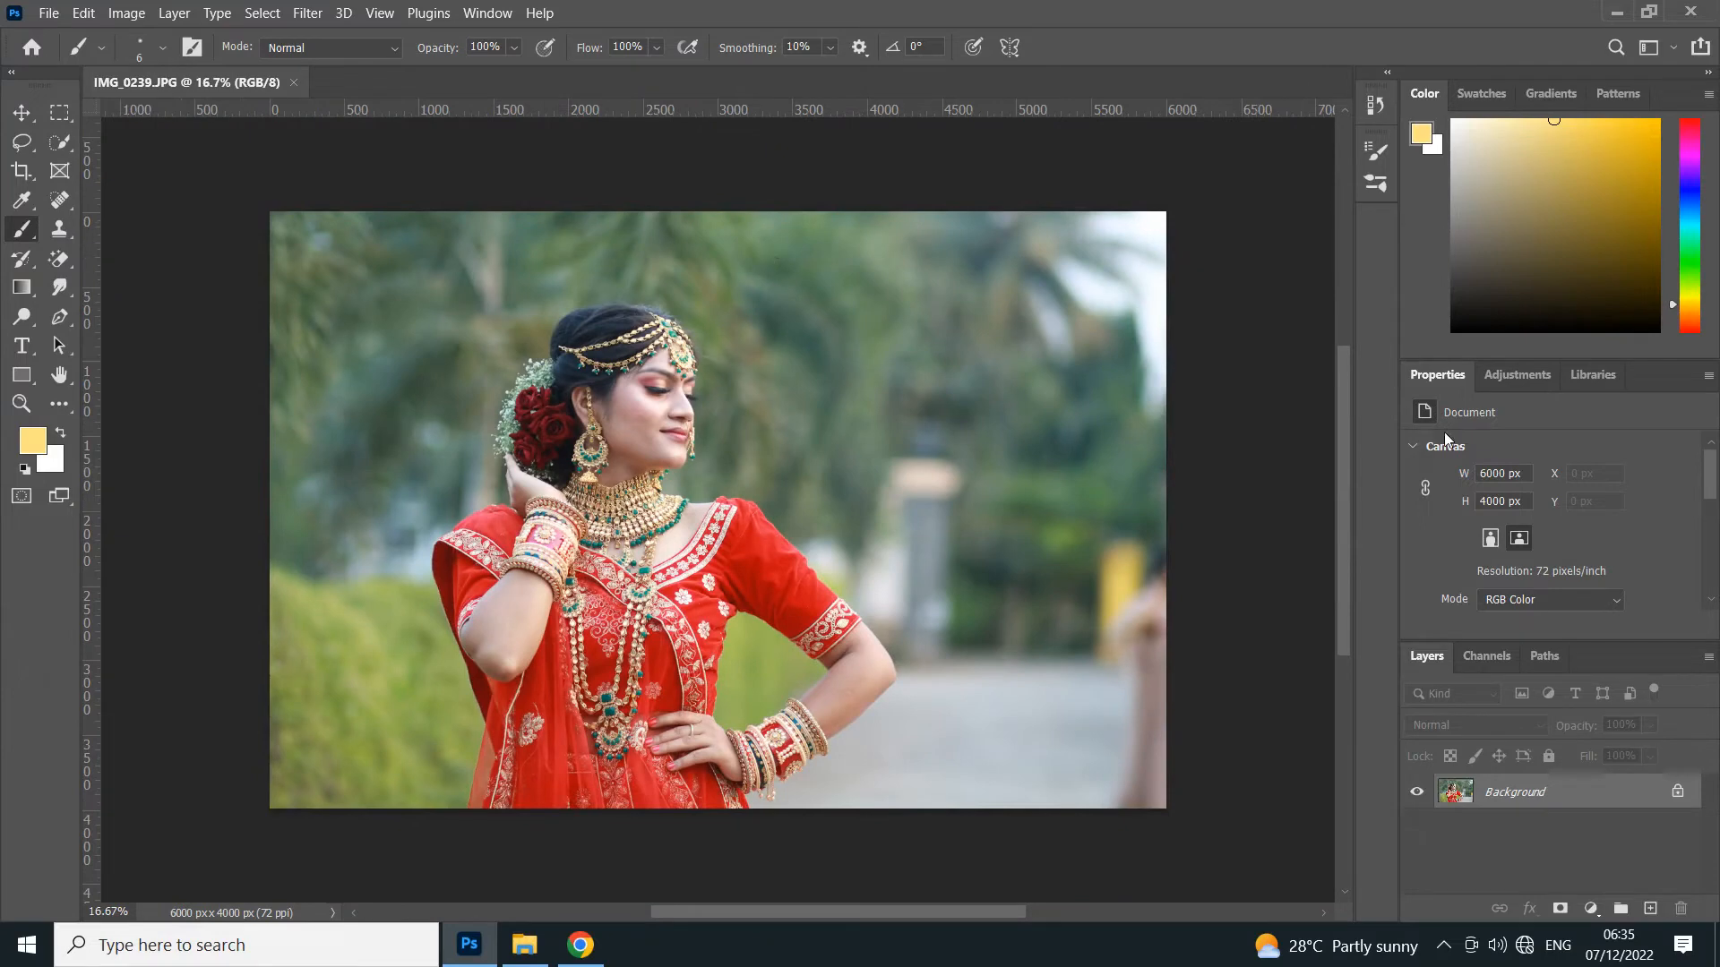
left_click(1518, 378)
left_click(1516, 426)
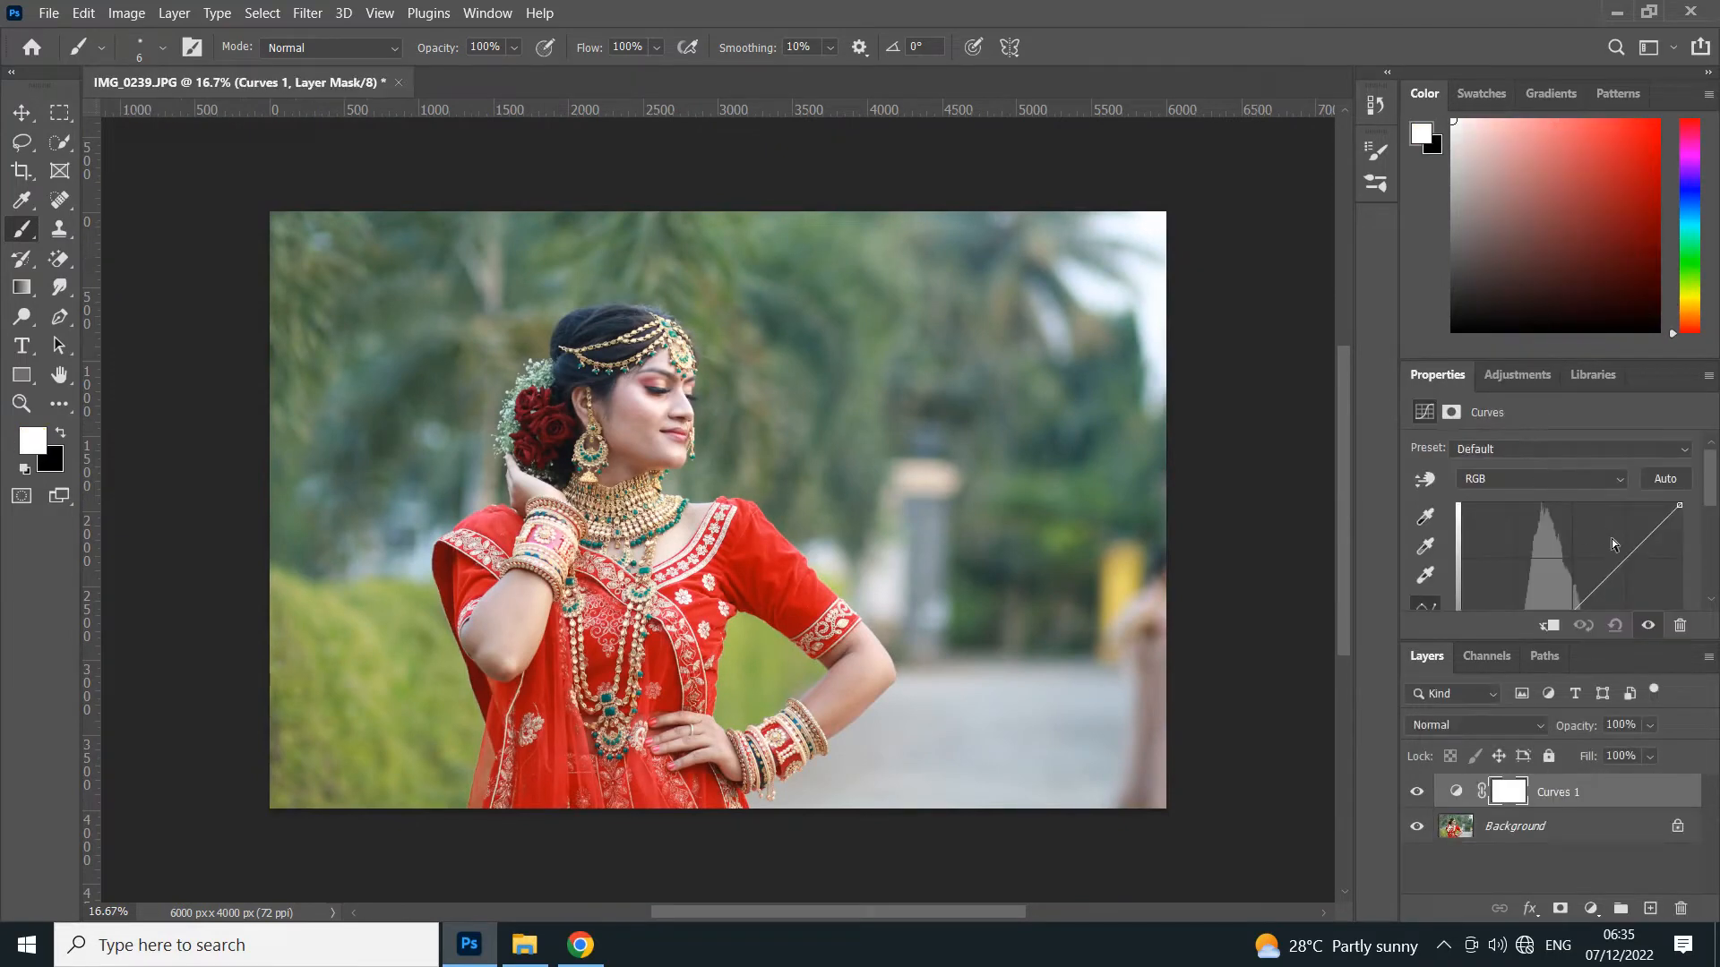
left_click_drag(1629, 553, 1634, 562)
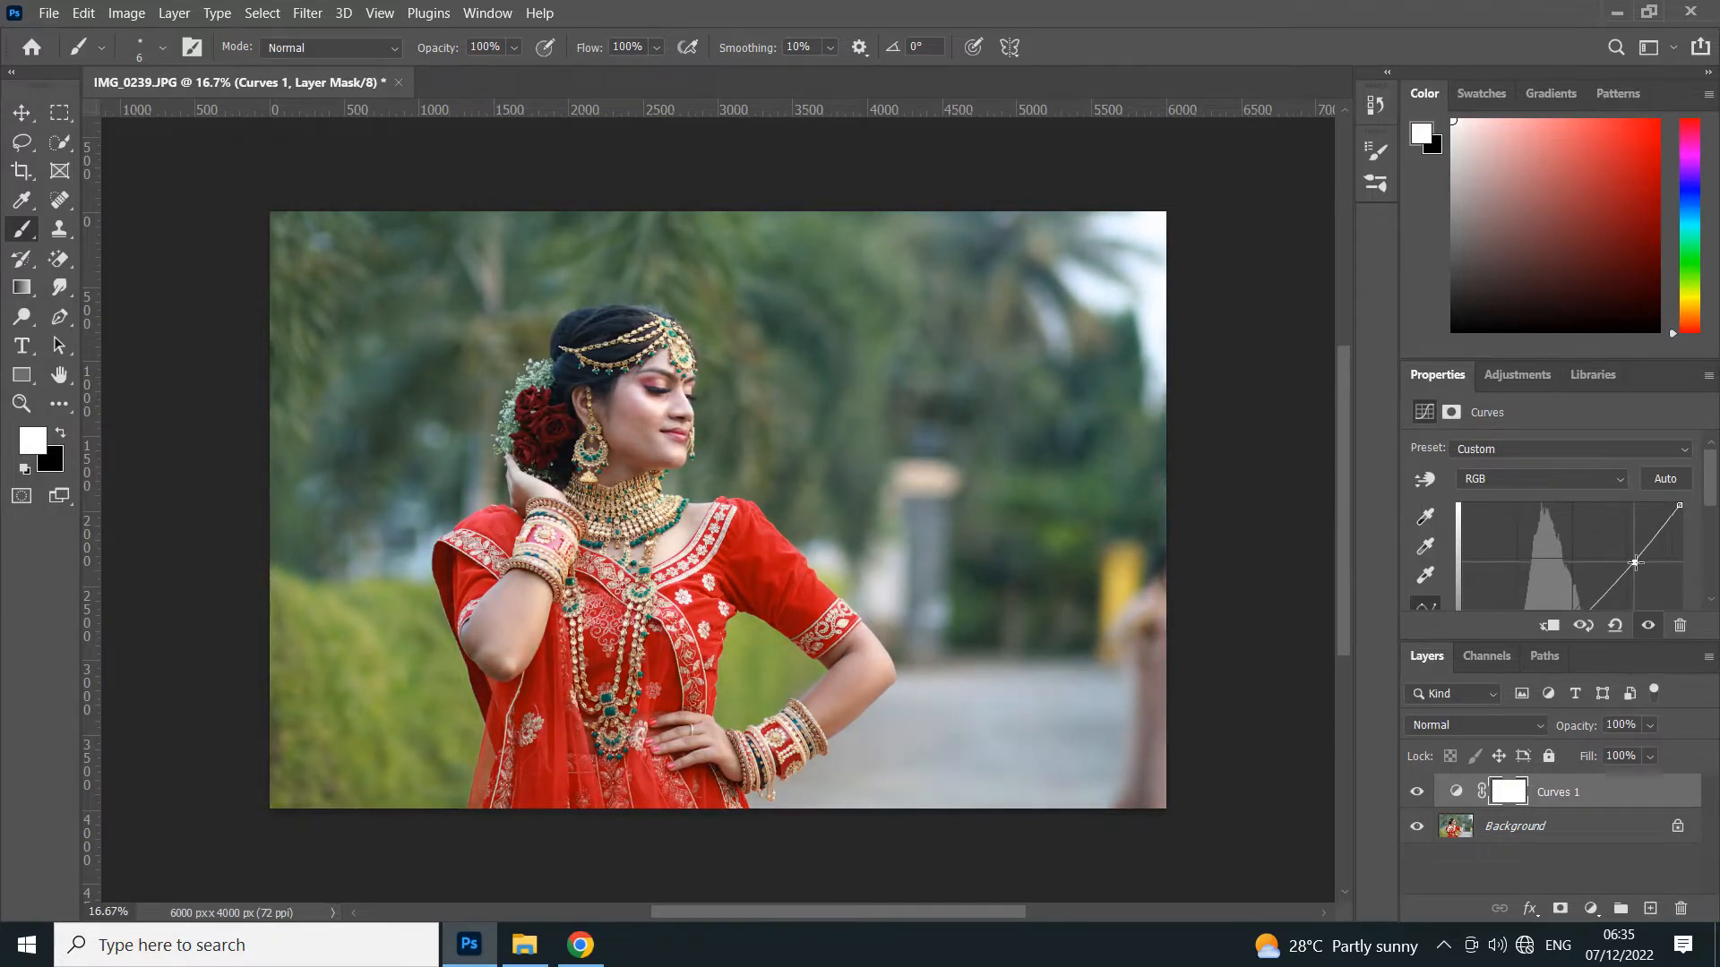
left_click(1418, 793)
left_click(1418, 793)
Merge the Curves adjustment into the Background layer and duplicate the merged layer.
left_click(1475, 832)
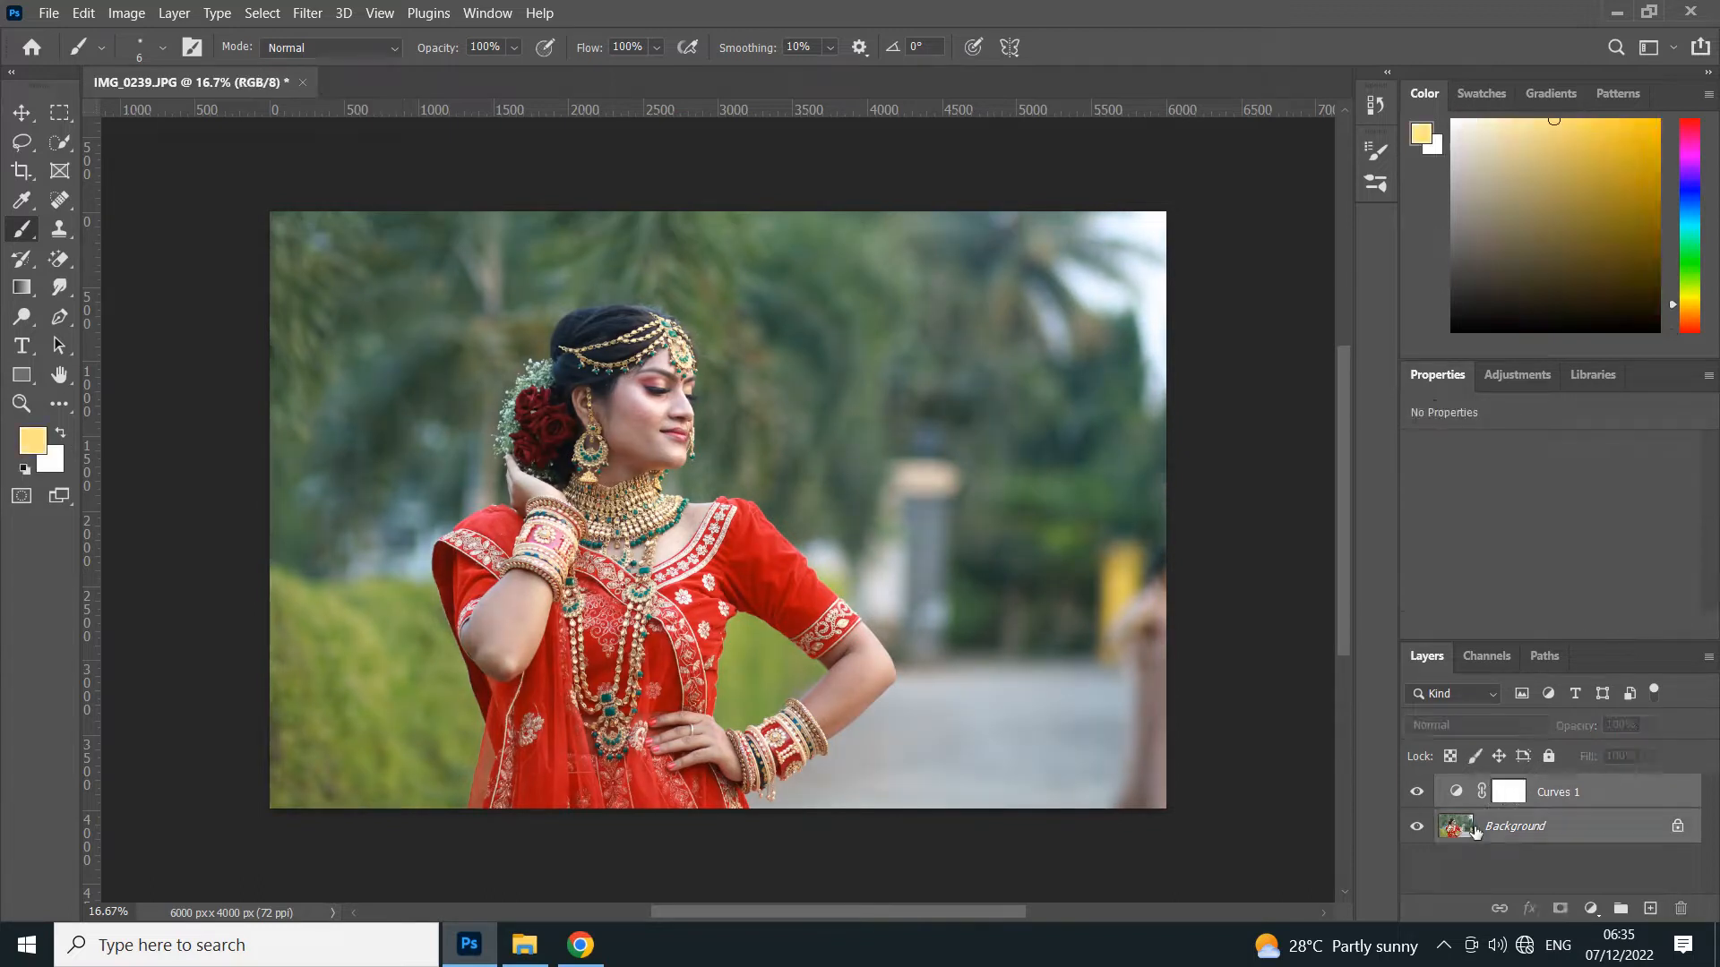
key("ctrl+shift+e")
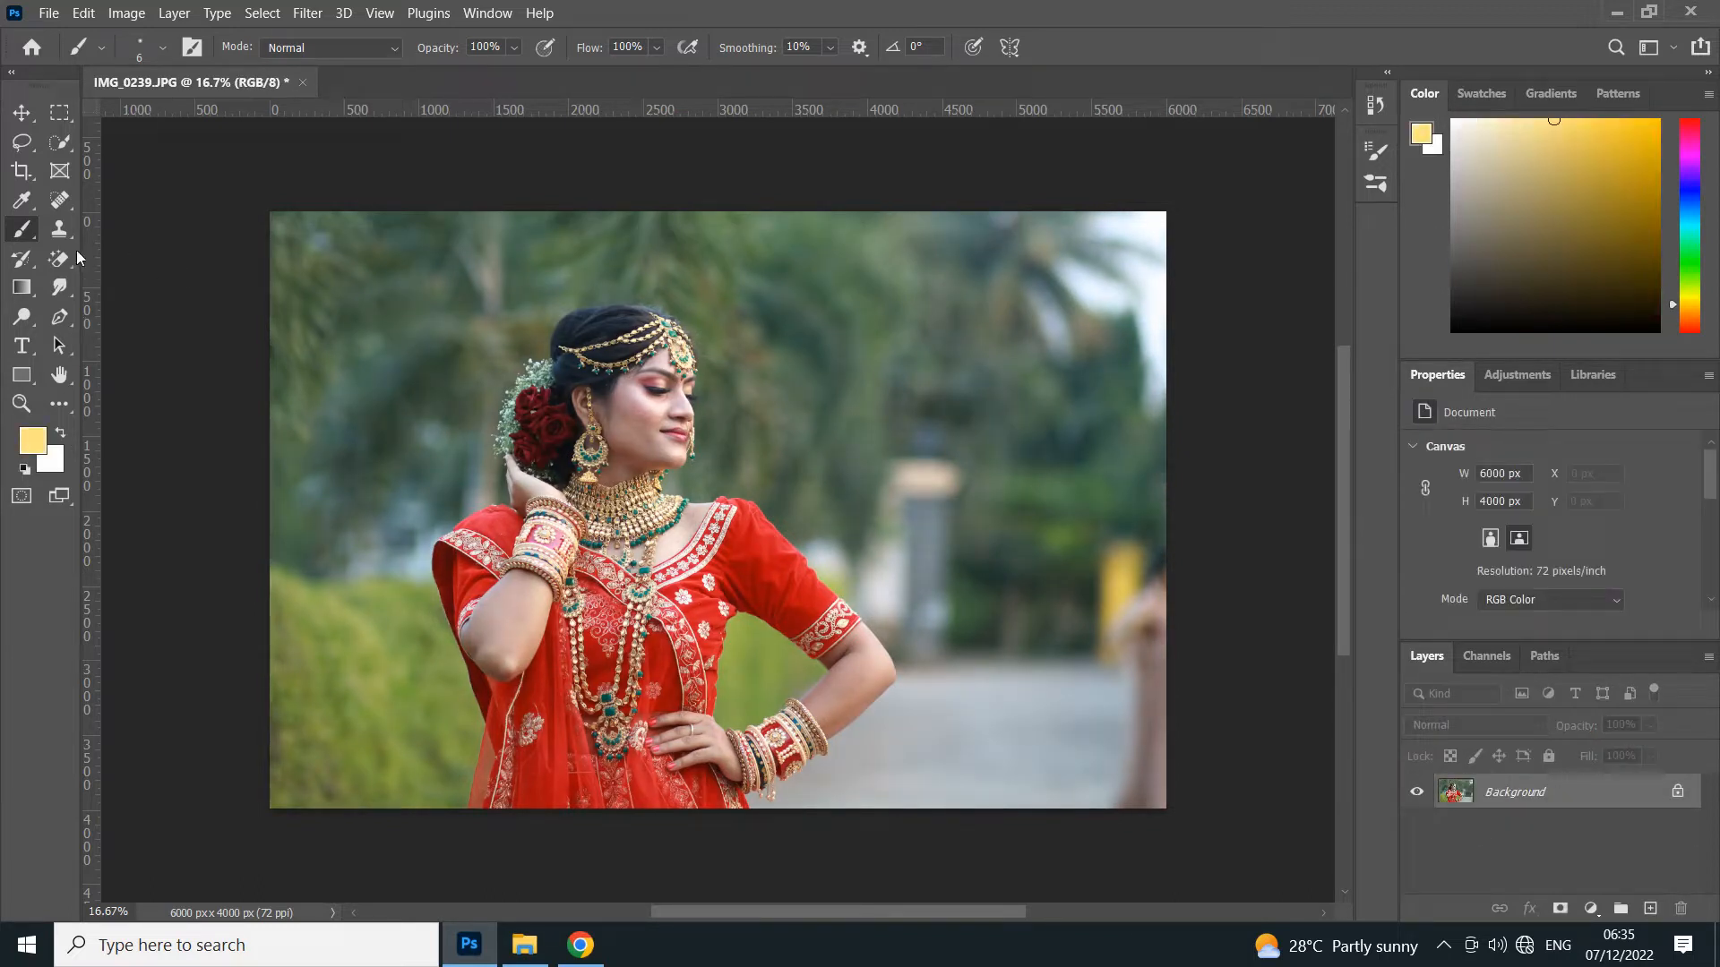
left_click_drag(1620, 793, 1650, 908)
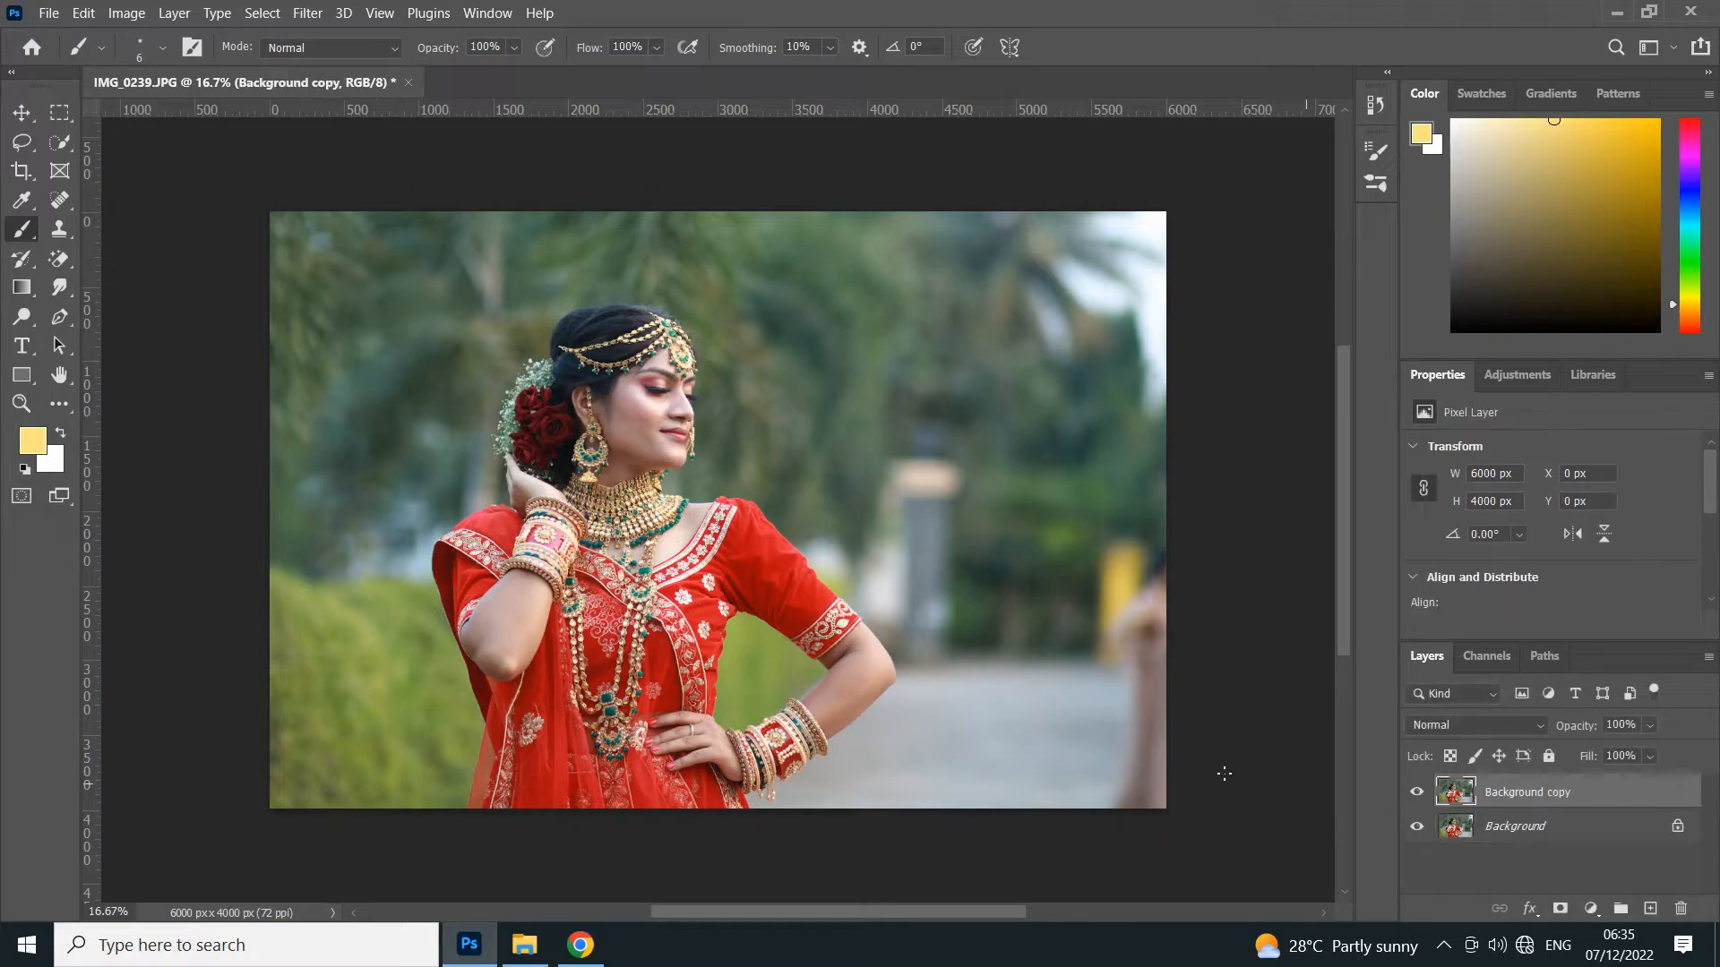
Remove the blemishes on the woman's cheek and temple using the Spot Healing Brush at size 25.
key("ctrl+plus")
key("ctrl+plus")
key("ctrl+plus")
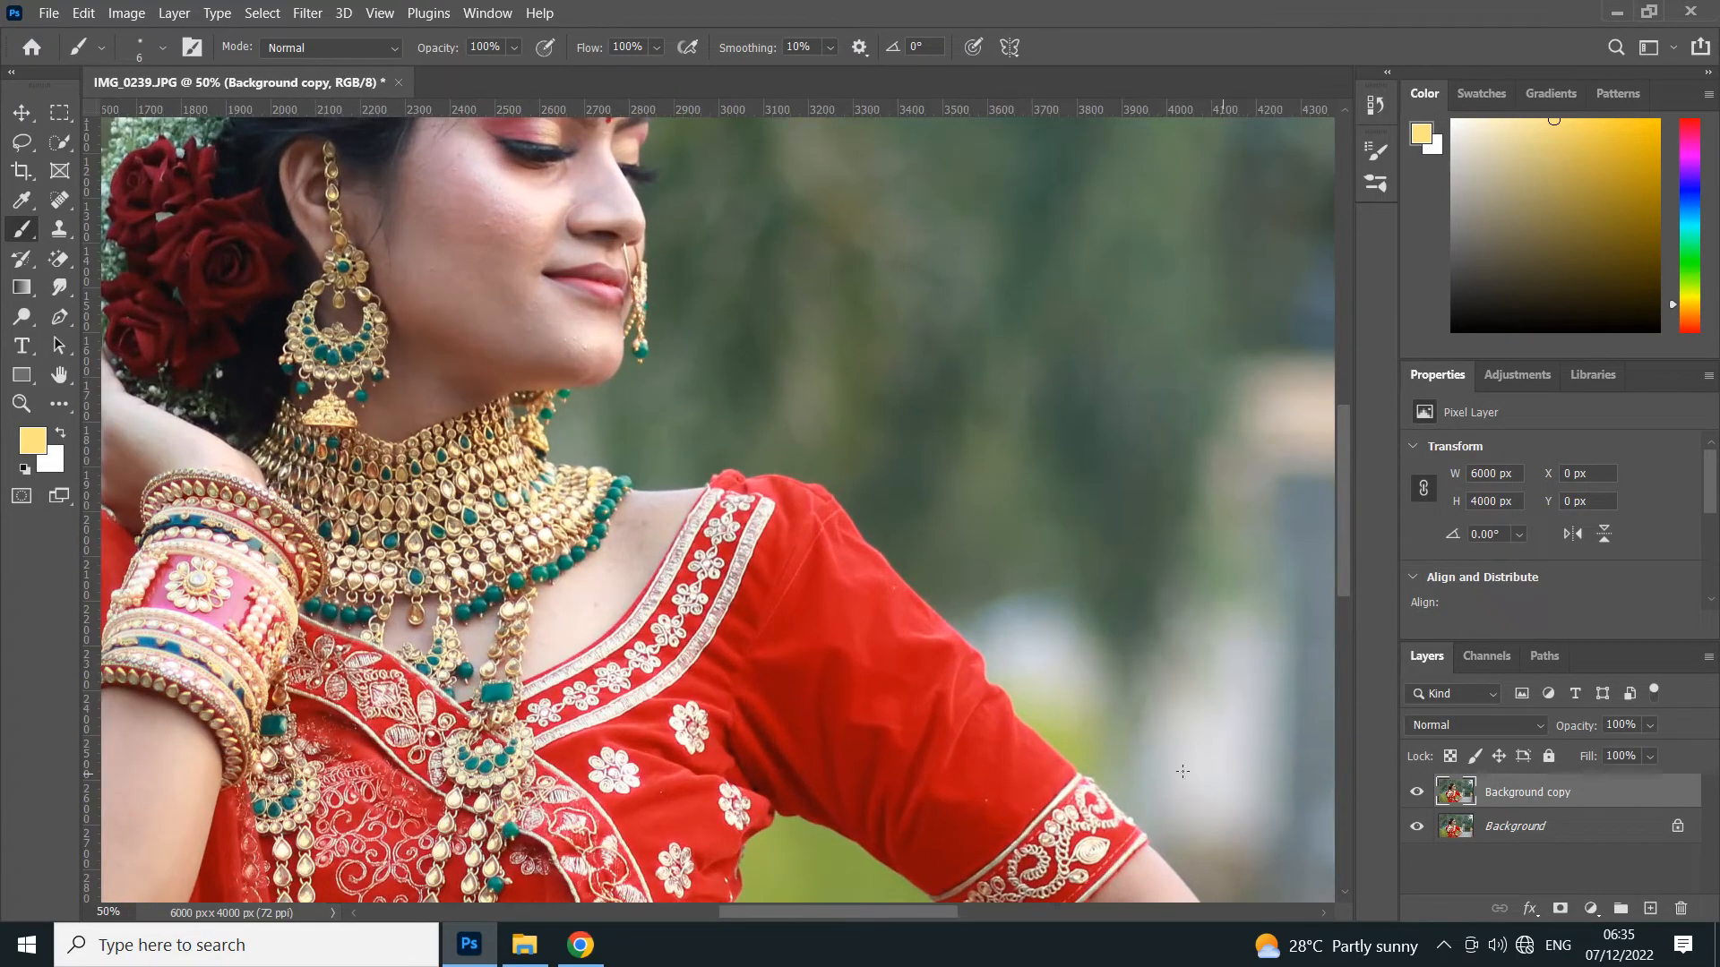
left_click_drag(471, 295, 605, 651)
key("ctrl+plus")
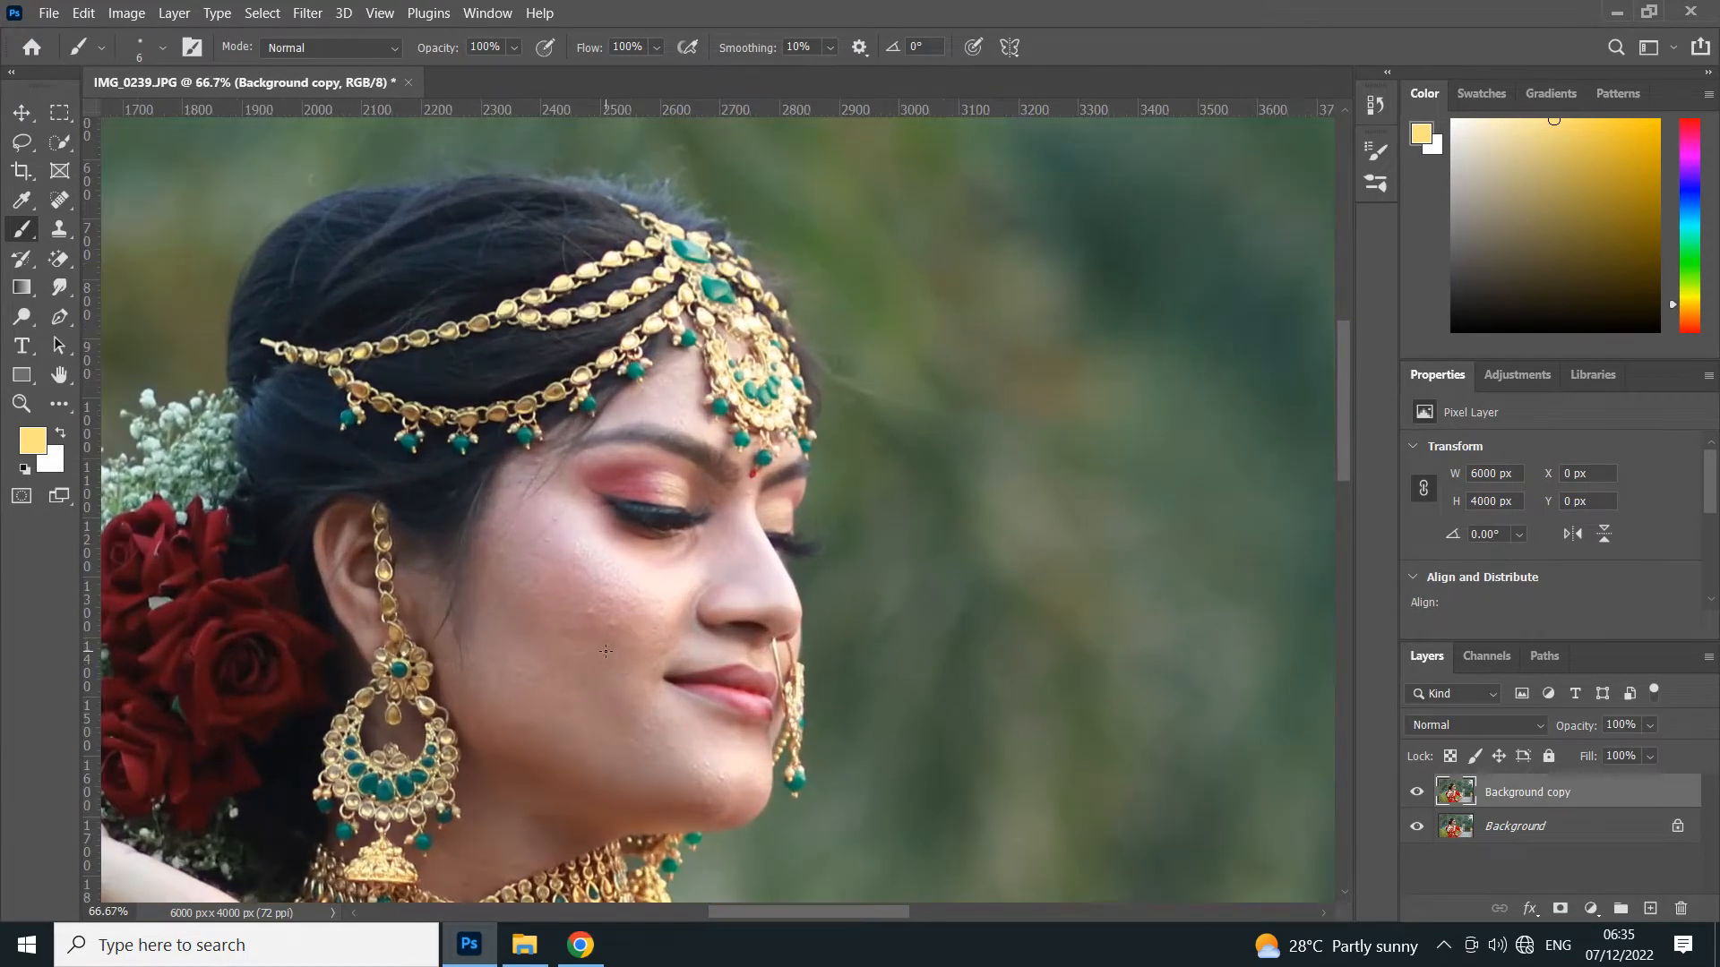
left_click(59, 199)
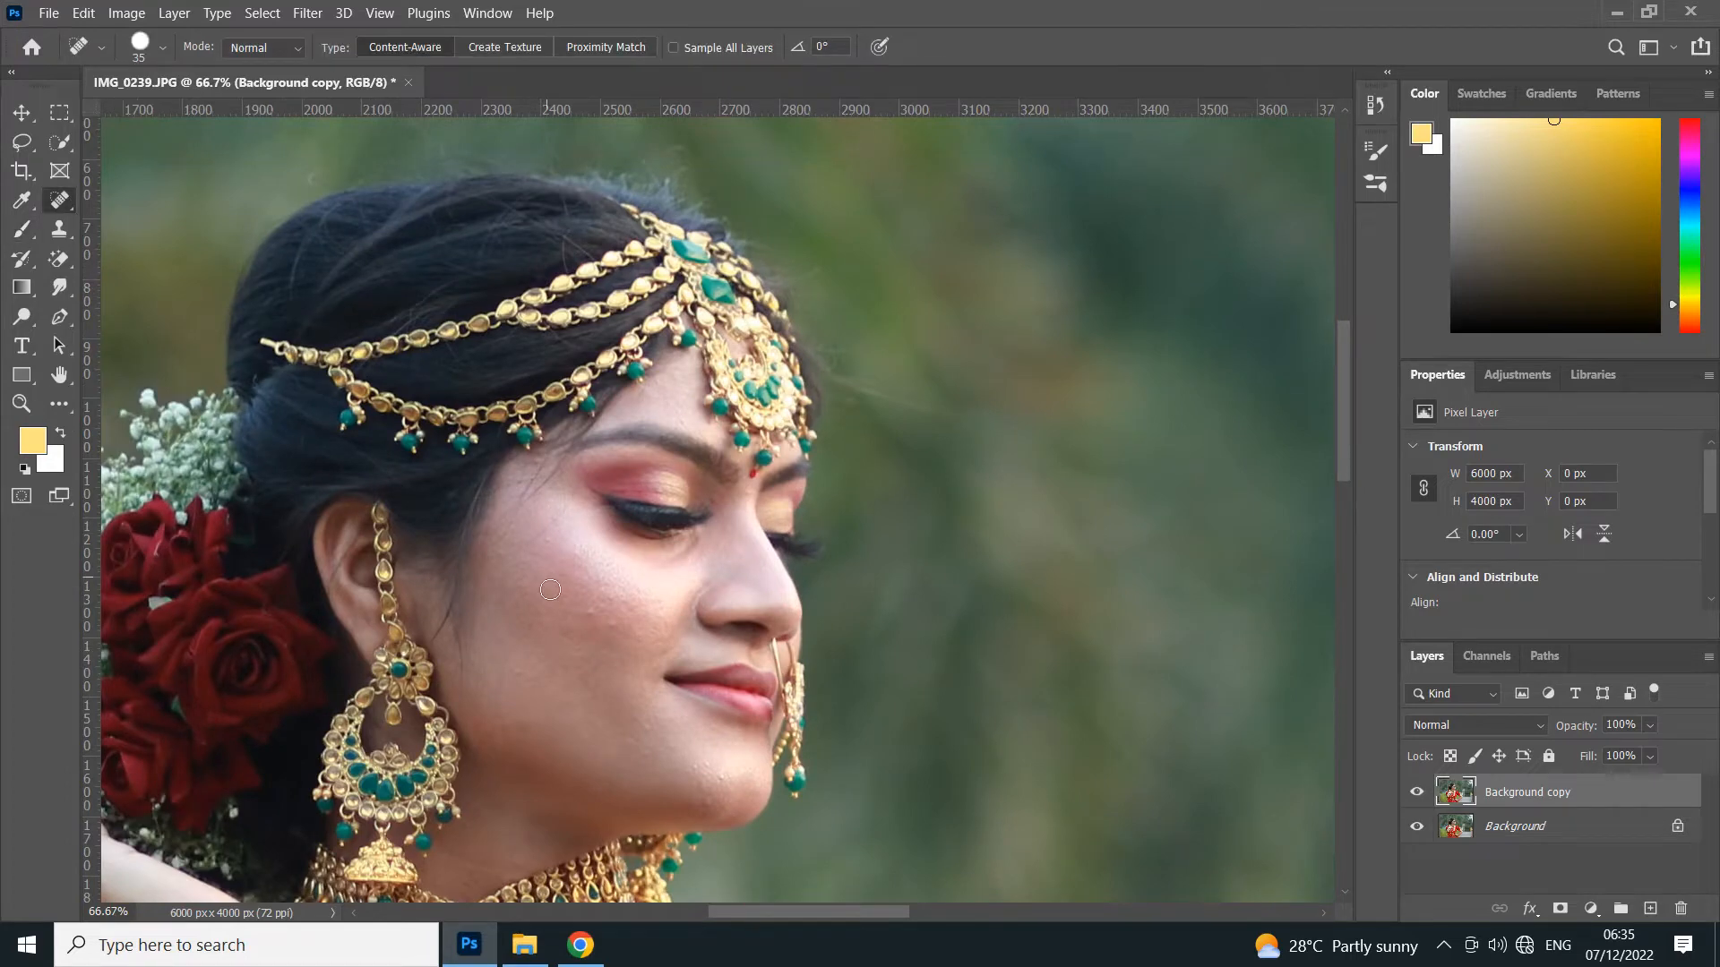
key("bracketleft")
mouse_move(515, 542)
left_mouse_down()
mouse_move(564, 507)
mouse_move(575, 453)
left_mouse_up()
left_click(587, 572)
left_click(577, 493)
Inspect the retouched skin on the face, neck and shoulders, both close up and in the overall portrait.
scroll(515, 651, "down", 5)
scroll(515, 651, "down", 1)
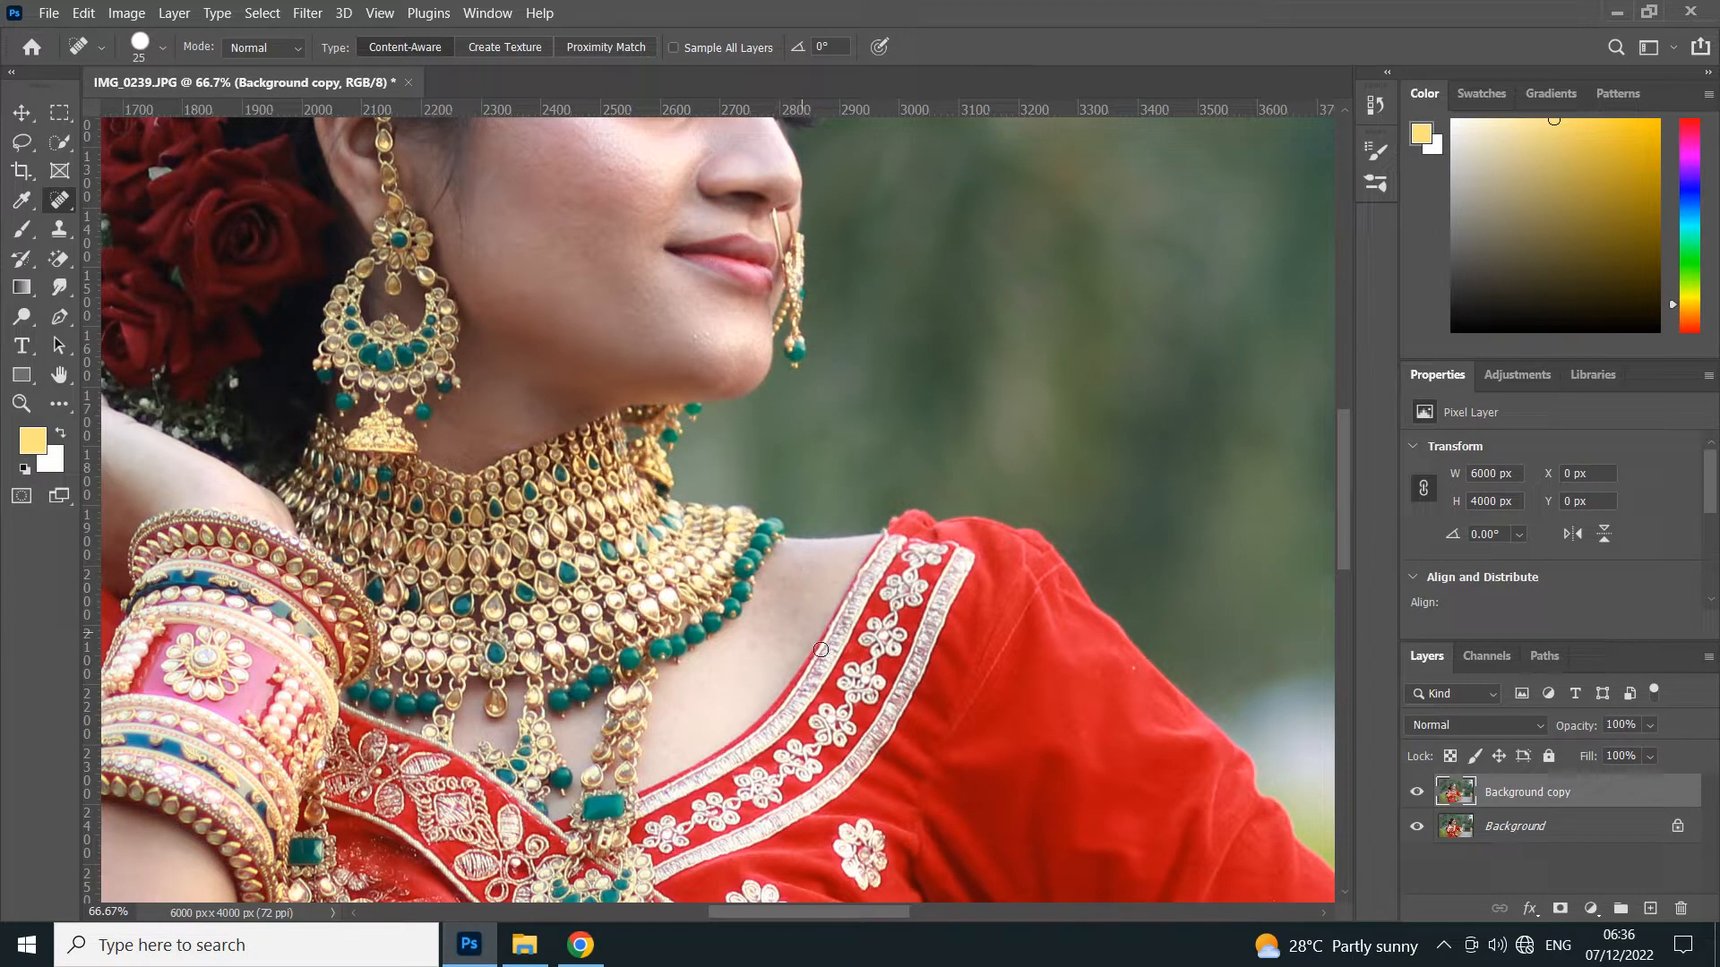
key("ctrl+minus")
key("ctrl+minus")
key("ctrl+minus")
key("ctrl+minus")
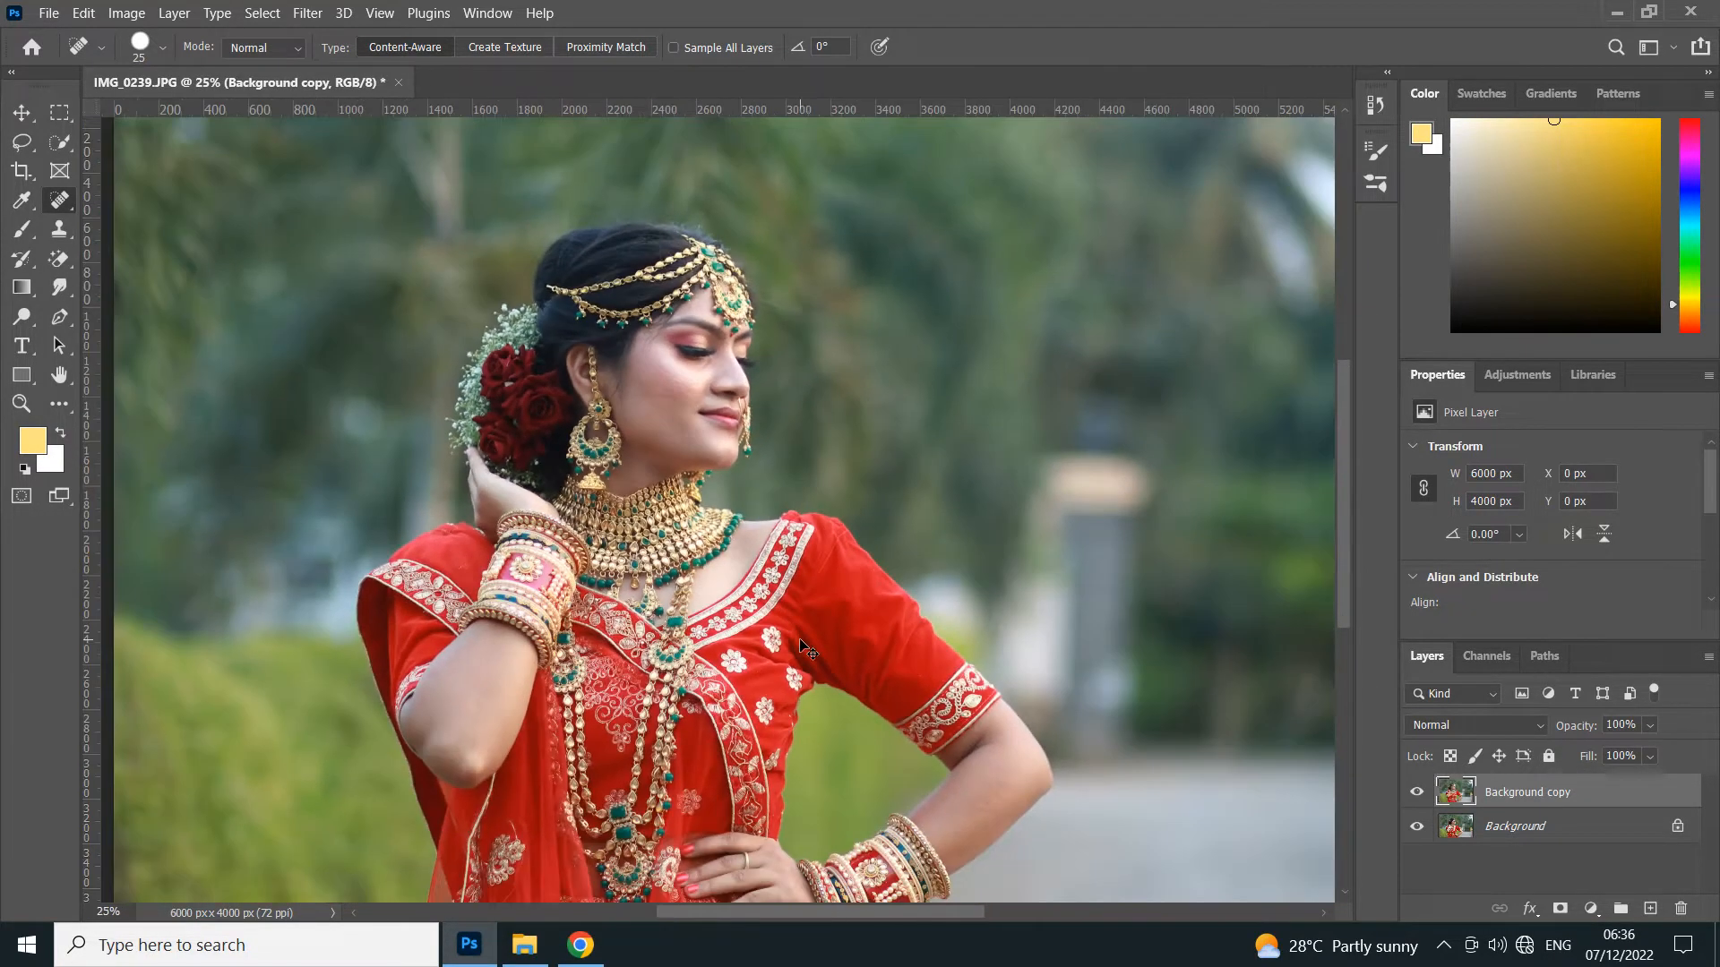
key("ctrl+plus")
key("ctrl+plus")
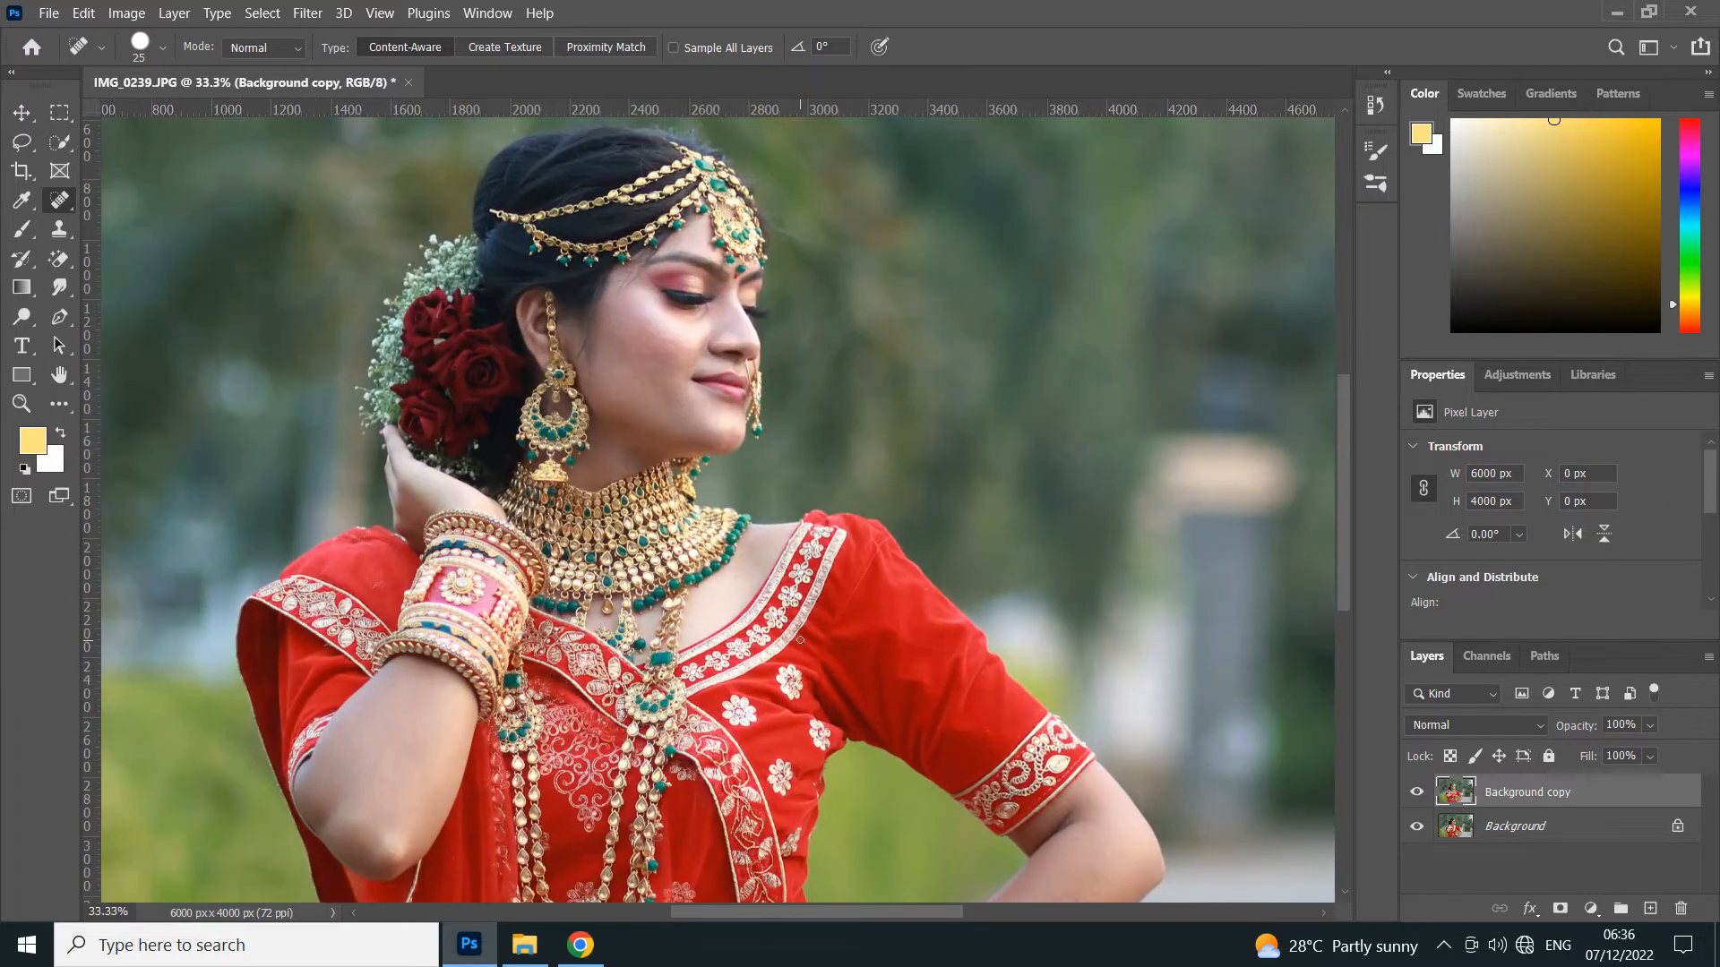
scroll(699, 473, "up", 1)
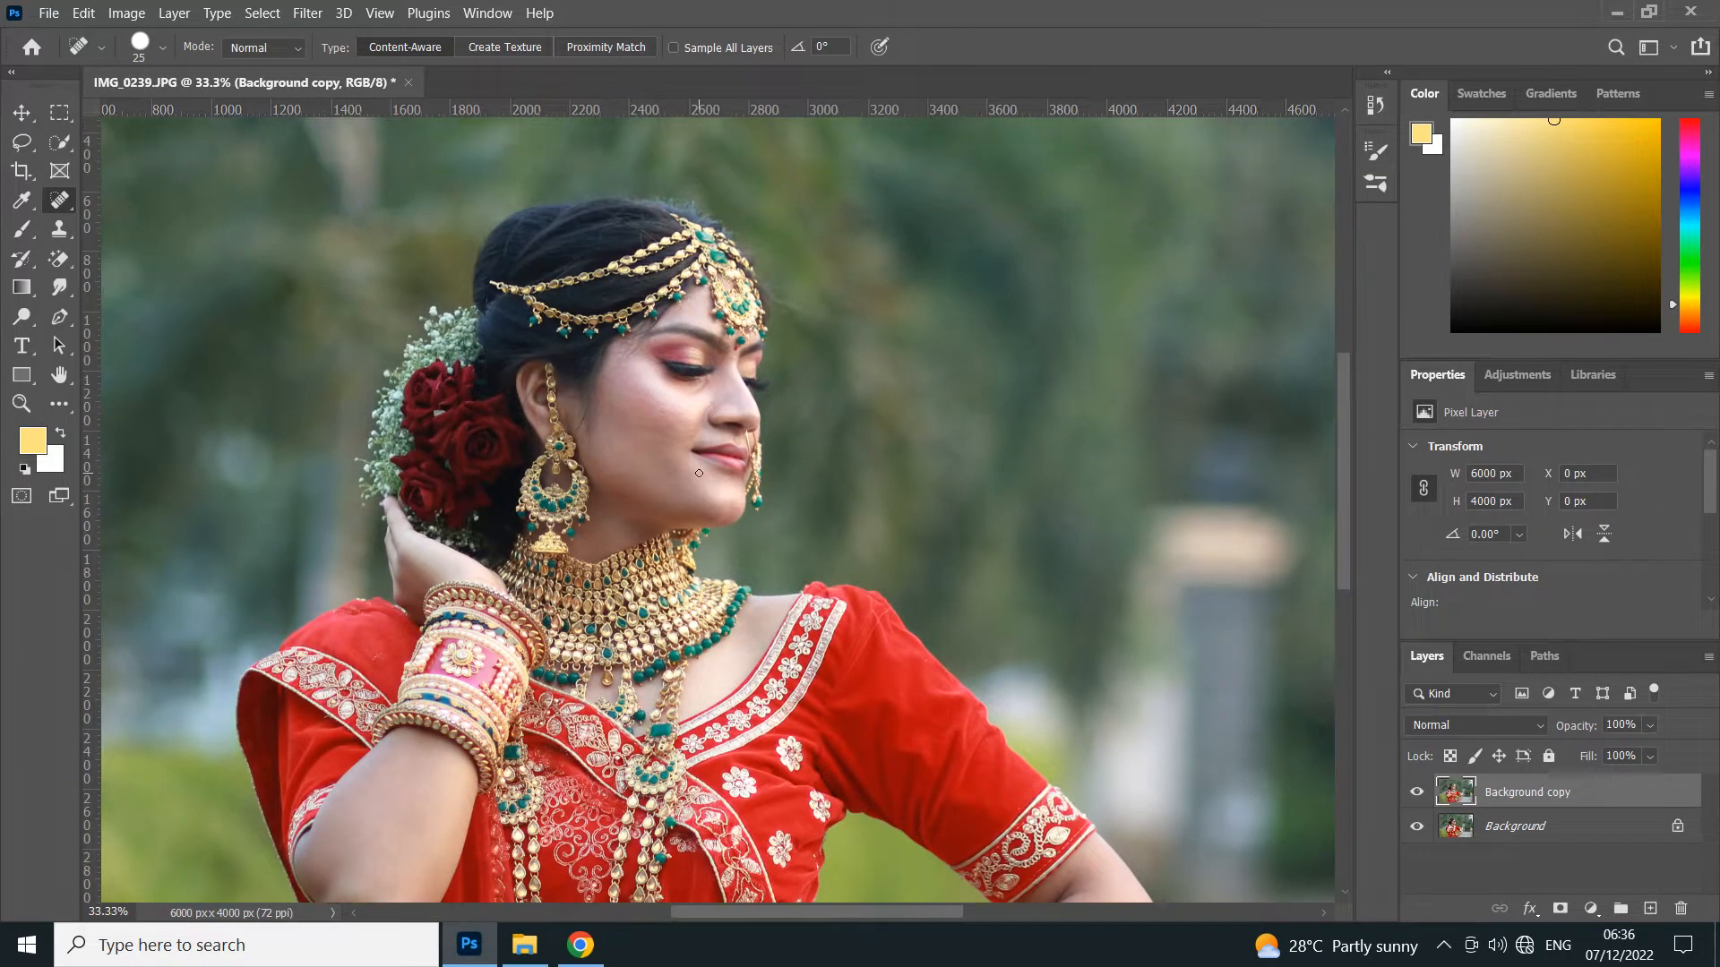
scroll(699, 473, "up", 1)
scroll(660, 572, "up", 2)
scroll(655, 589, "down", 2)
scroll(655, 589, "down", 1)
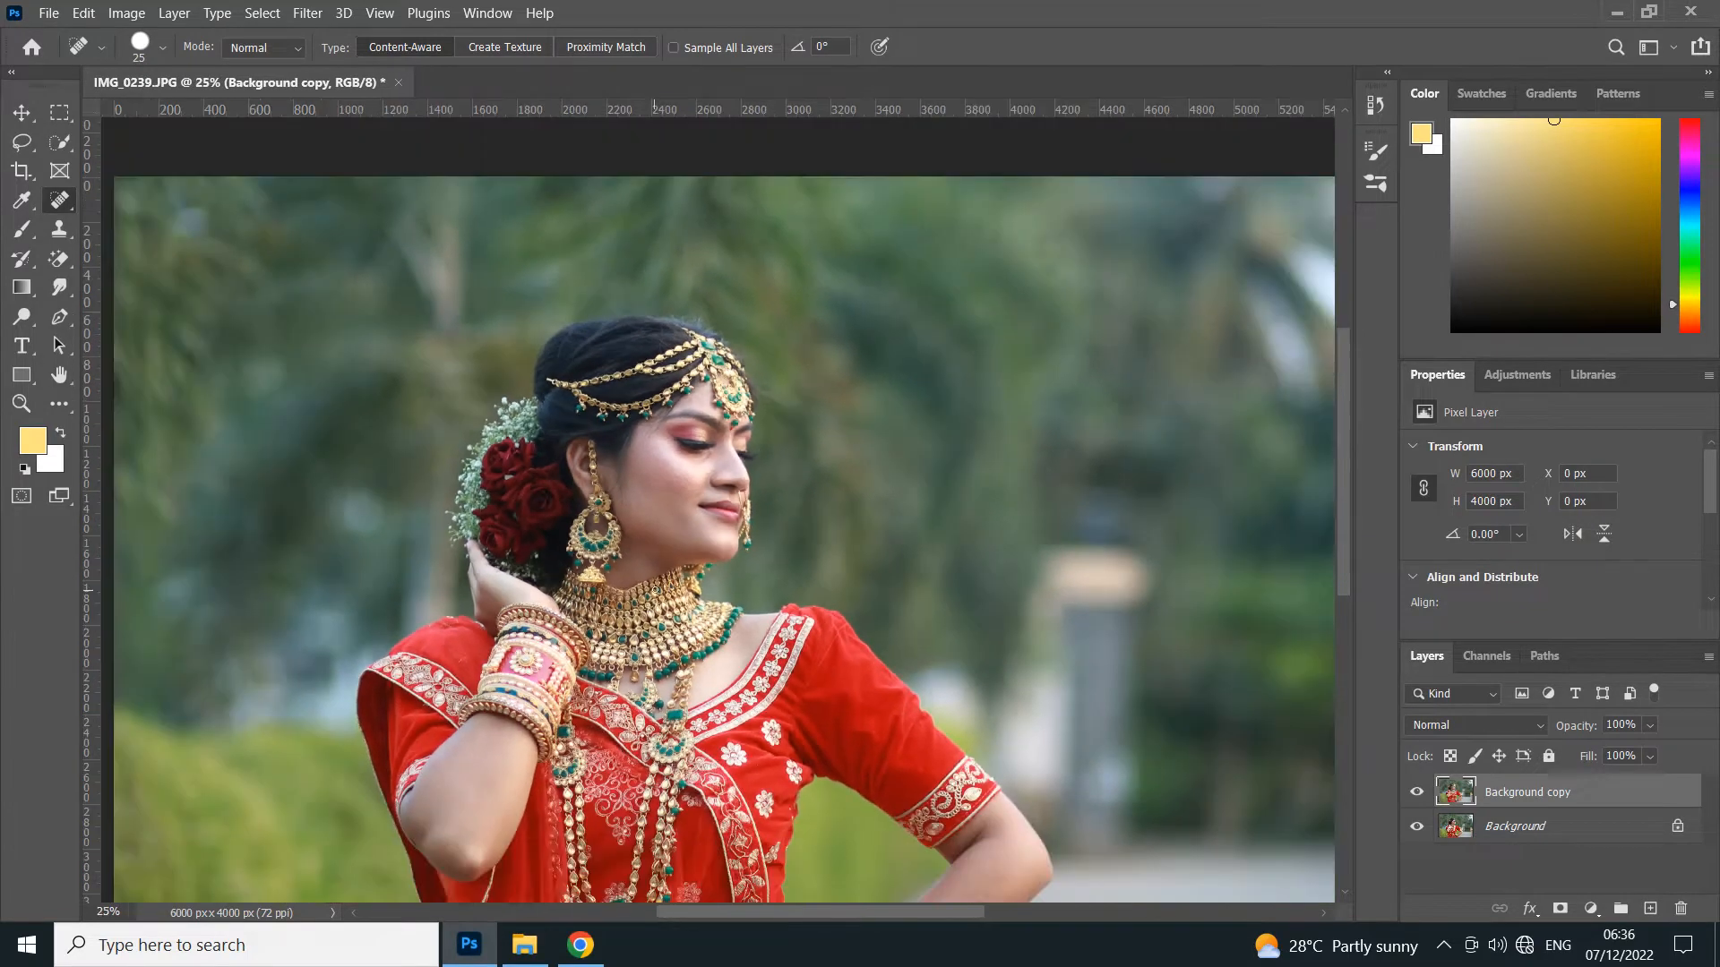
Open the Camera Raw Filter on the Background copy layer and set exposure to +0.05 and contrast to +11.
left_click(307, 13)
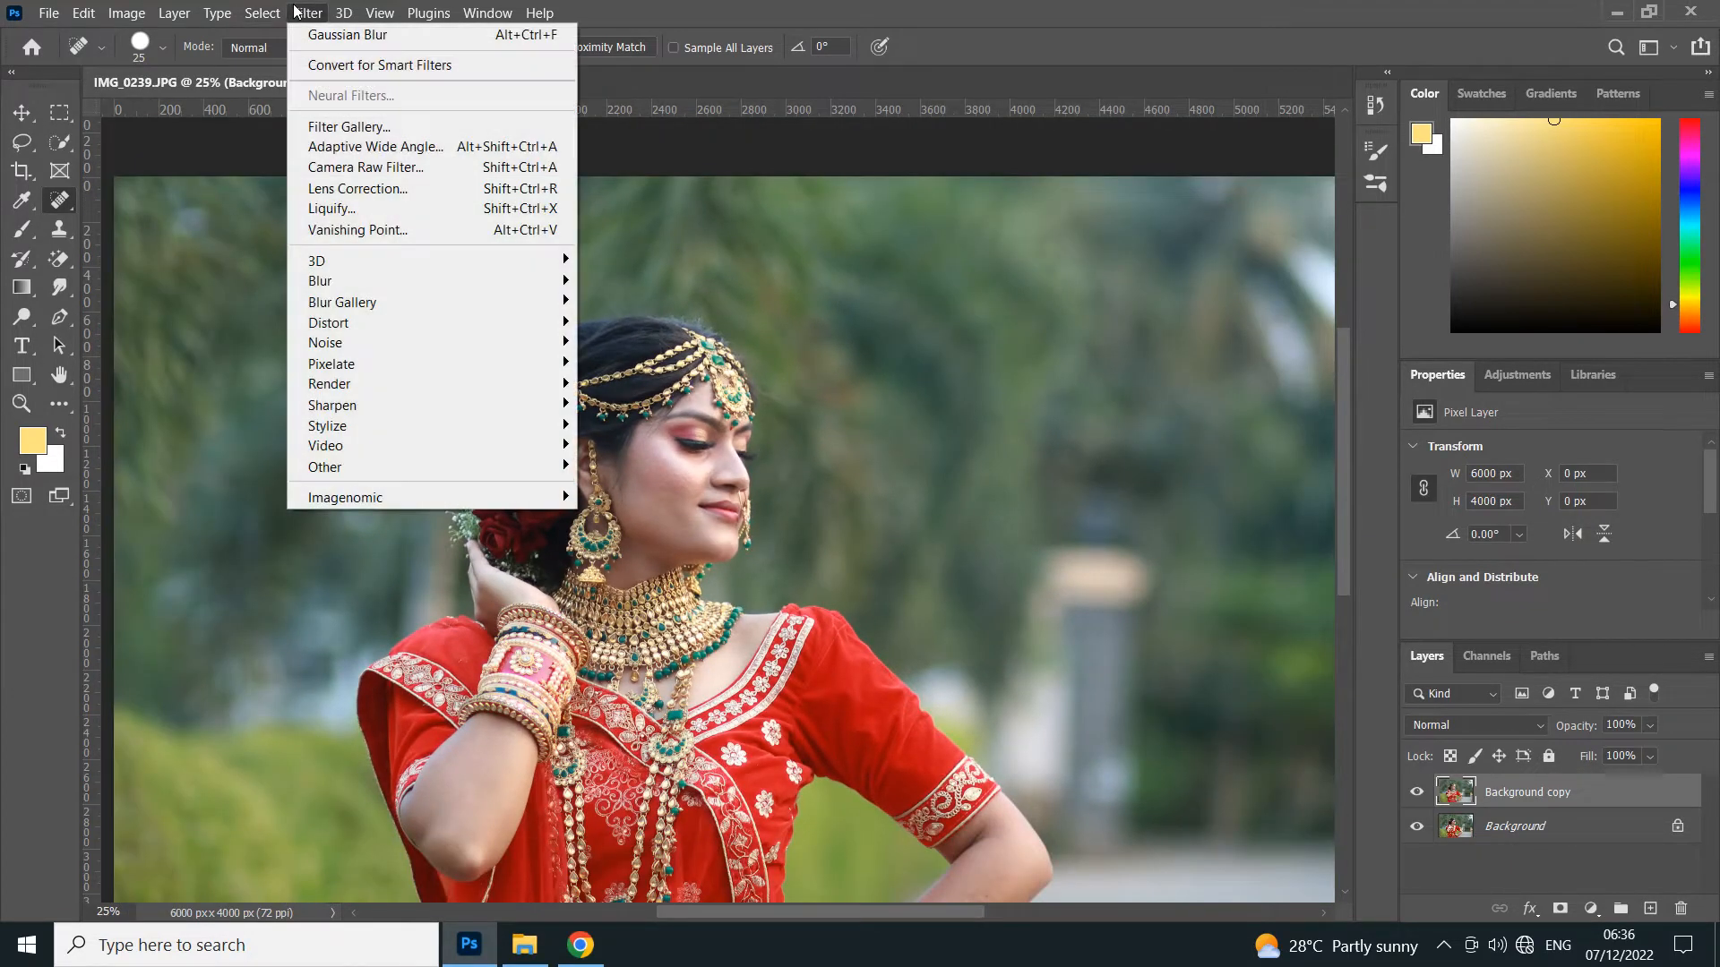
left_click(364, 167)
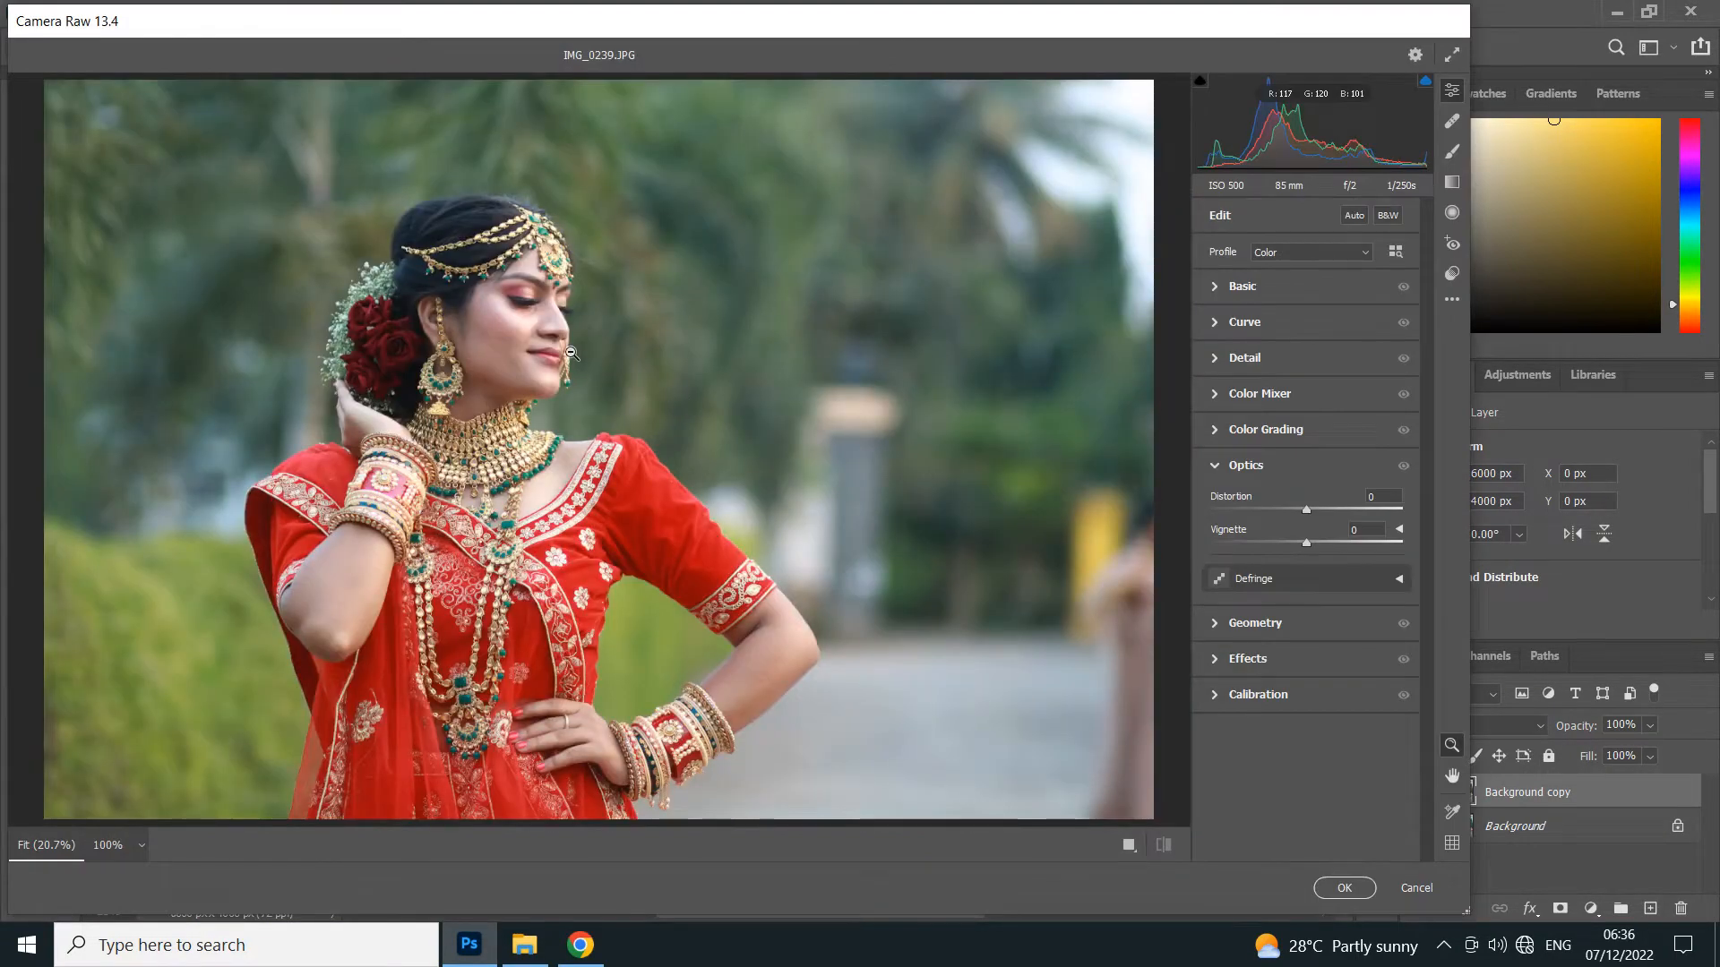
left_click(572, 353)
left_click(570, 357, "alt")
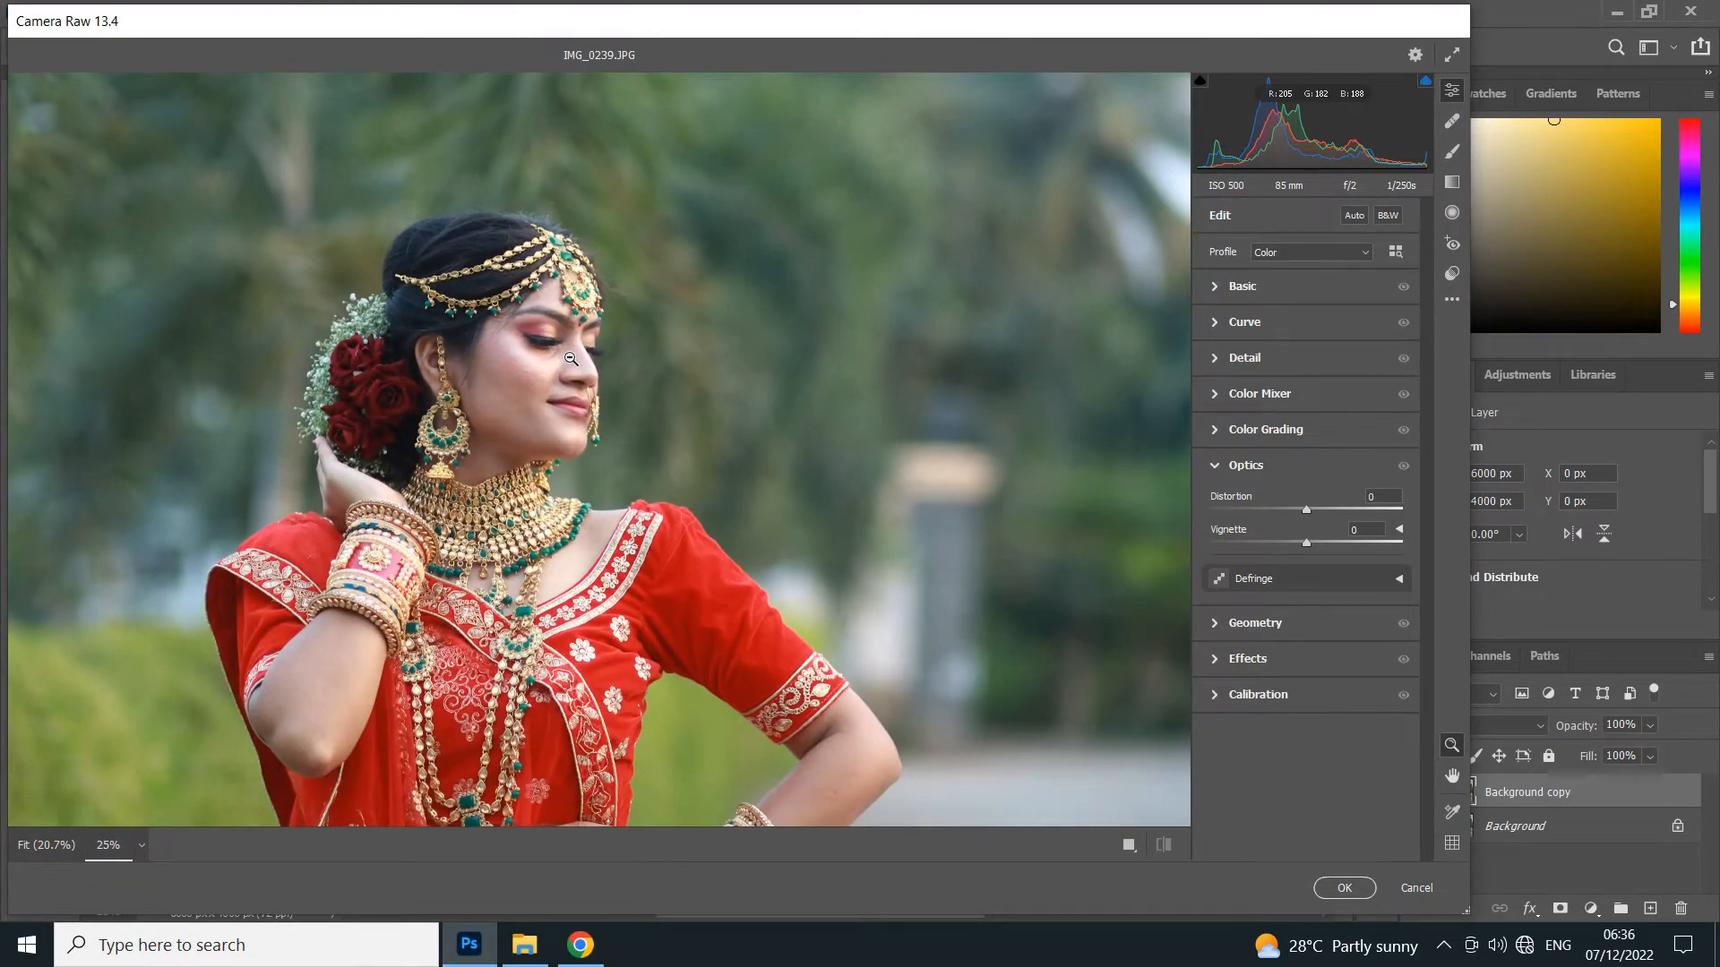
left_click(1210, 298)
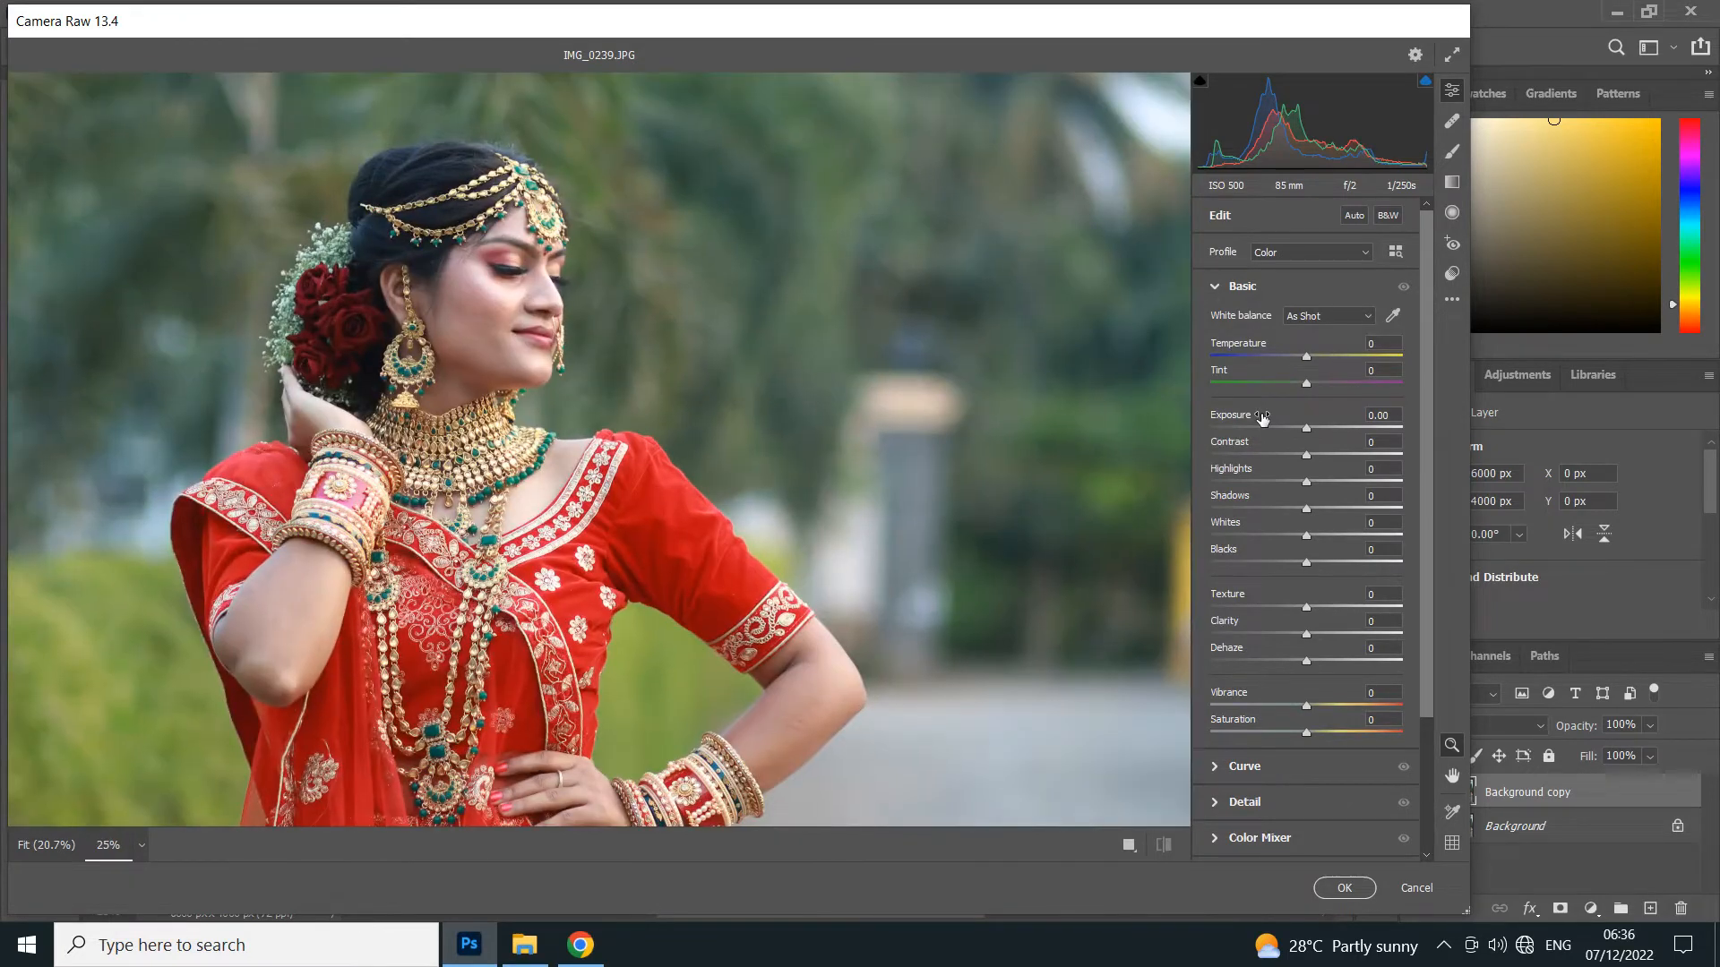
left_click(1300, 428)
left_click_drag(1302, 432, 1316, 458)
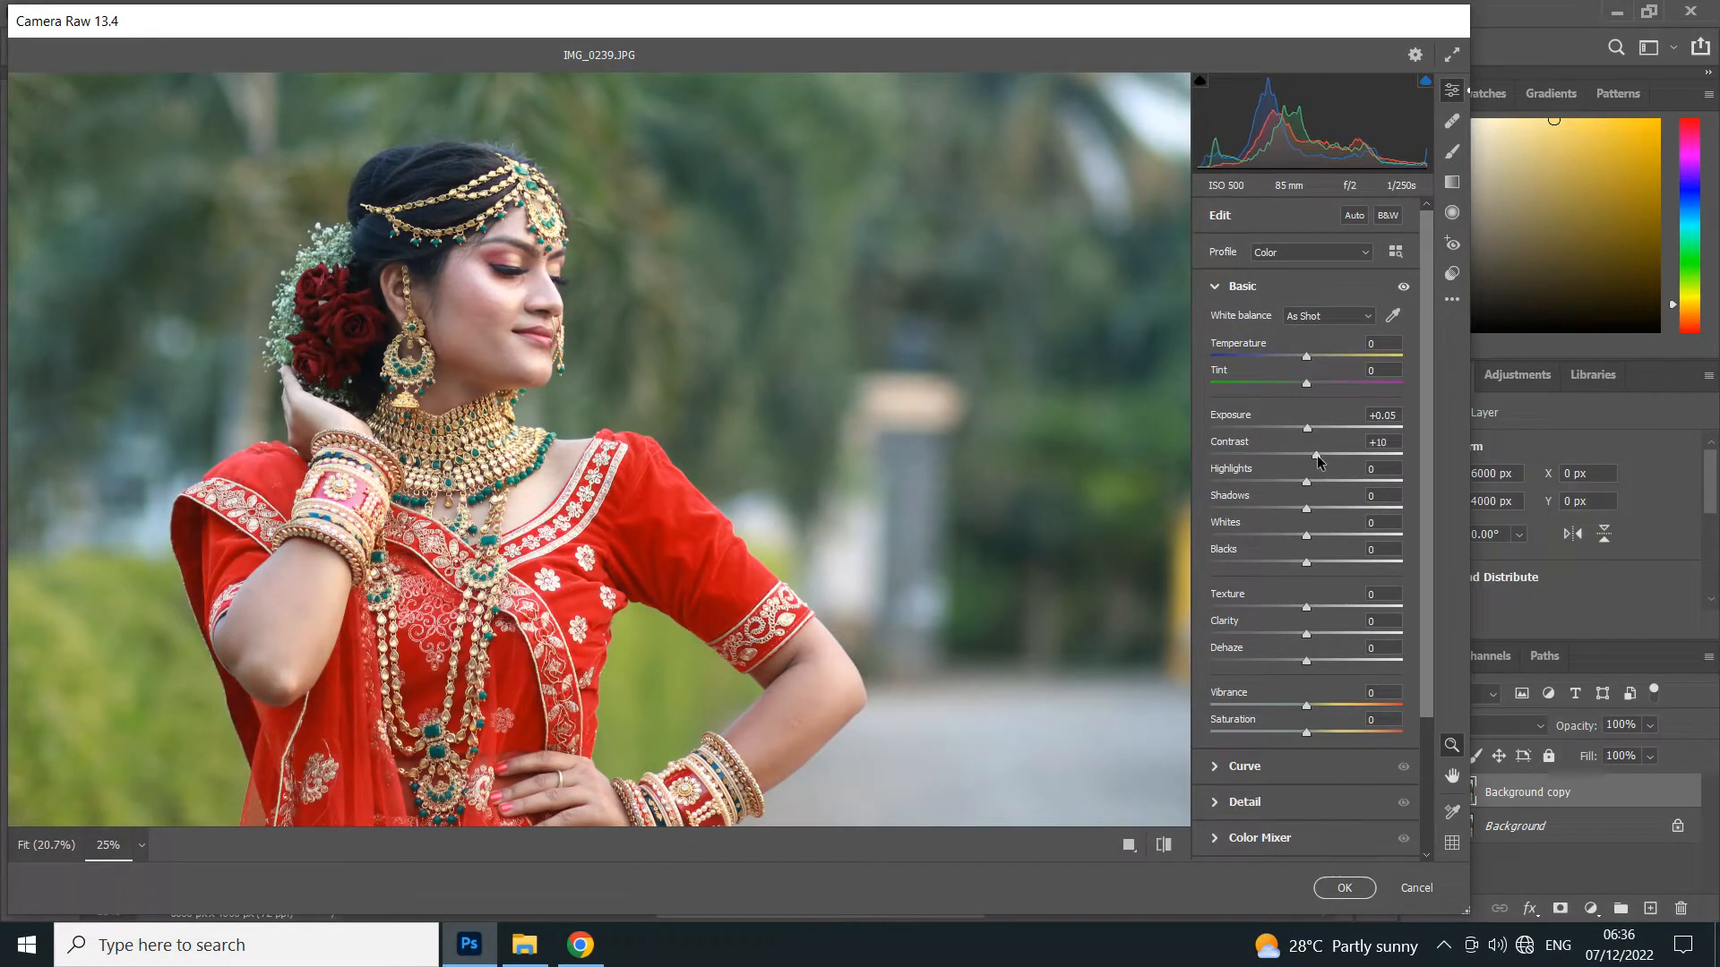
Set the Basic adjustments to highlights -63, shadows +20, whites +1, blacks +15 and vibrance +32.
left_click_drag(1306, 482, 1306, 578)
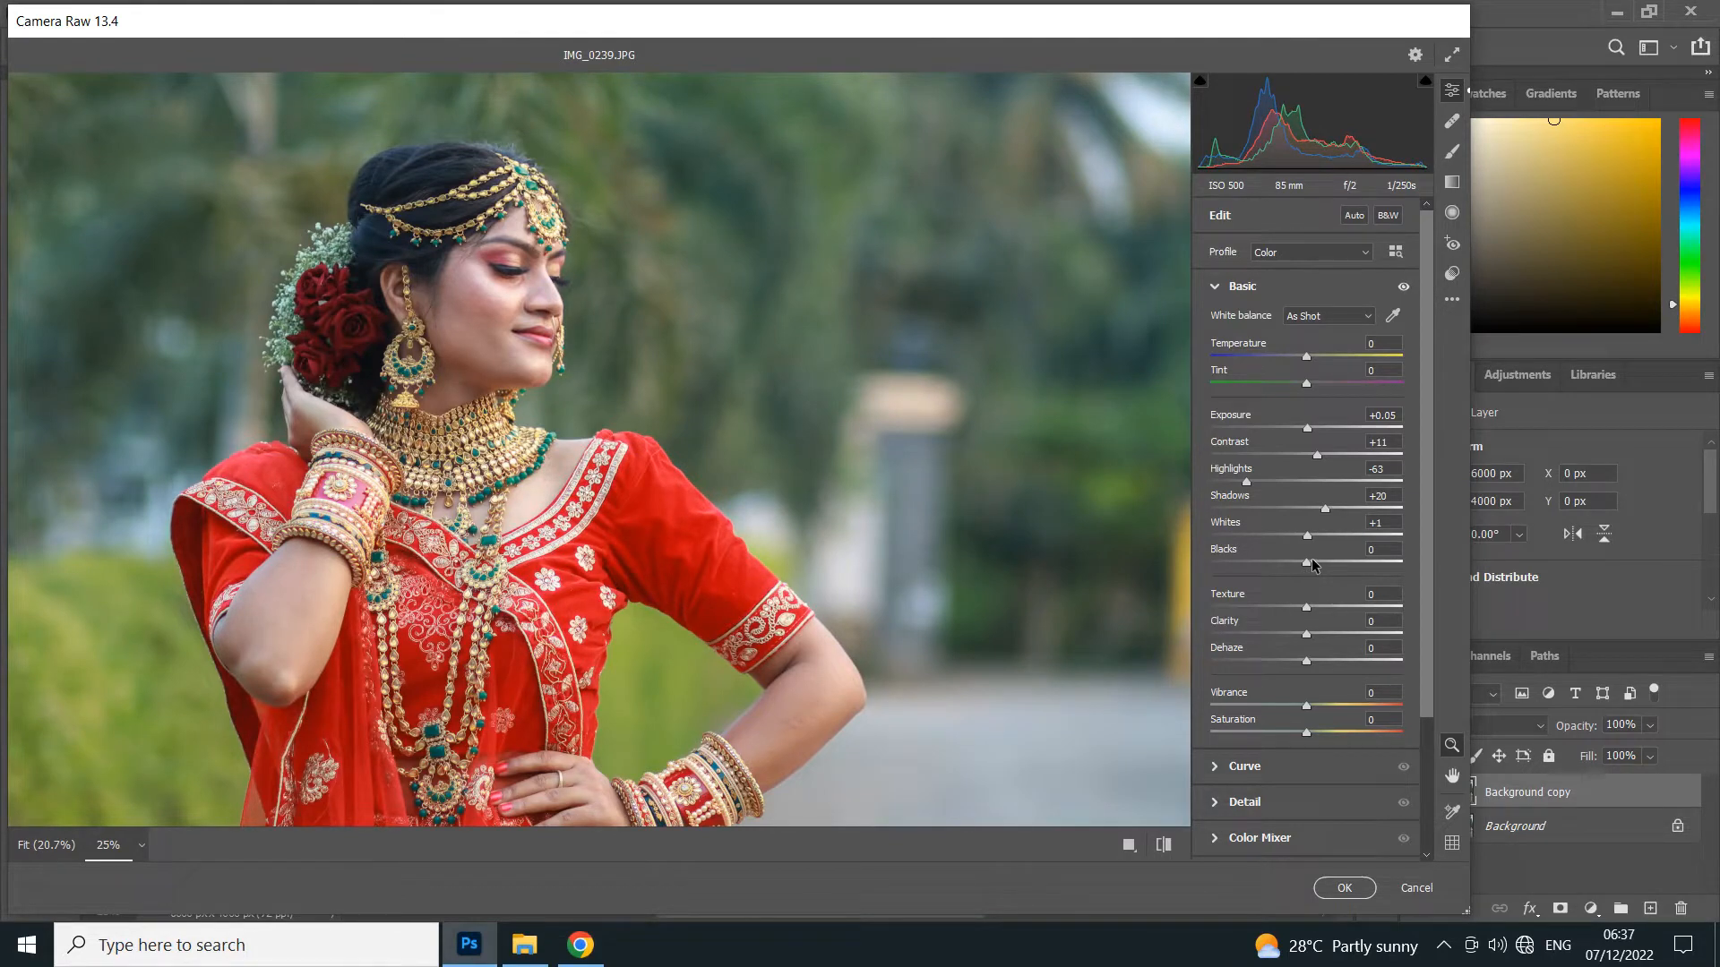
mouse_move(1309, 564)
left_mouse_down()
mouse_move(1279, 565)
mouse_move(1320, 581)
left_mouse_up()
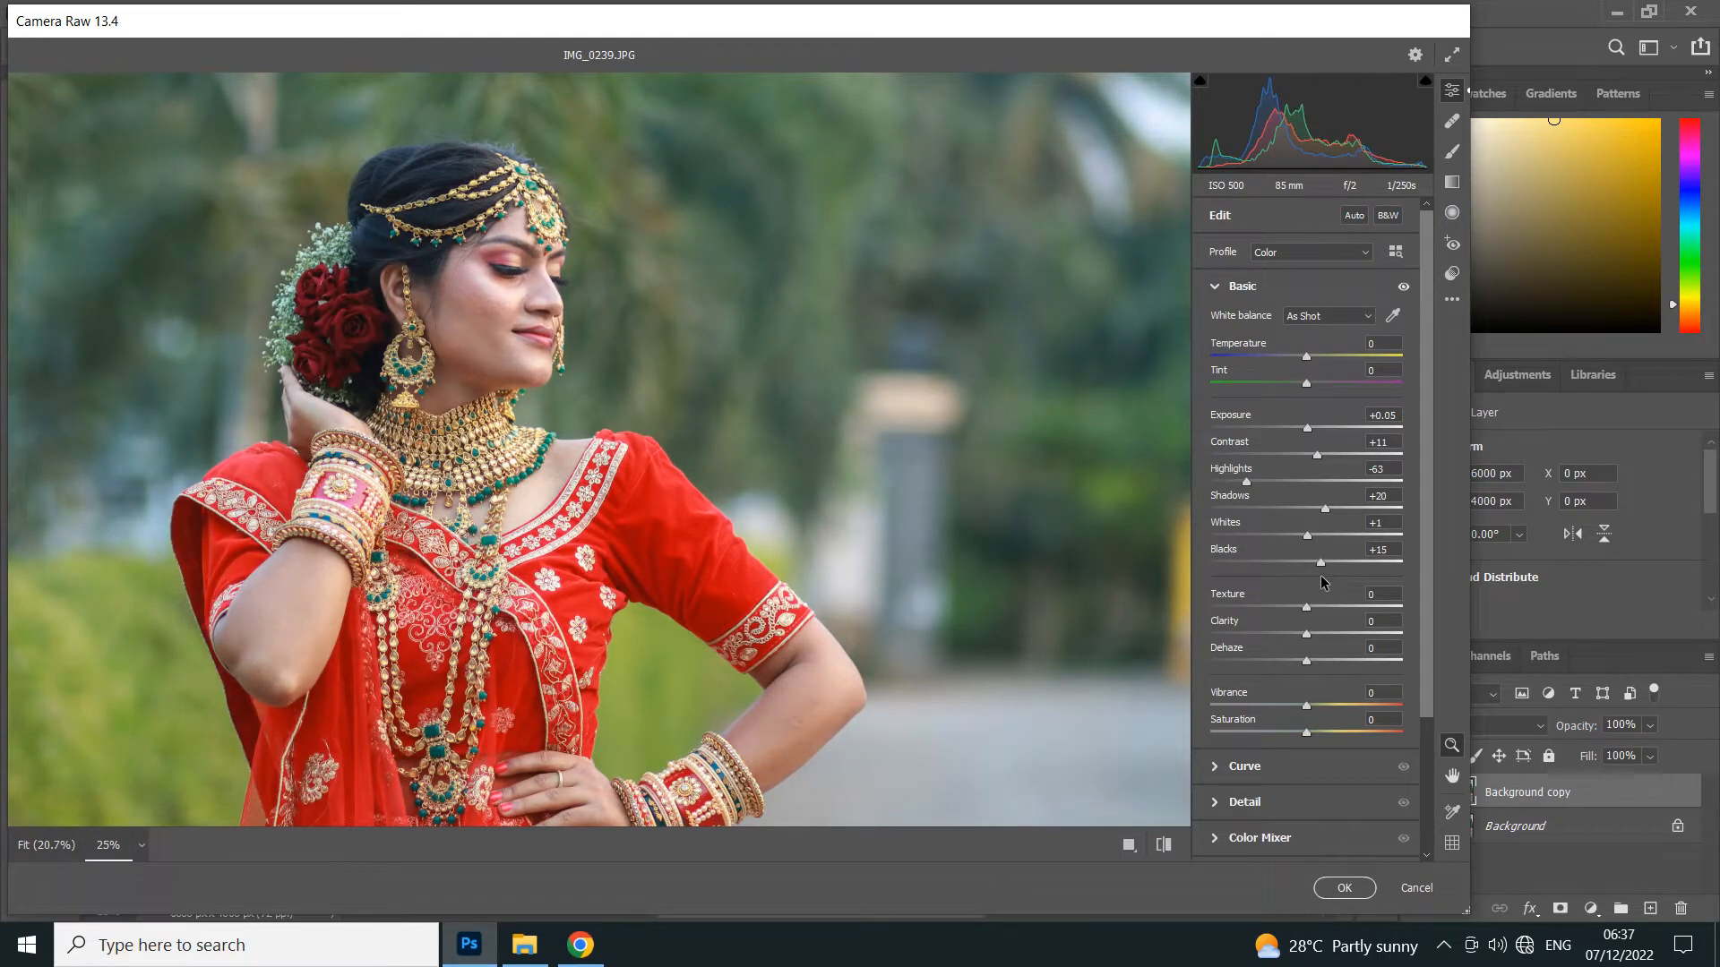
key("ctrl+minus")
key("ctrl+plus")
key("ctrl+minus")
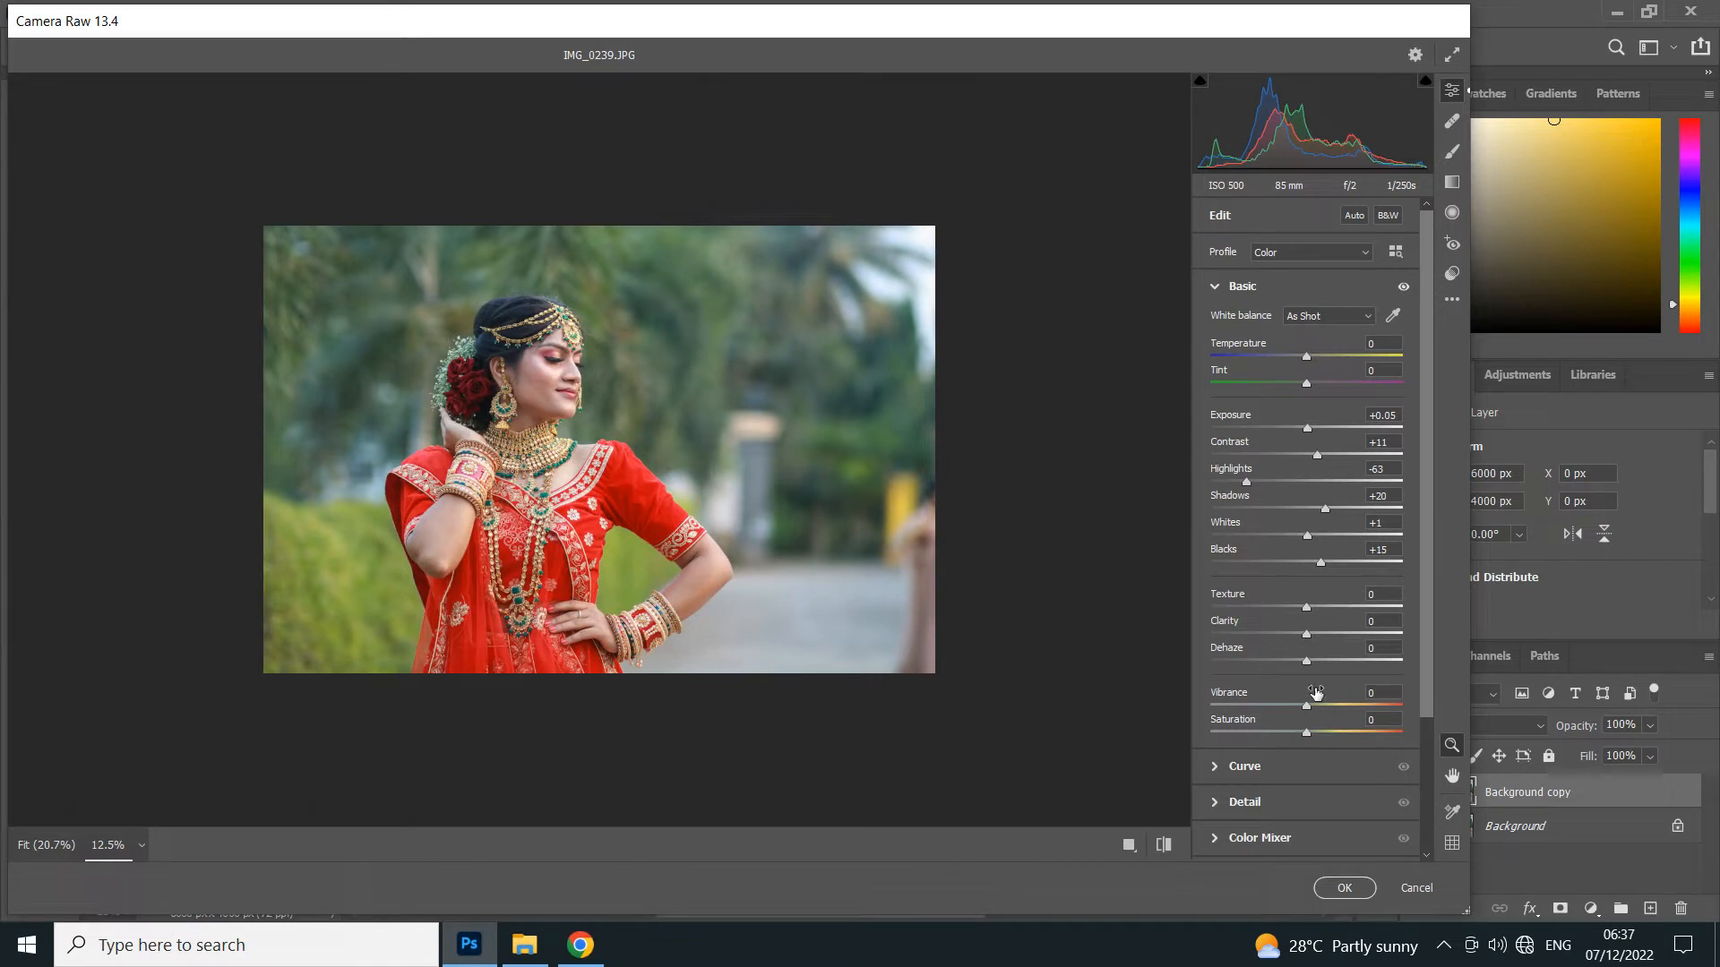
left_click_drag(1308, 708, 1337, 706)
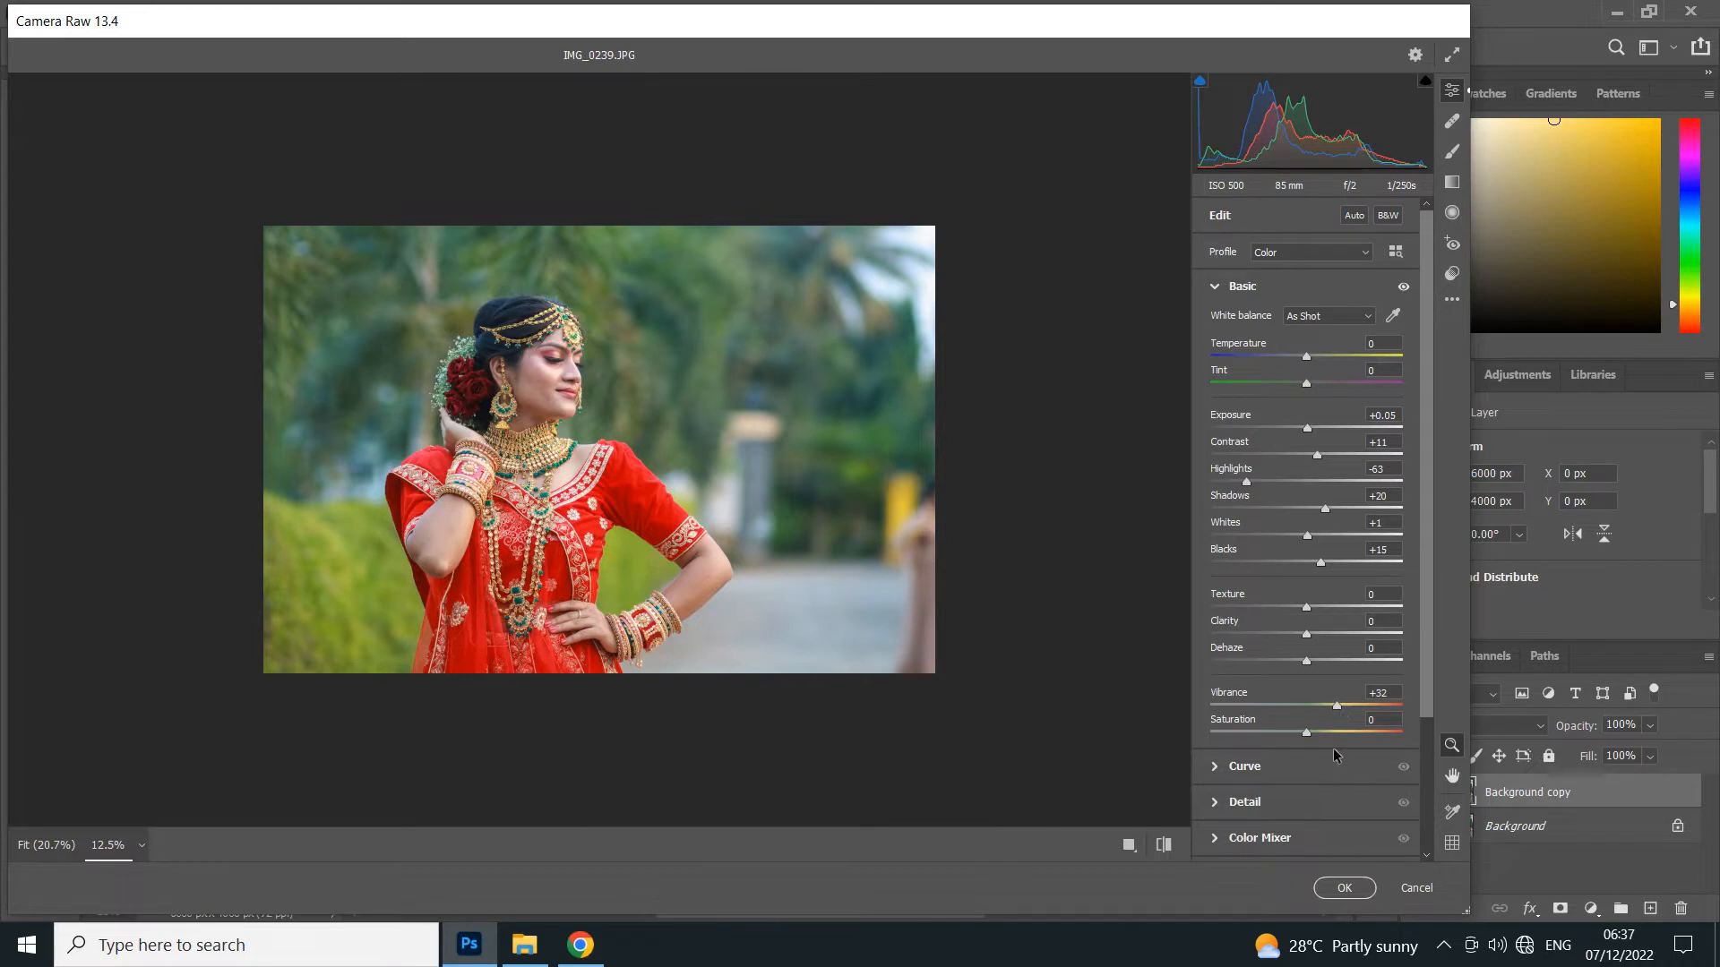
Adjust the parametric curve to highlights -21, lights +11, darks +3 and shadows +11.
scroll(1229, 745, "down", 3)
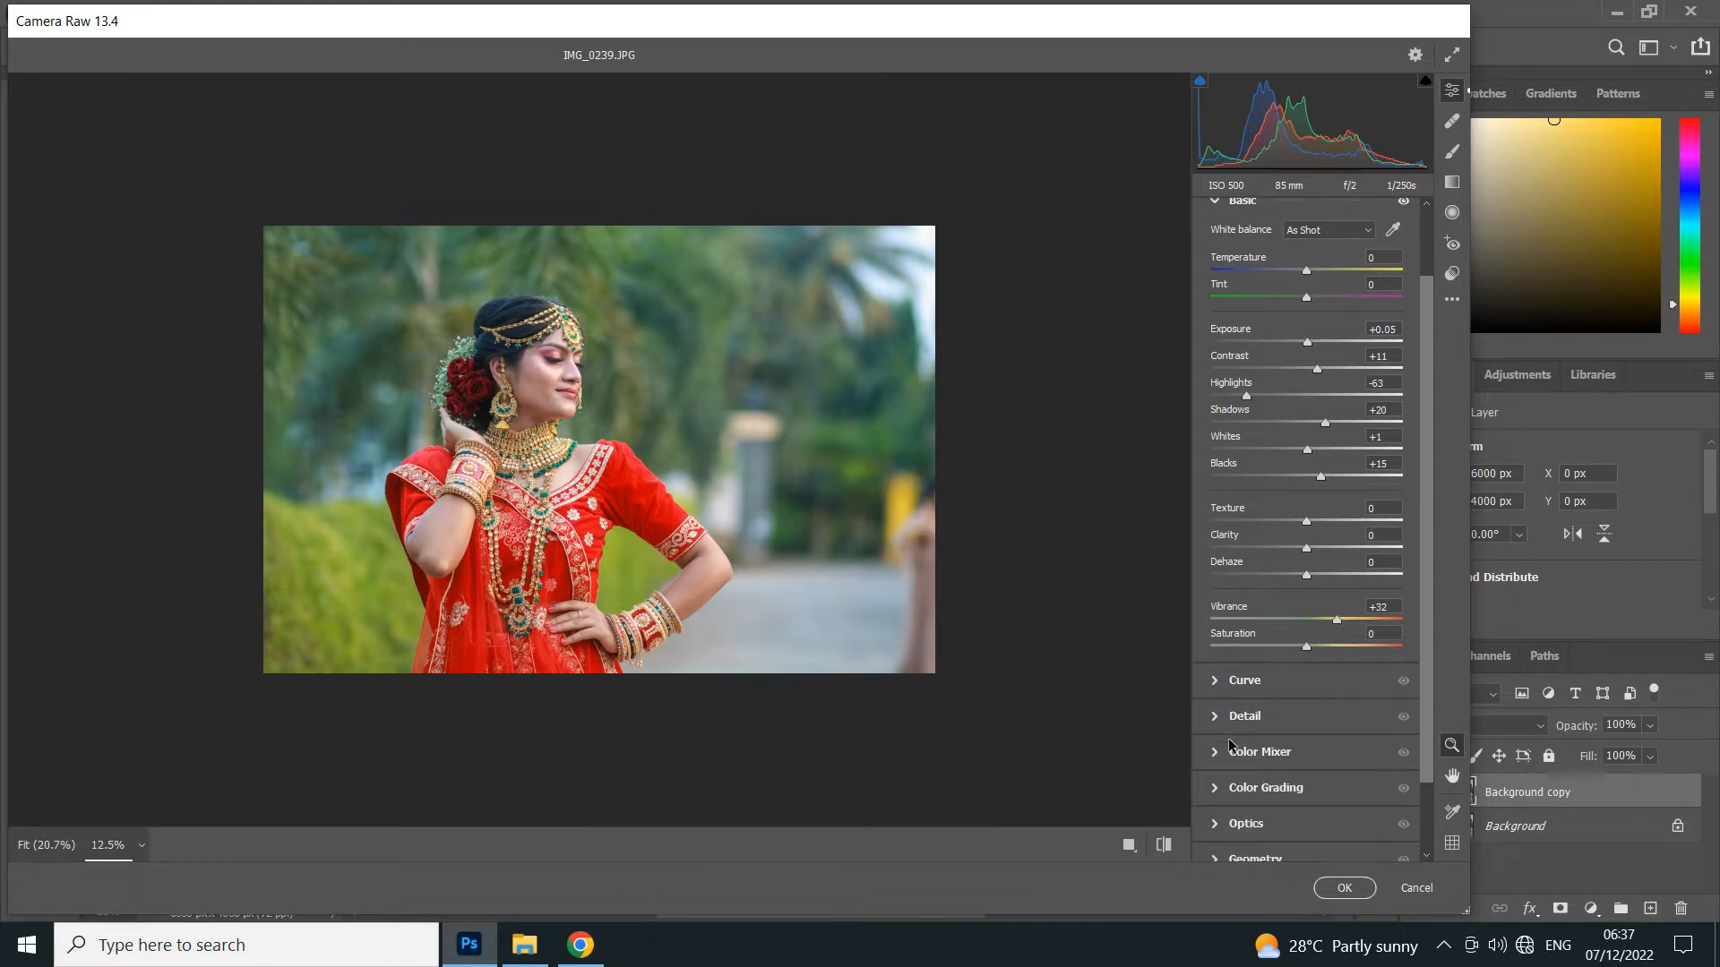
left_click(1216, 638)
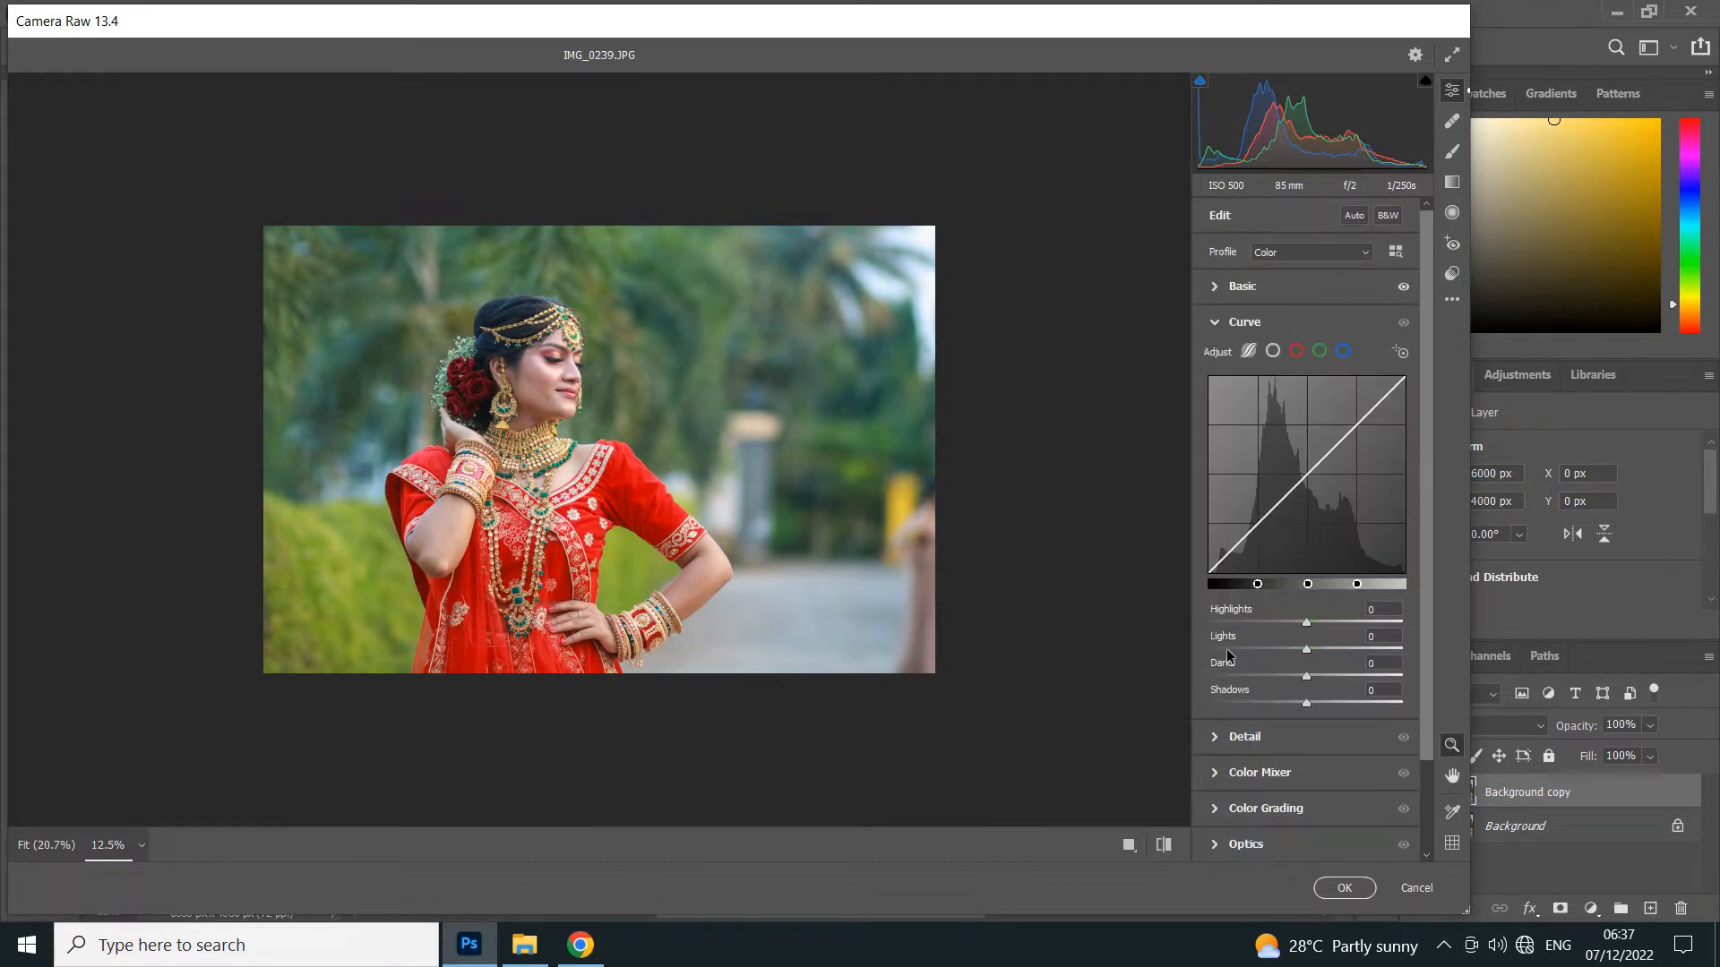
left_click_drag(1306, 623, 1275, 665)
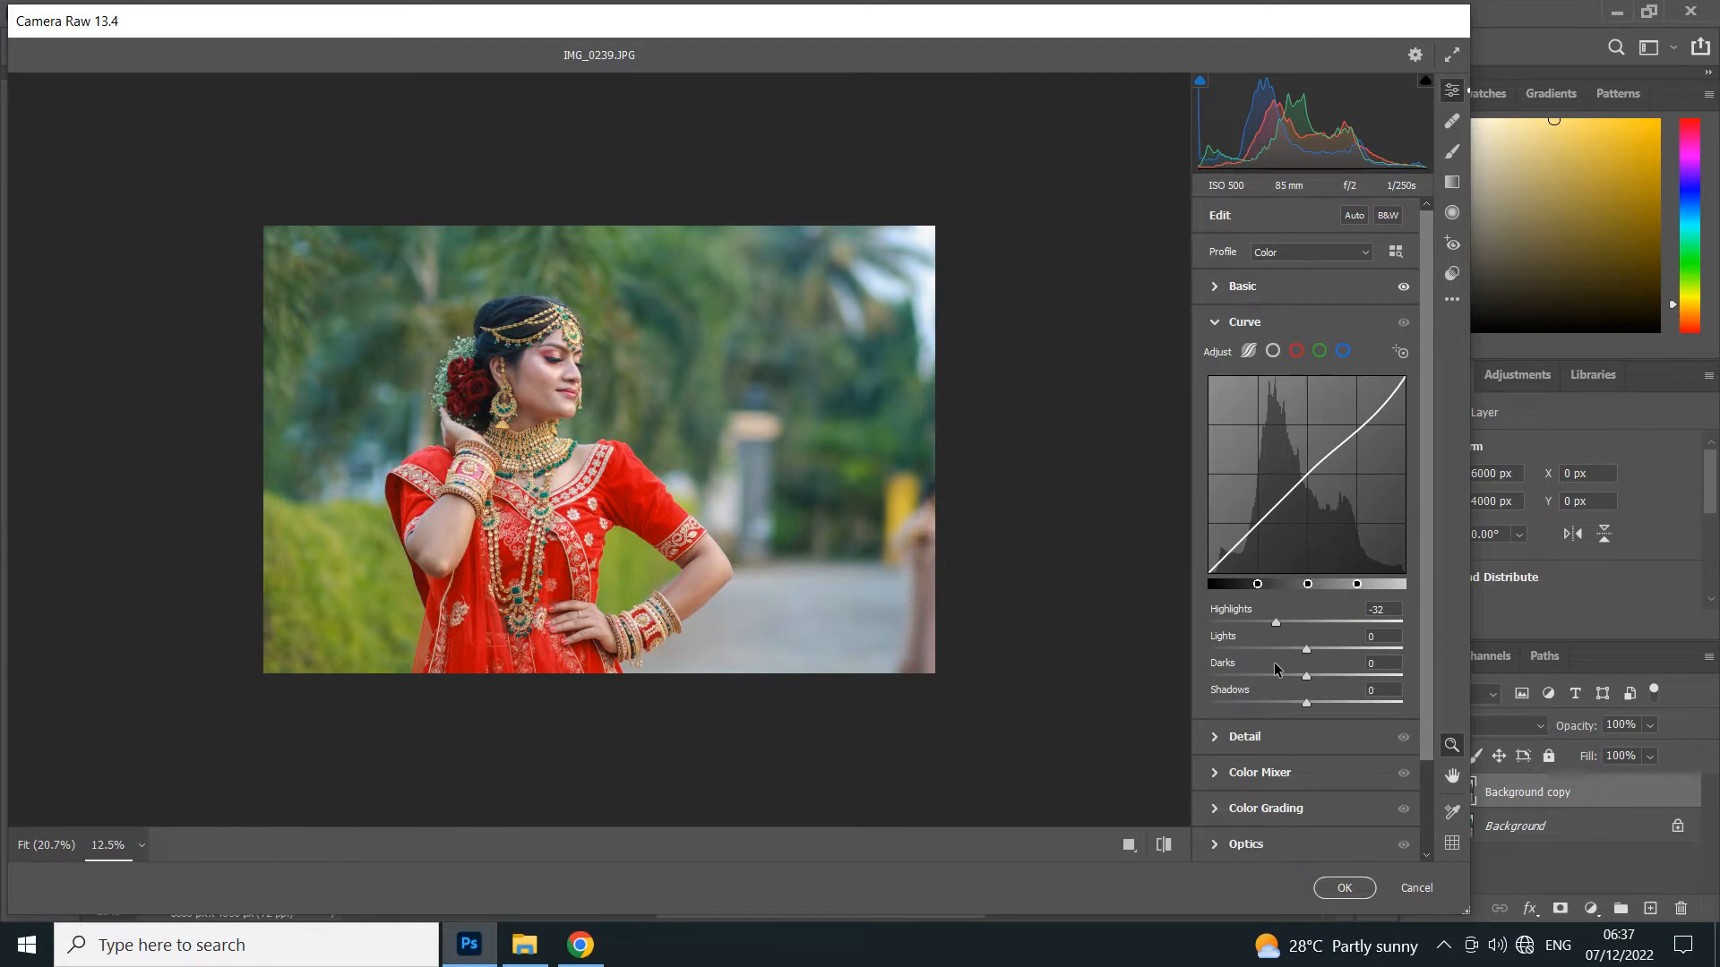
left_click(1388, 609)
type("-21")
left_click_drag(1307, 650, 1317, 650)
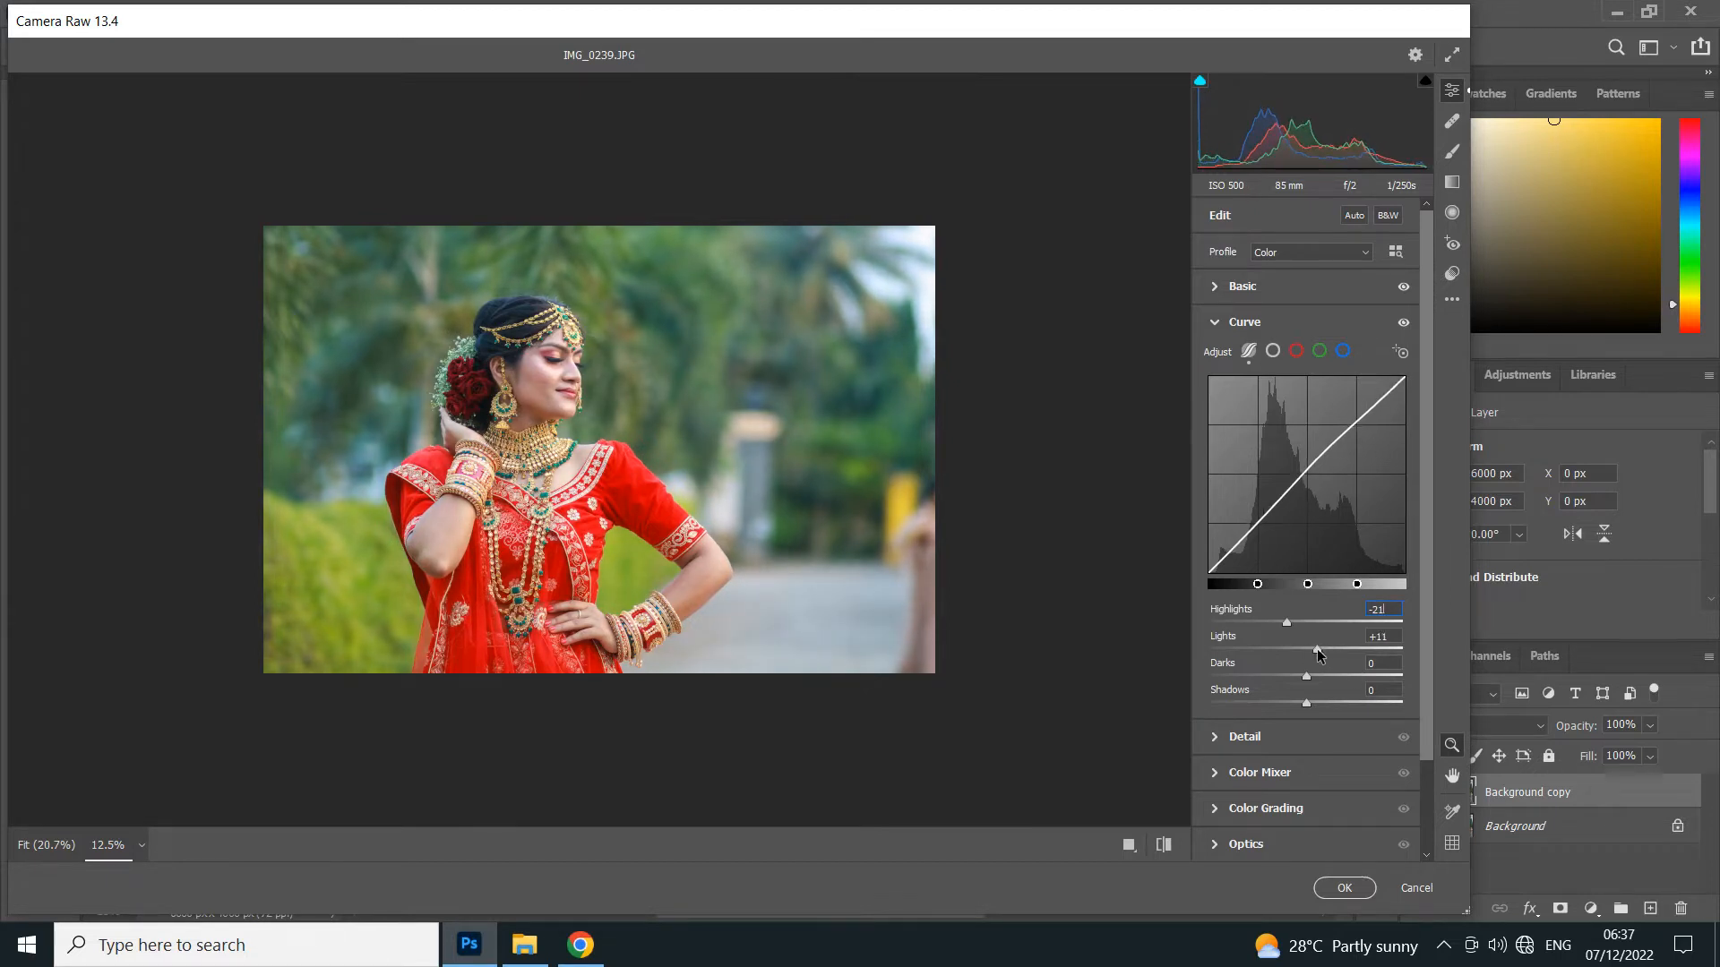
mouse_move(1307, 676)
left_mouse_down()
mouse_move(1288, 673)
mouse_move(1318, 701)
left_mouse_up()
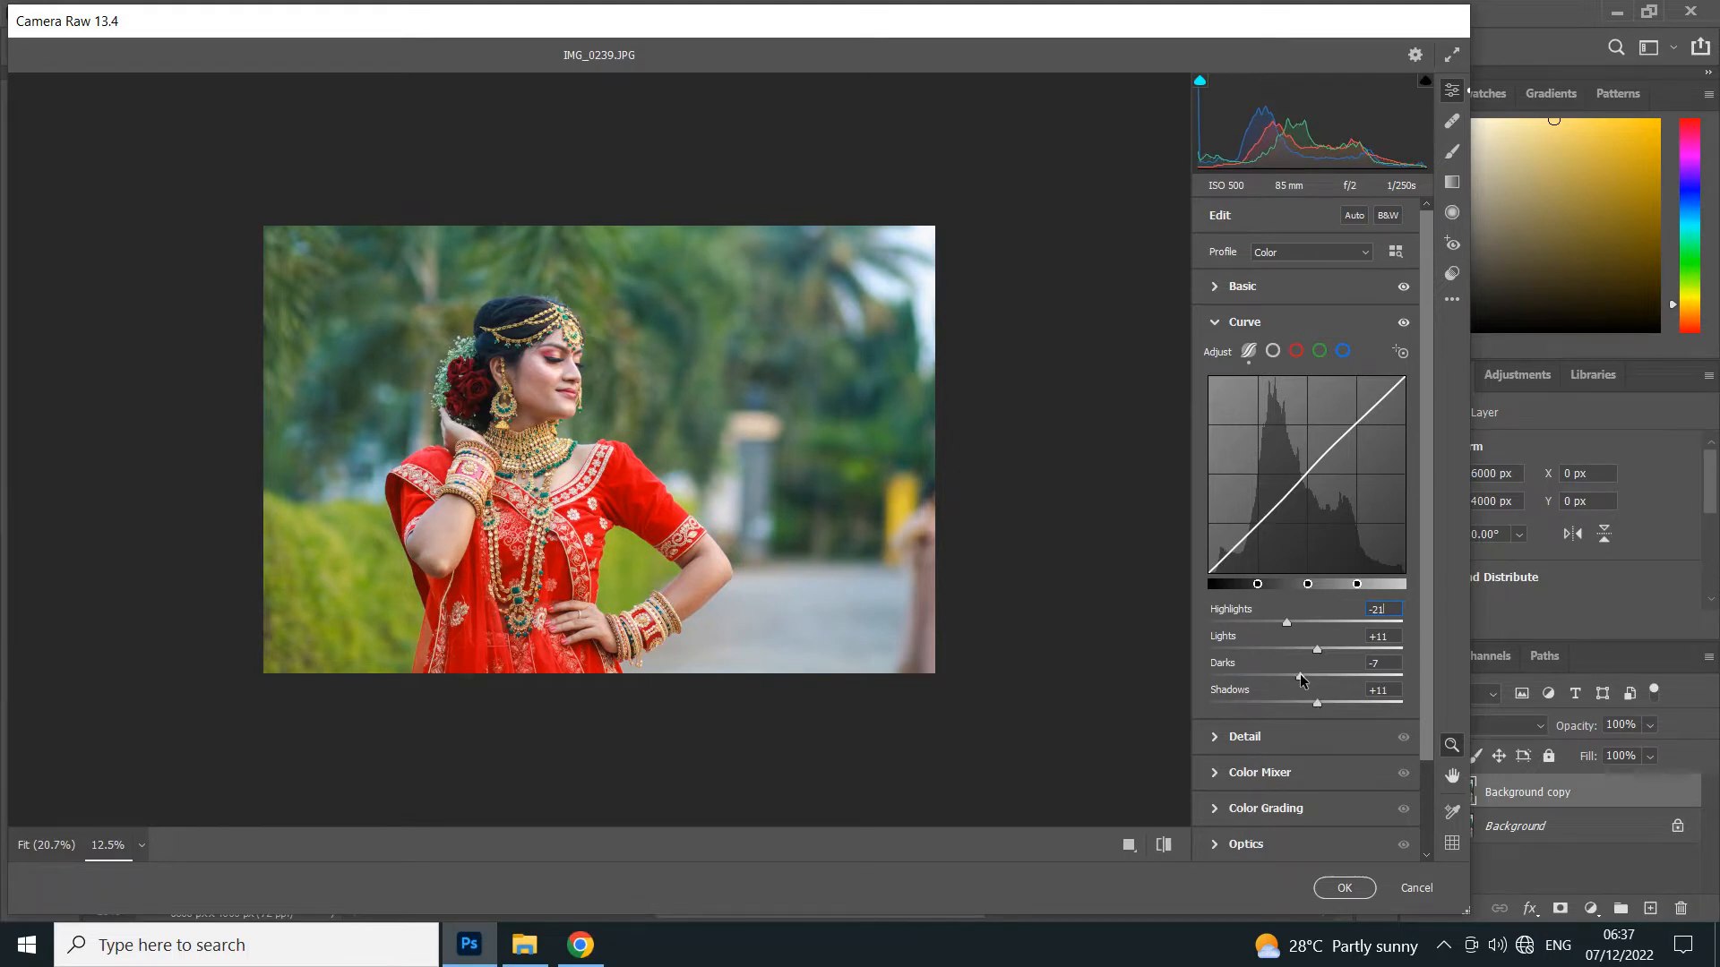
left_click_drag(1301, 680, 1308, 683)
scroll(1308, 684, "down", 2)
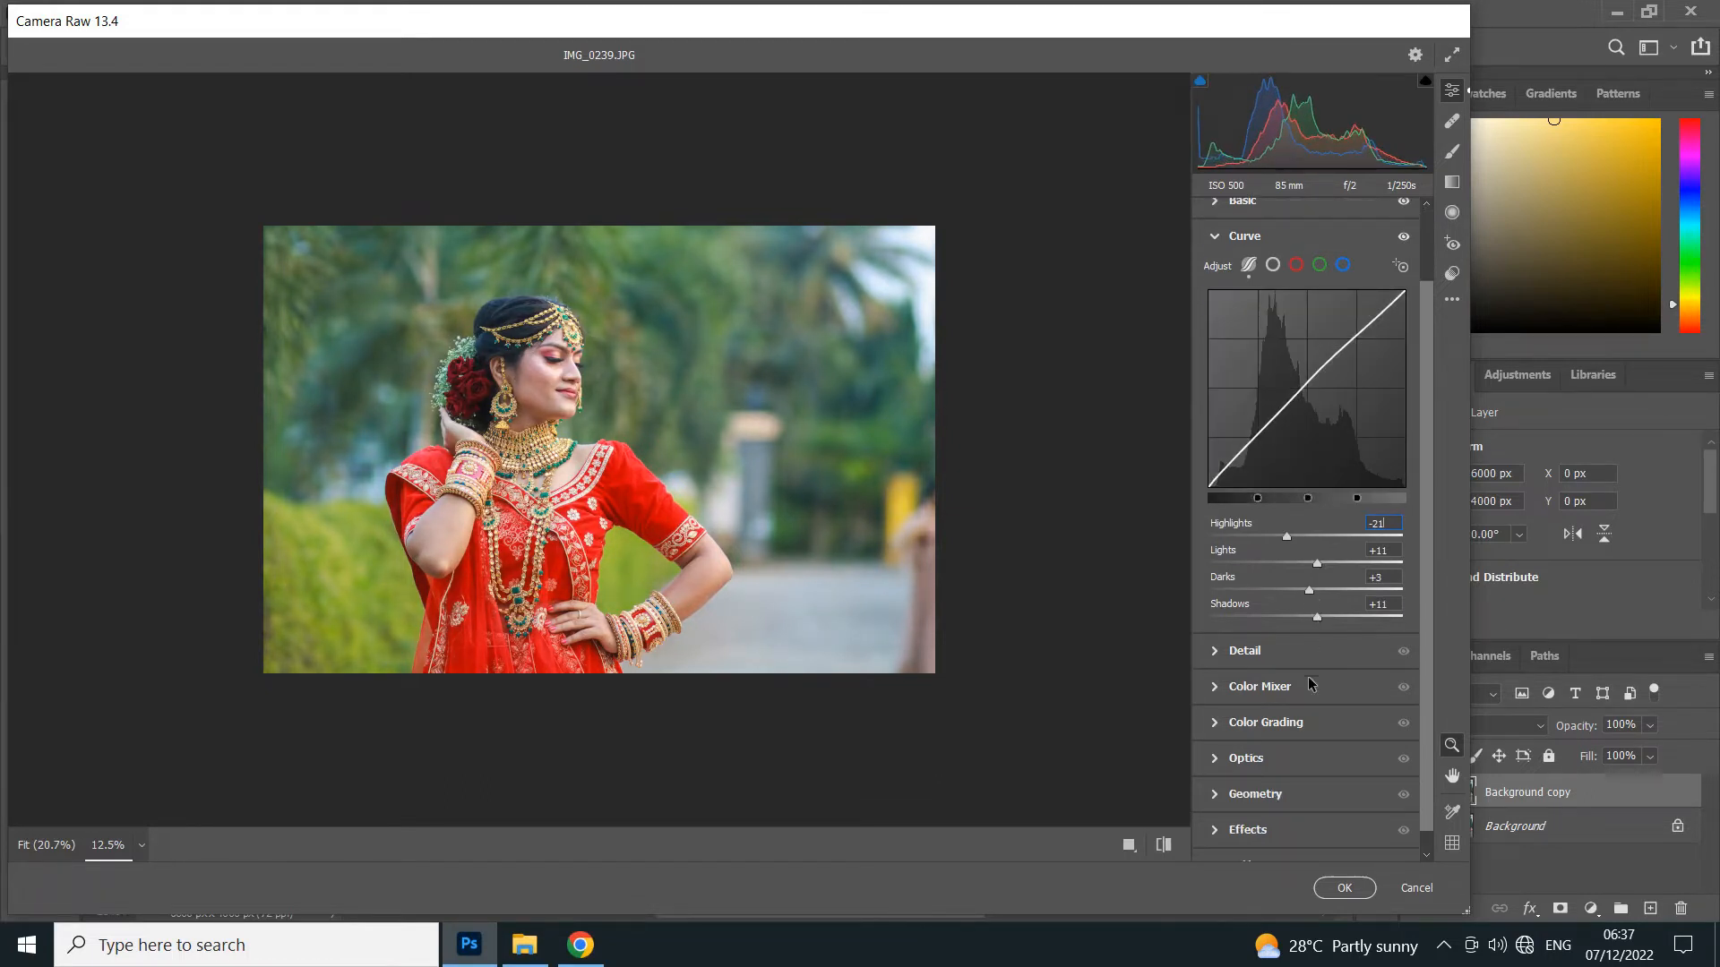
Shift the Greens hue in the Color Mixer to -83 to turn the foliage yellow.
left_click(1217, 692)
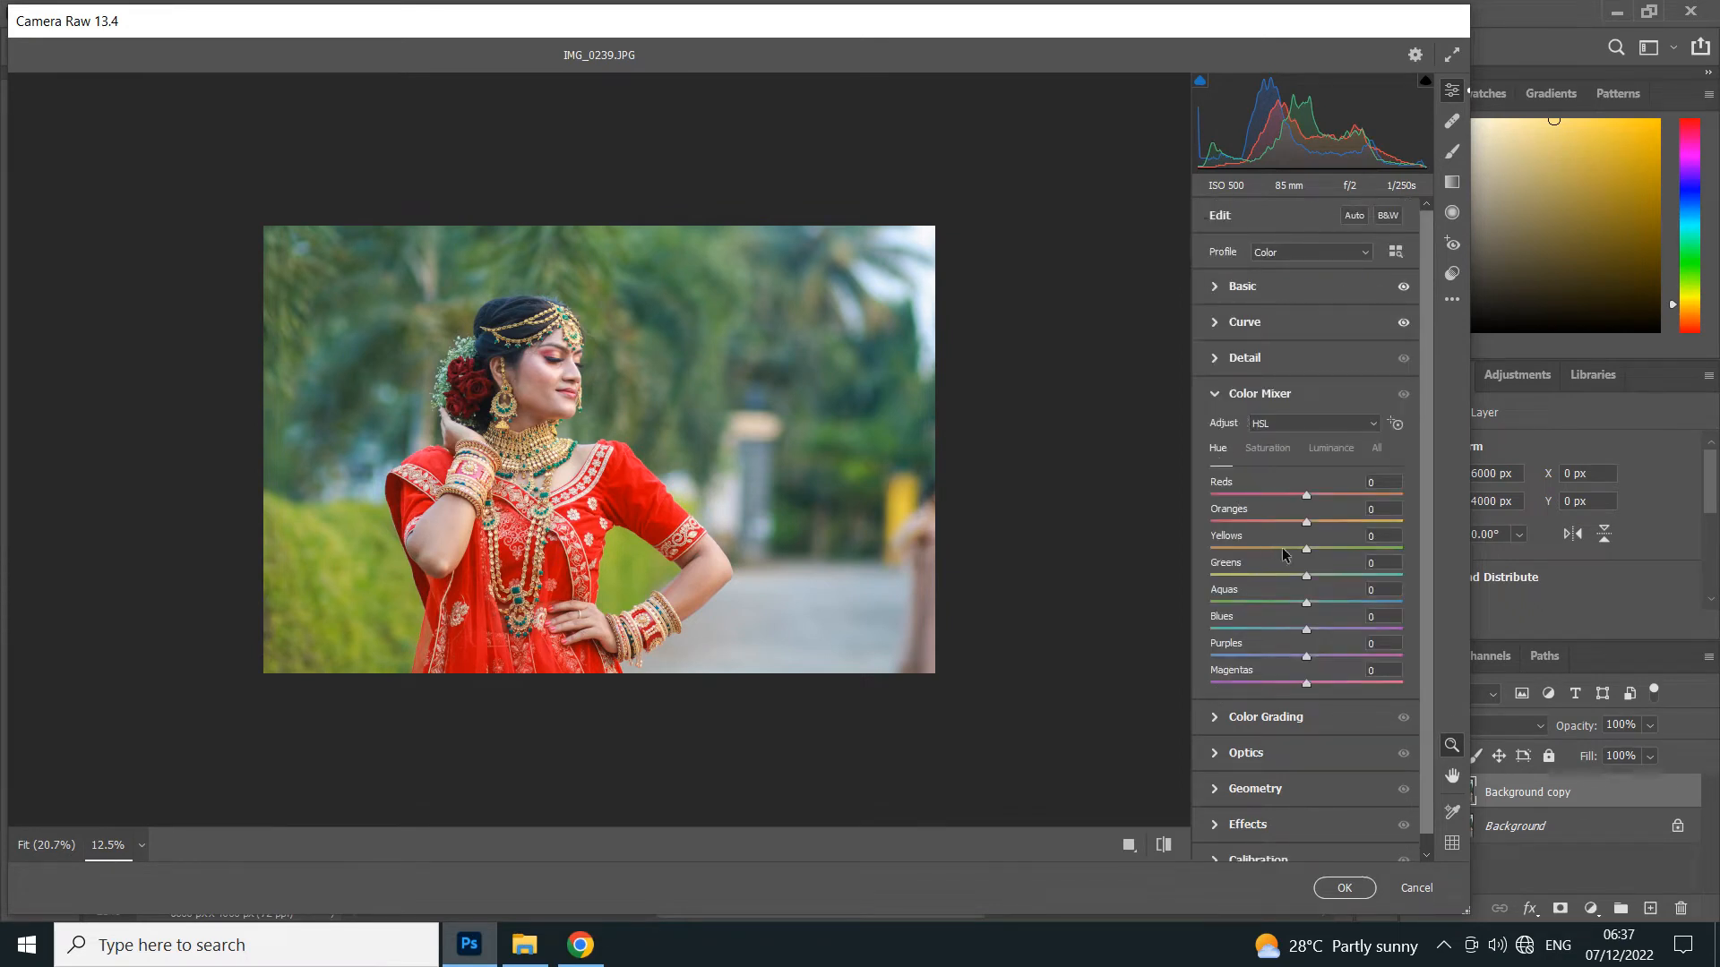
left_click_drag(1306, 575, 1224, 576)
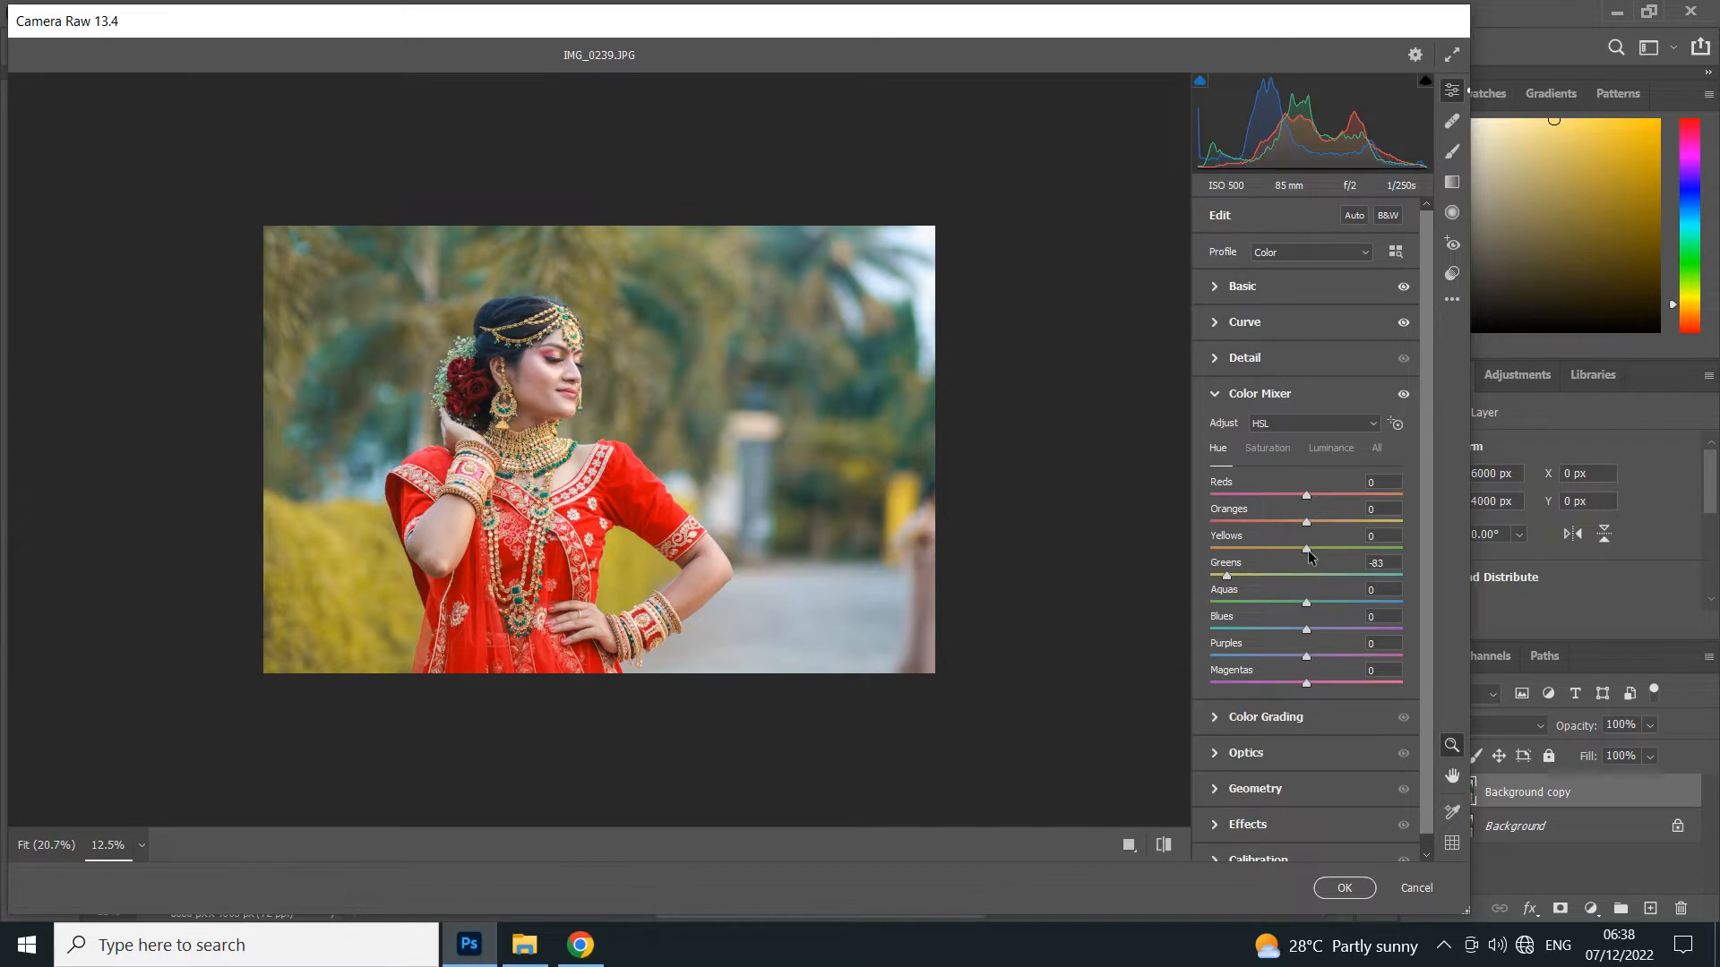
left_click_drag(1307, 551, 1306, 606)
Set the Color Mixer saturation to -64 for Yellows and -23 for Greens.
left_click(1266, 450)
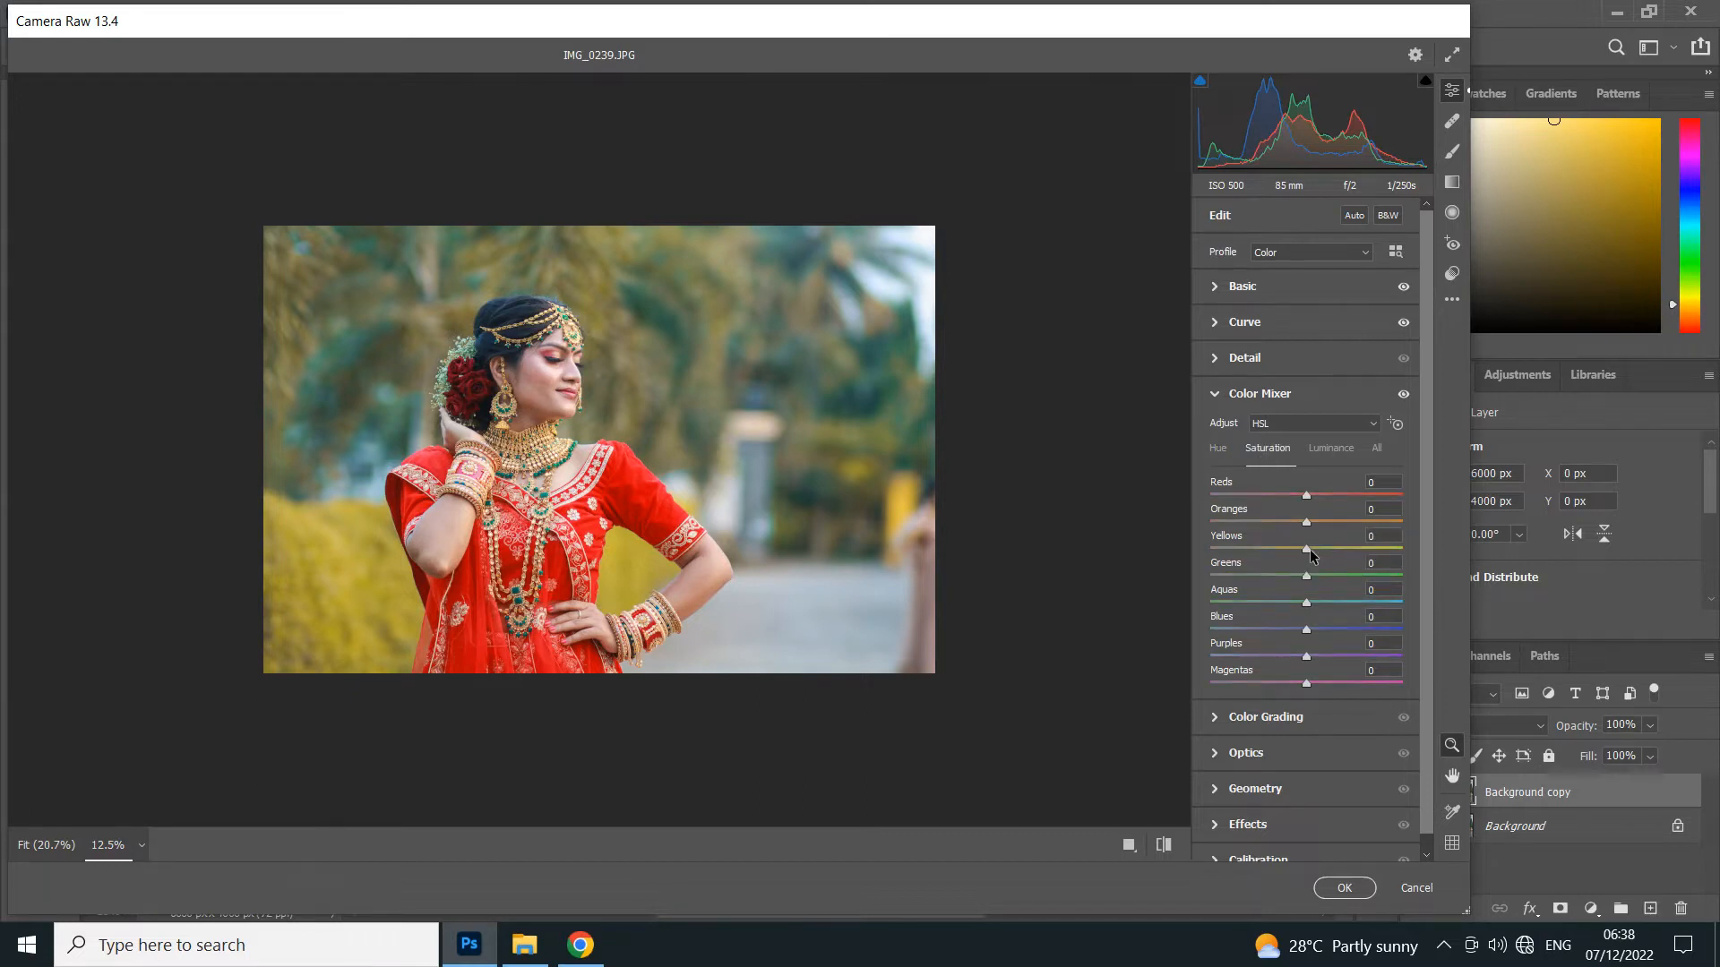
left_click_drag(1307, 549, 1333, 549)
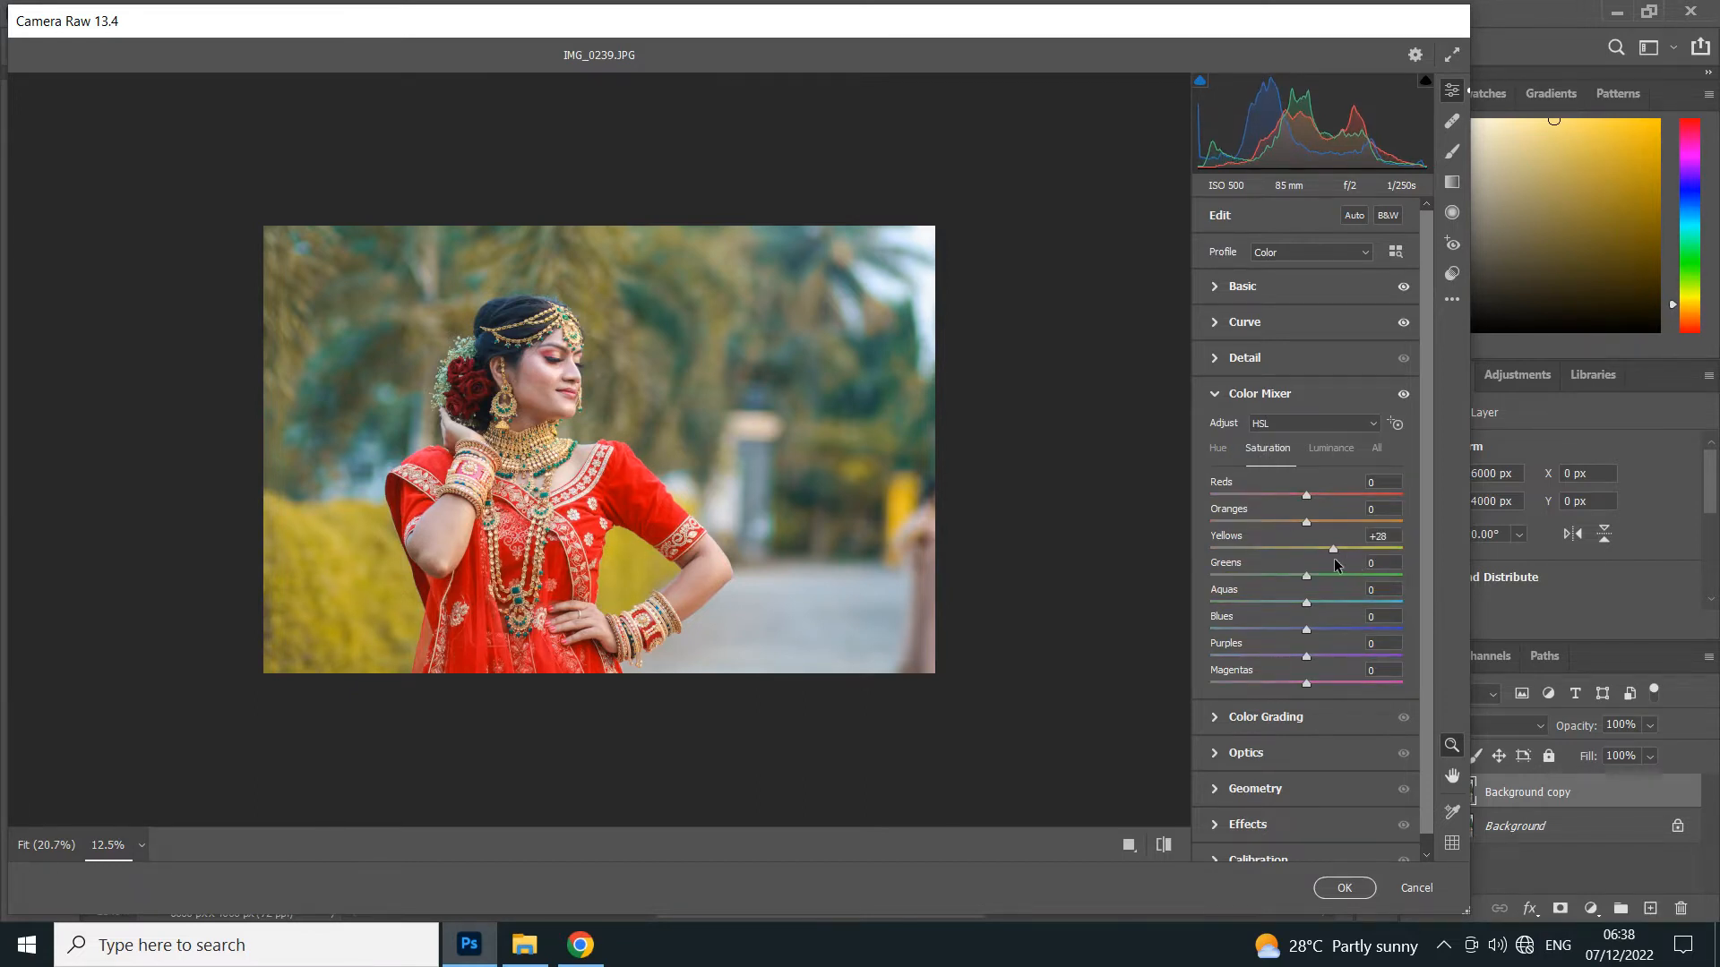
left_click_drag(1330, 557, 1285, 613)
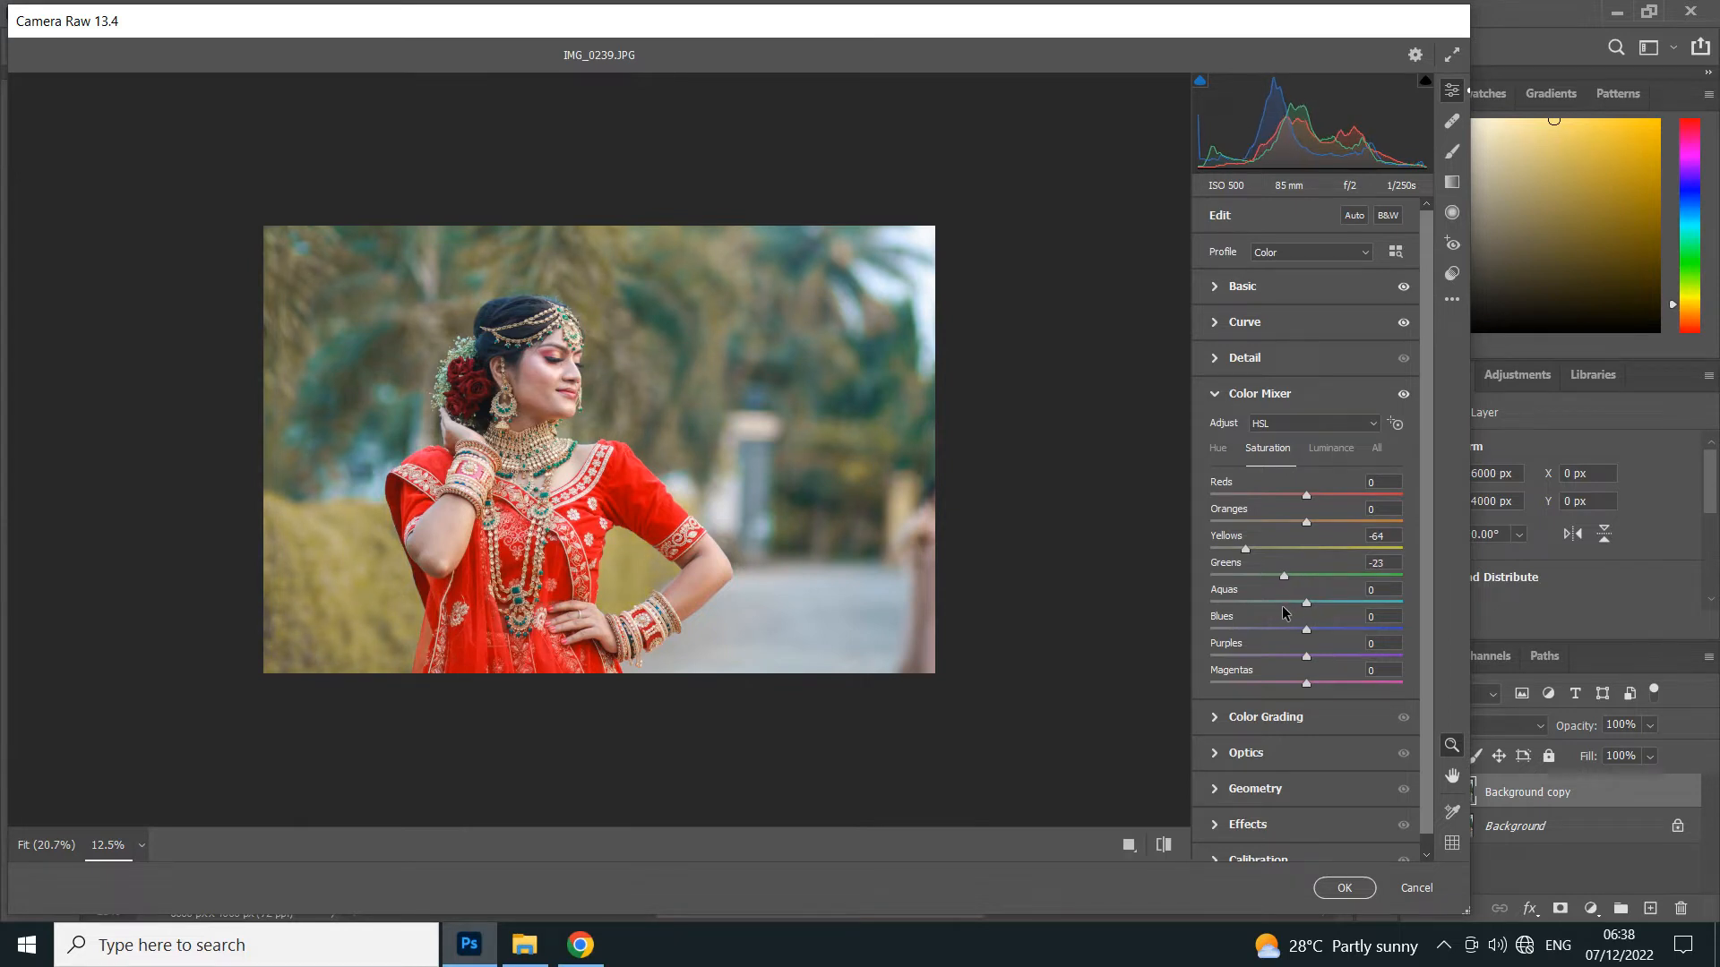
scroll(1286, 614, "down", 1)
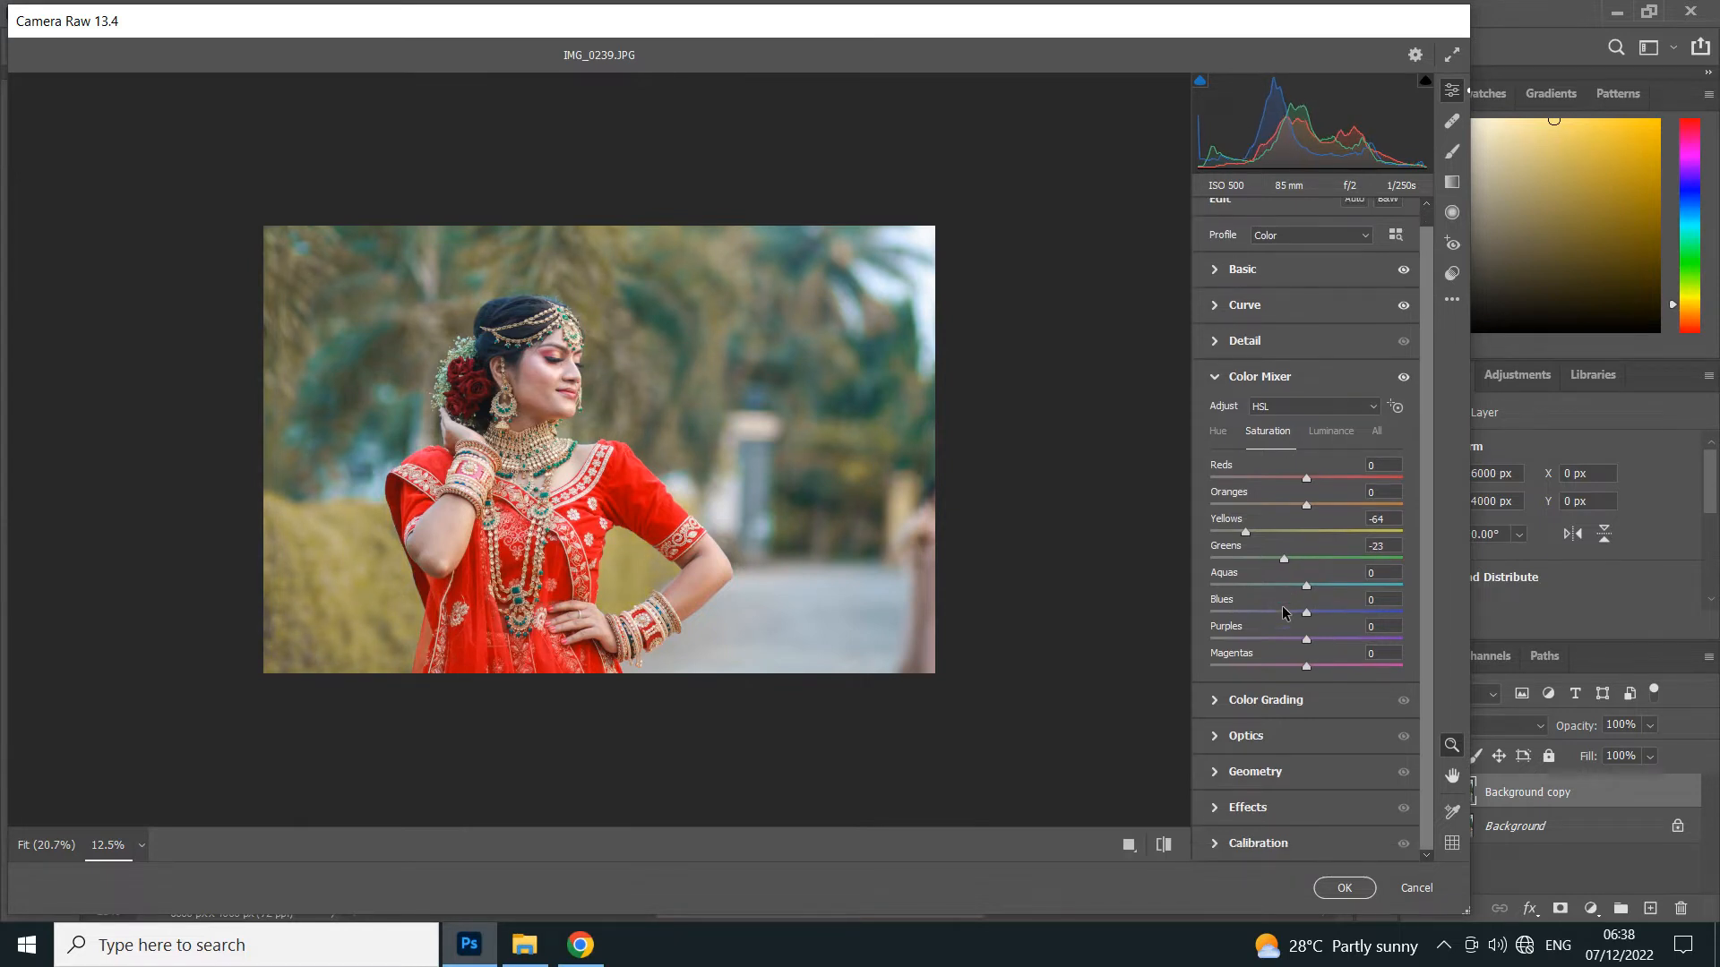
In Color Grading, set the midtones luminance to +6 and blending to 57, and shift the balance toward the highlights.
left_click(1217, 702)
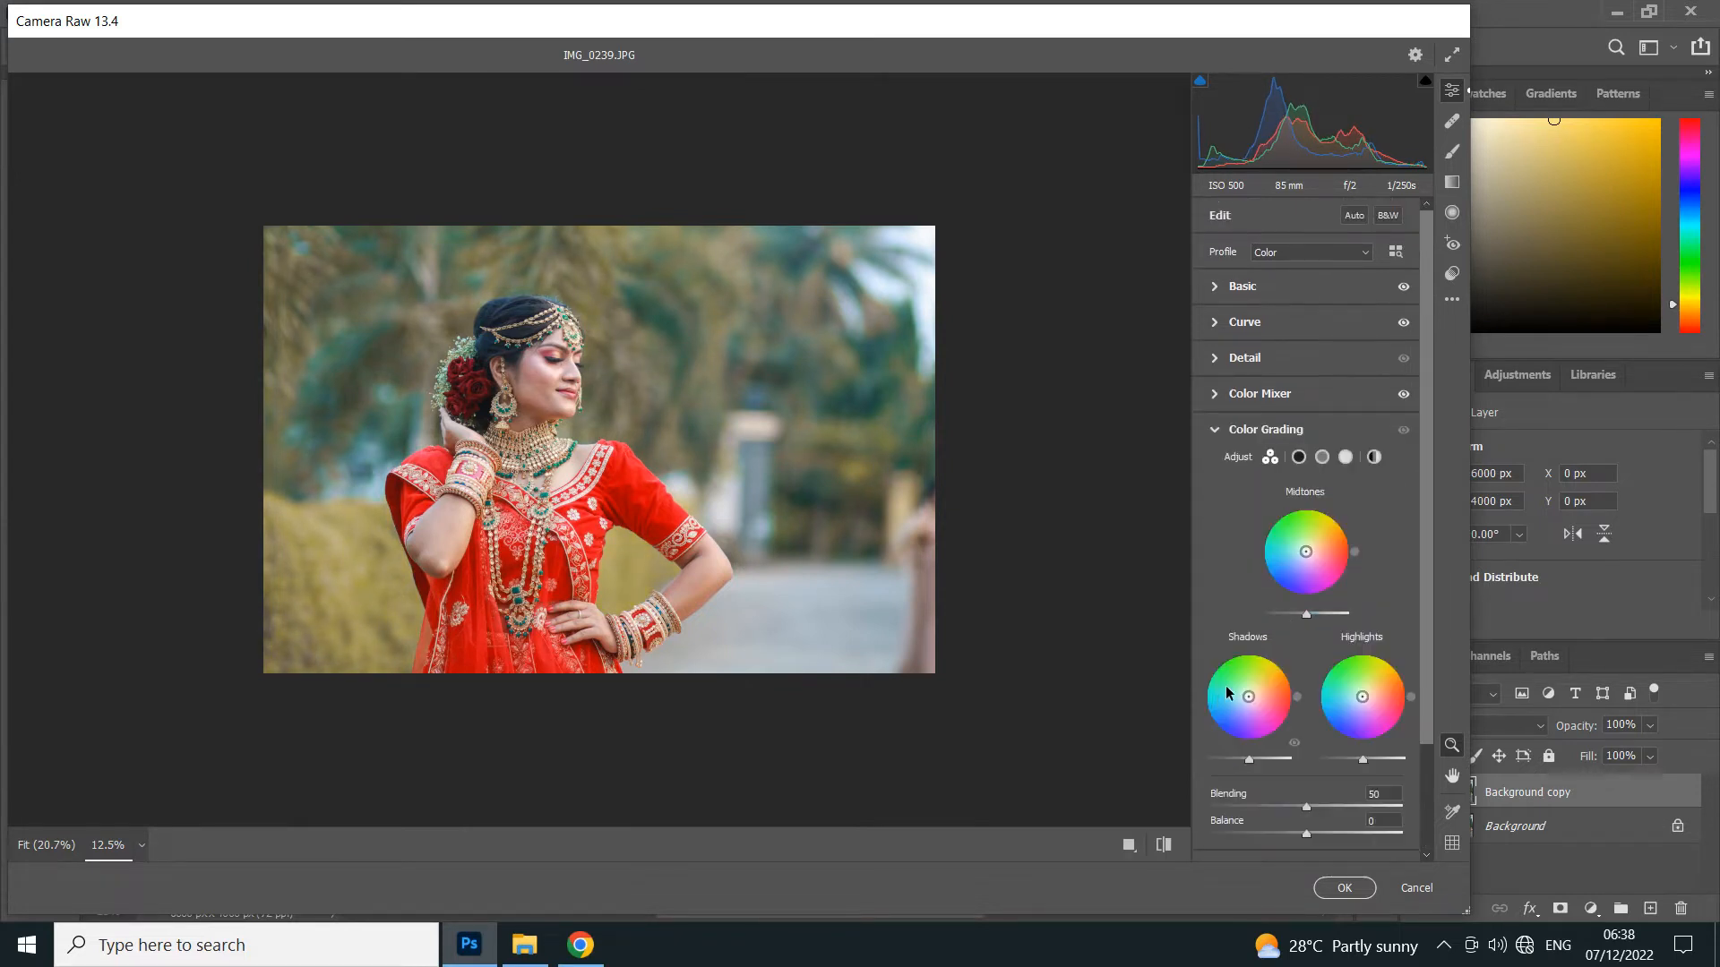
left_click(1323, 460)
mouse_move(1309, 730)
left_mouse_down()
mouse_move(1329, 729)
mouse_move(1315, 732)
left_mouse_up()
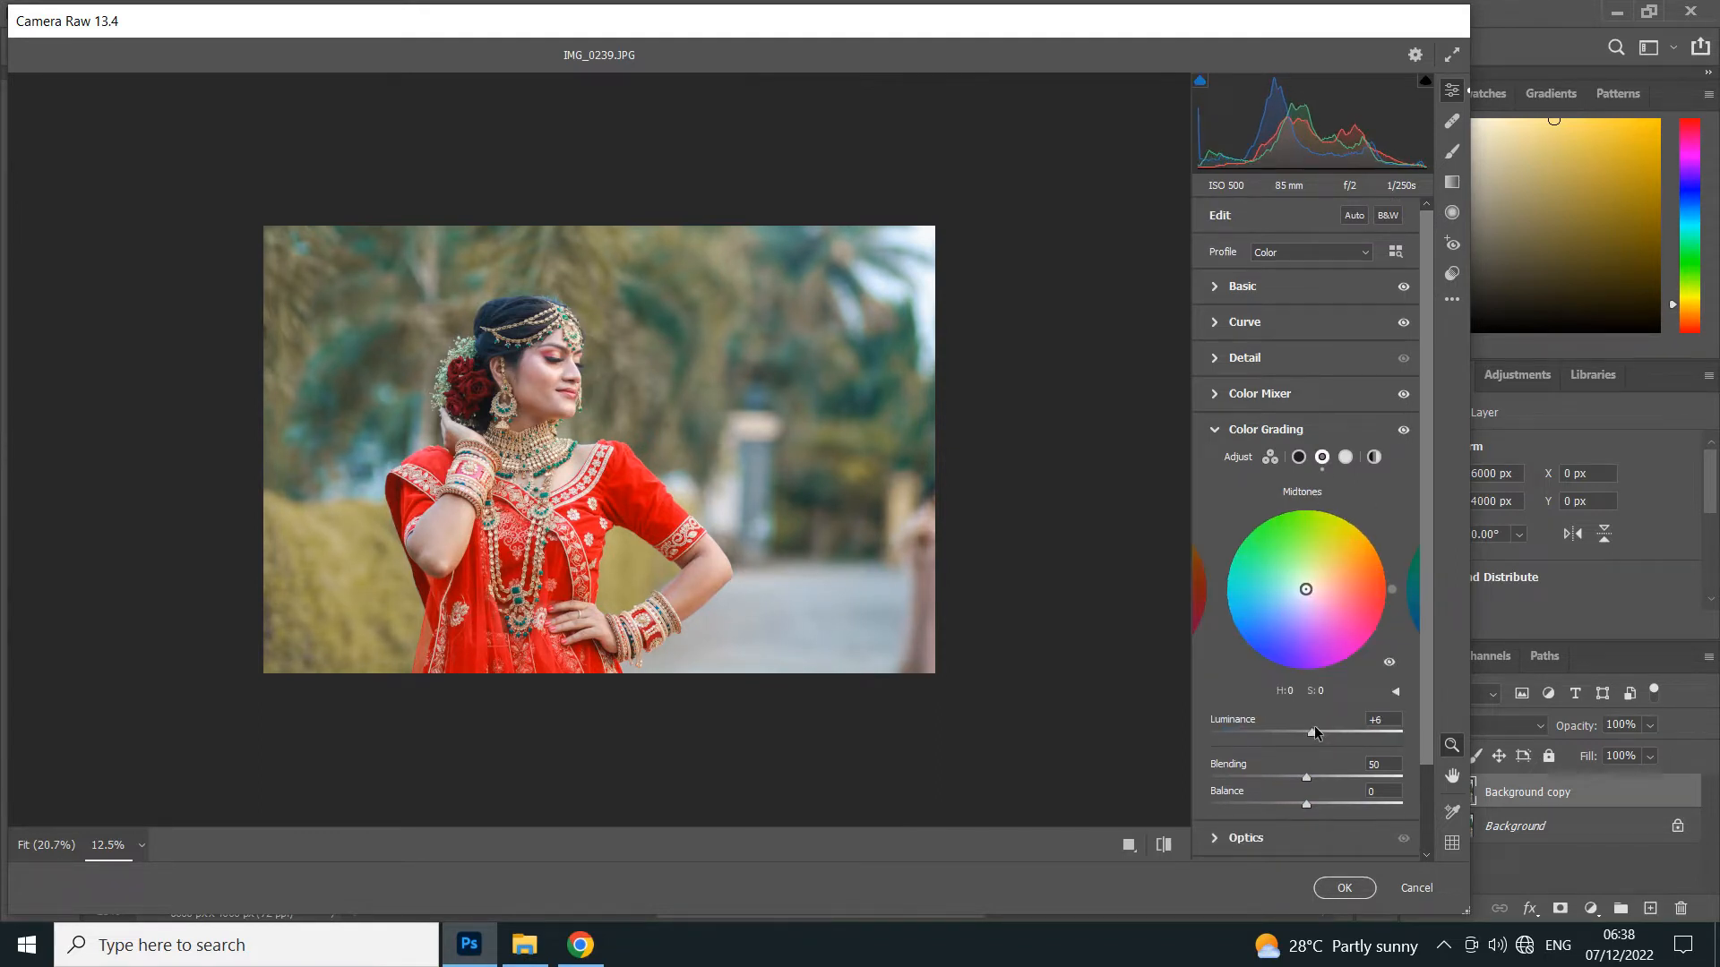
scroll(1315, 732, "down", 1)
left_click_drag(1306, 737, 1310, 738)
left_click_drag(1308, 739, 1320, 739)
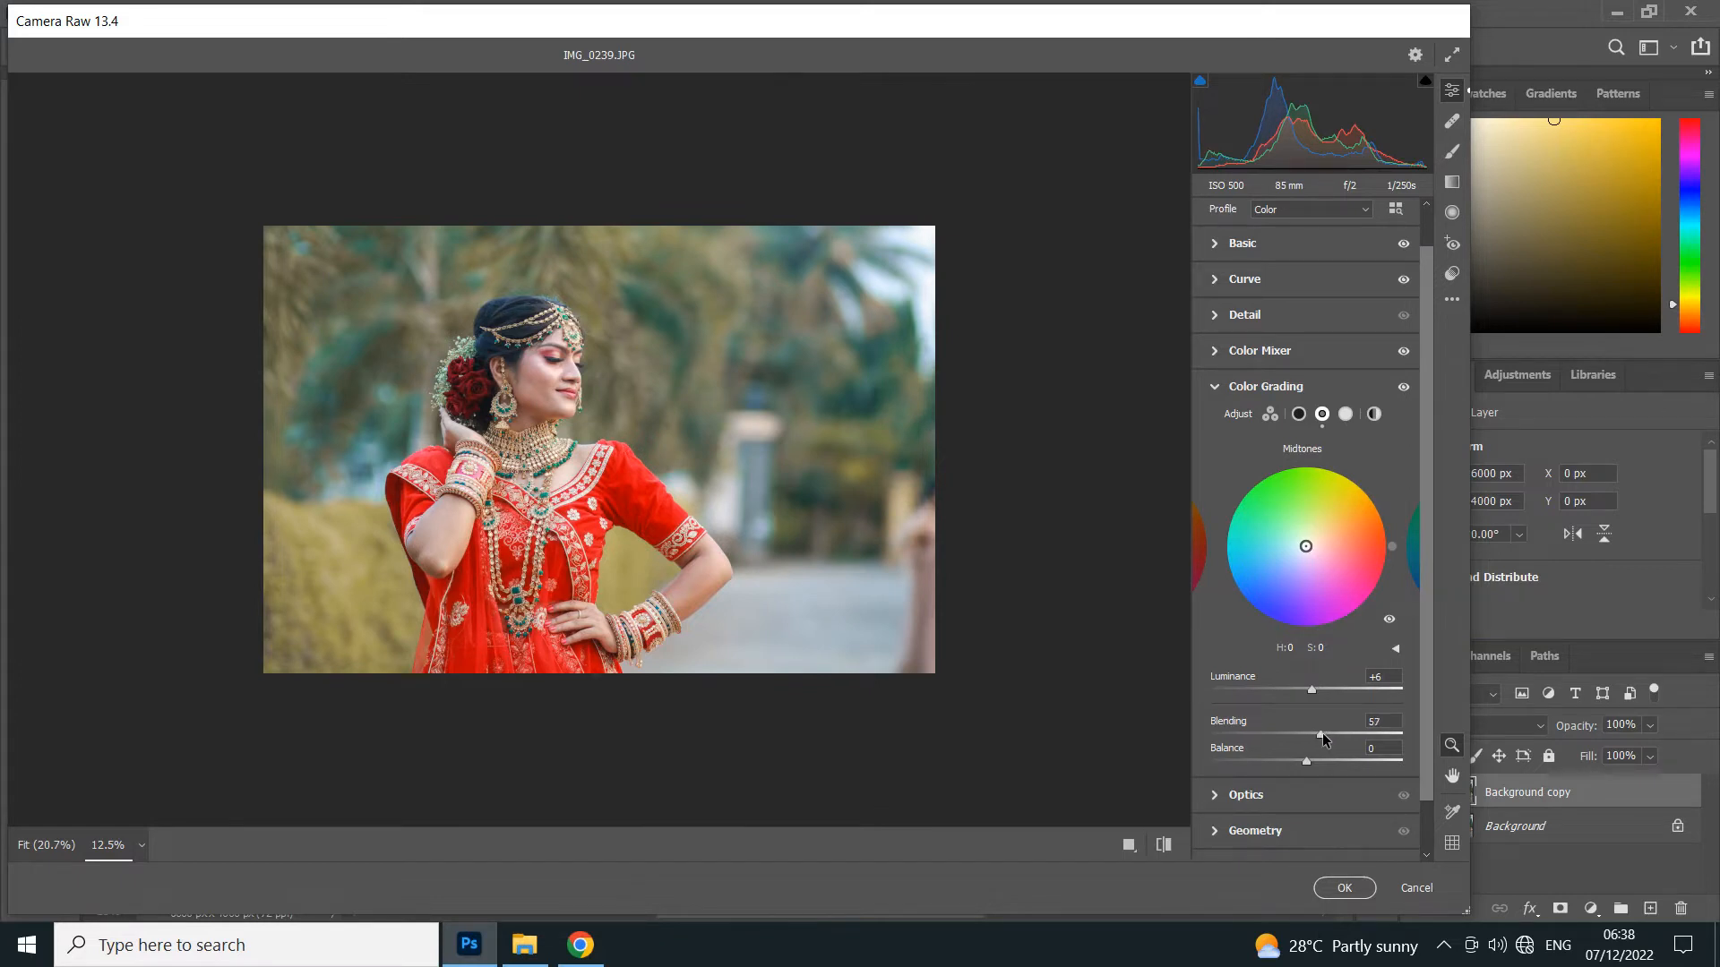
left_click_drag(1307, 769, 1336, 771)
Brighten the bride's jaw, neck, ear and arms with a size 10 adjustment brush at +0.50 exposure.
left_click(1451, 150)
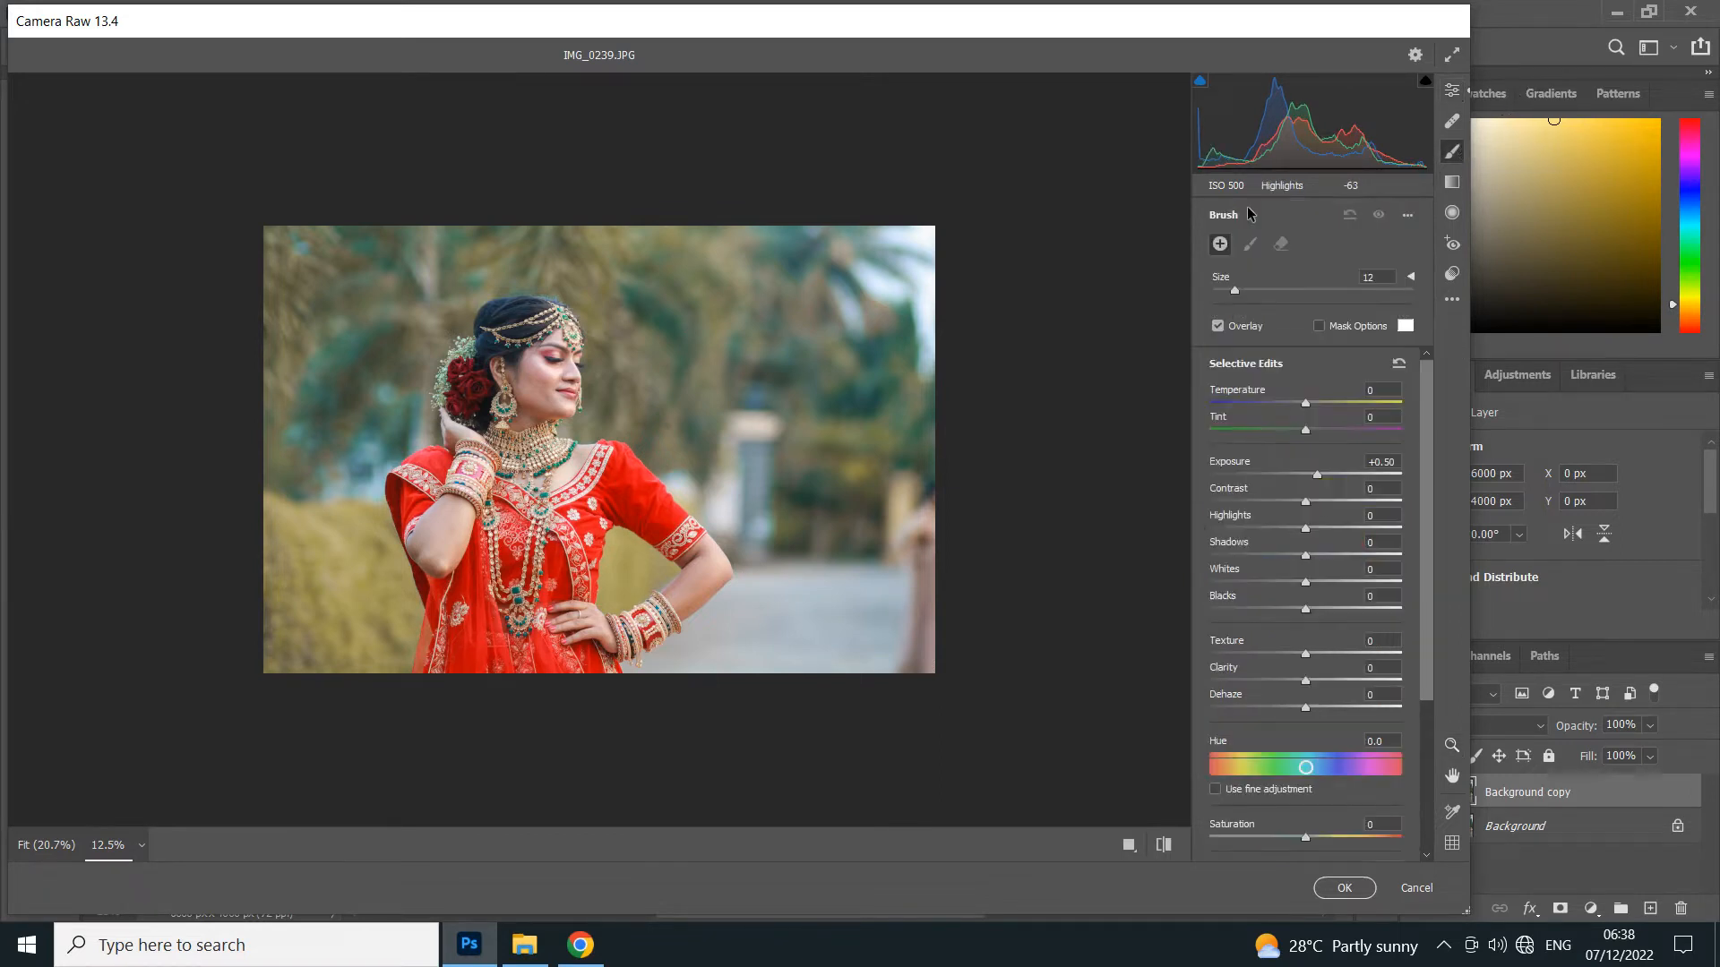
left_click(509, 427, "ctrl")
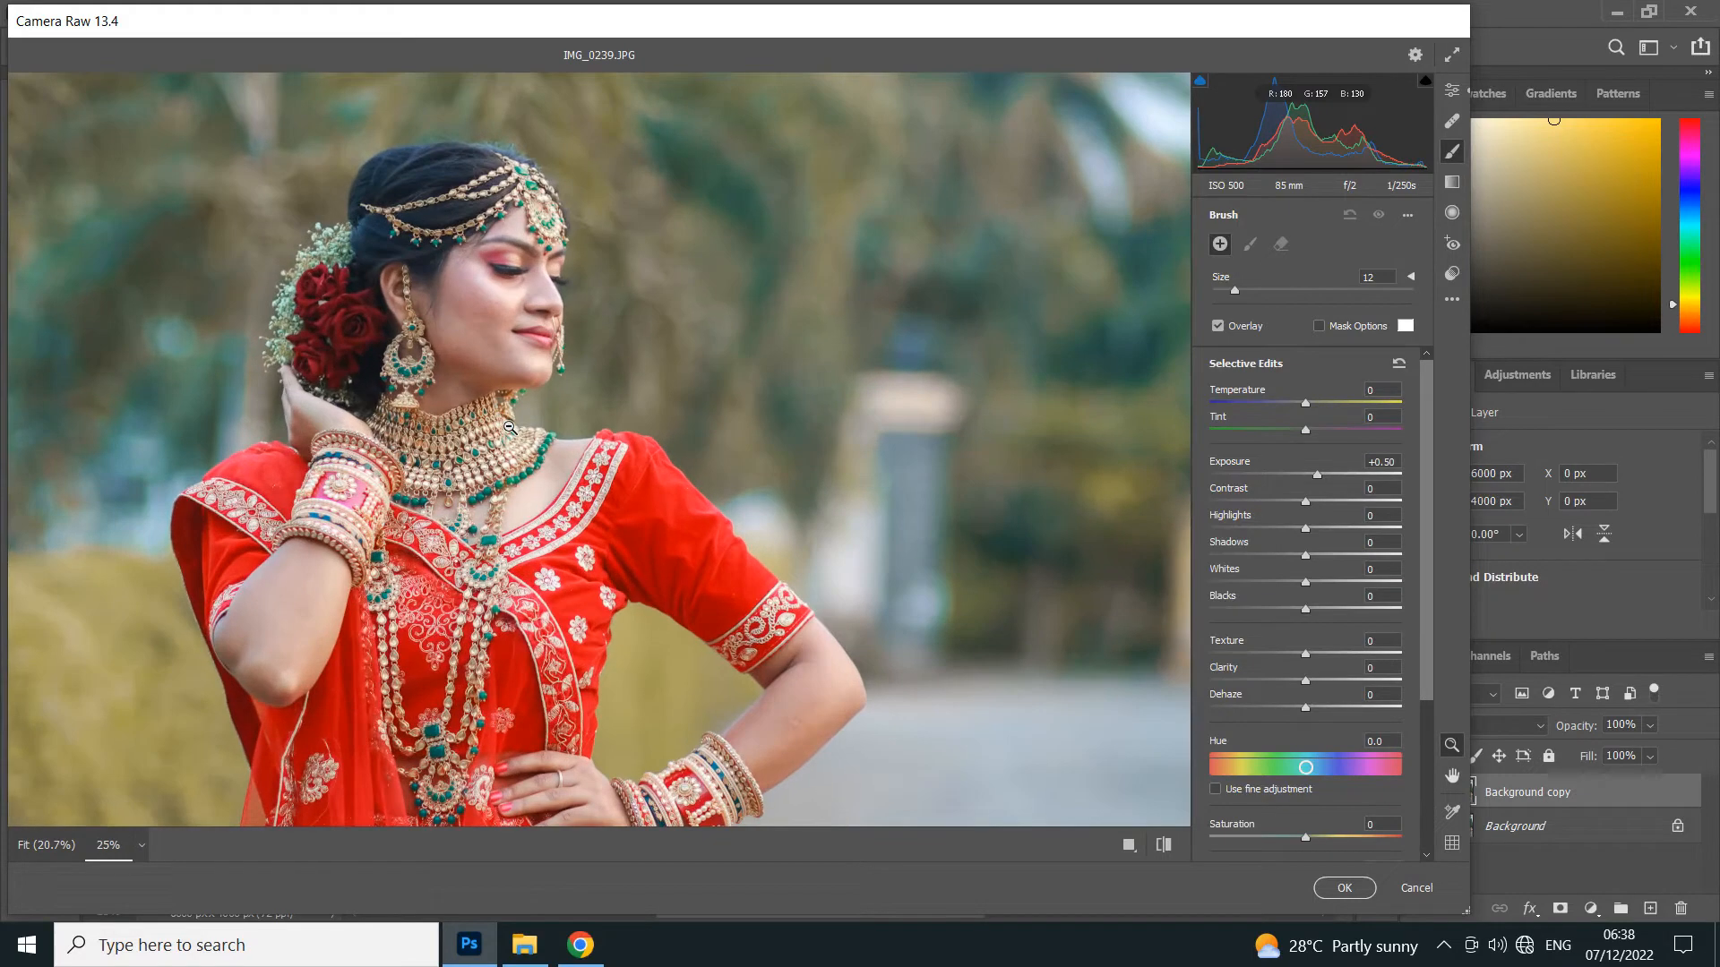
key("bracketleft")
key("bracketleft")
key("bracketleft")
key("bracketleft")
key("bracketleft")
left_click(452, 379)
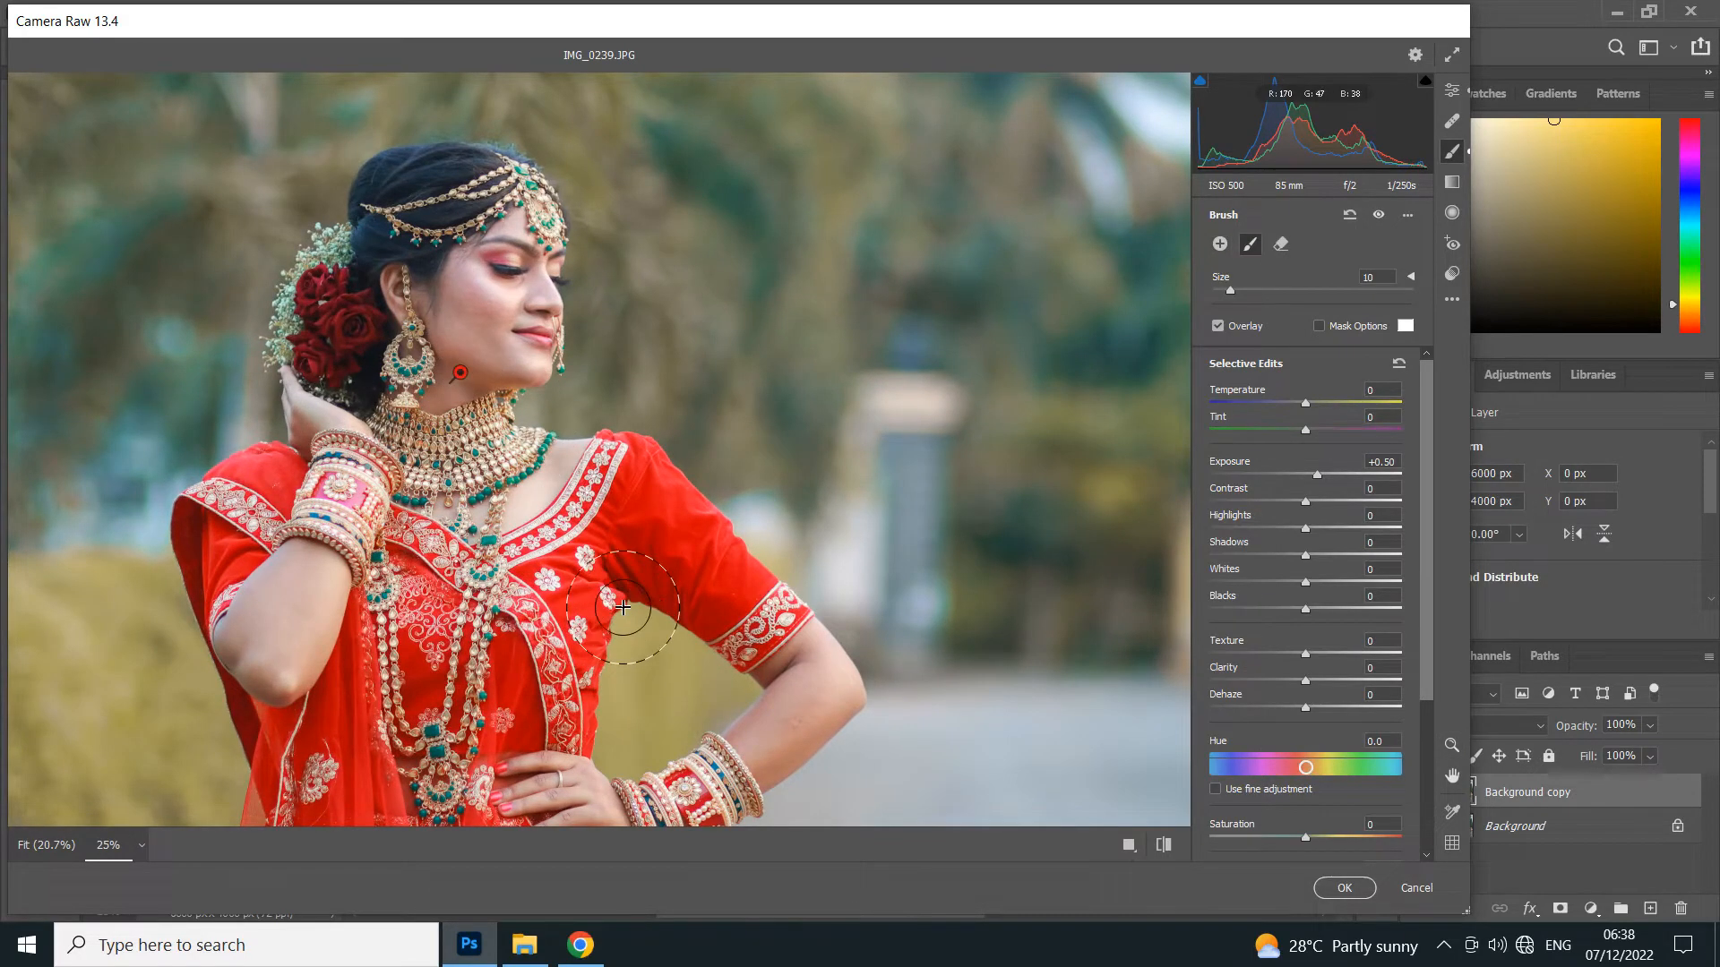
left_click_drag(412, 381, 403, 304)
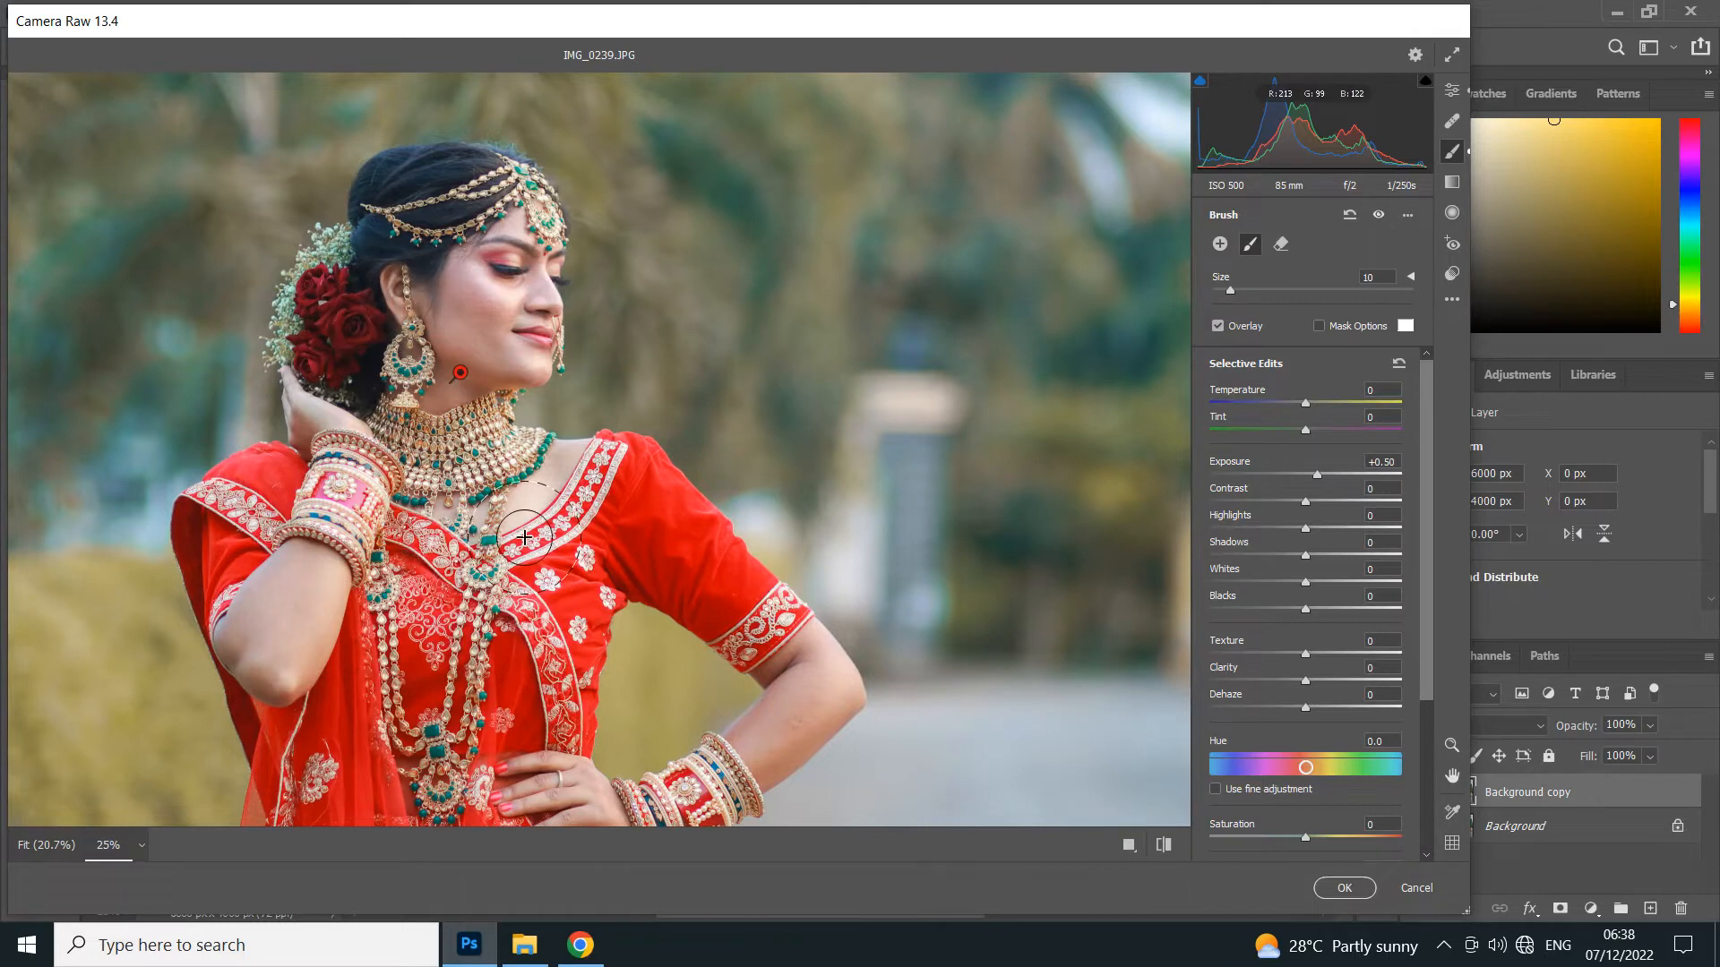
mouse_move(269, 627)
left_mouse_down()
mouse_move(235, 667)
mouse_move(259, 645)
mouse_move(254, 663)
left_mouse_up()
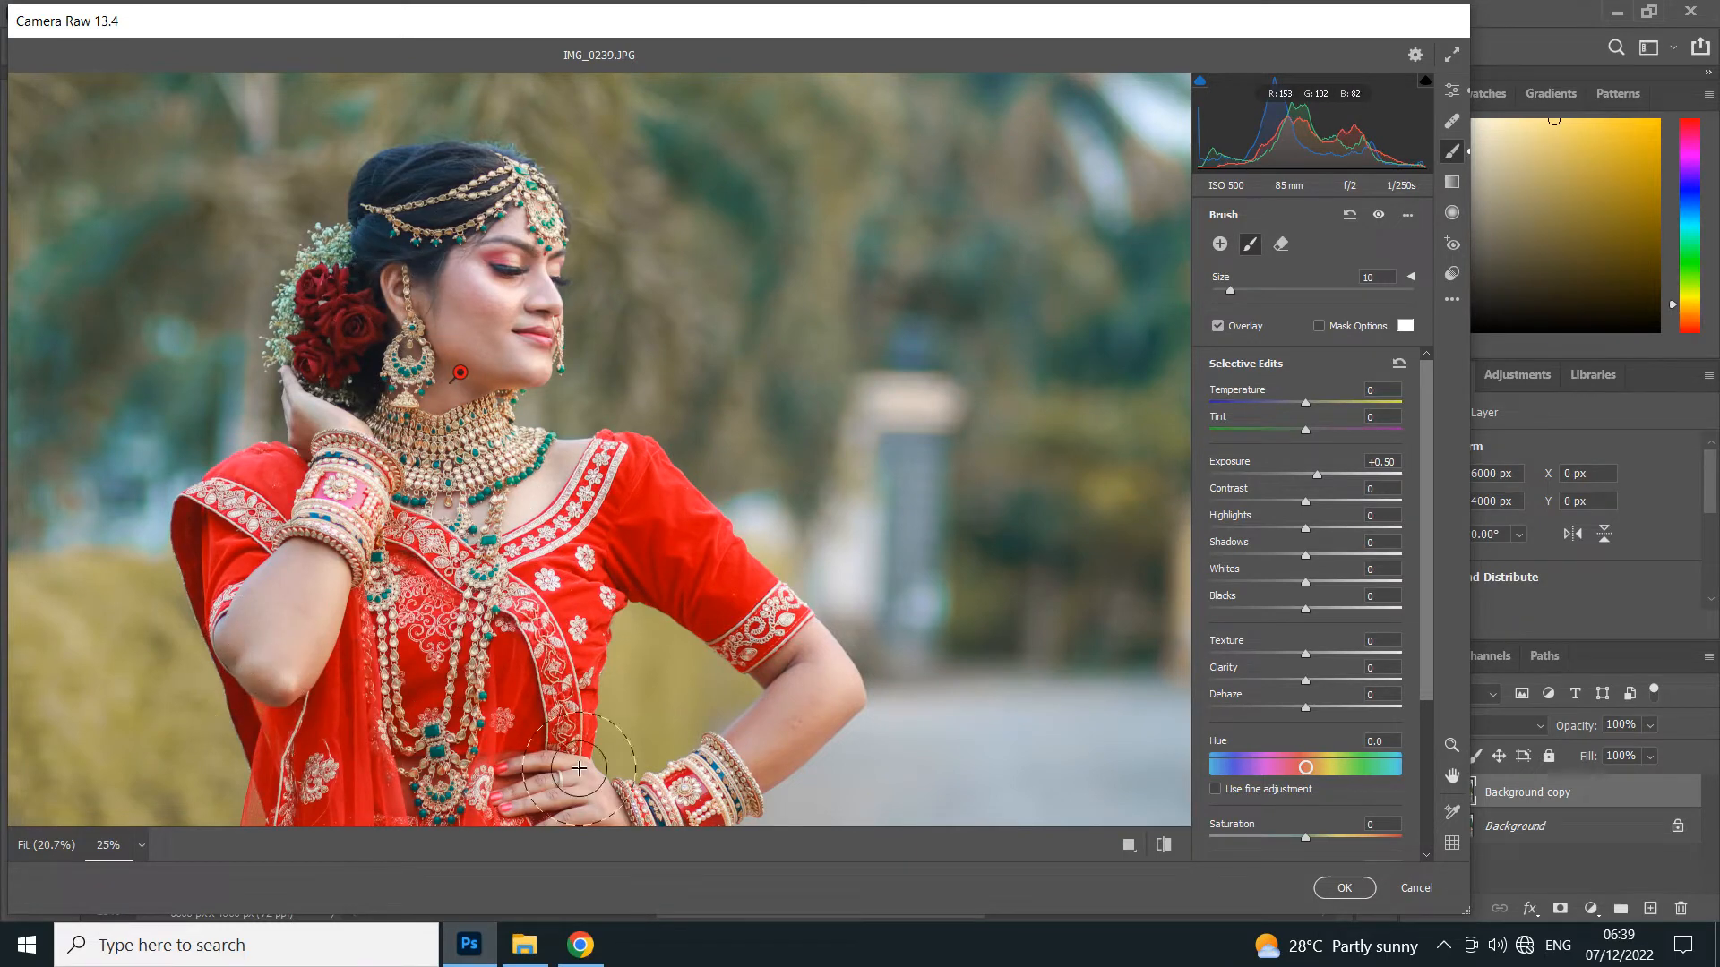
mouse_move(781, 709)
left_mouse_down()
mouse_move(799, 684)
mouse_move(795, 780)
mouse_move(798, 695)
mouse_move(850, 517)
left_mouse_up()
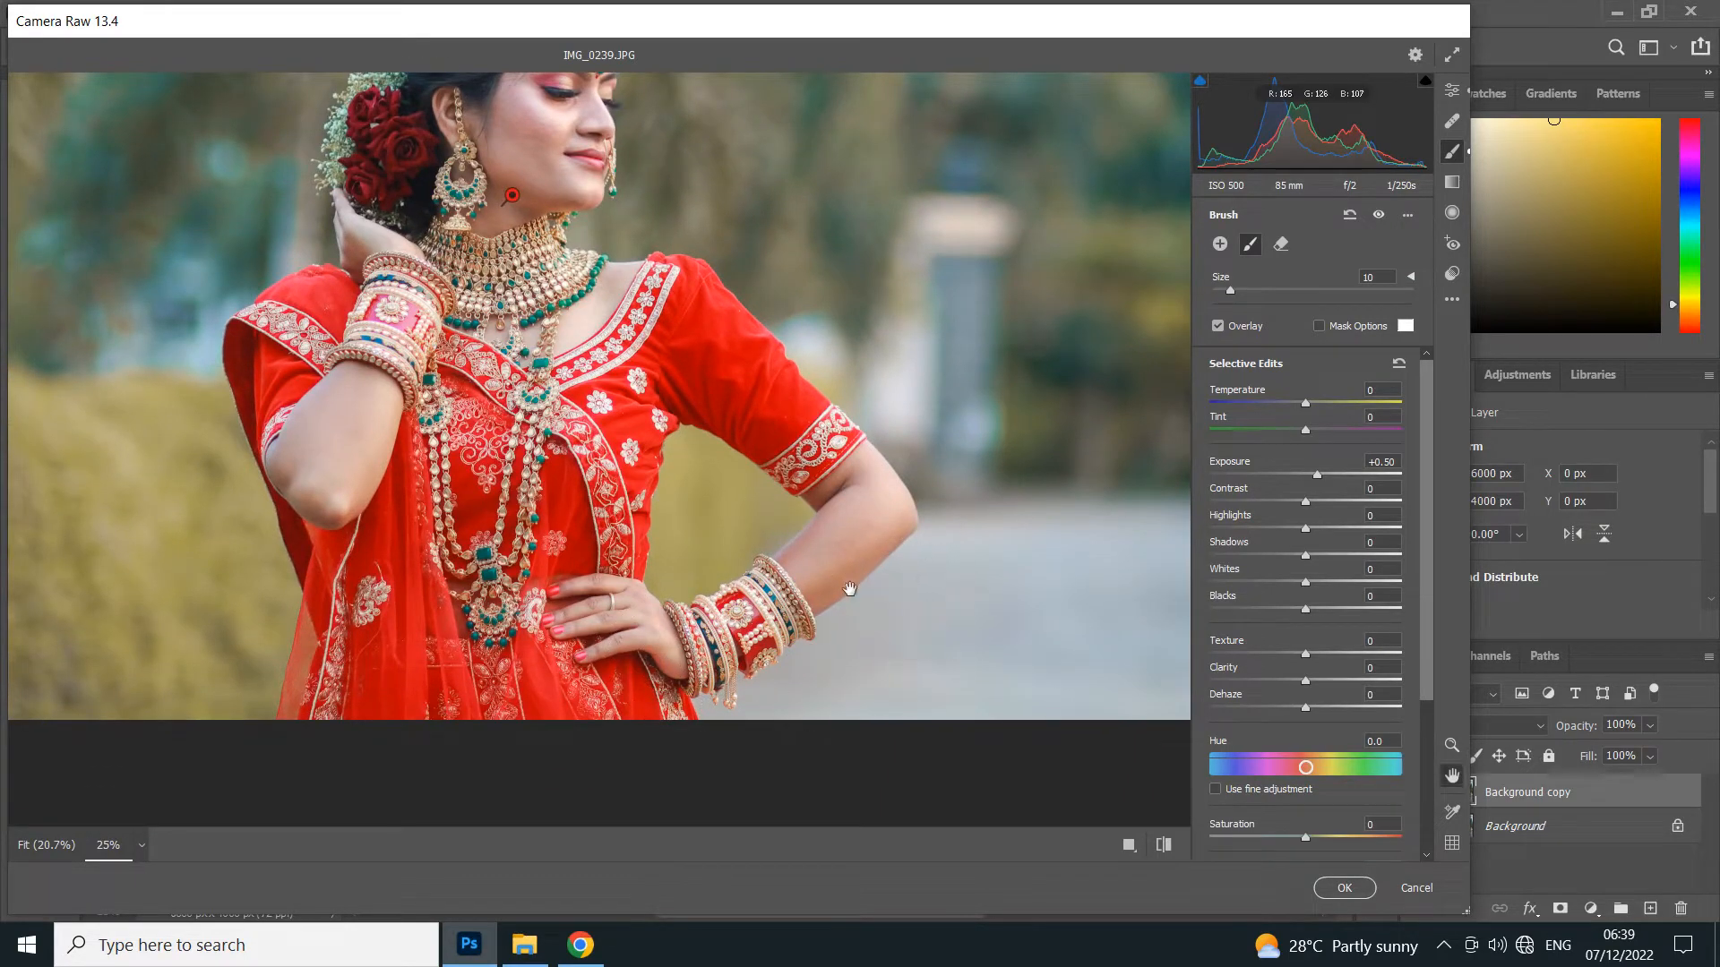
left_click_drag(784, 527, 847, 787)
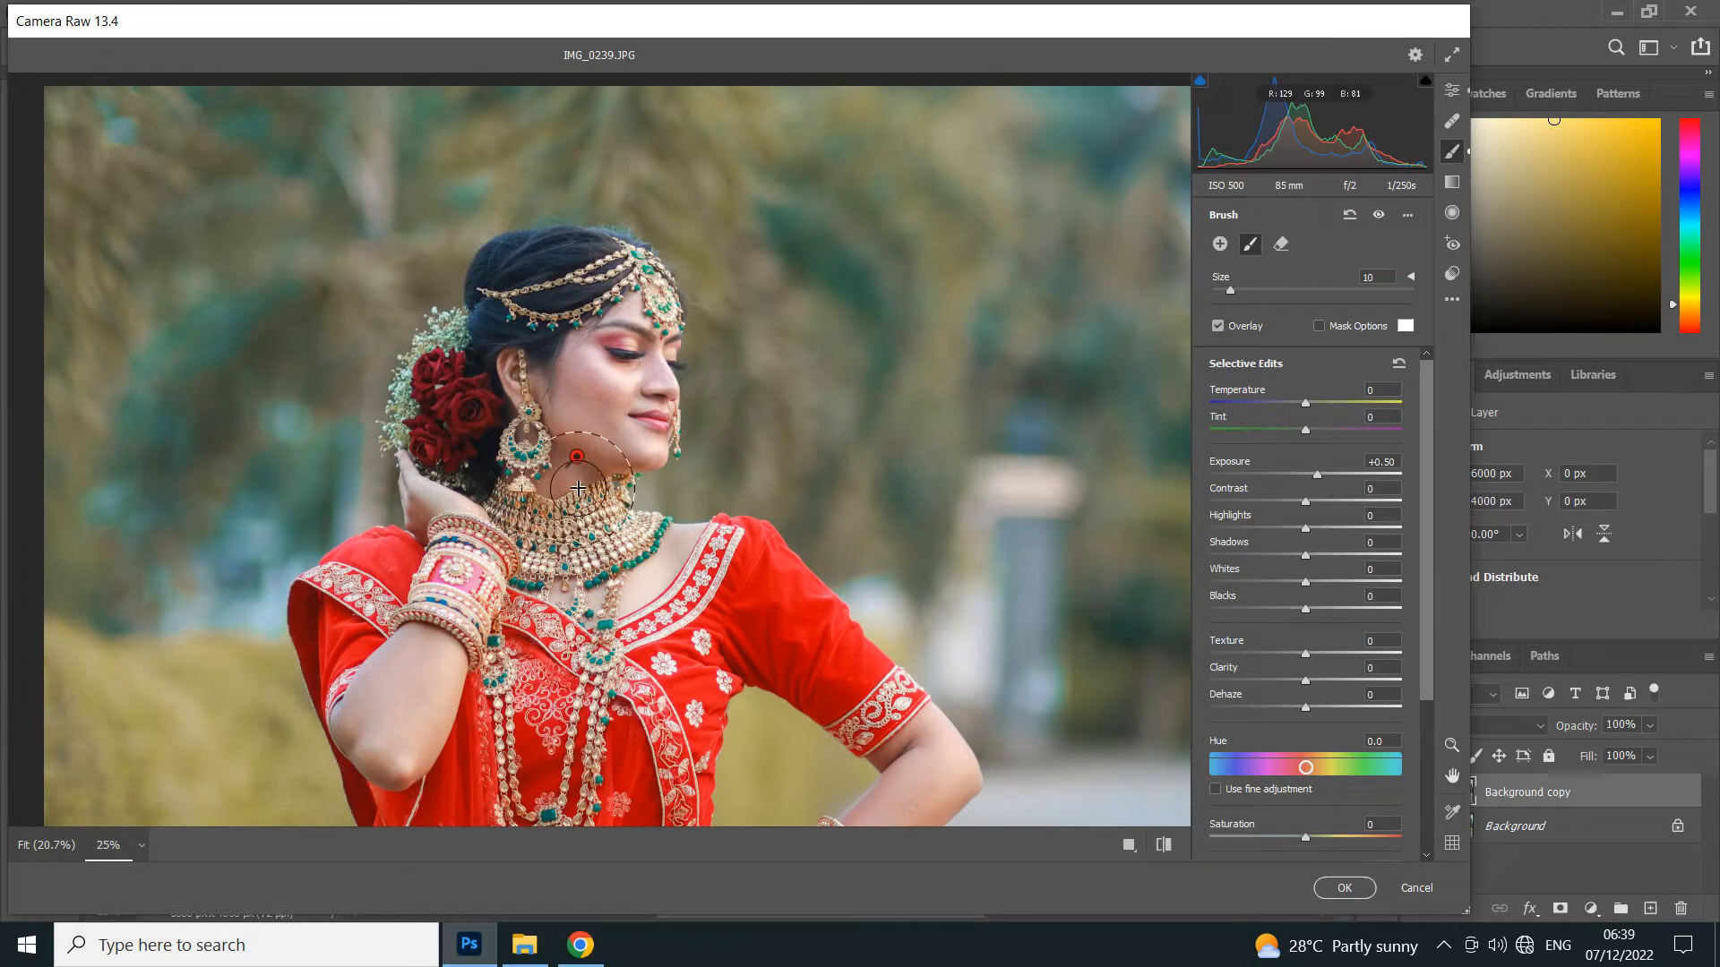
Reduce the adjustment brush size to 8 and apply the Camera Raw edits to the layer.
scroll(663, 573, "up", 1)
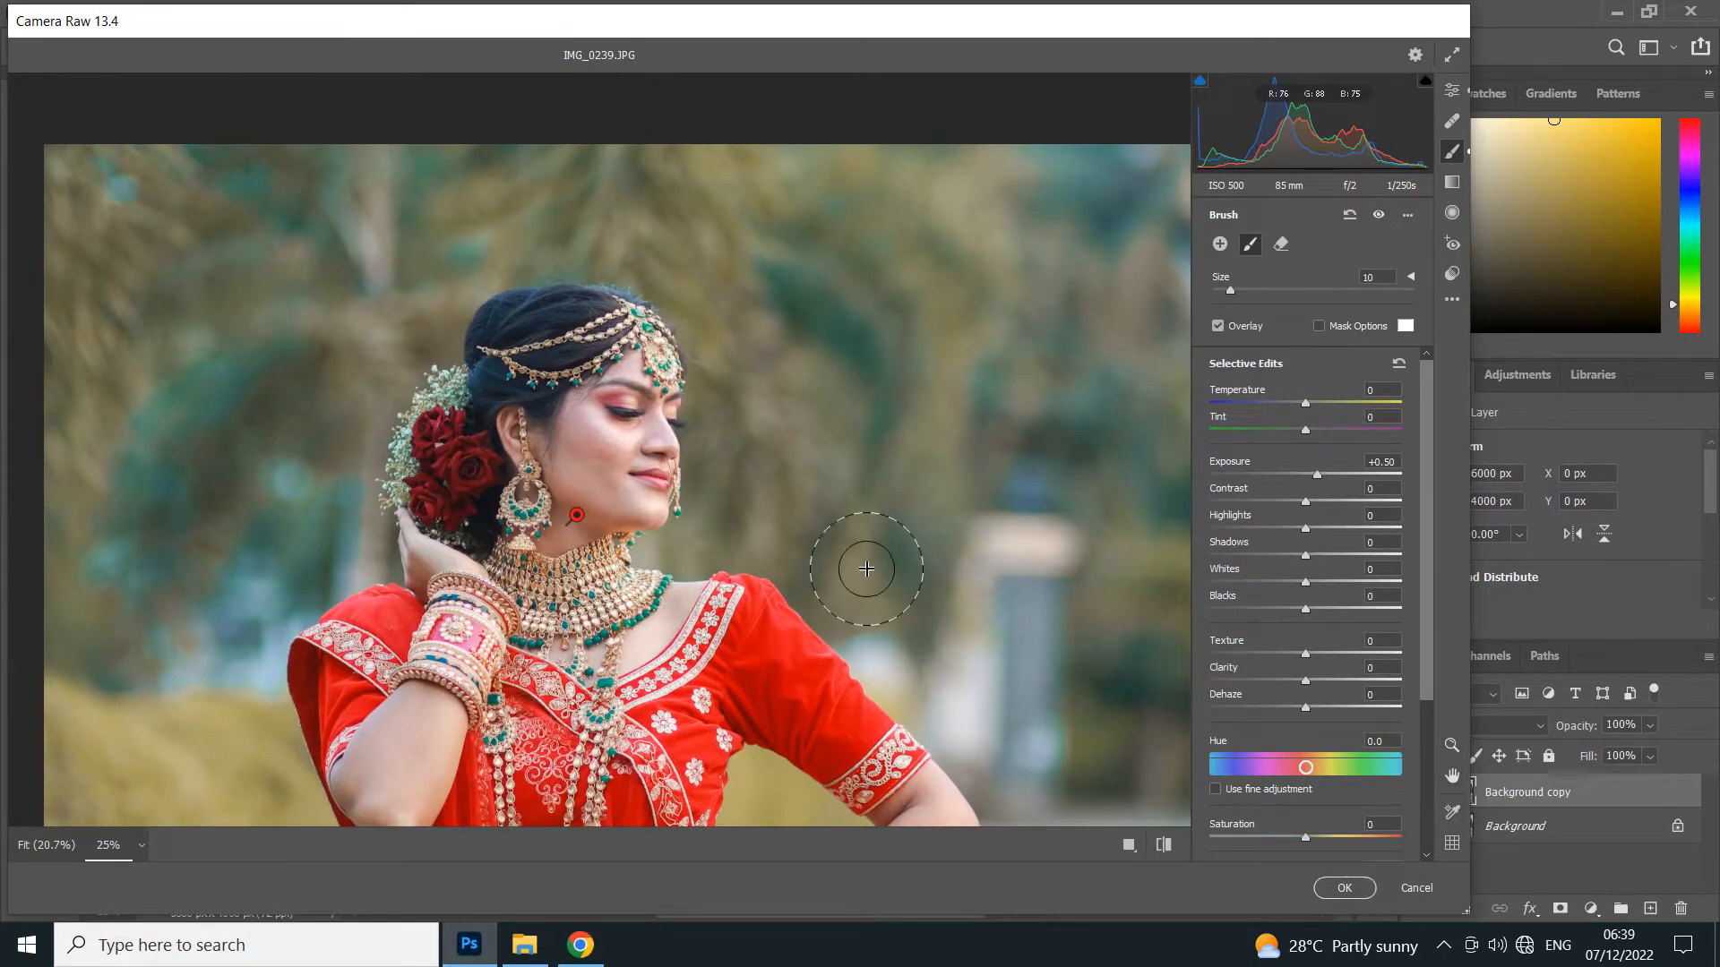
key("bracketleft")
key("bracketleft")
key("bracketleft")
key("bracketleft")
key("bracketright")
key("bracketright")
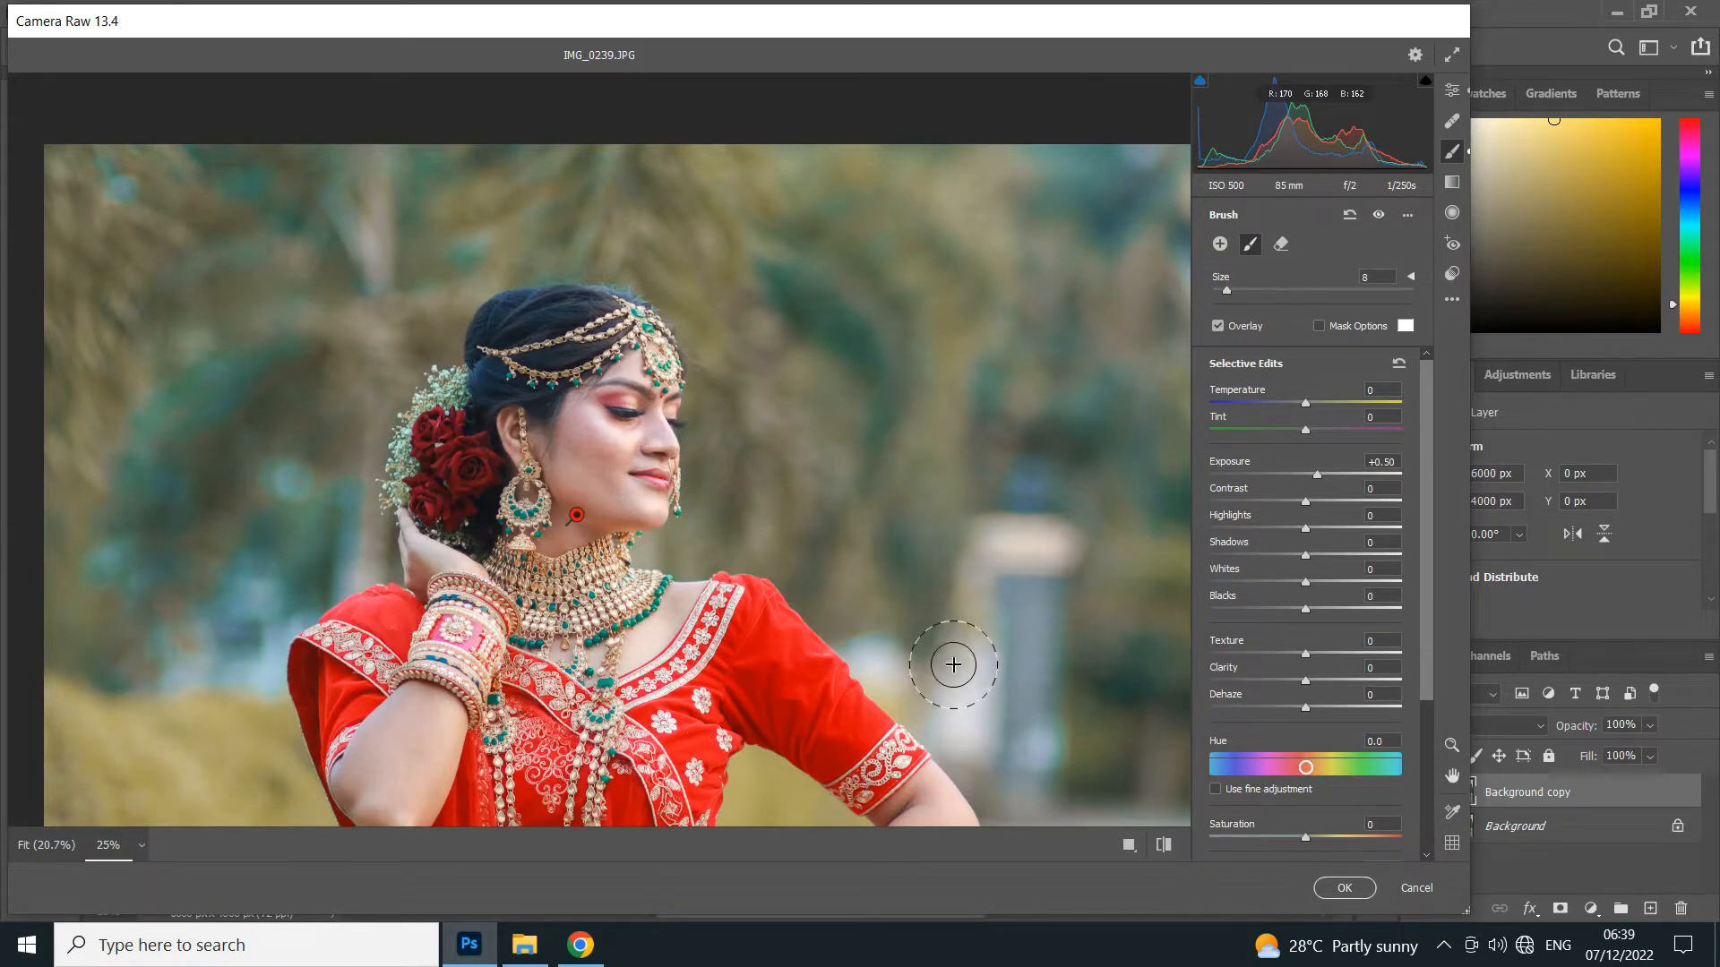
left_click(1338, 887)
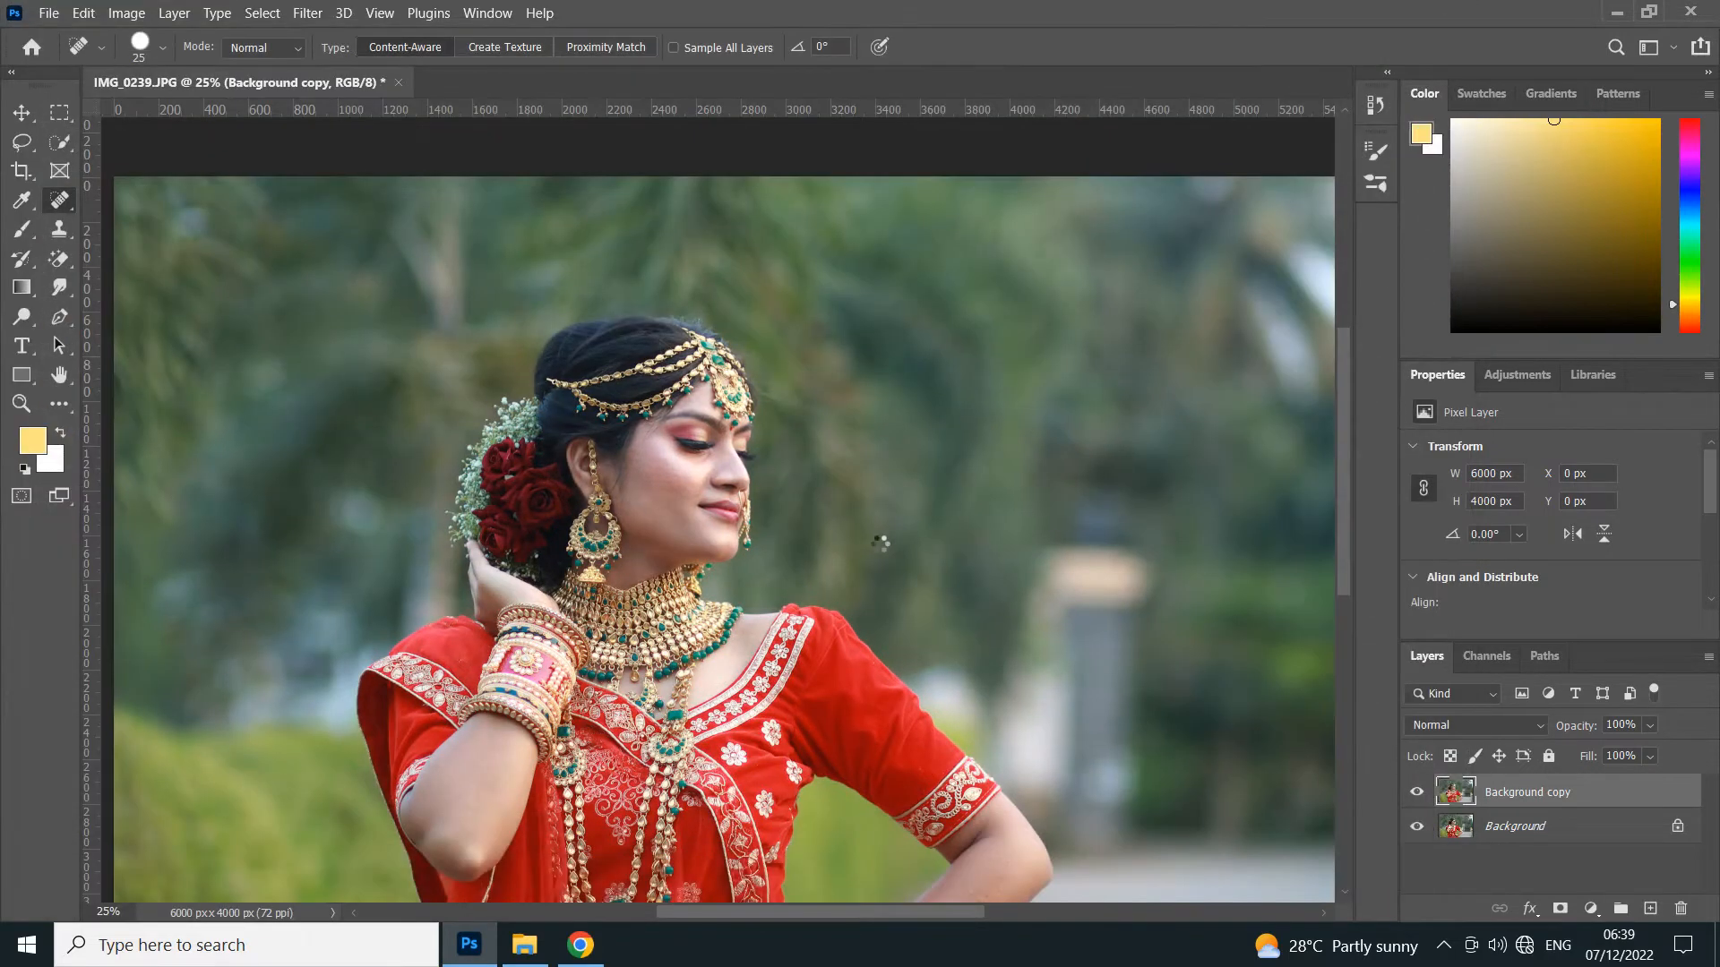
Duplicate the Background copy layer and start the Imagenomic Portraiture filter on the duplicate.
key("ctrl+minus")
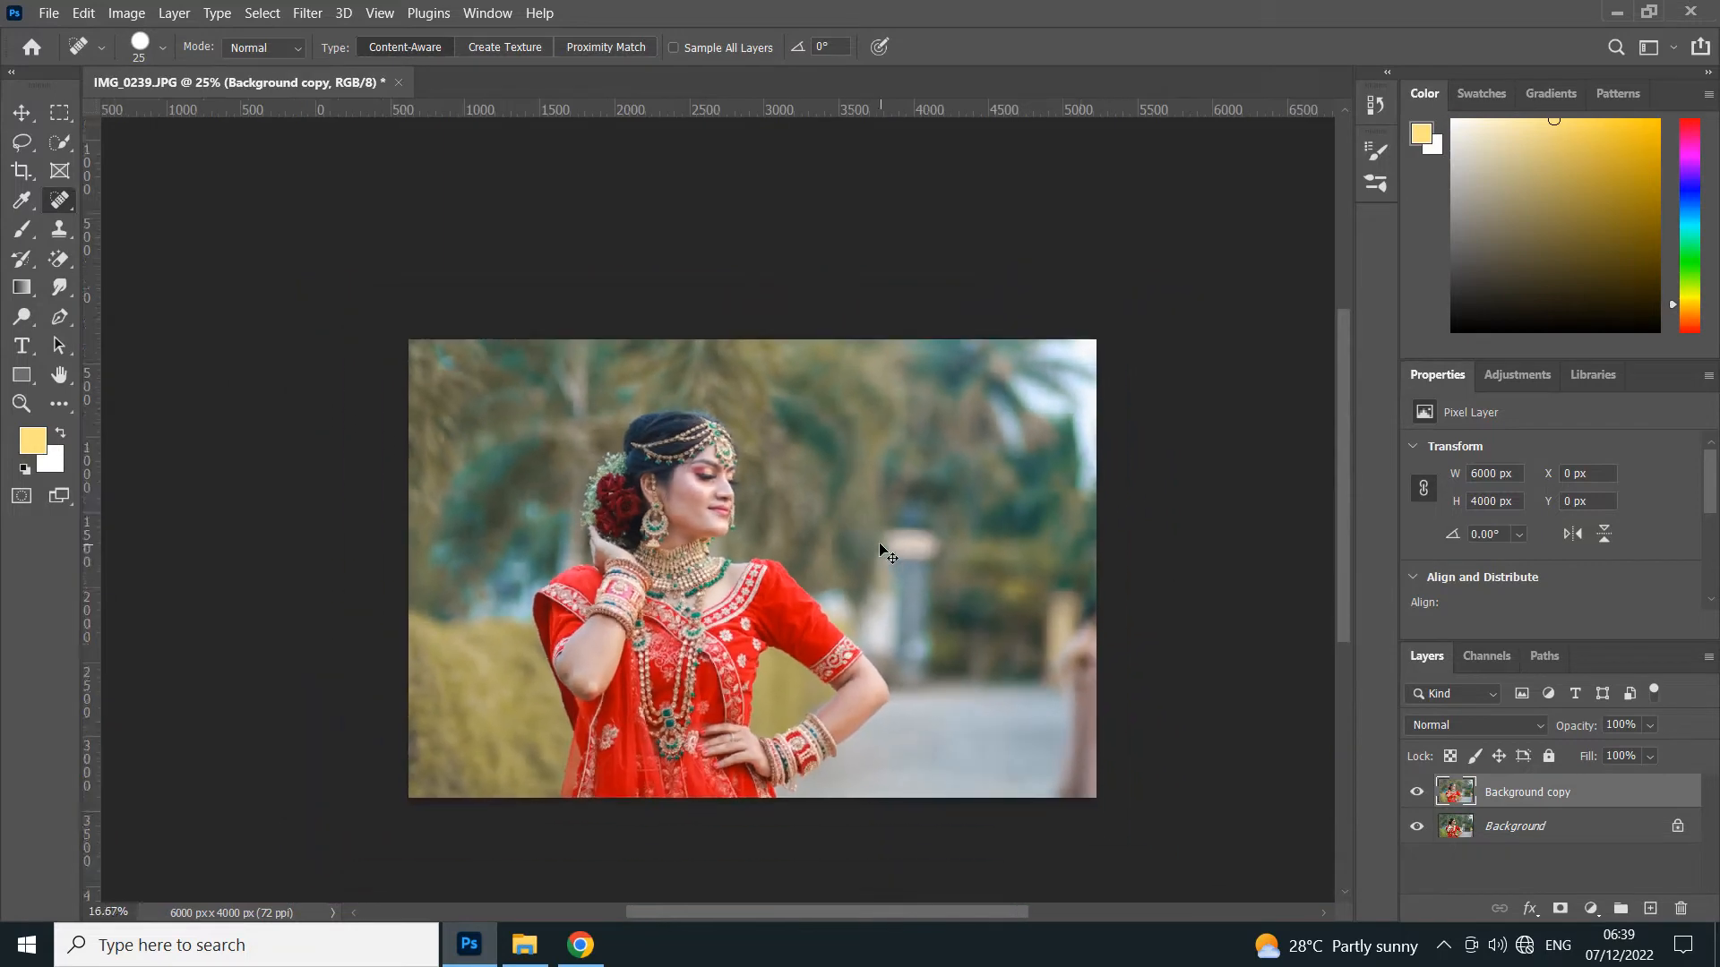
key("ctrl+plus")
key("ctrl+plus")
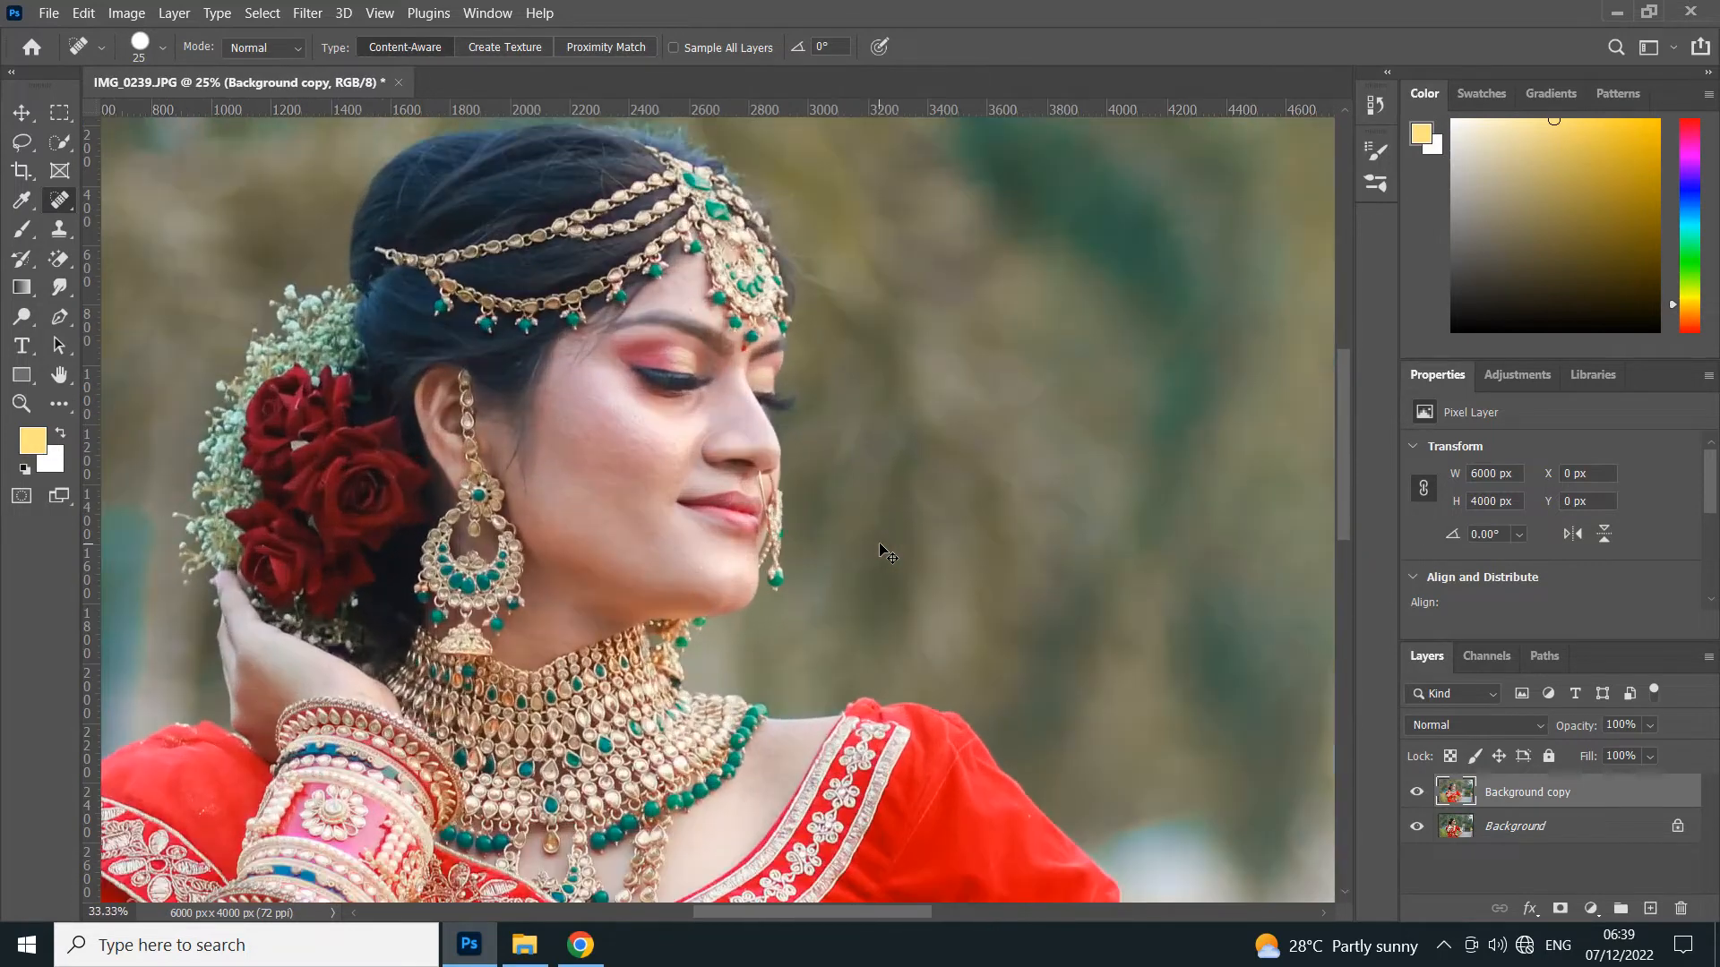
key("ctrl+j")
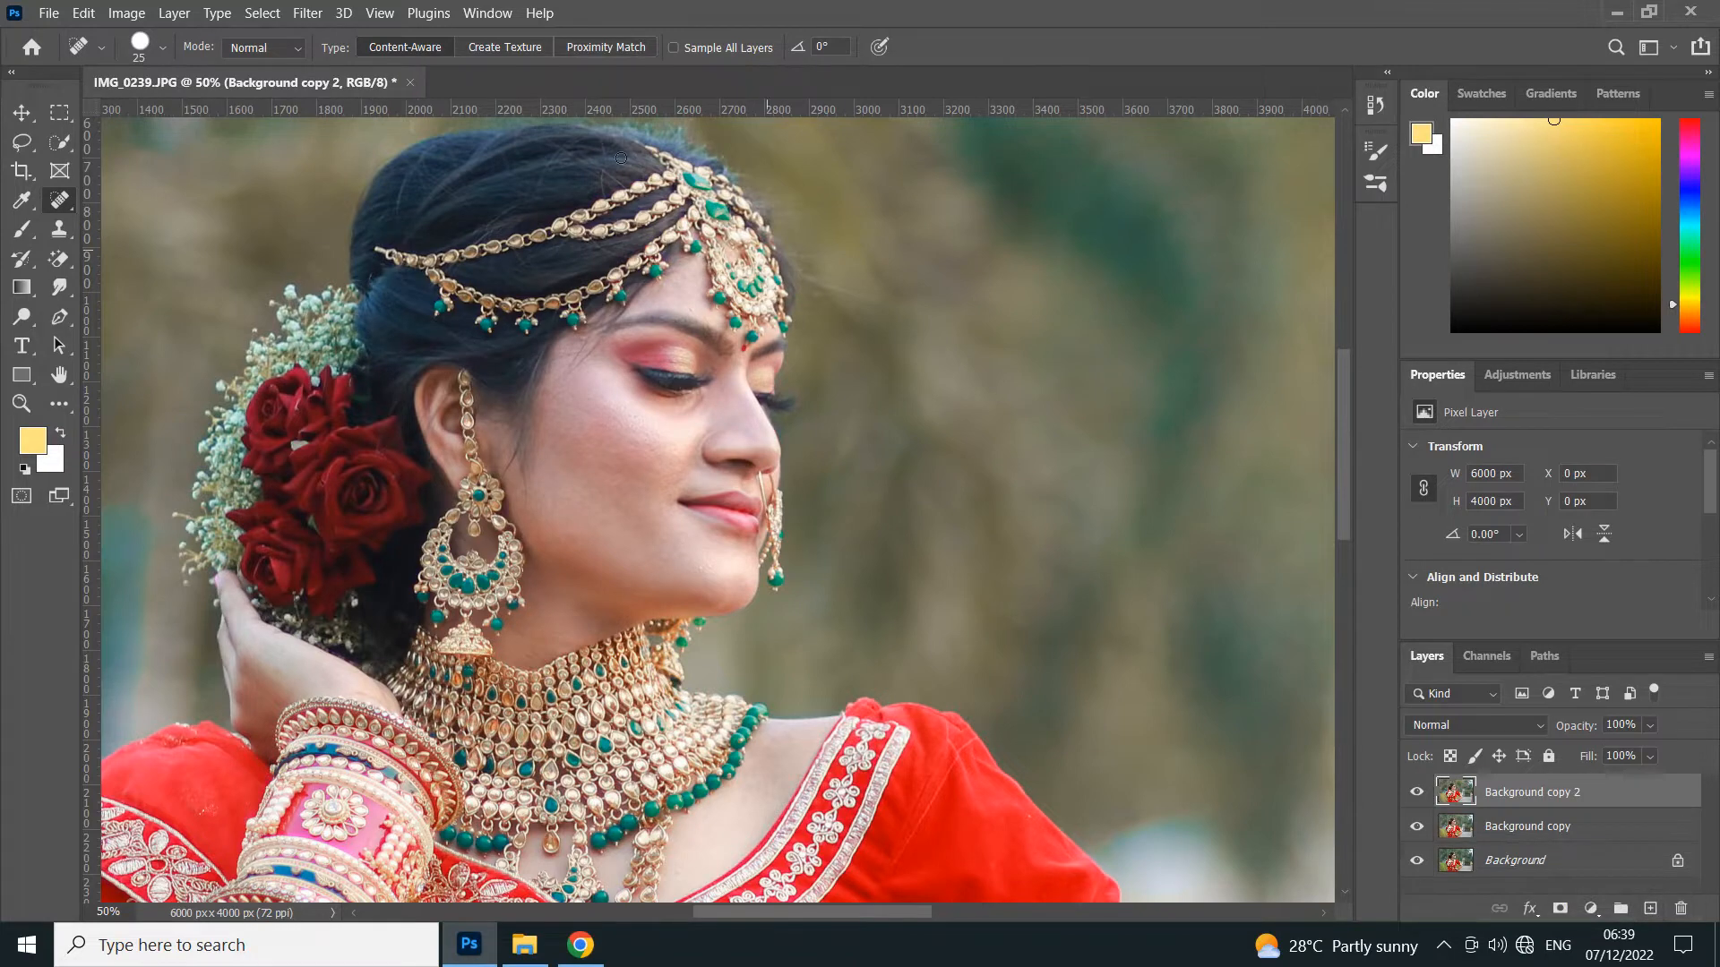
left_click(308, 13)
mouse_move(417, 496)
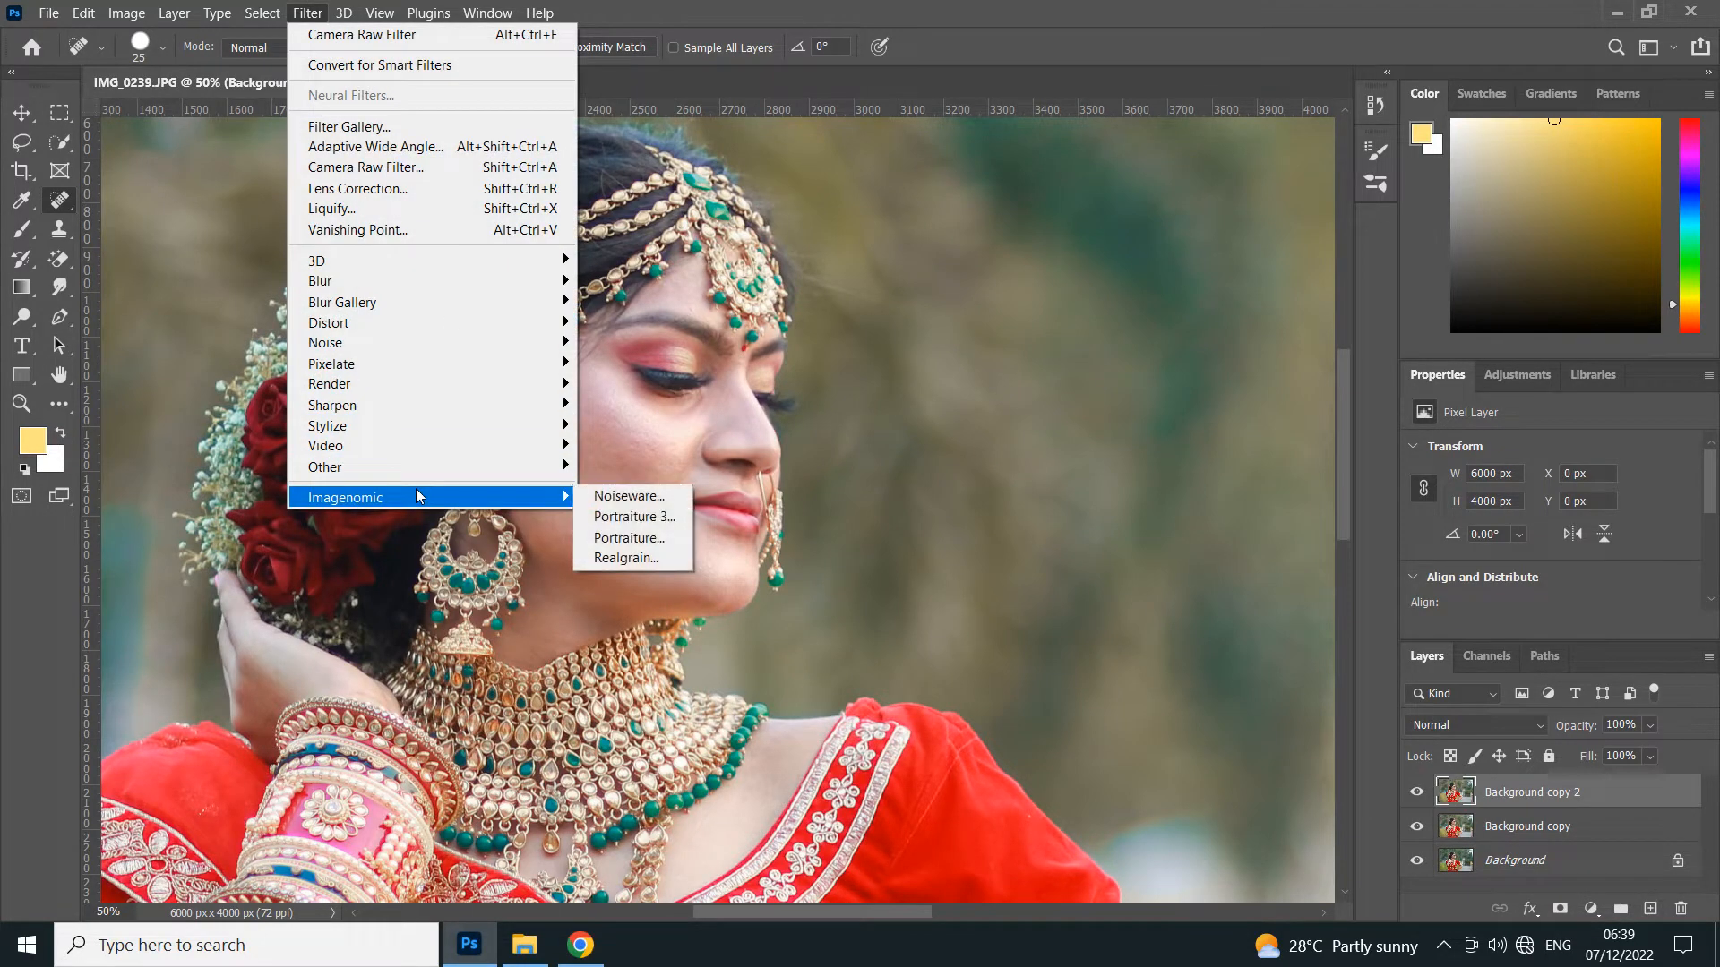
left_click(663, 538)
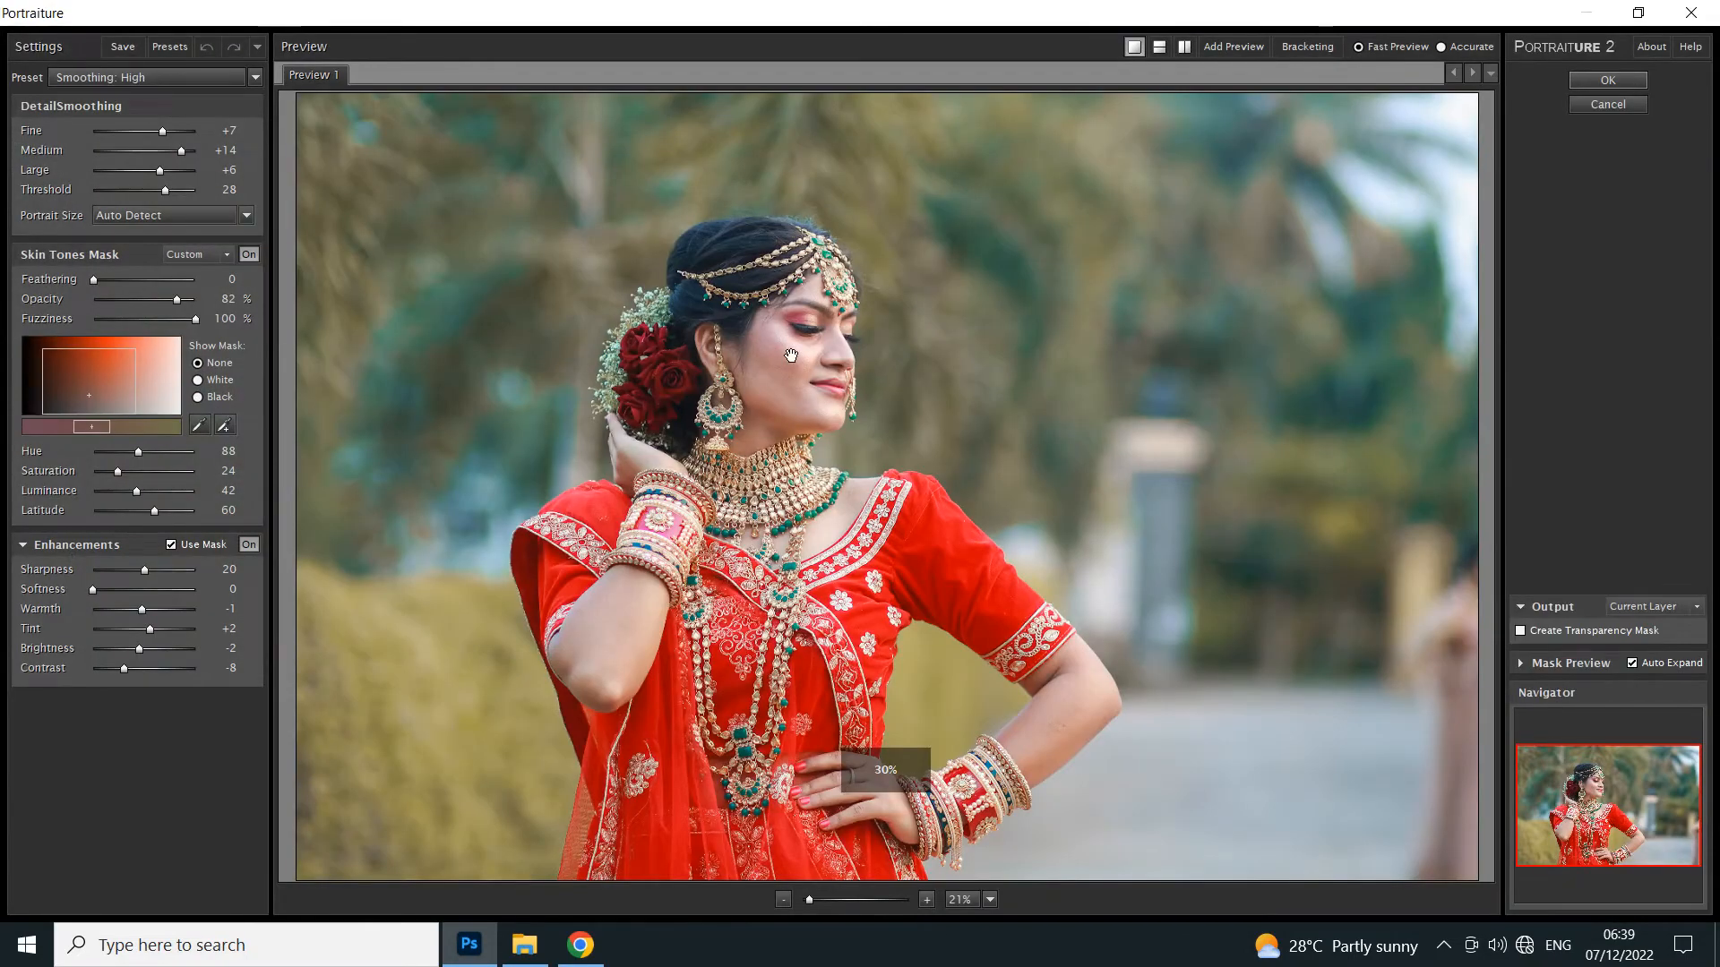
Examine the skin smoothing preview on the bride's face, hair and necklace at several magnifications.
scroll(790, 355, "up", 1)
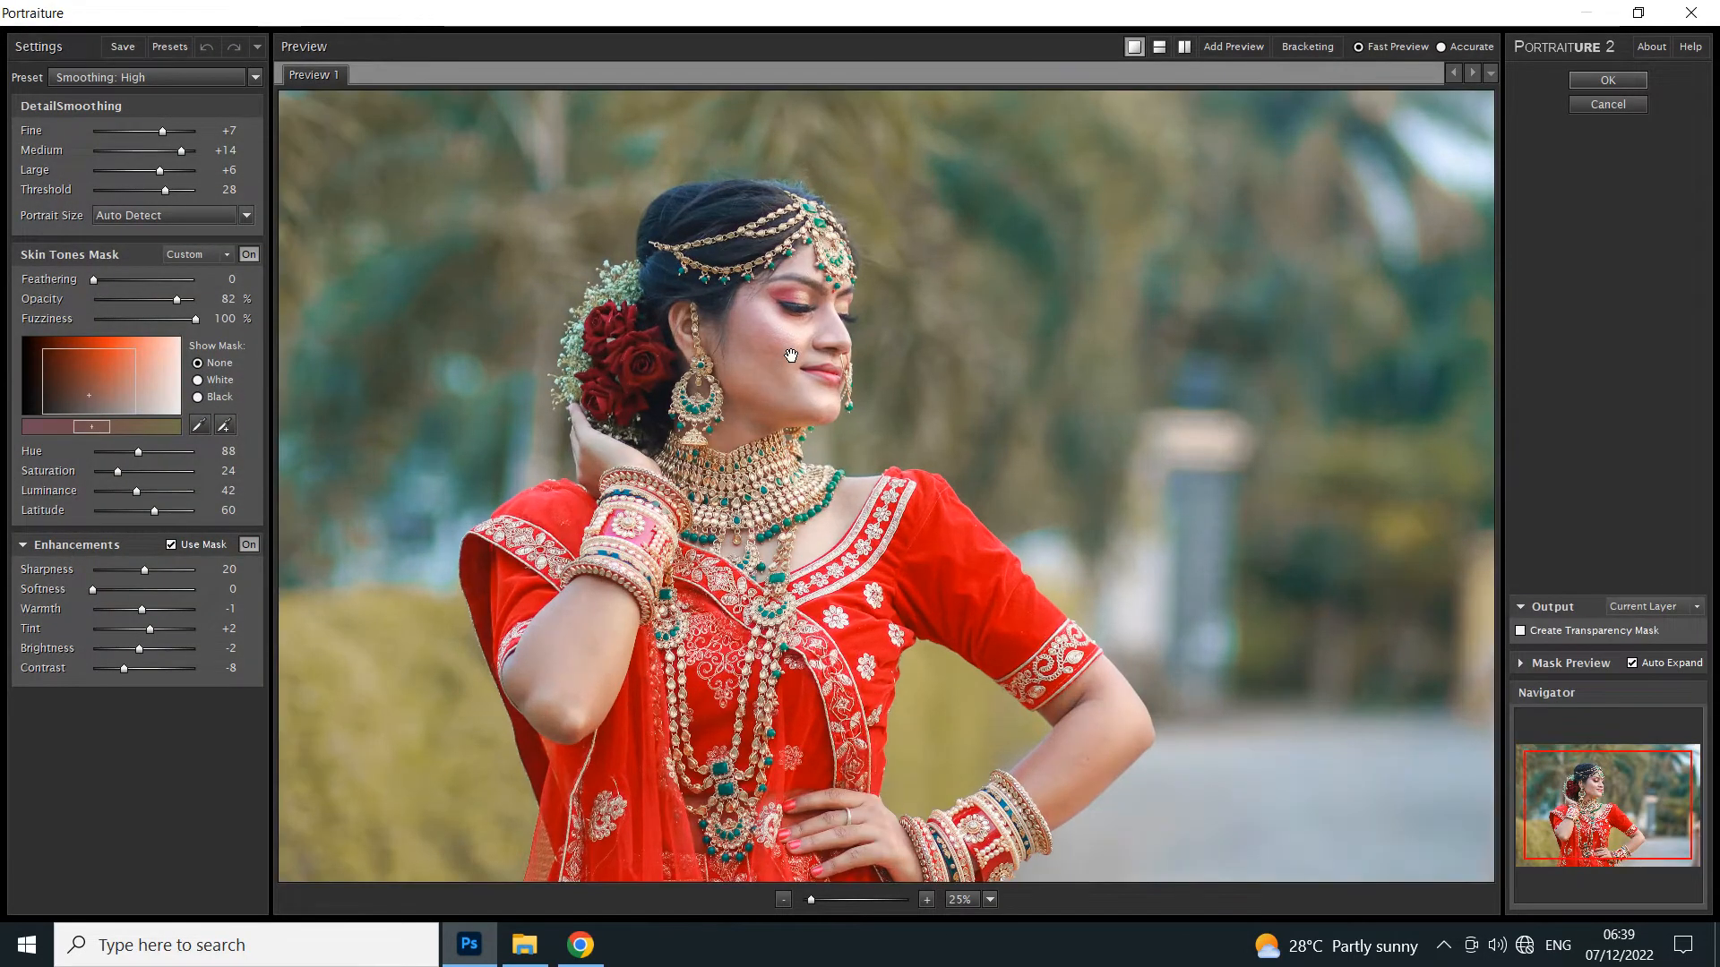
scroll(790, 355, "up", 1)
scroll(791, 356, "up", 1)
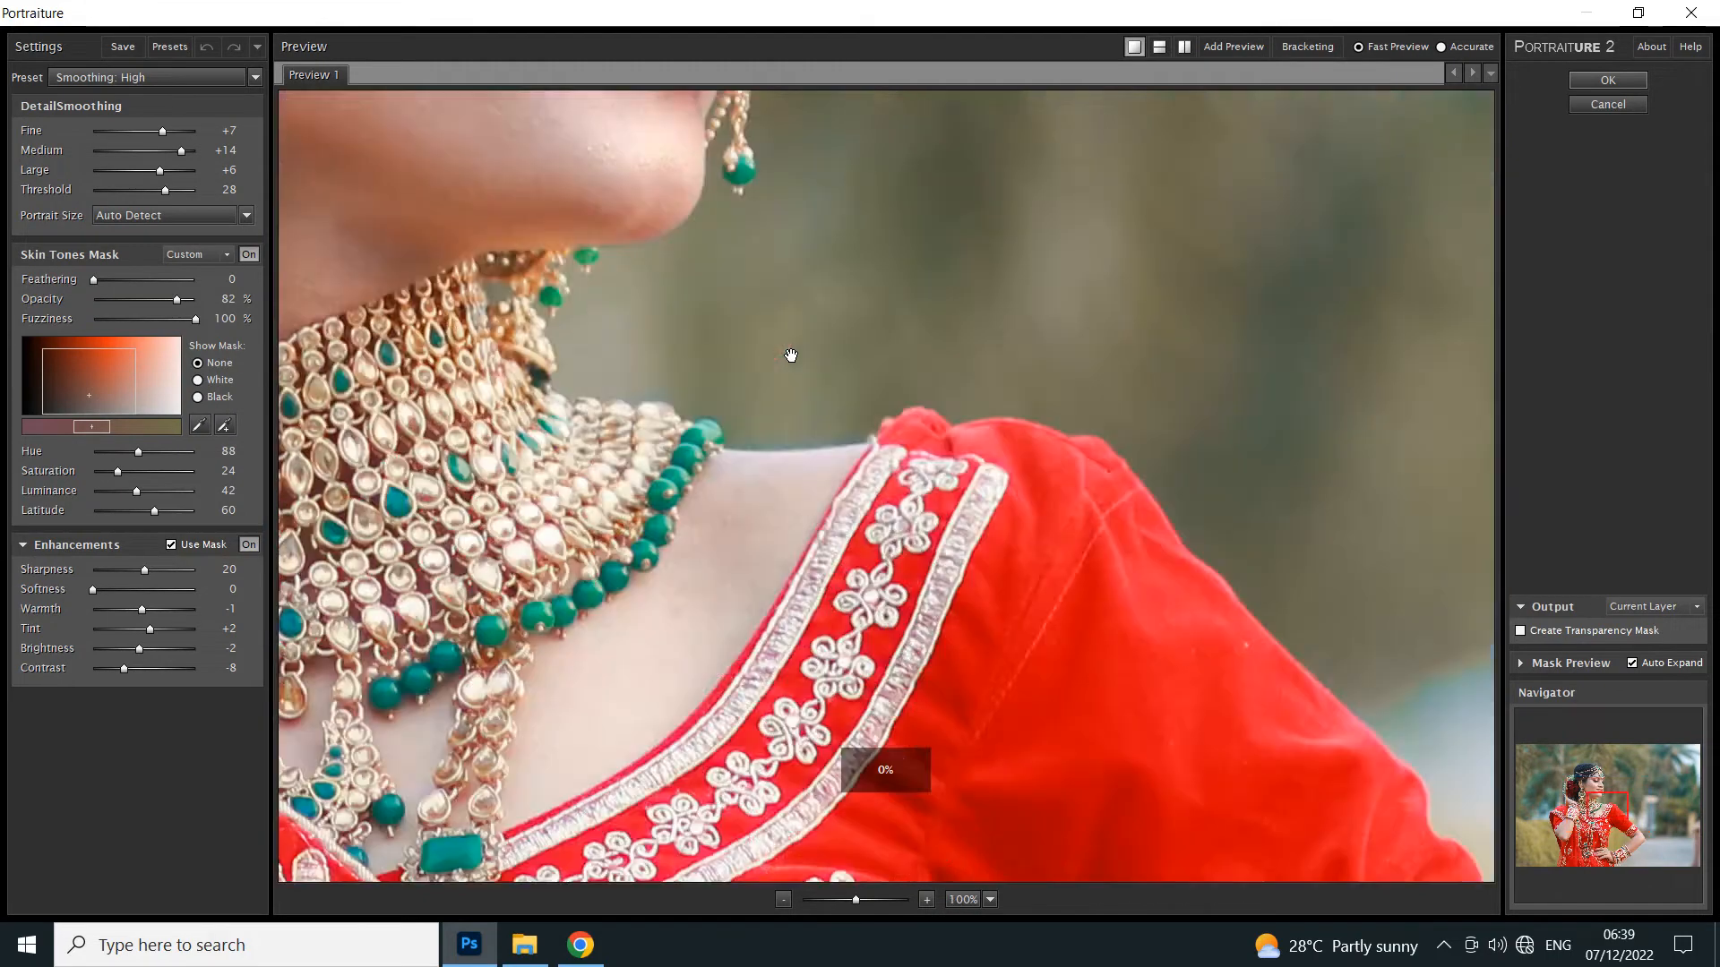
scroll(791, 356, "up", 3)
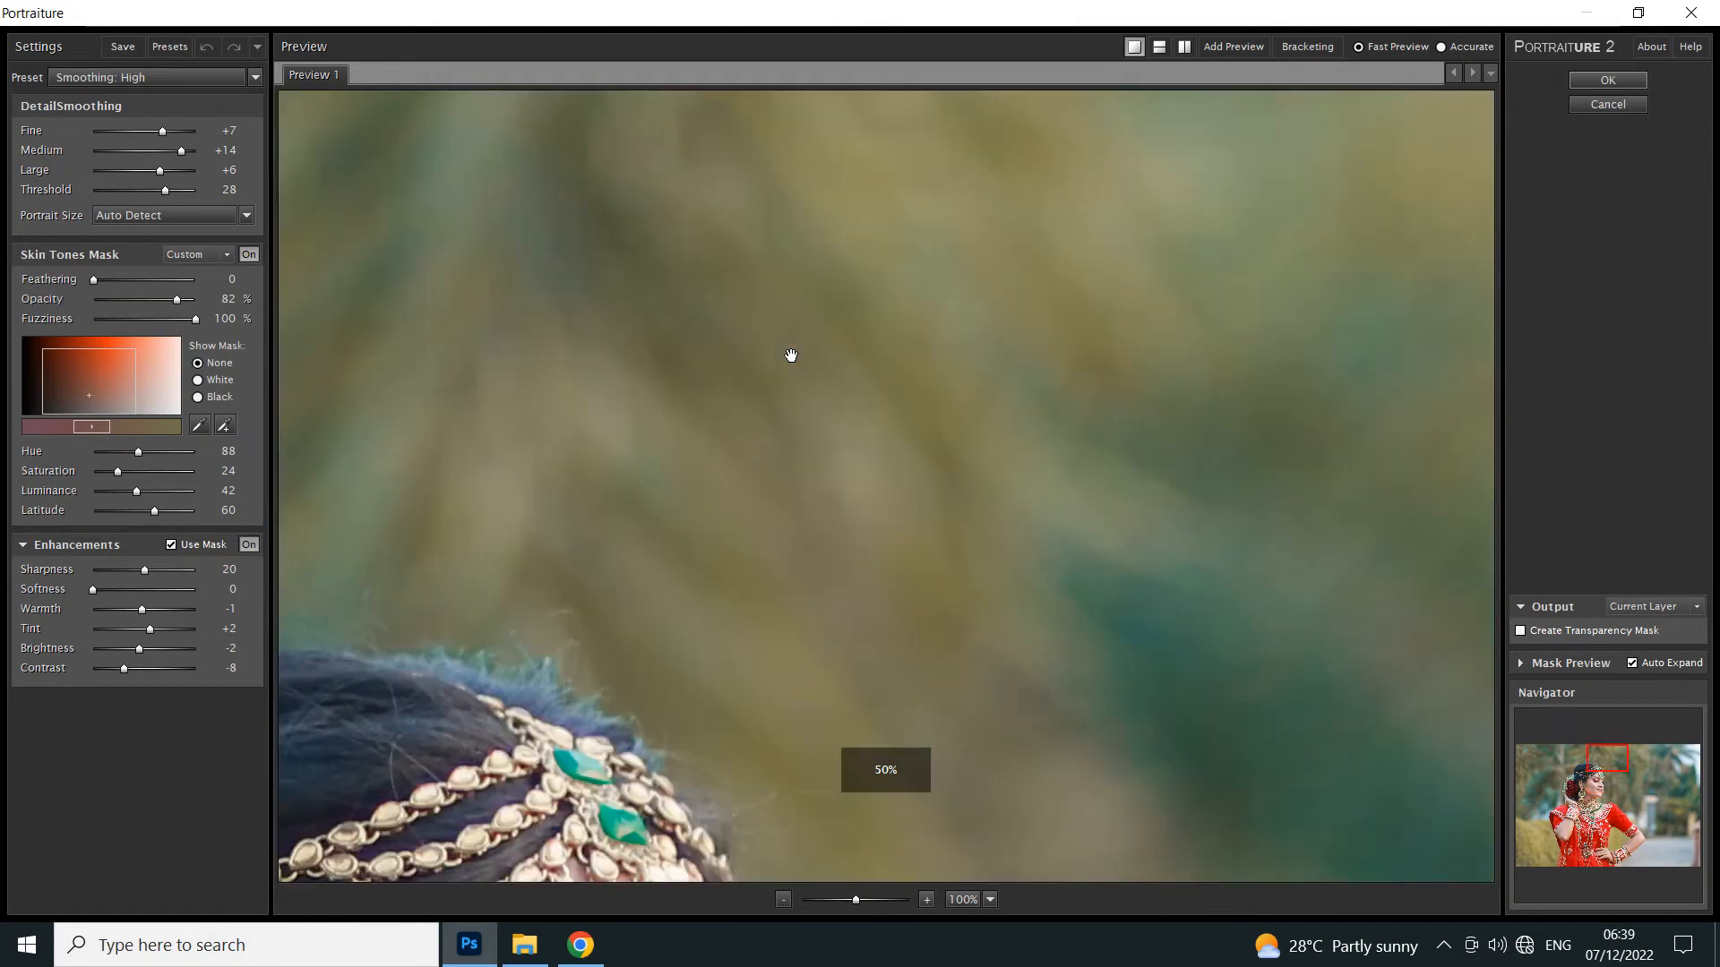
scroll(791, 356, "down", 6)
scroll(791, 355, "down", 2)
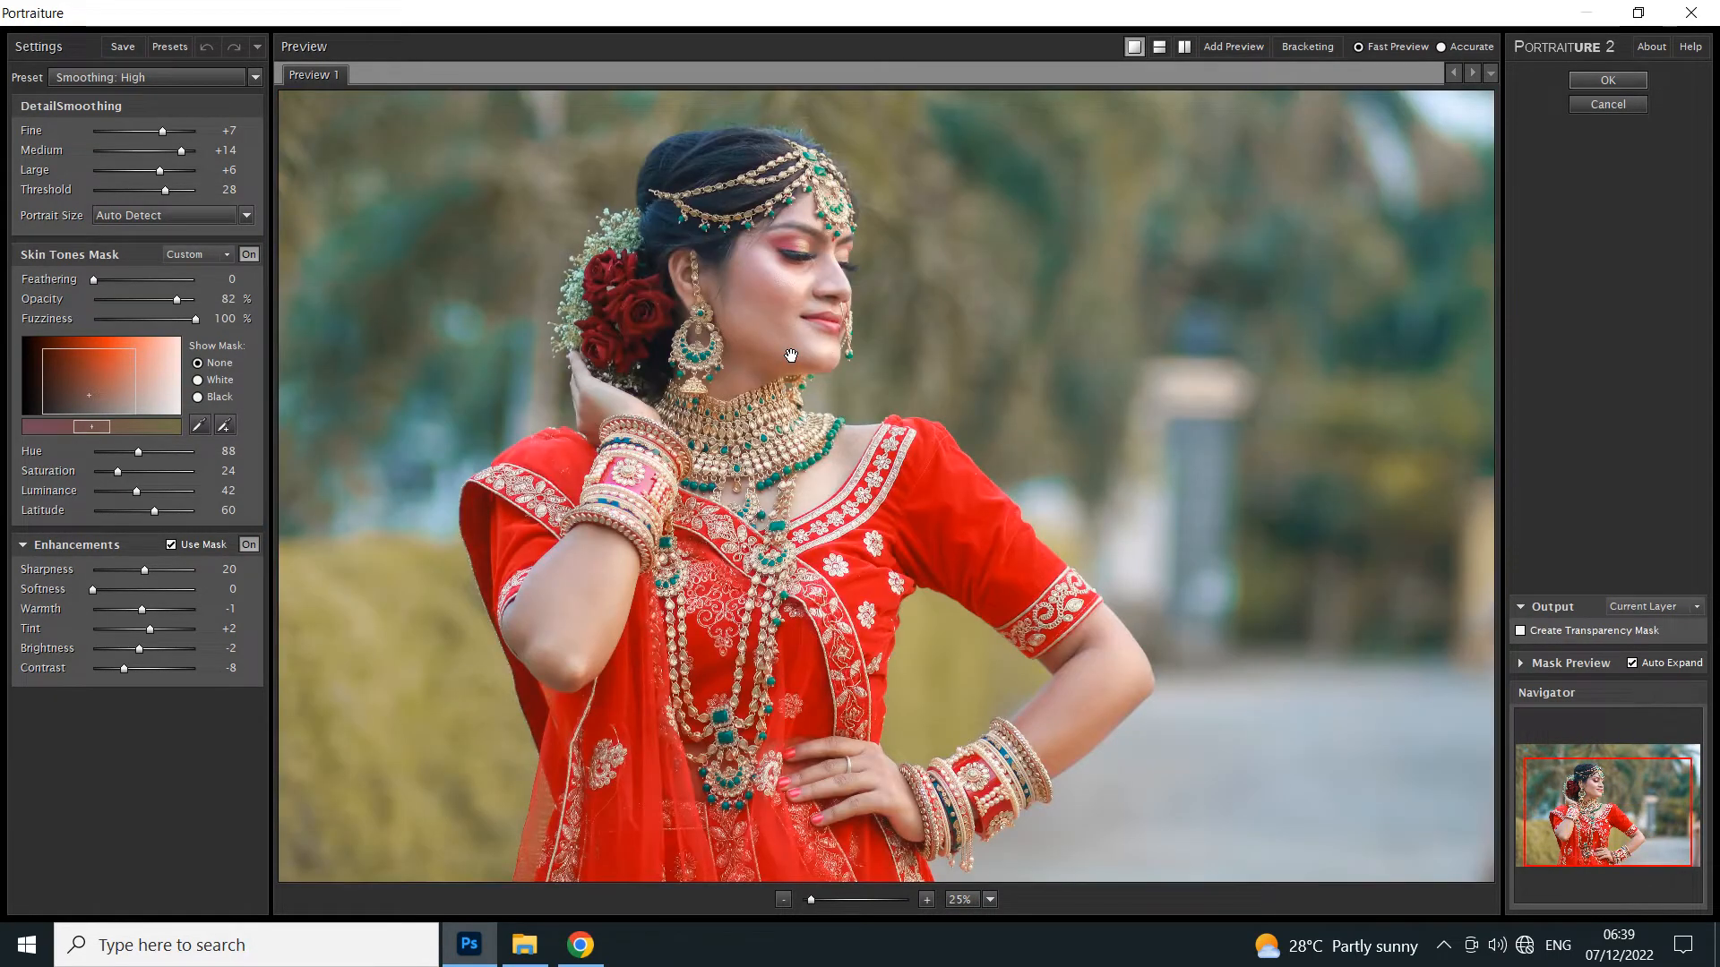
scroll(791, 355, "up", 1)
scroll(791, 356, "up", 1)
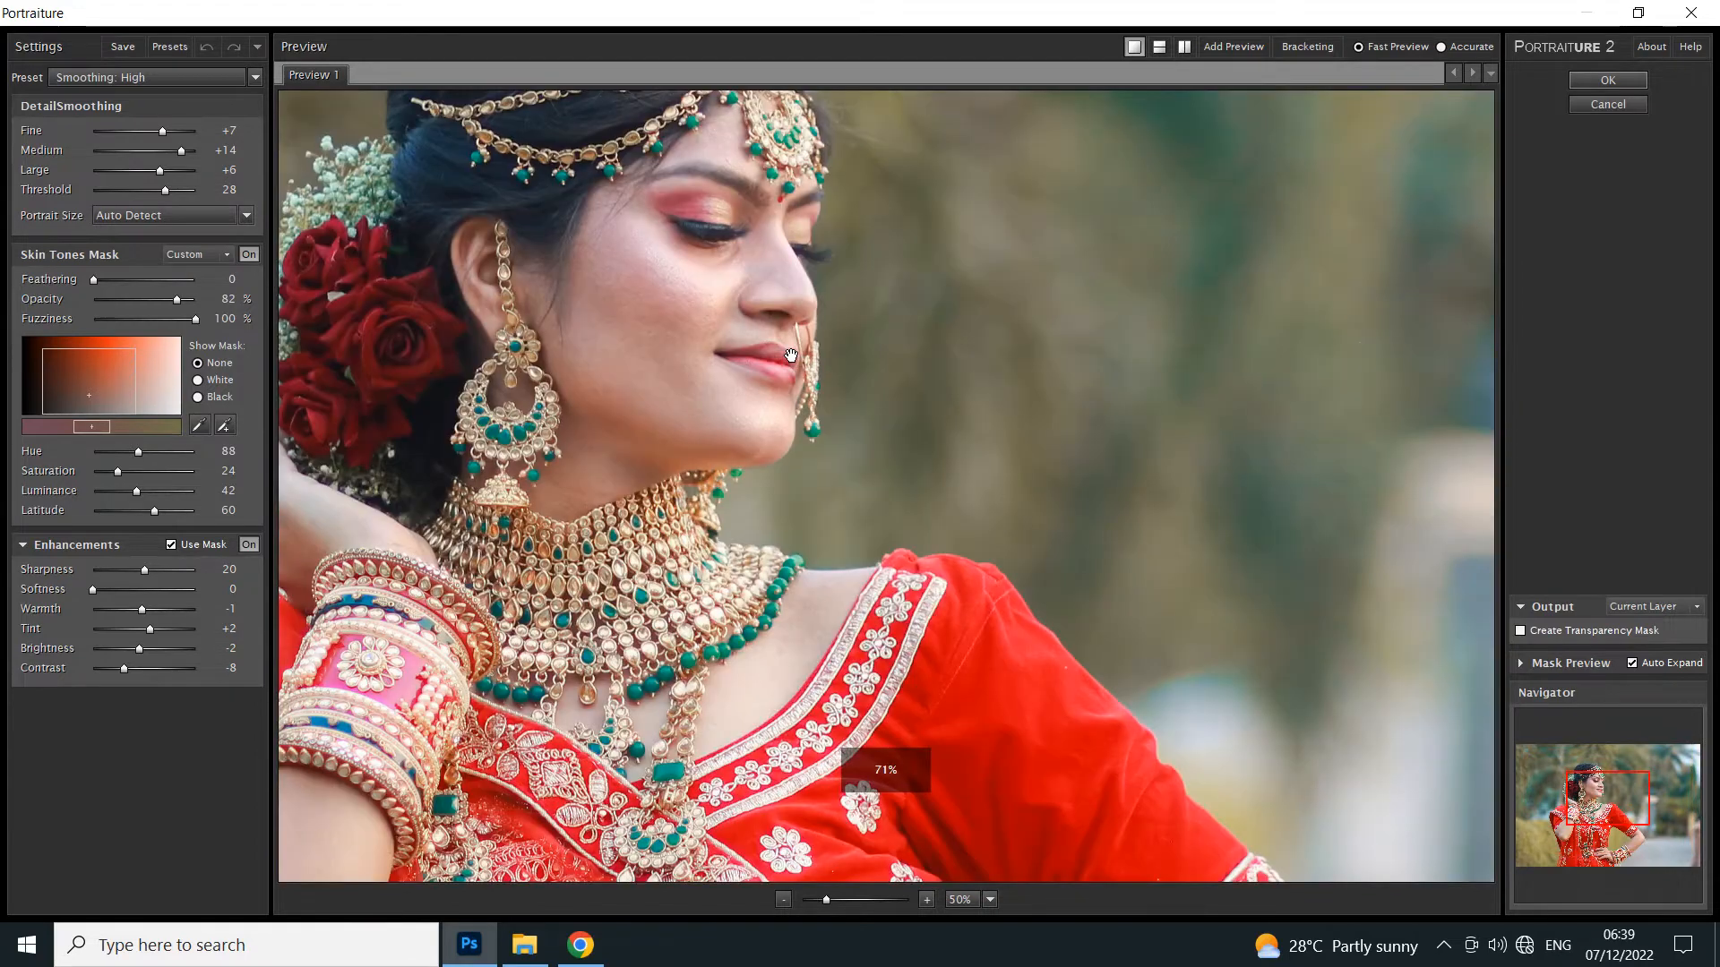
scroll(791, 355, "down", 1)
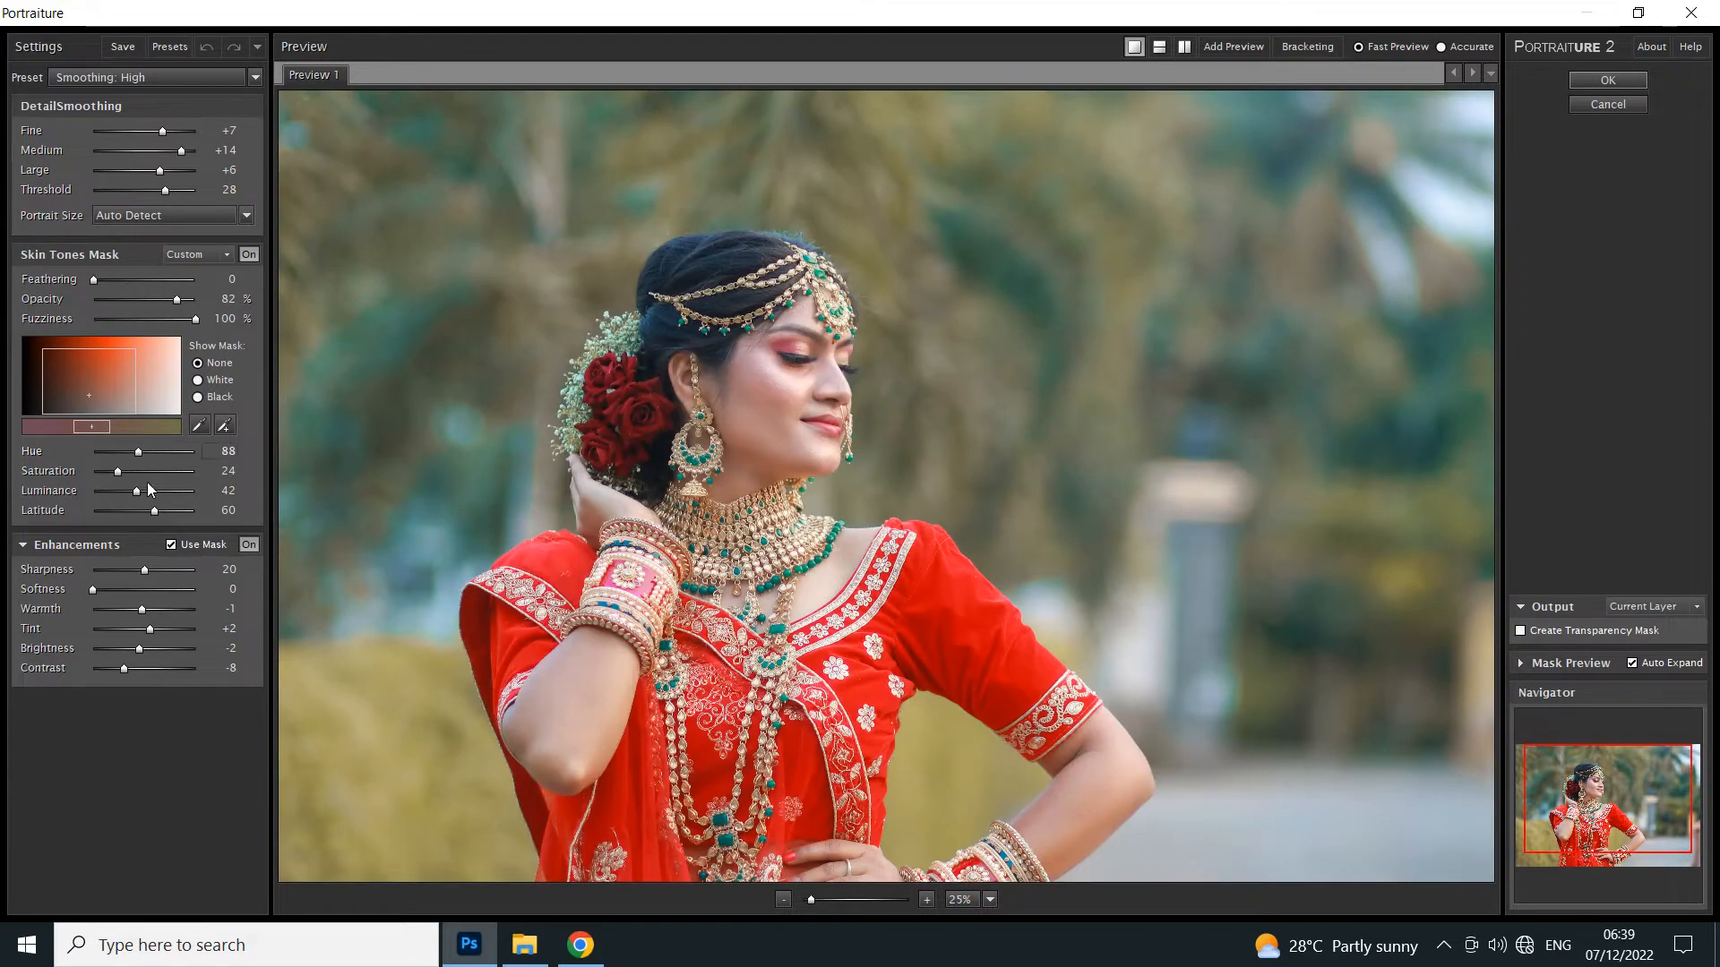
Extend the skin tones mask by sampling colors from the bride's cheek, forehead, ear, arm and hand.
left_click(225, 424)
left_click(755, 389)
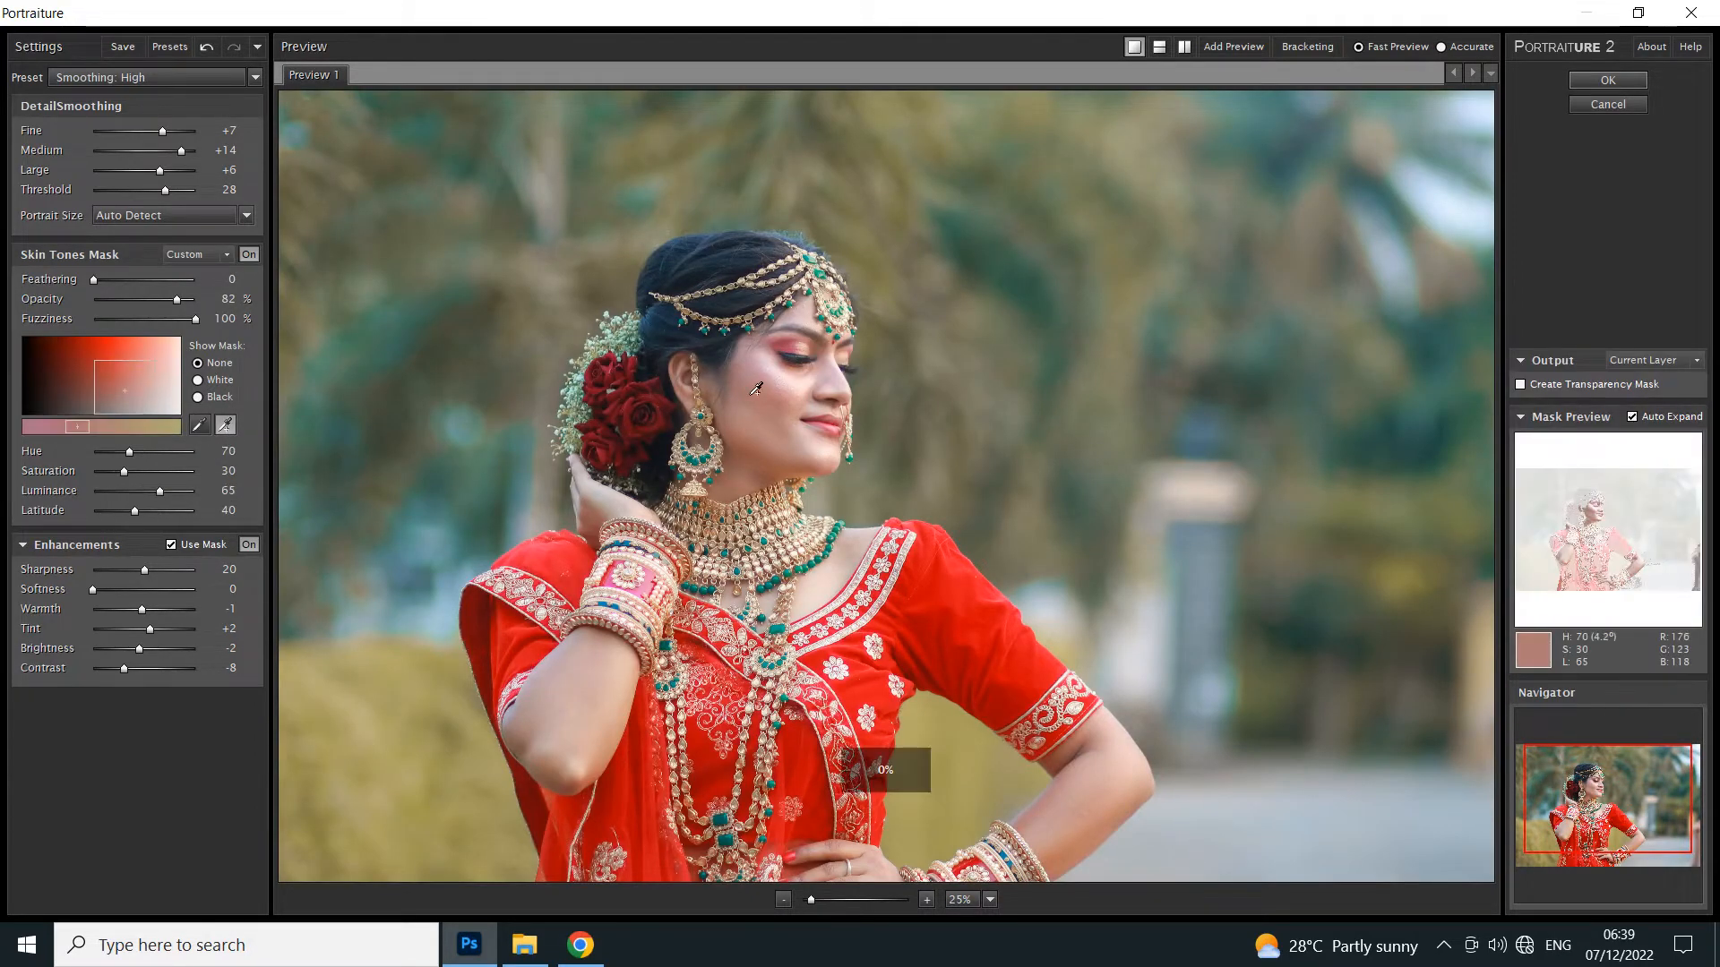
left_click(800, 309)
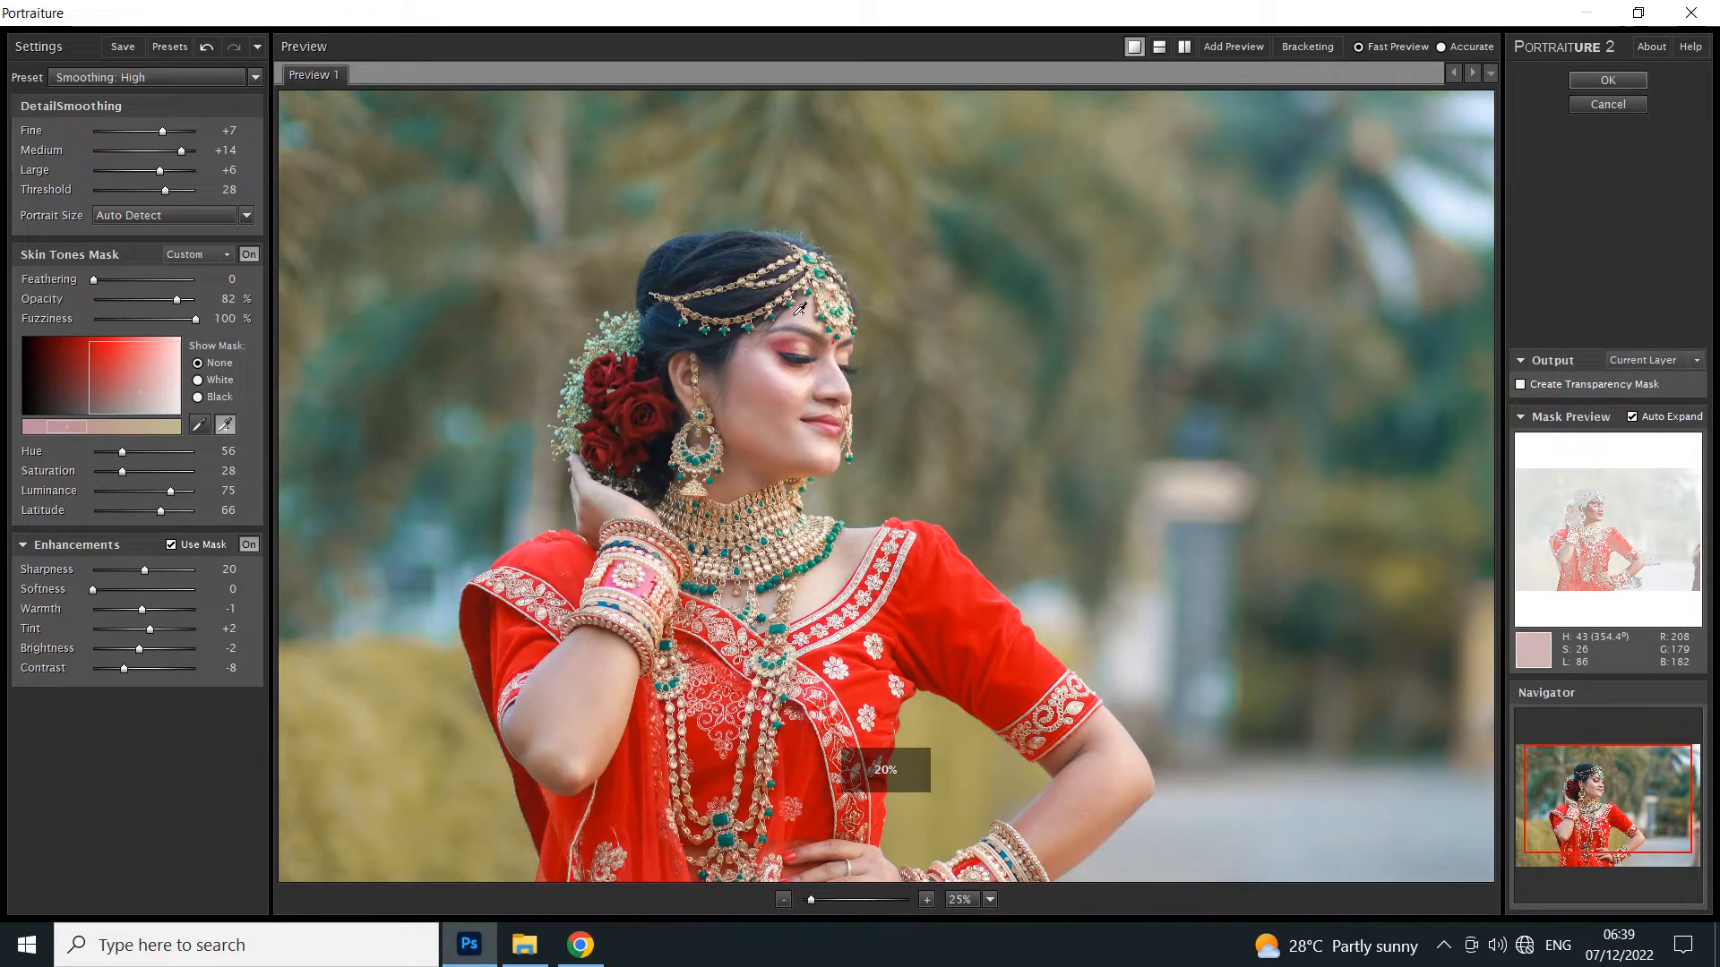
left_click(684, 386)
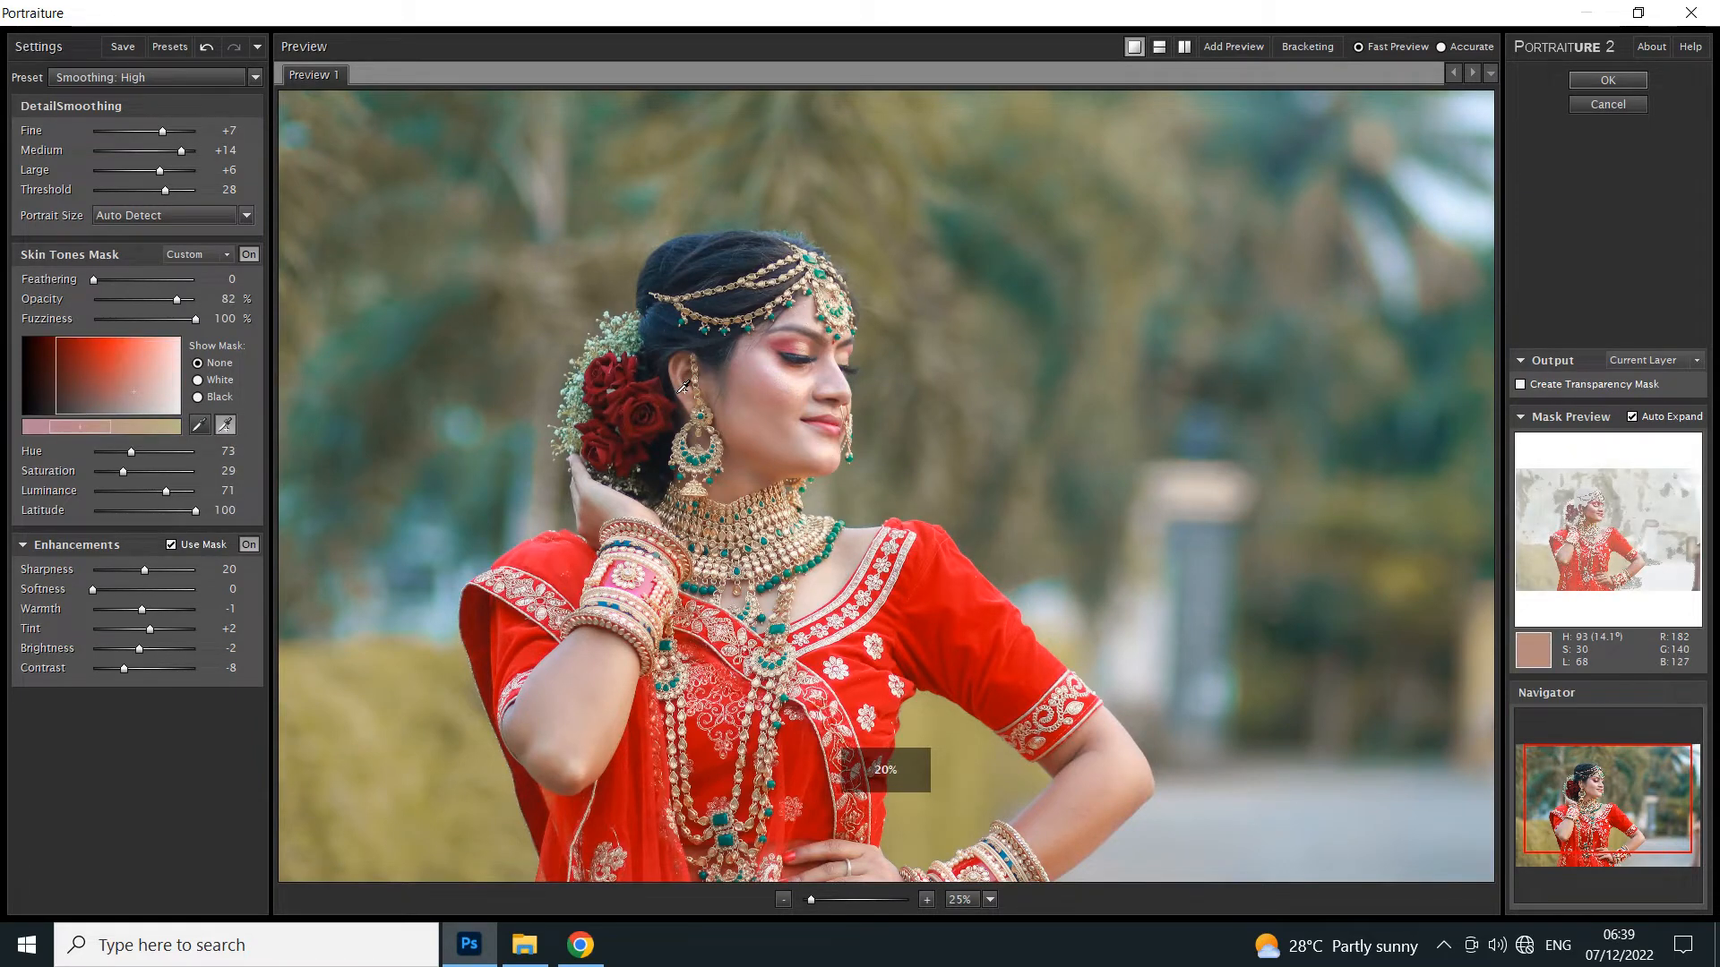
left_click(751, 673)
left_click(1097, 772)
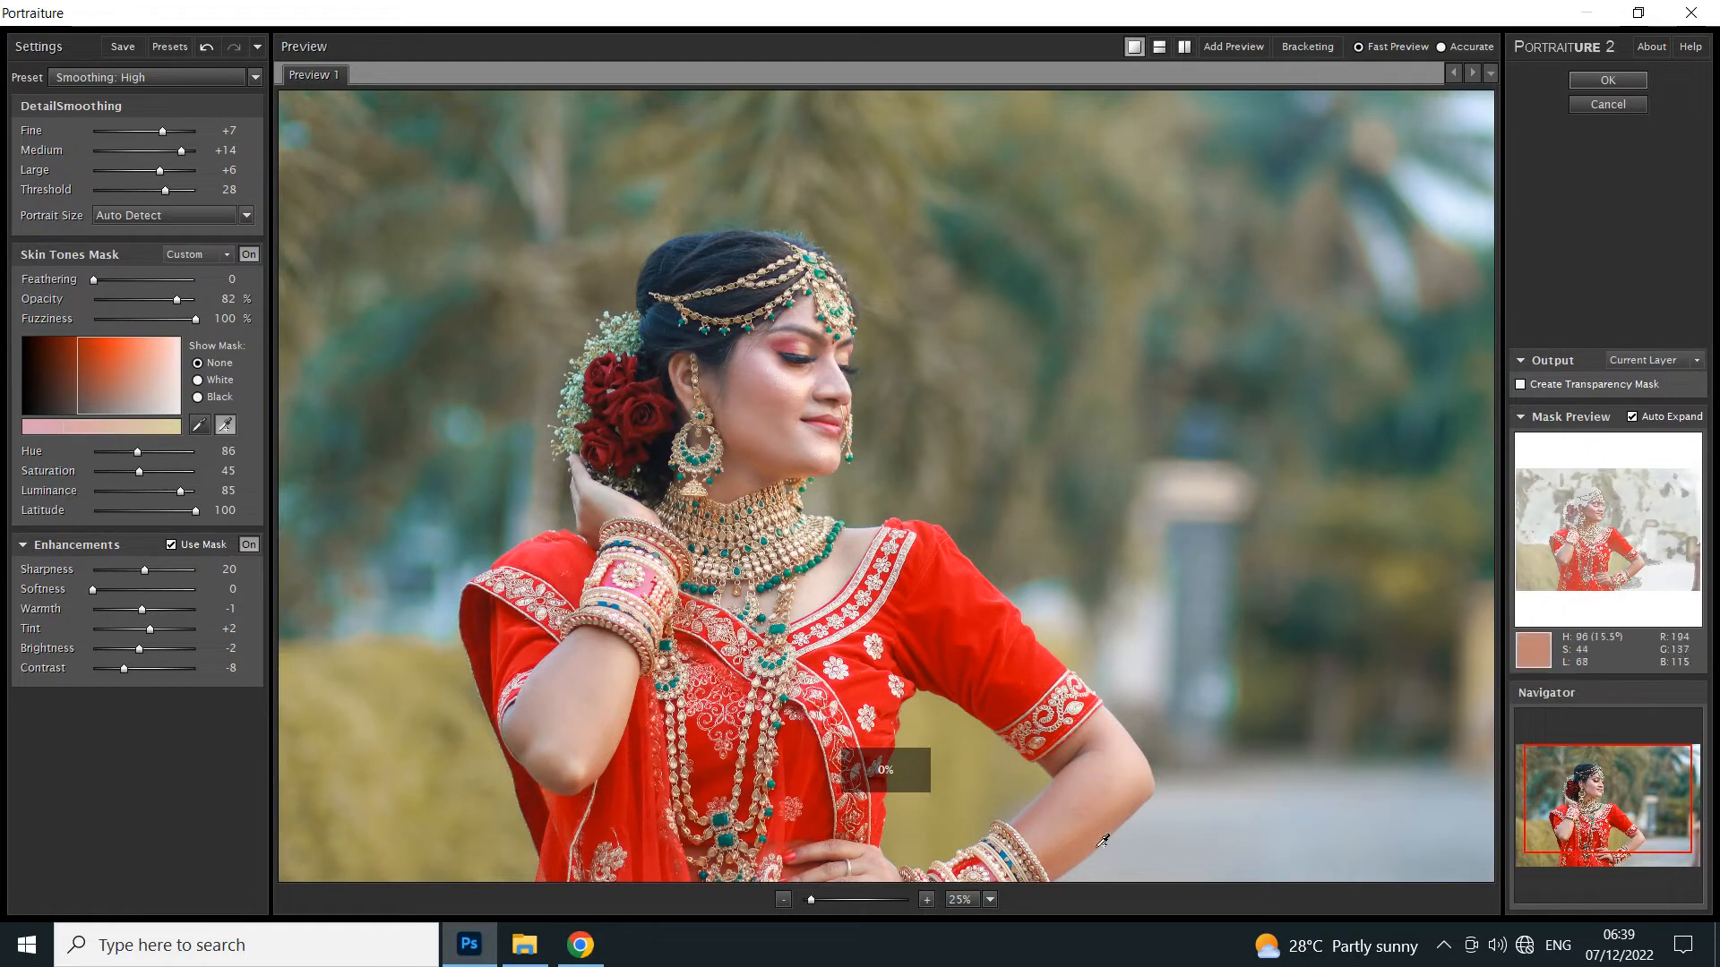
left_click(958, 740)
scroll(956, 728, "down", 1)
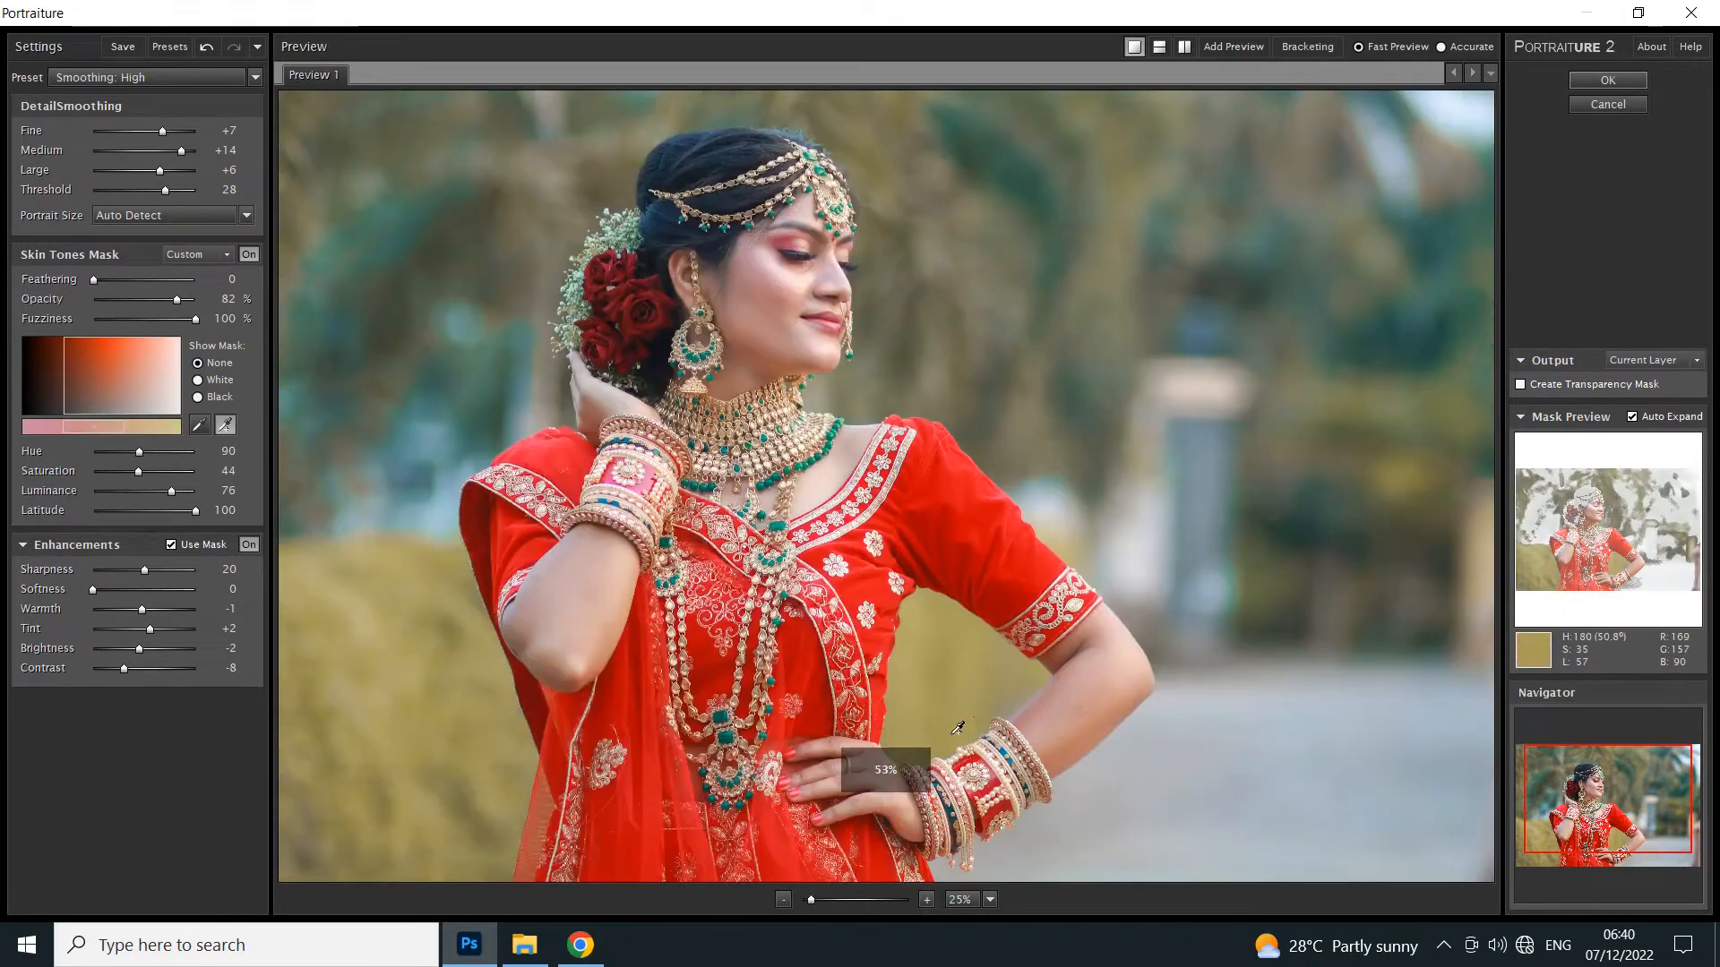
left_click(913, 813)
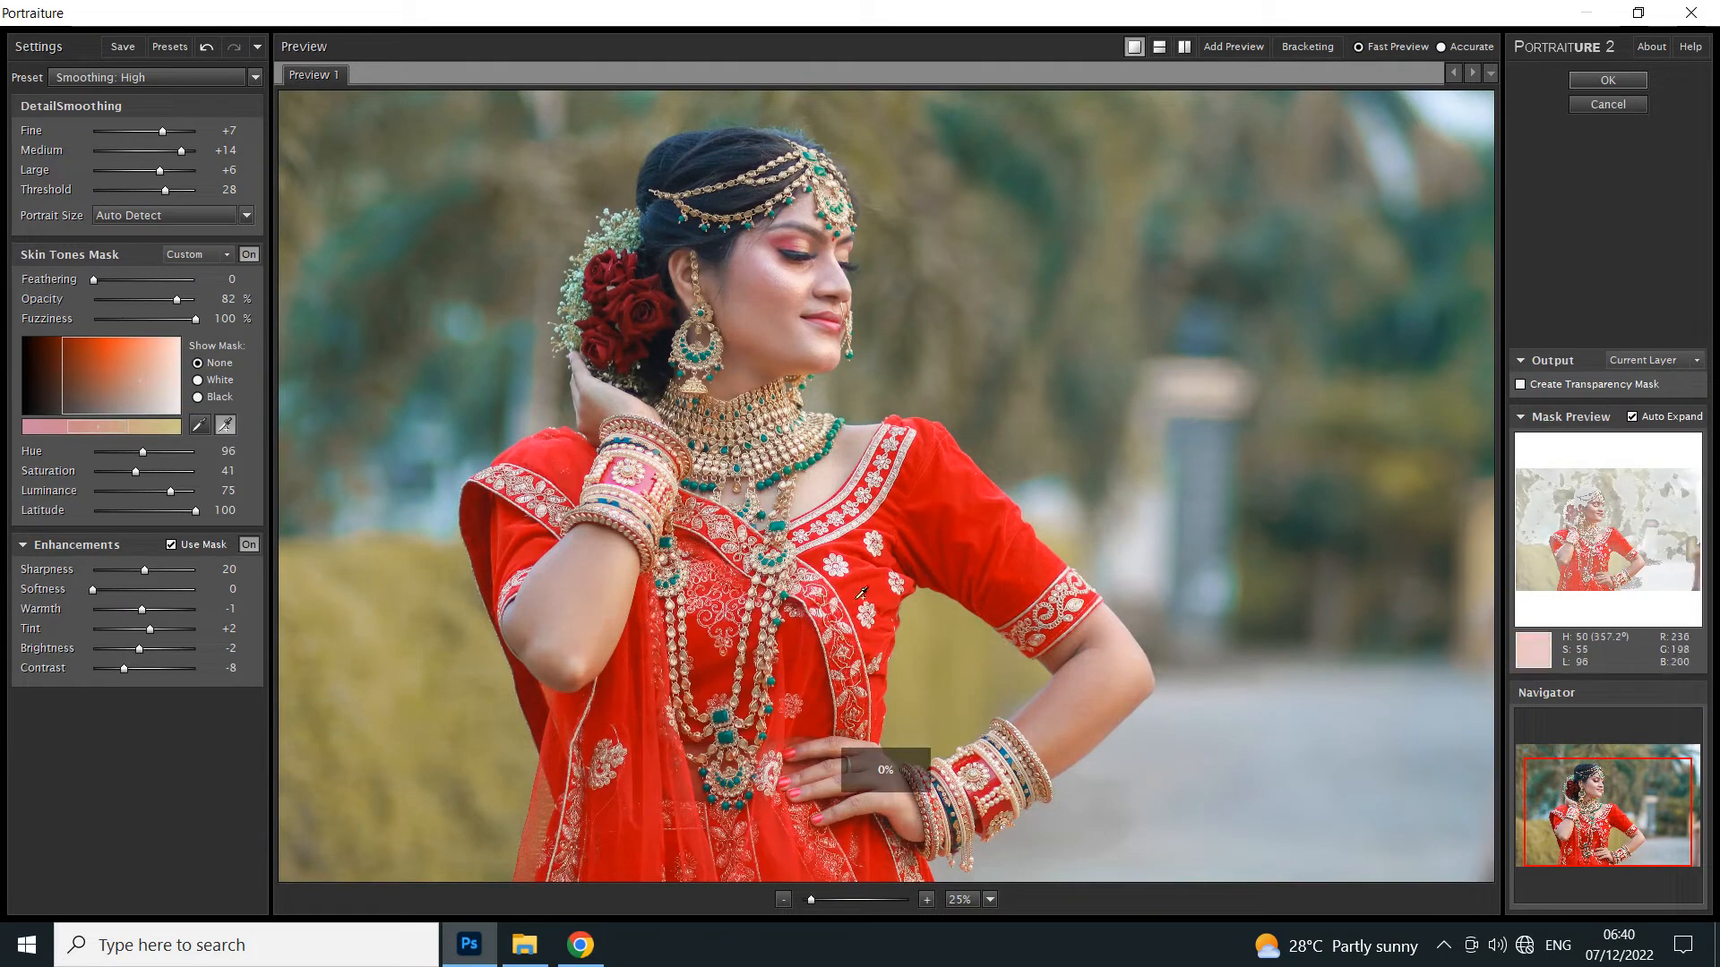
Set Medium detail smoothing to +9 and the skin tones mask hue to 79.
scroll(733, 498, "up", 1)
scroll(734, 498, "up", 1)
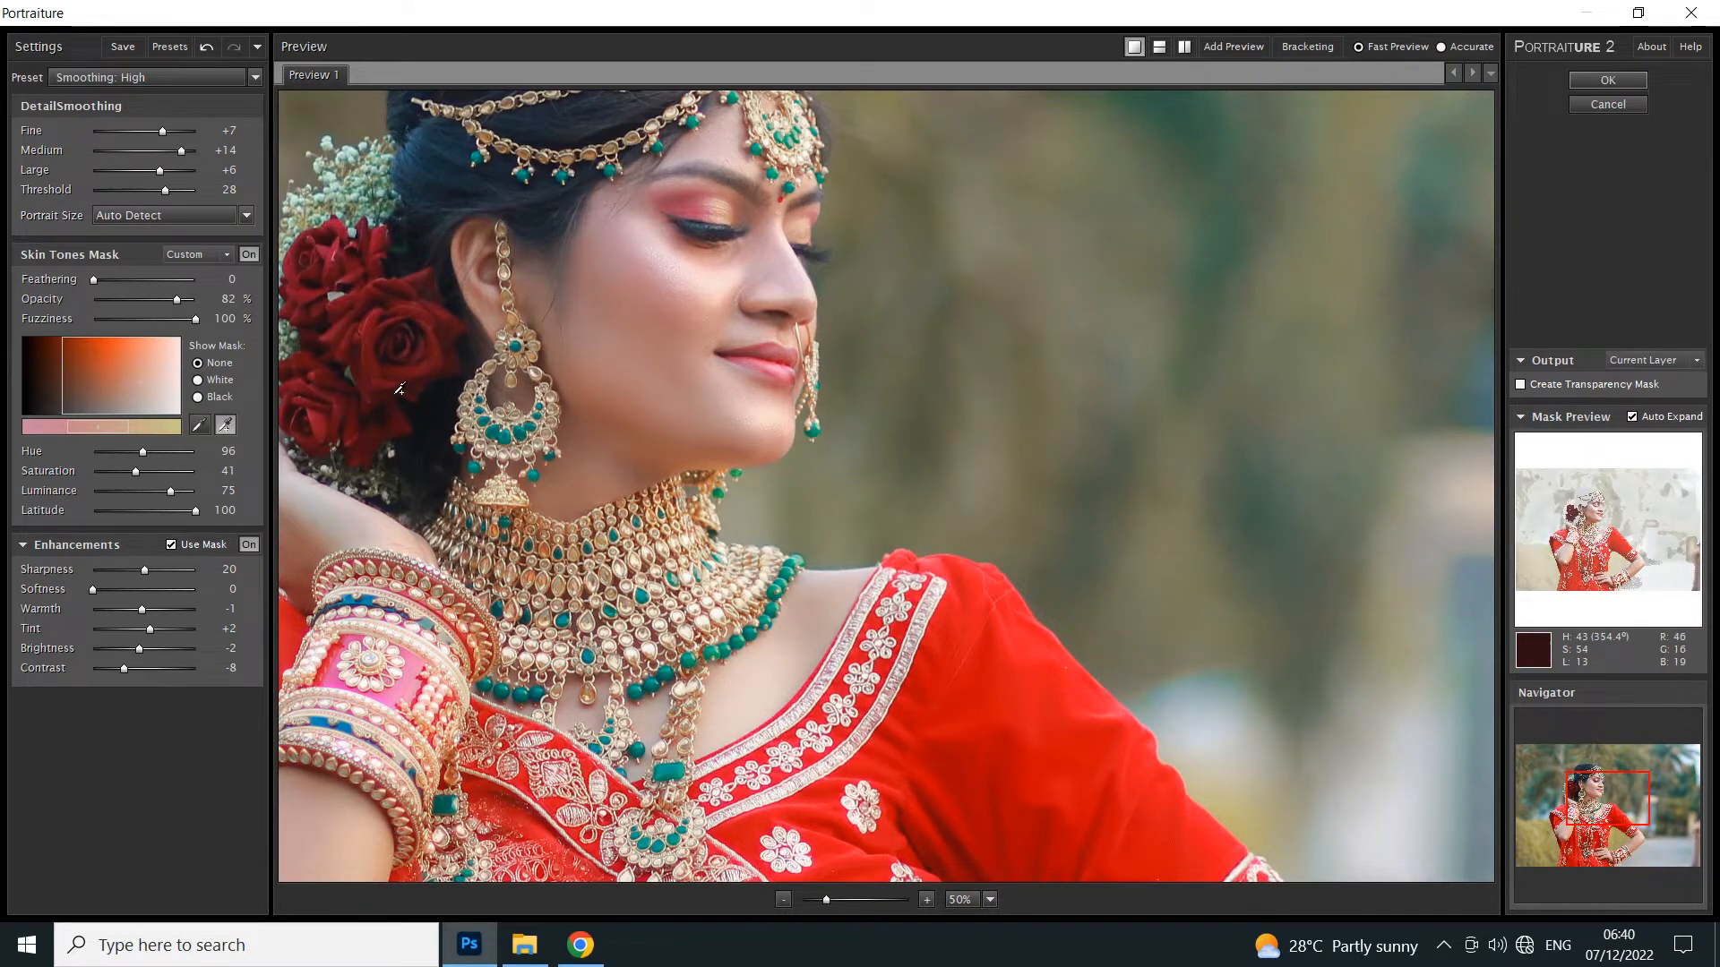
scroll(399, 389, "down", 1)
scroll(399, 389, "down", 1)
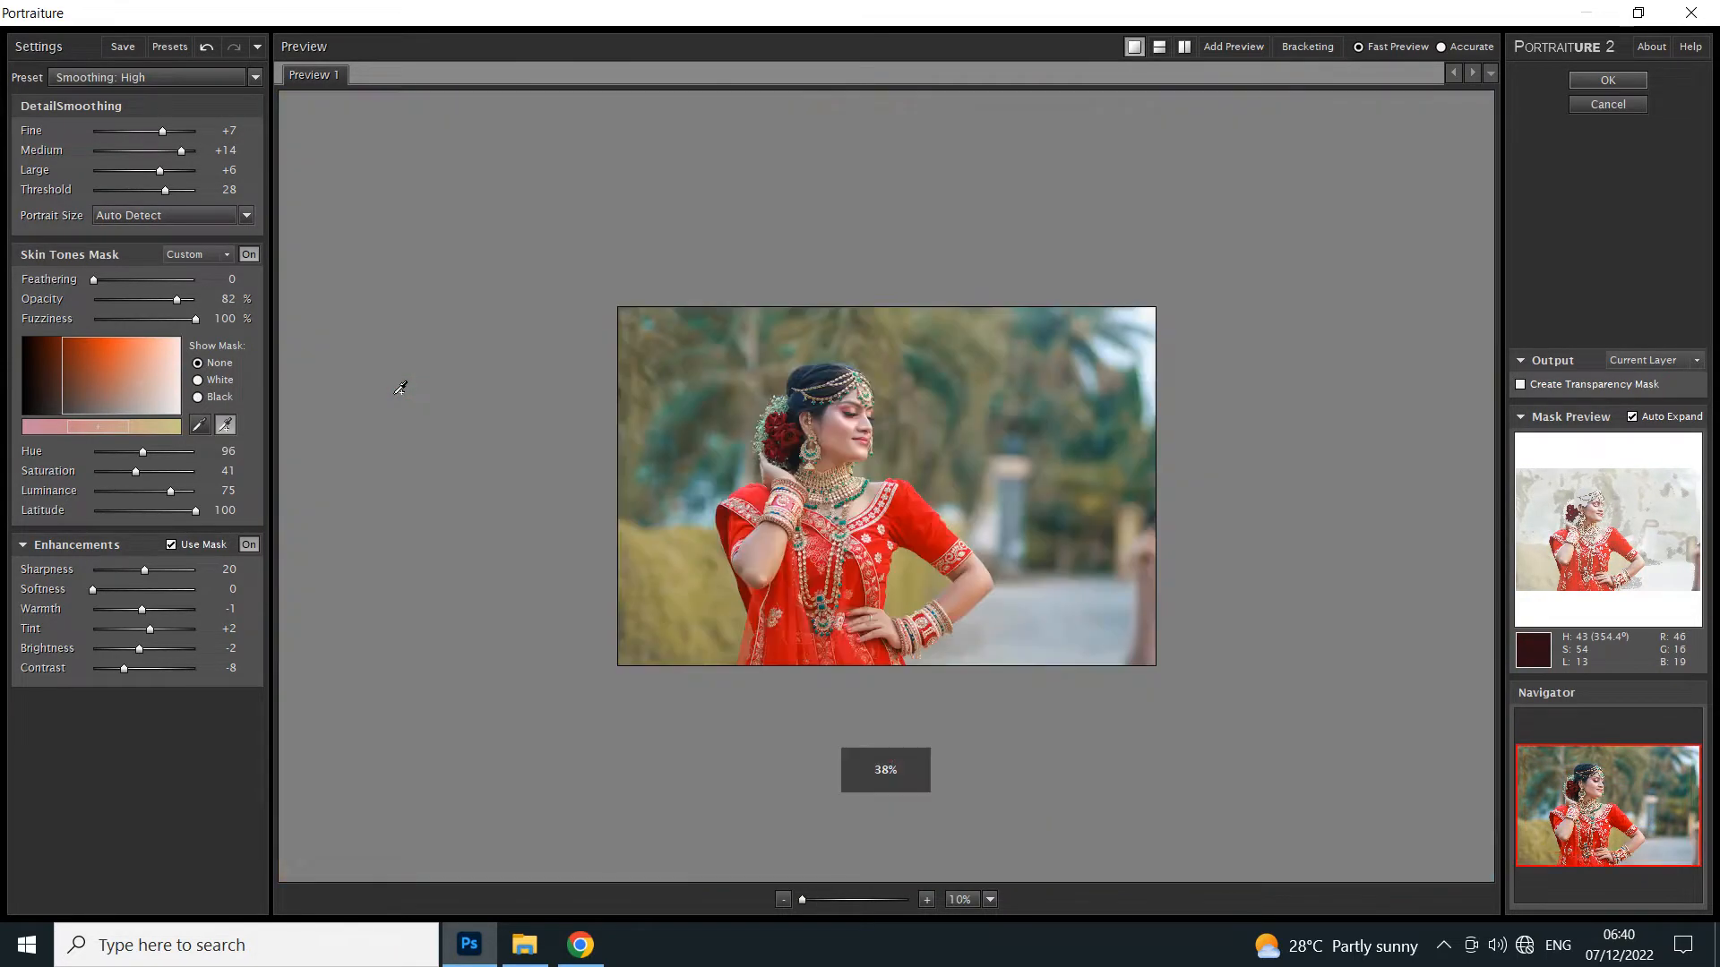
scroll(400, 389, "up", 1)
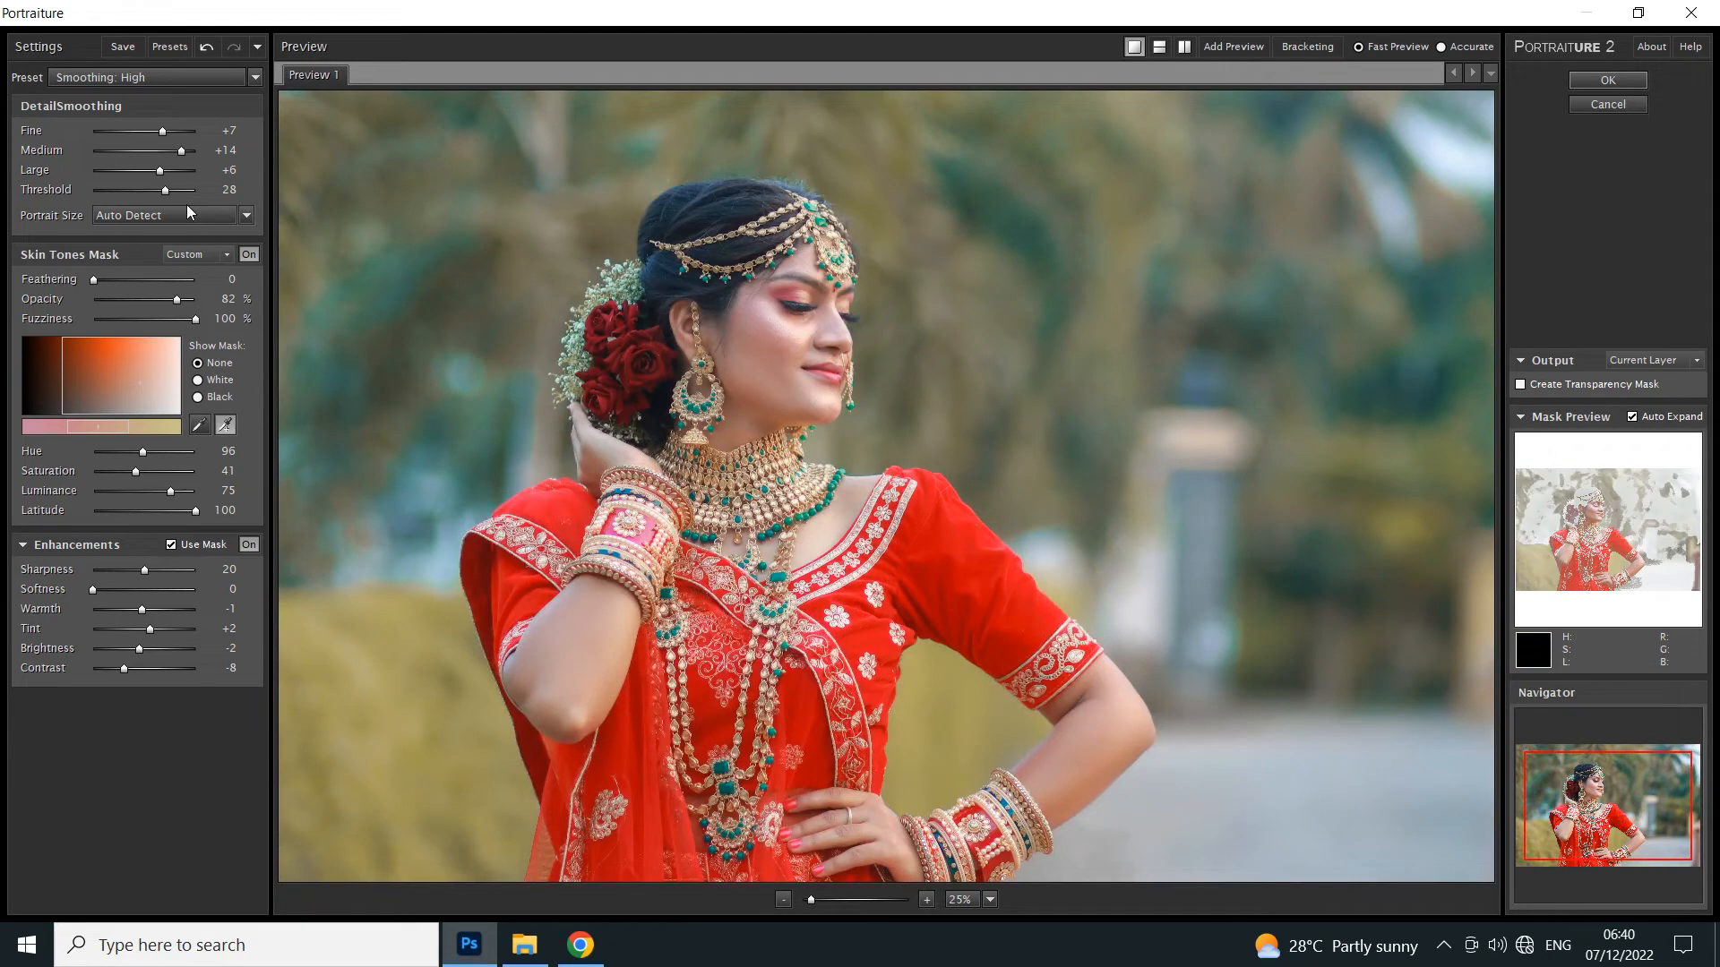
left_click(170, 154)
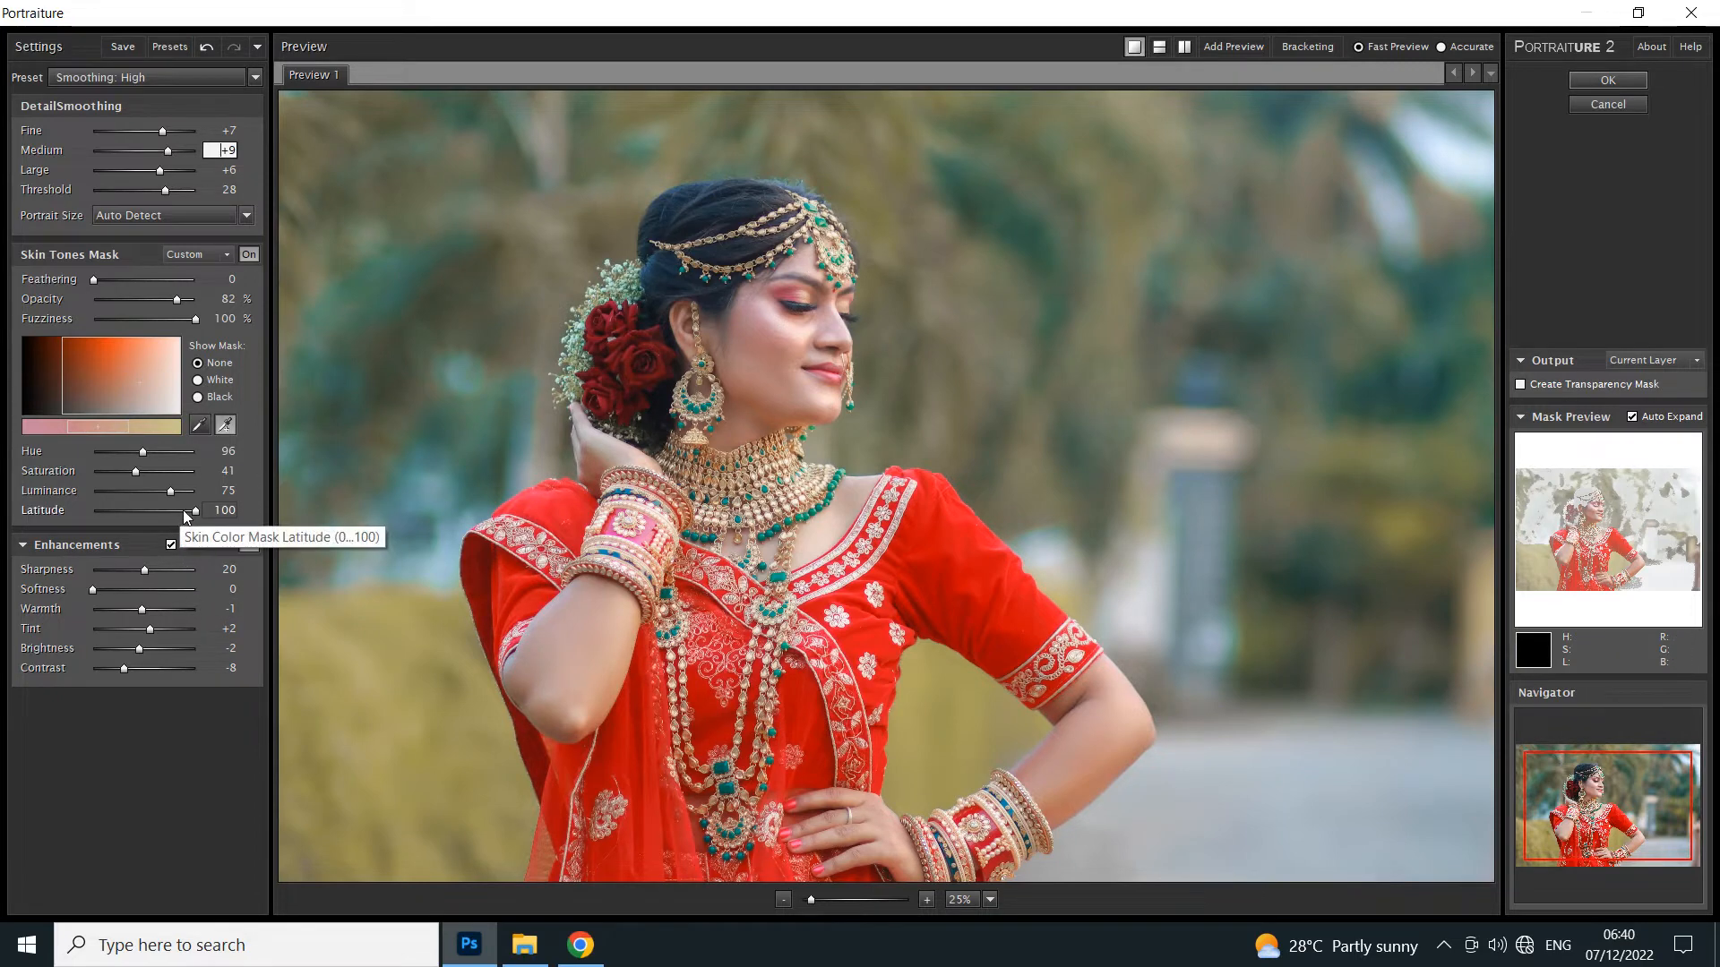
left_click(134, 451)
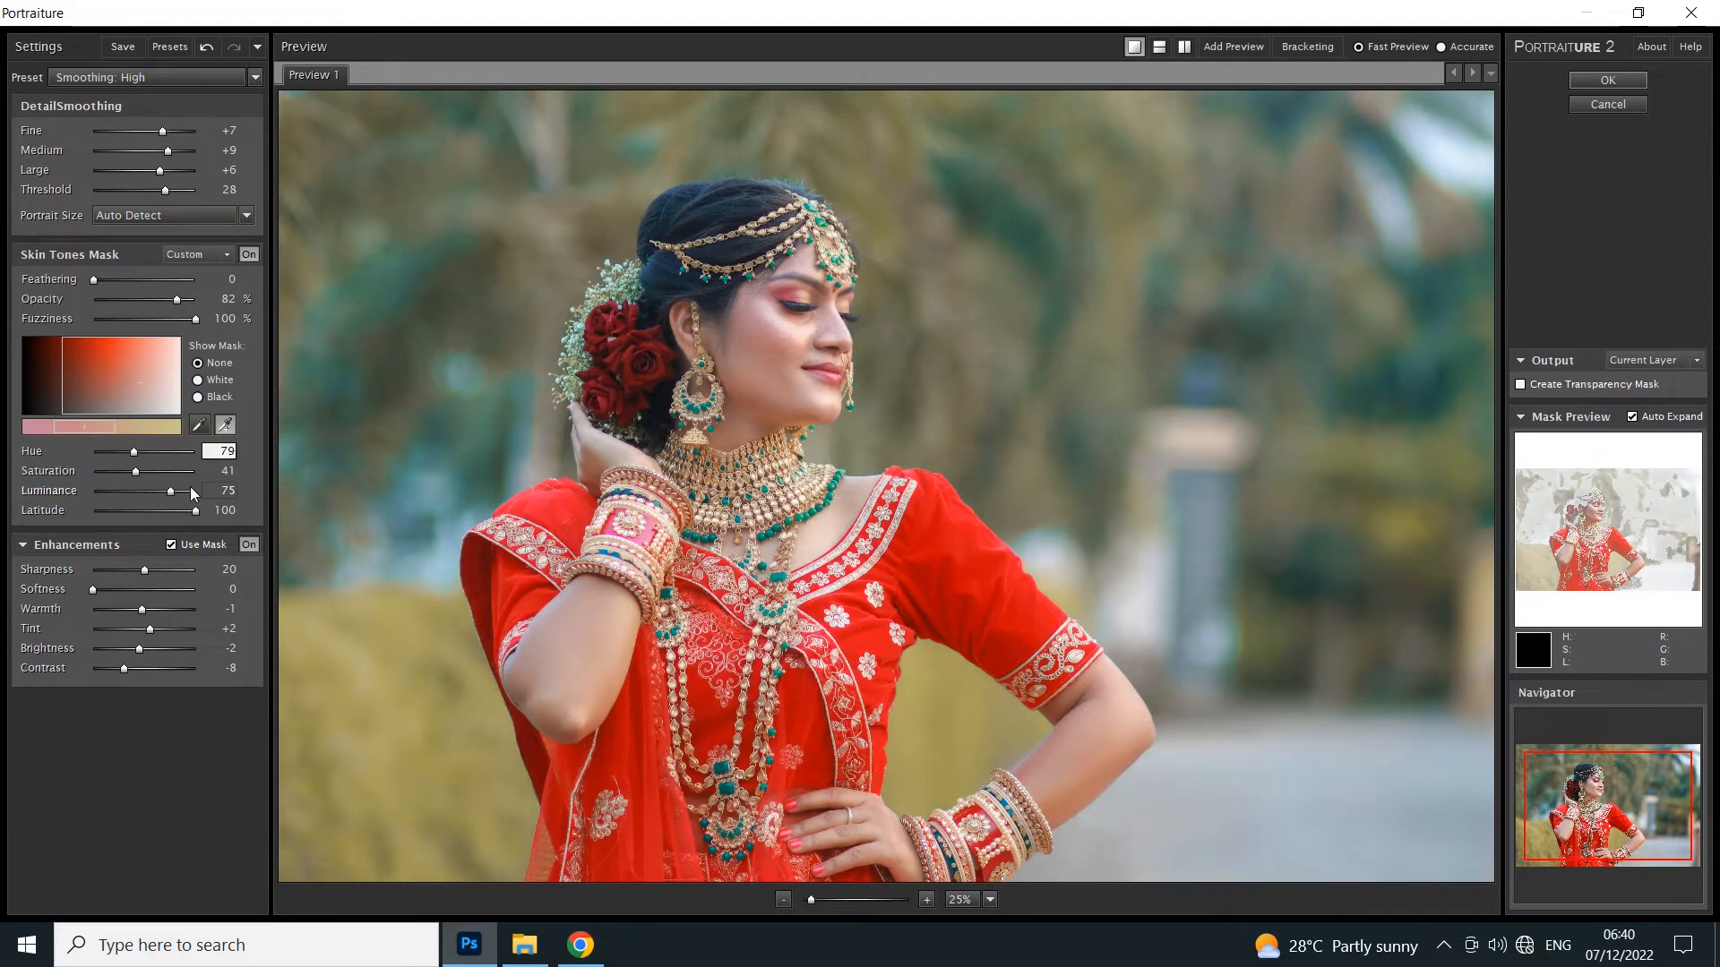
Set the skin tones mask luminance to 68 and the enhancement sharpness to 21.
left_click(163, 491)
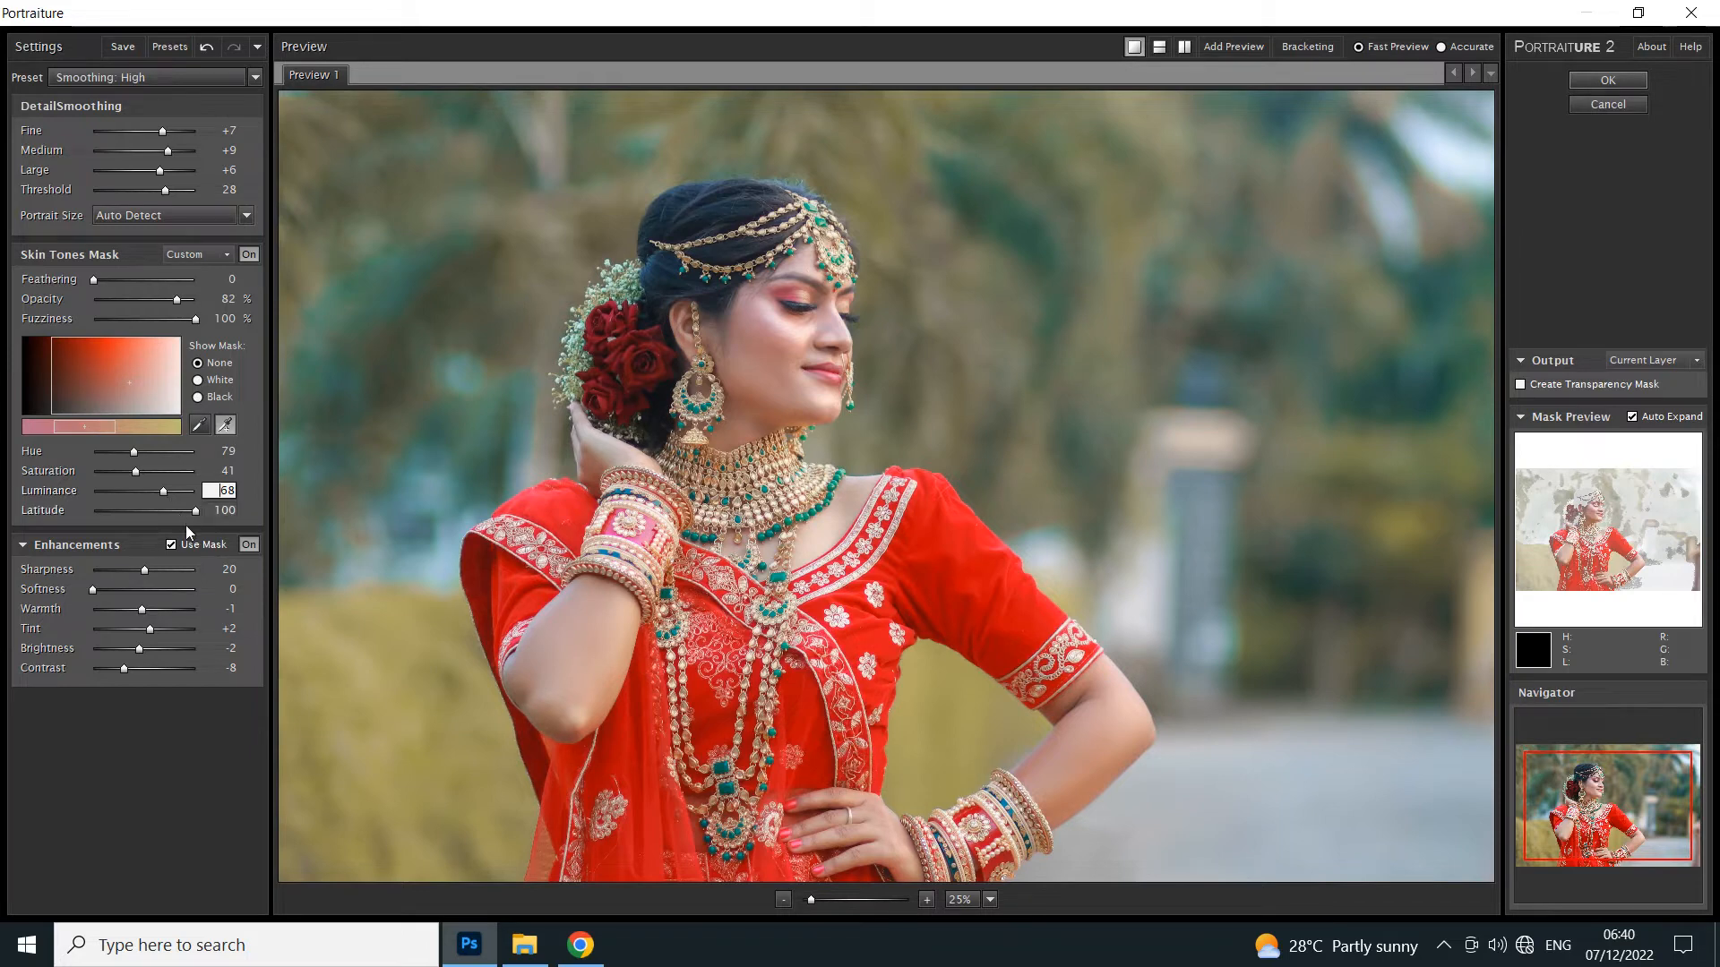
left_click_drag(144, 574, 158, 576)
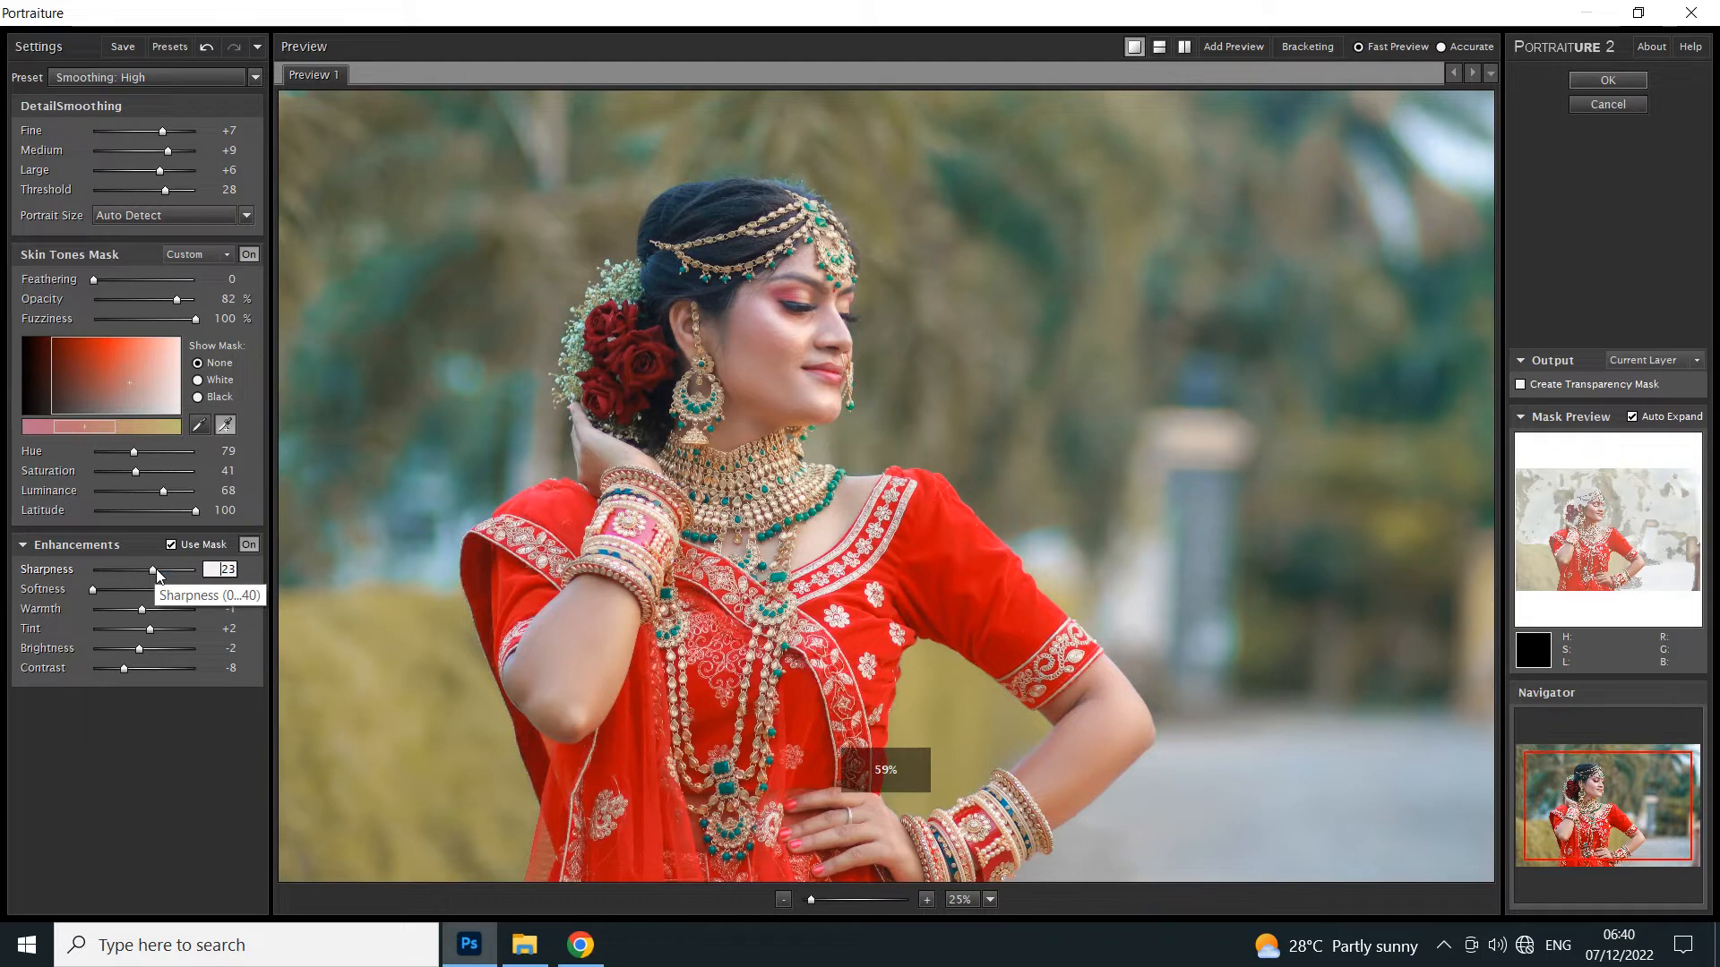
left_click_drag(152, 576, 146, 574)
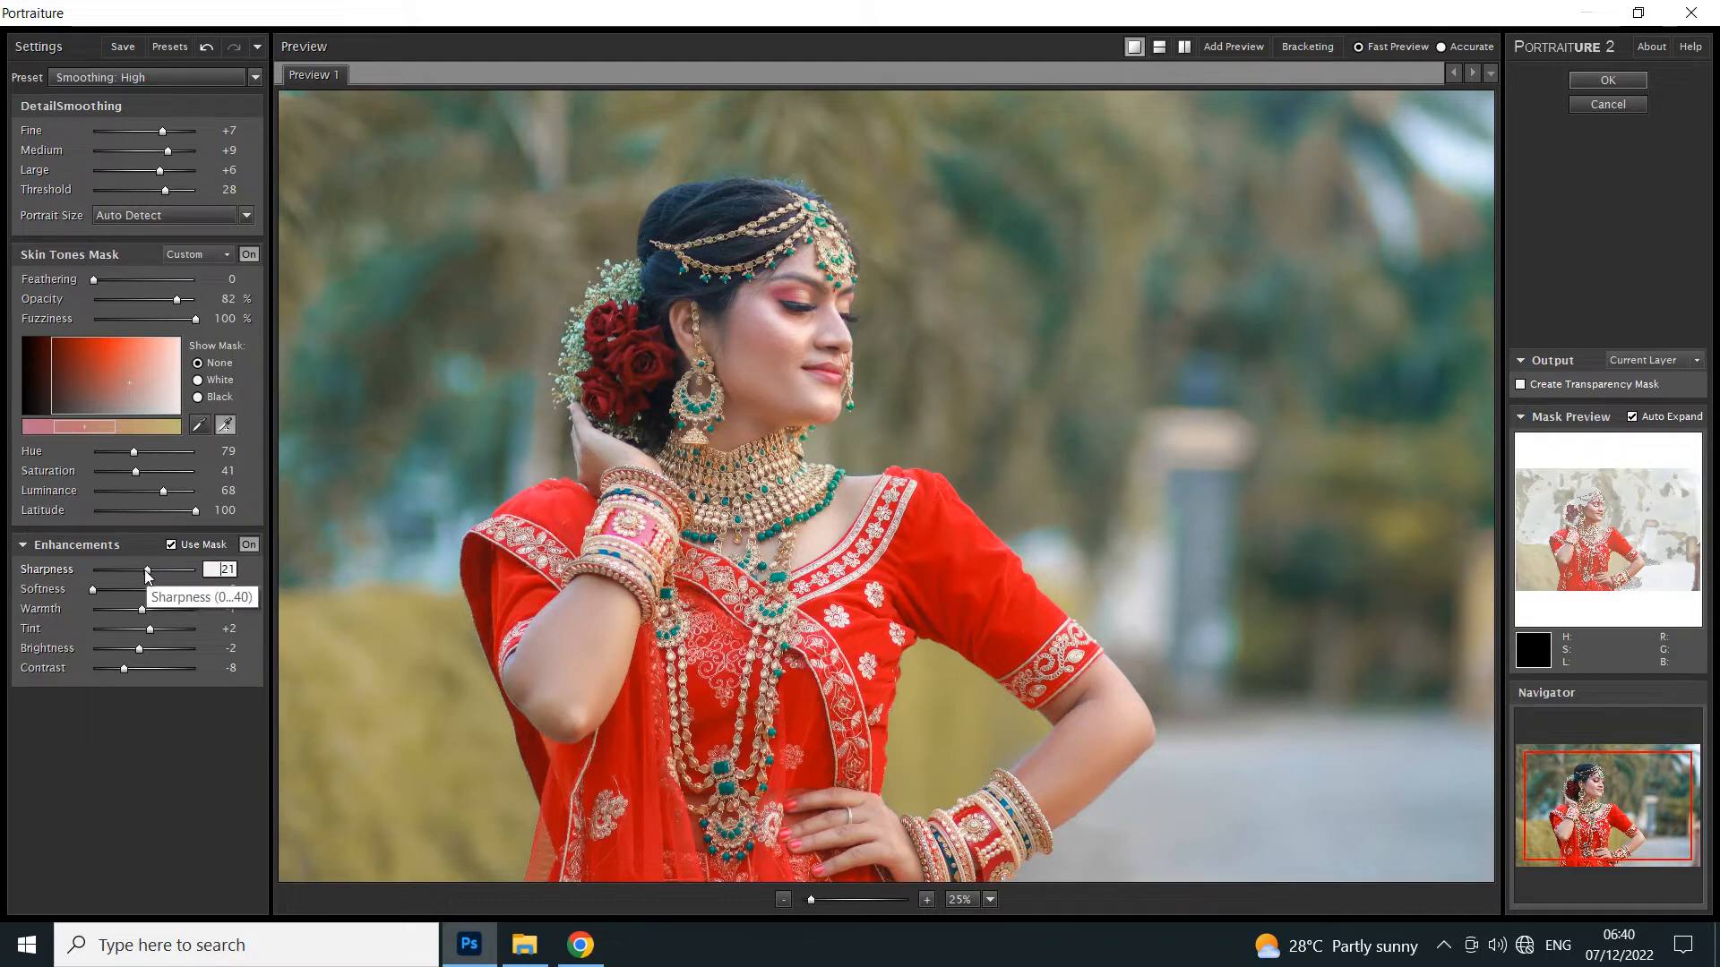
Set the skin tones mask hue to 70 and apply the Portraiture filter.
left_click_drag(133, 452, 130, 451)
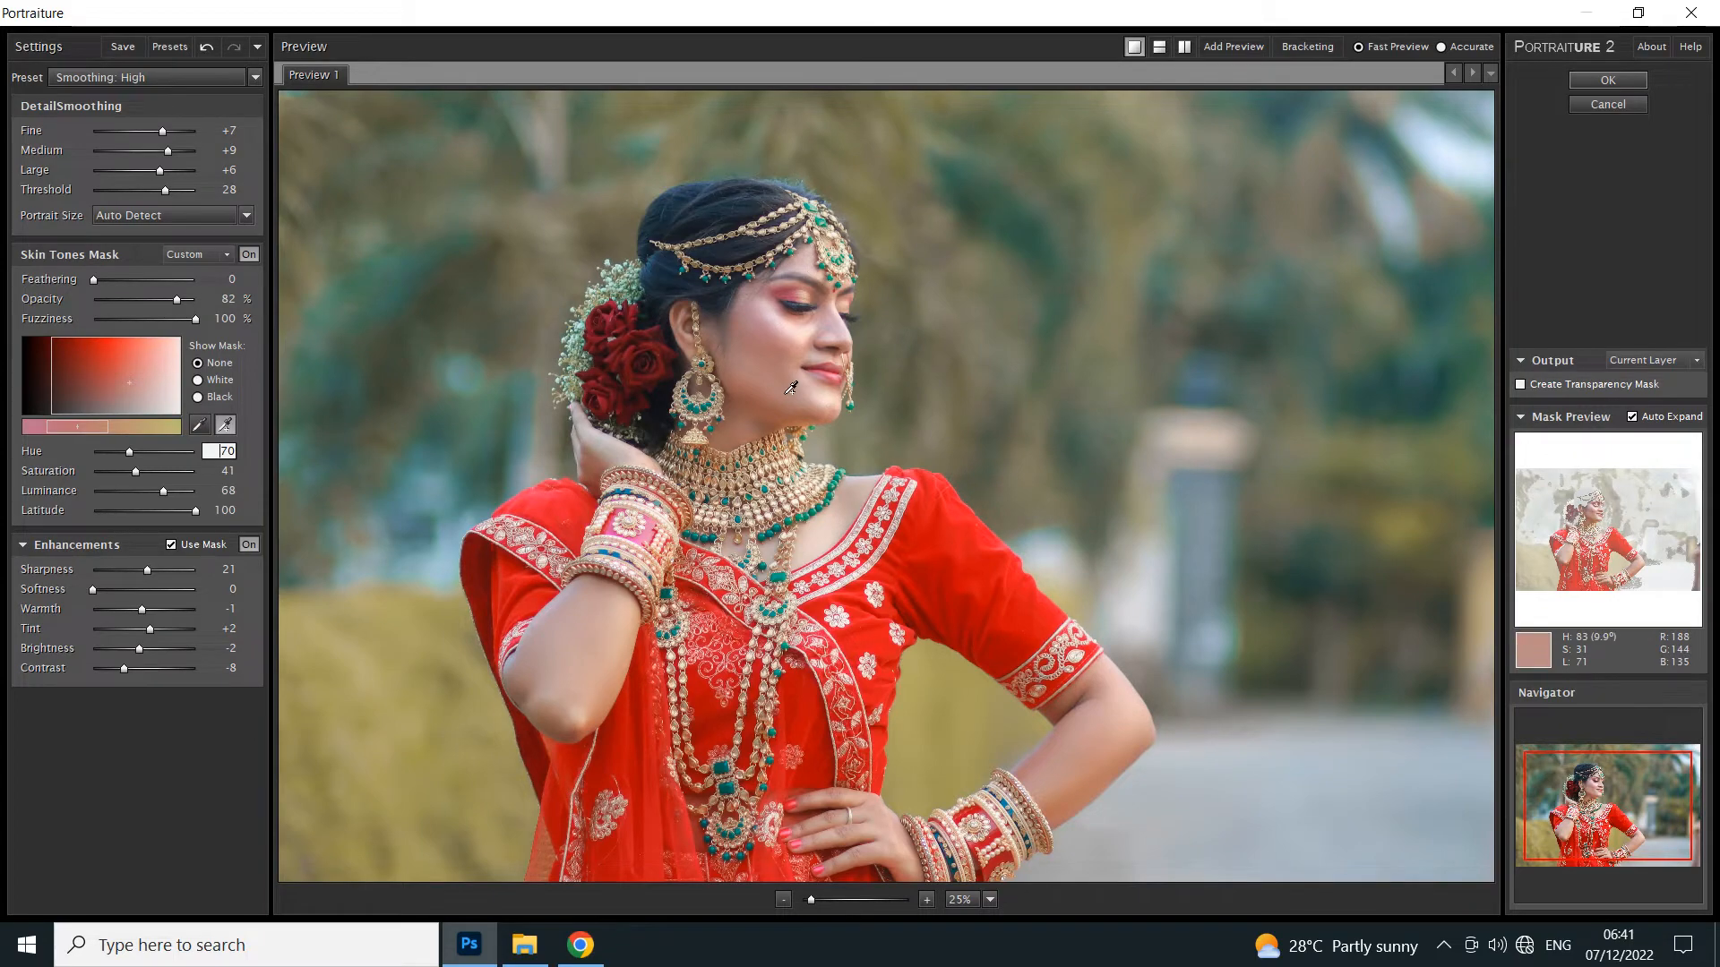
scroll(791, 387, "down", 1)
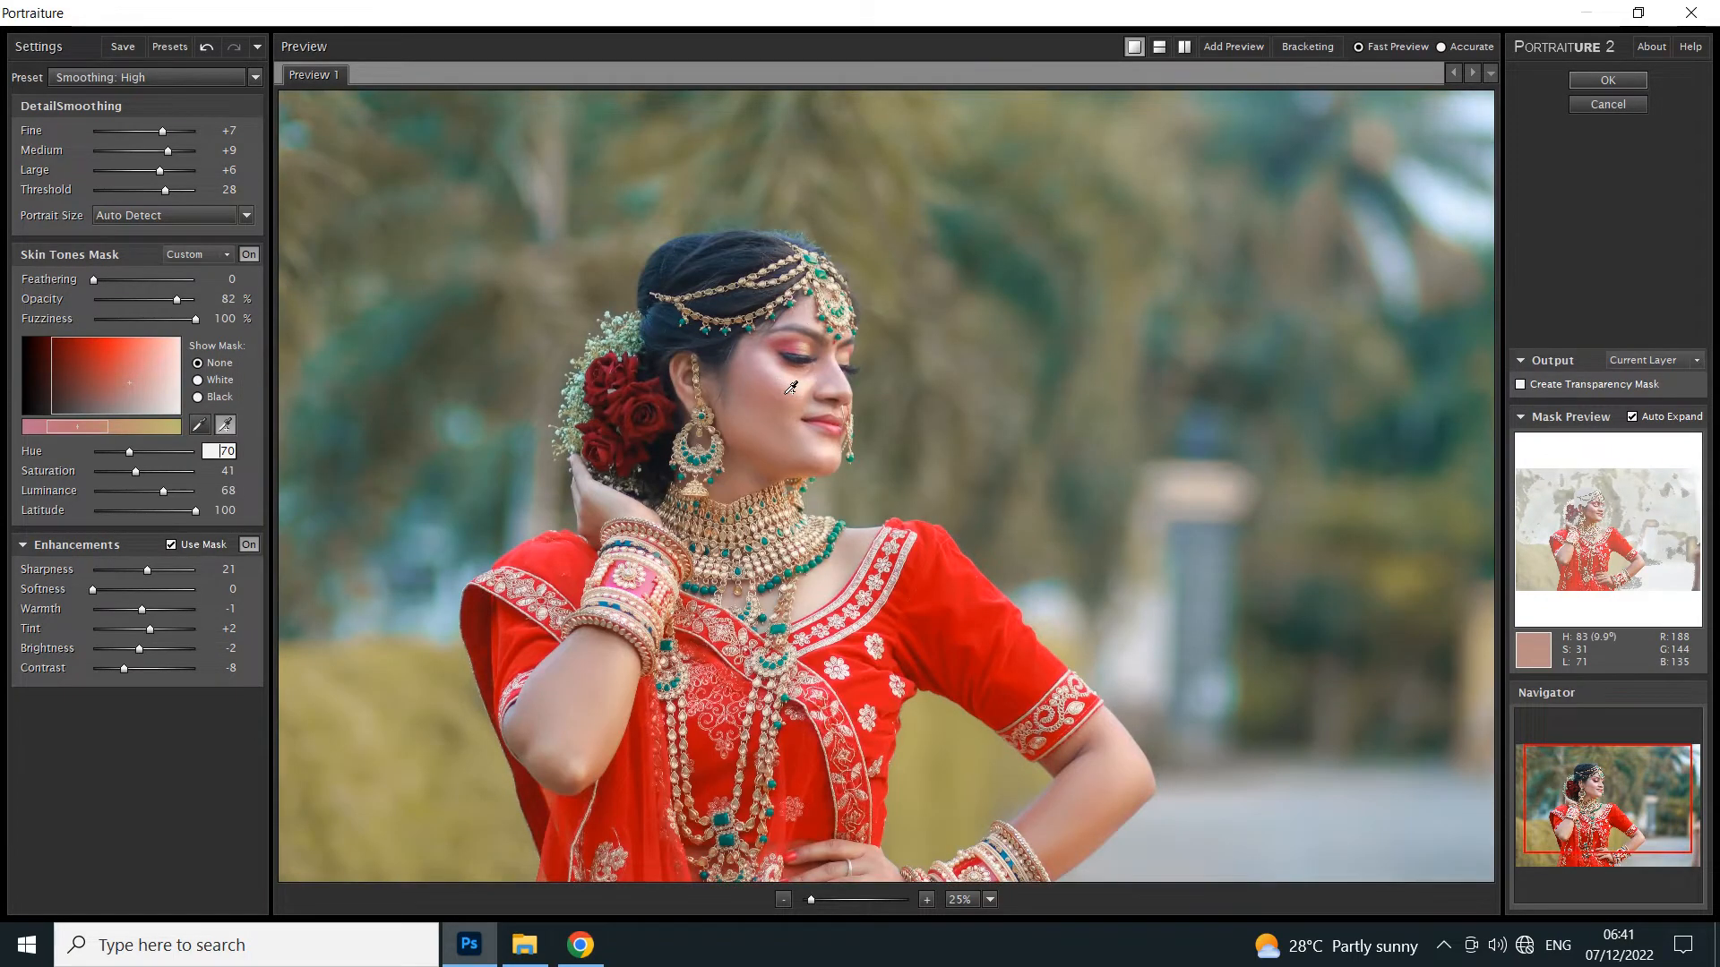
left_click(1609, 80)
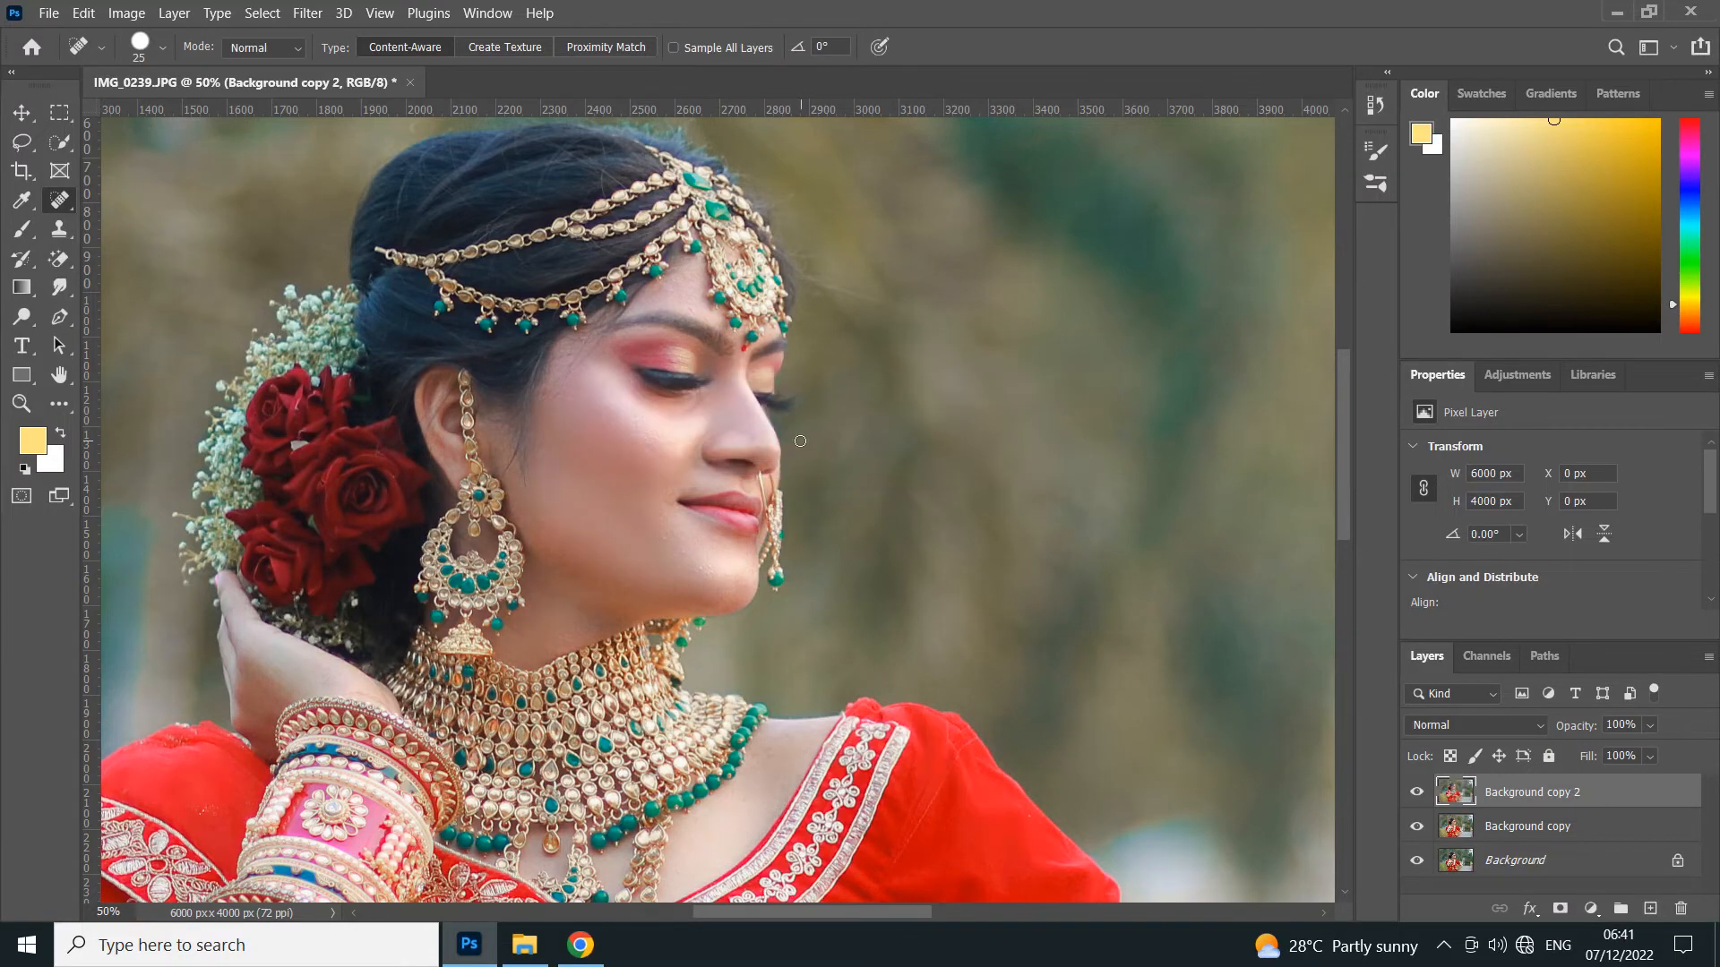
Compare the bride's face with and without the smoothed Background copy 2 layer.
scroll(806, 448, "down", 2)
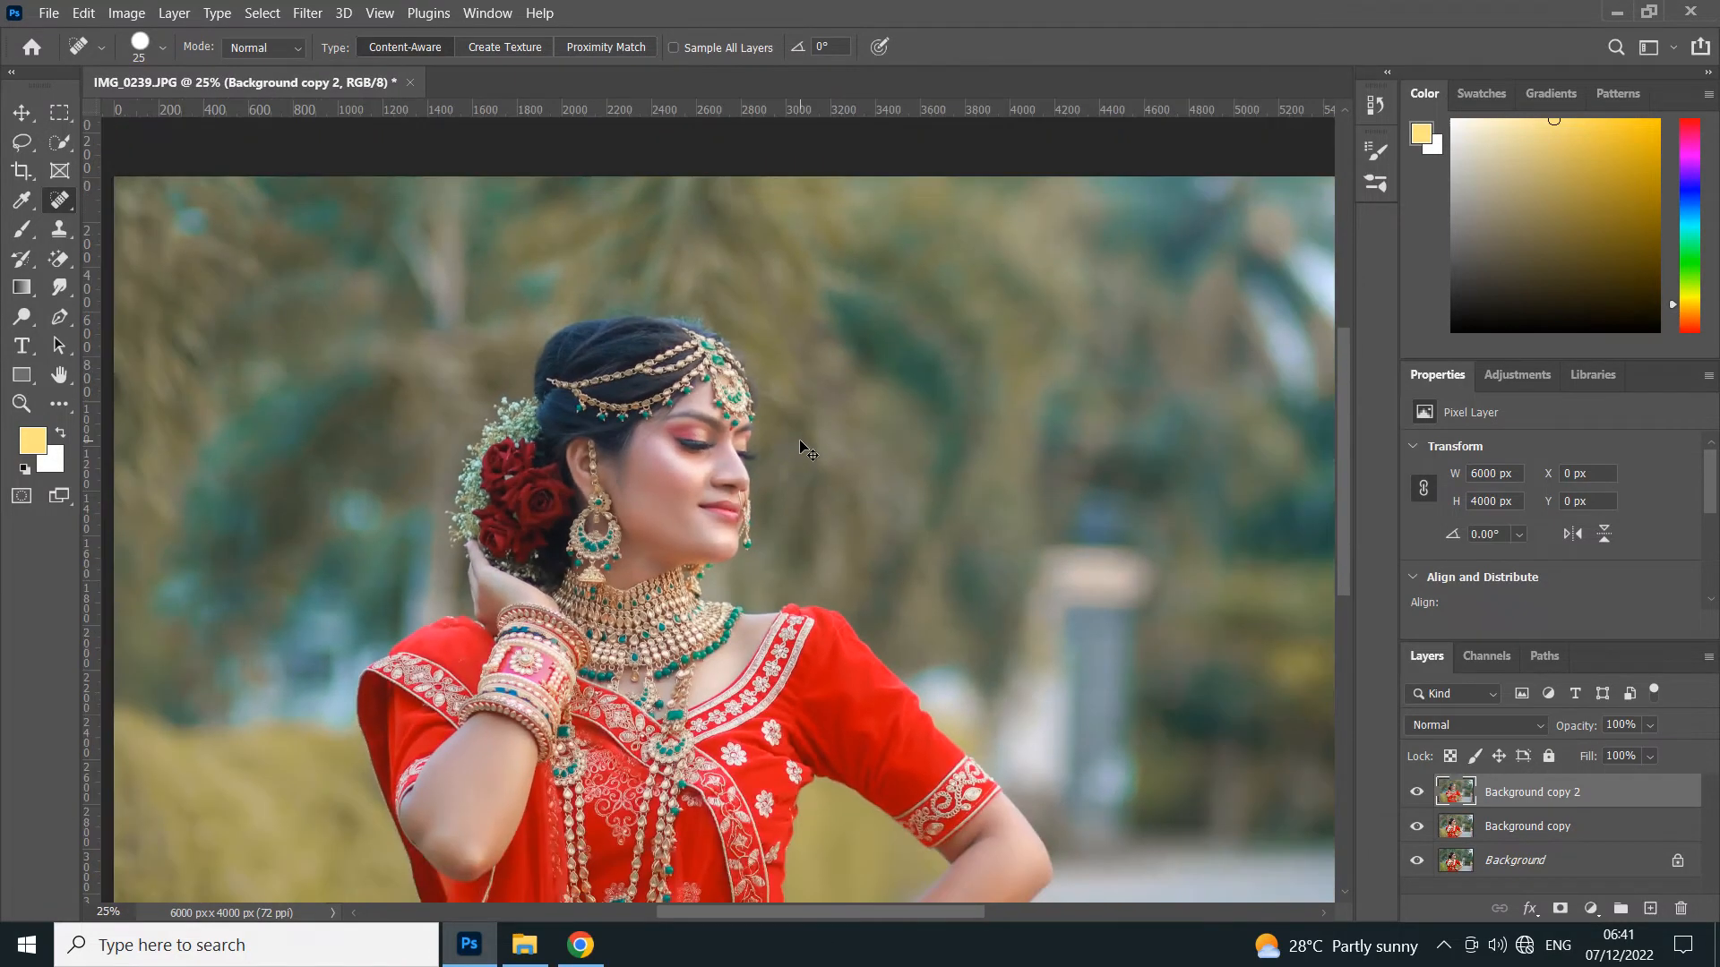
scroll(806, 448, "up", 1)
scroll(806, 448, "up", 1)
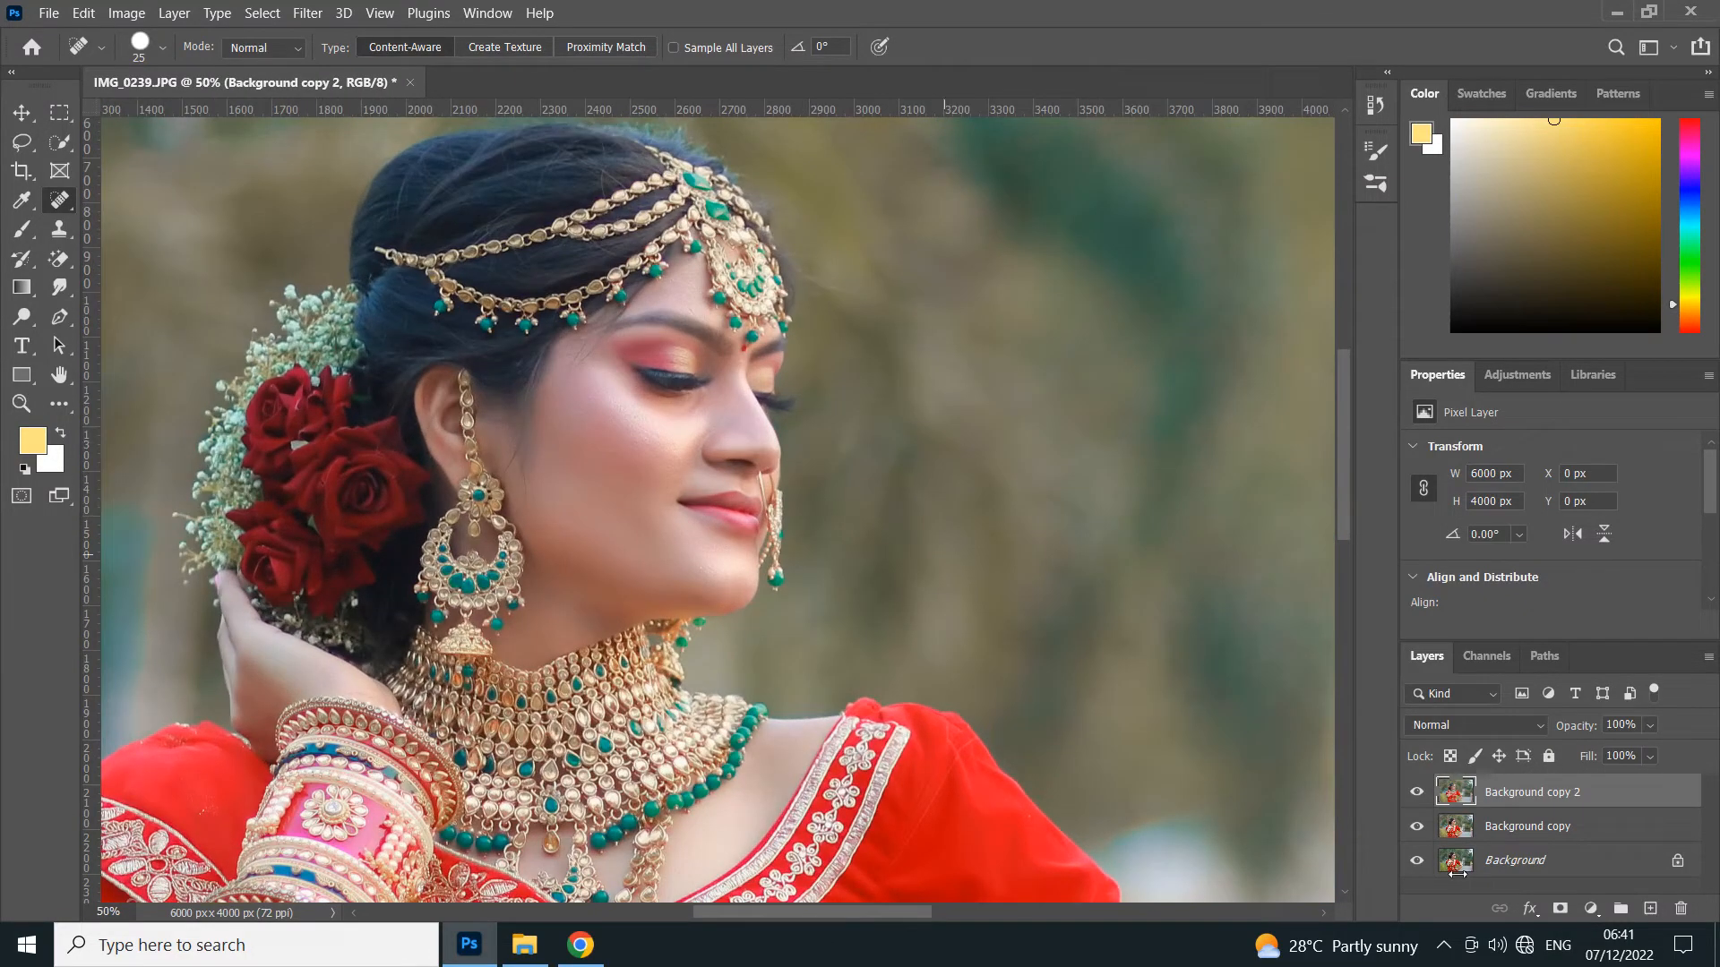
left_click(1416, 791)
left_click(1417, 792)
left_click(1418, 793)
left_click(1417, 792)
left_click(1417, 791)
left_click(1417, 792)
left_click(1417, 791)
left_click(1417, 792)
Add a black mask hiding the Background copy 2 layer and ready a white 150 px brush for it.
left_click(1559, 908, "alt")
key("b")
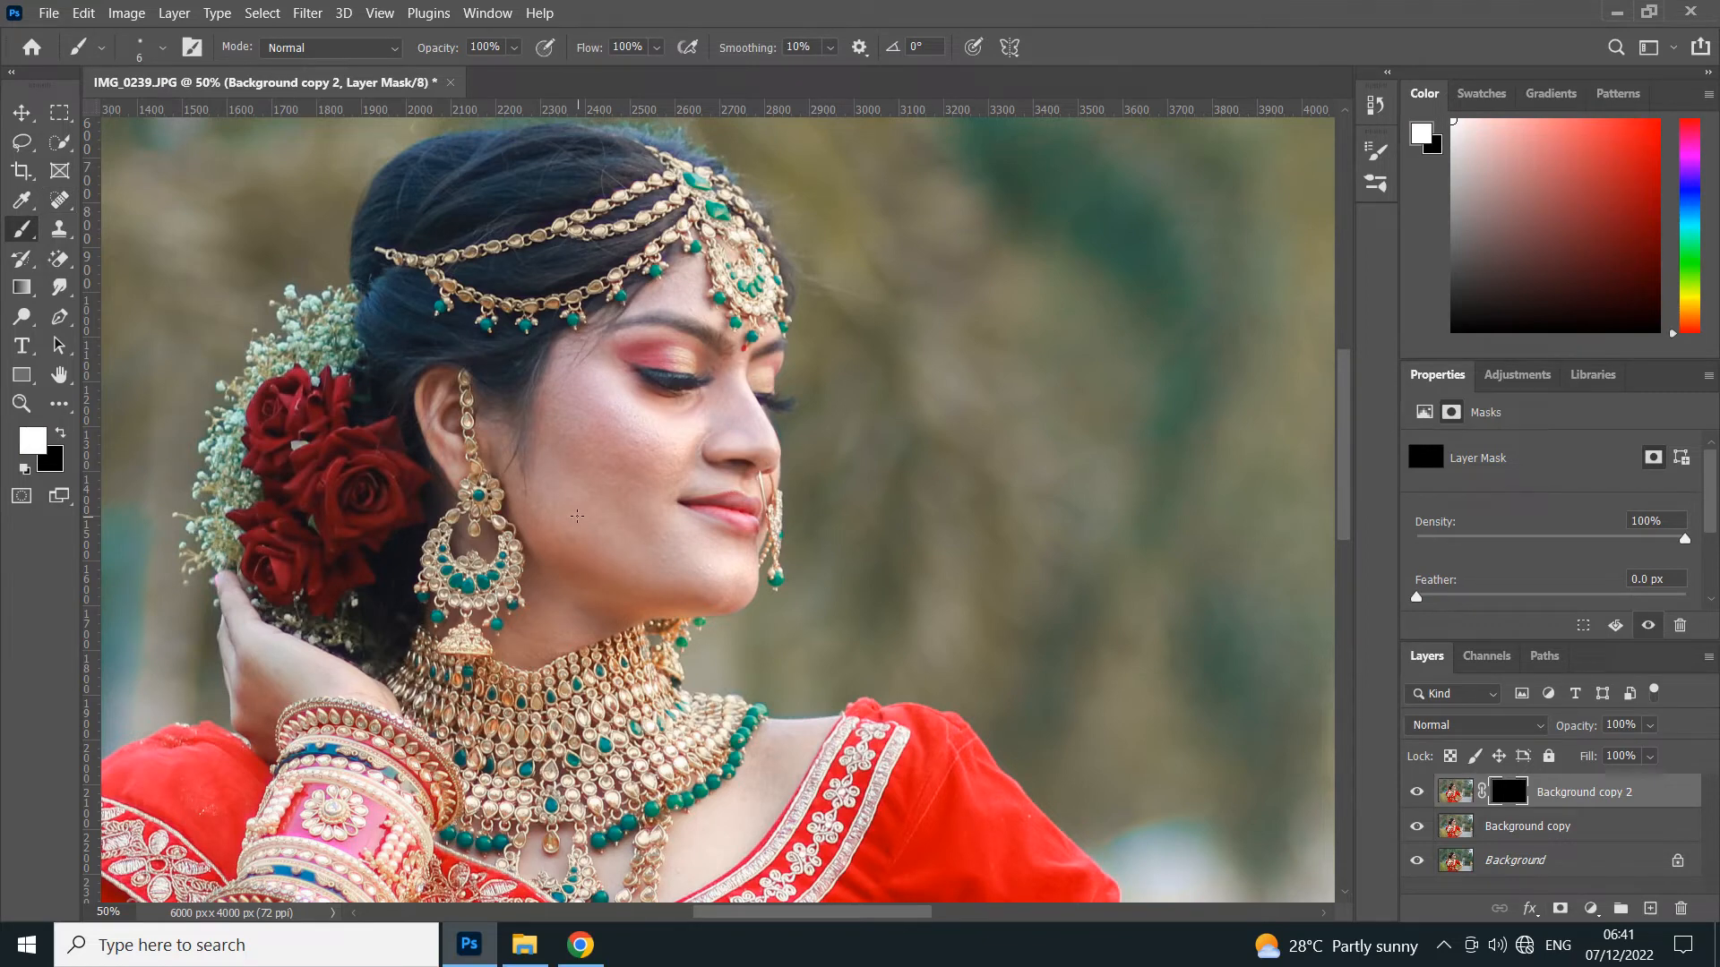
key("bracketright")
key("bracketright")
key("bracketright")
key("bracketright")
key("bracketright")
key("bracketright")
key("bracketright")
key("bracketright")
key("bracketright")
key("bracketright")
key("bracketright")
key("bracketleft")
key("bracketleft")
key("bracketleft")
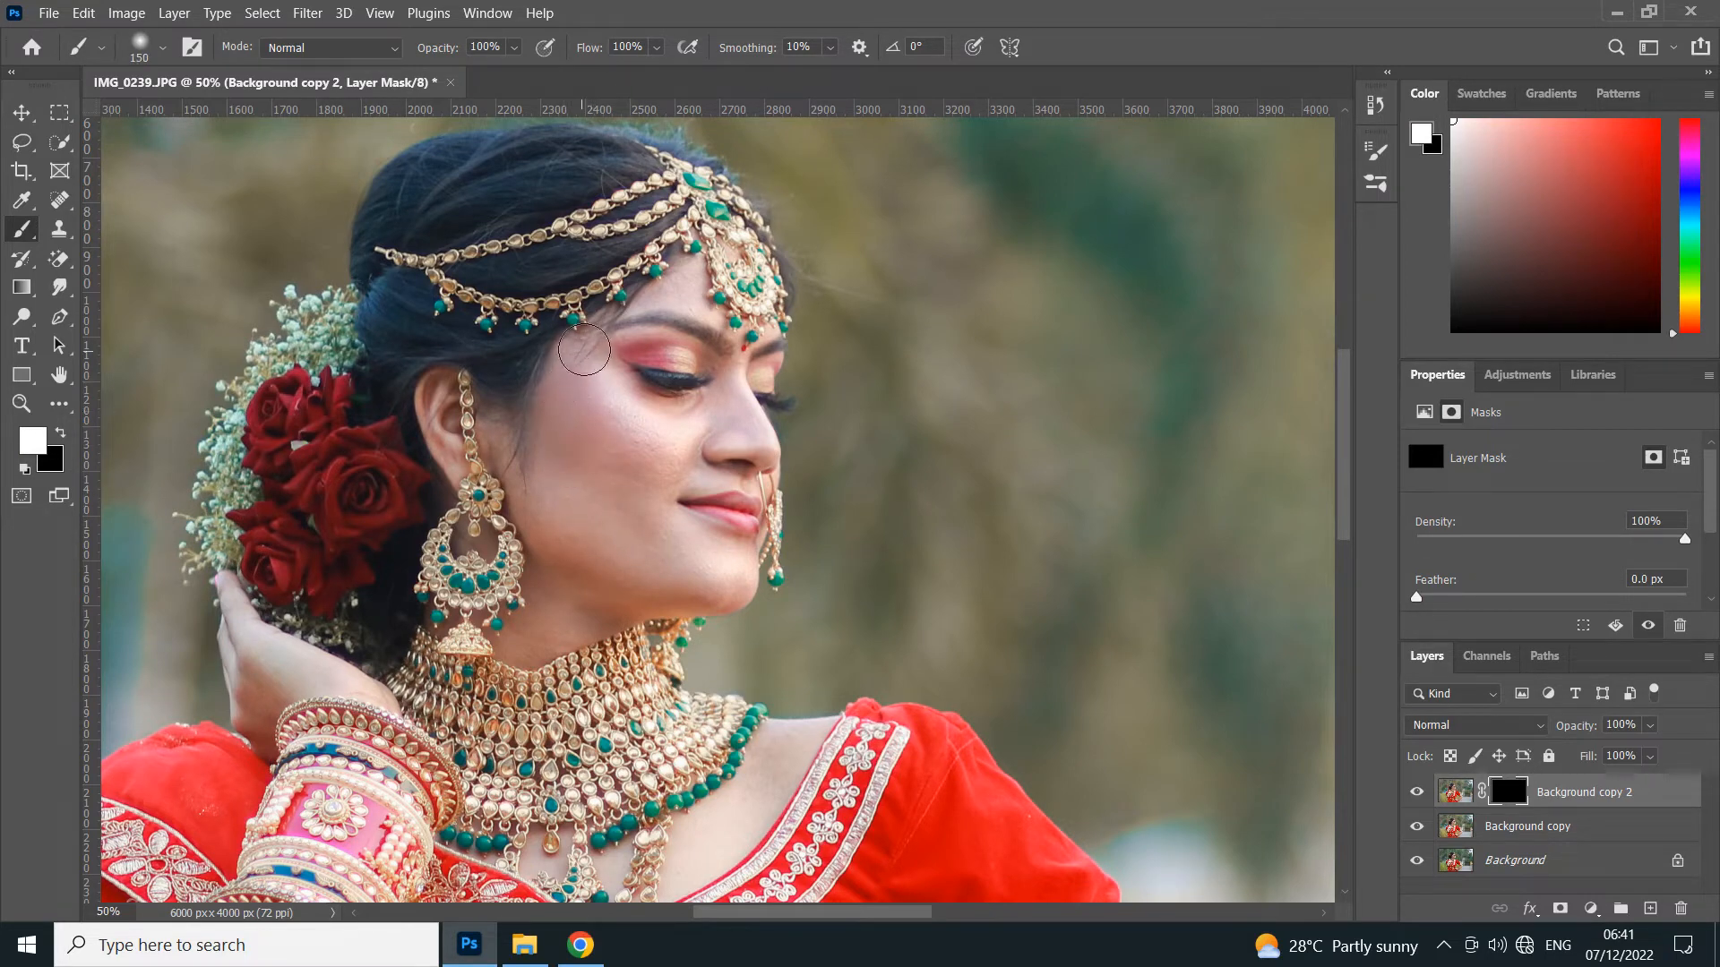
Paint white on the mask over the bride's face, enlarging the brush to 200 px for the broader areas.
mouse_move(655, 440)
left_mouse_down()
mouse_move(570, 453)
mouse_move(602, 479)
mouse_move(563, 461)
mouse_move(553, 516)
left_mouse_up()
key("bracketright")
key("bracketright")
mouse_move(614, 586)
left_mouse_down()
mouse_move(640, 497)
mouse_move(711, 579)
mouse_move(676, 511)
mouse_move(690, 456)
mouse_move(717, 547)
mouse_move(716, 415)
mouse_move(638, 361)
mouse_move(660, 354)
mouse_move(680, 287)
mouse_move(606, 328)
mouse_move(660, 332)
mouse_move(686, 364)
mouse_move(763, 360)
mouse_move(722, 596)
mouse_move(554, 618)
mouse_move(527, 644)
mouse_move(601, 603)
mouse_move(442, 385)
mouse_move(452, 487)
left_mouse_up()
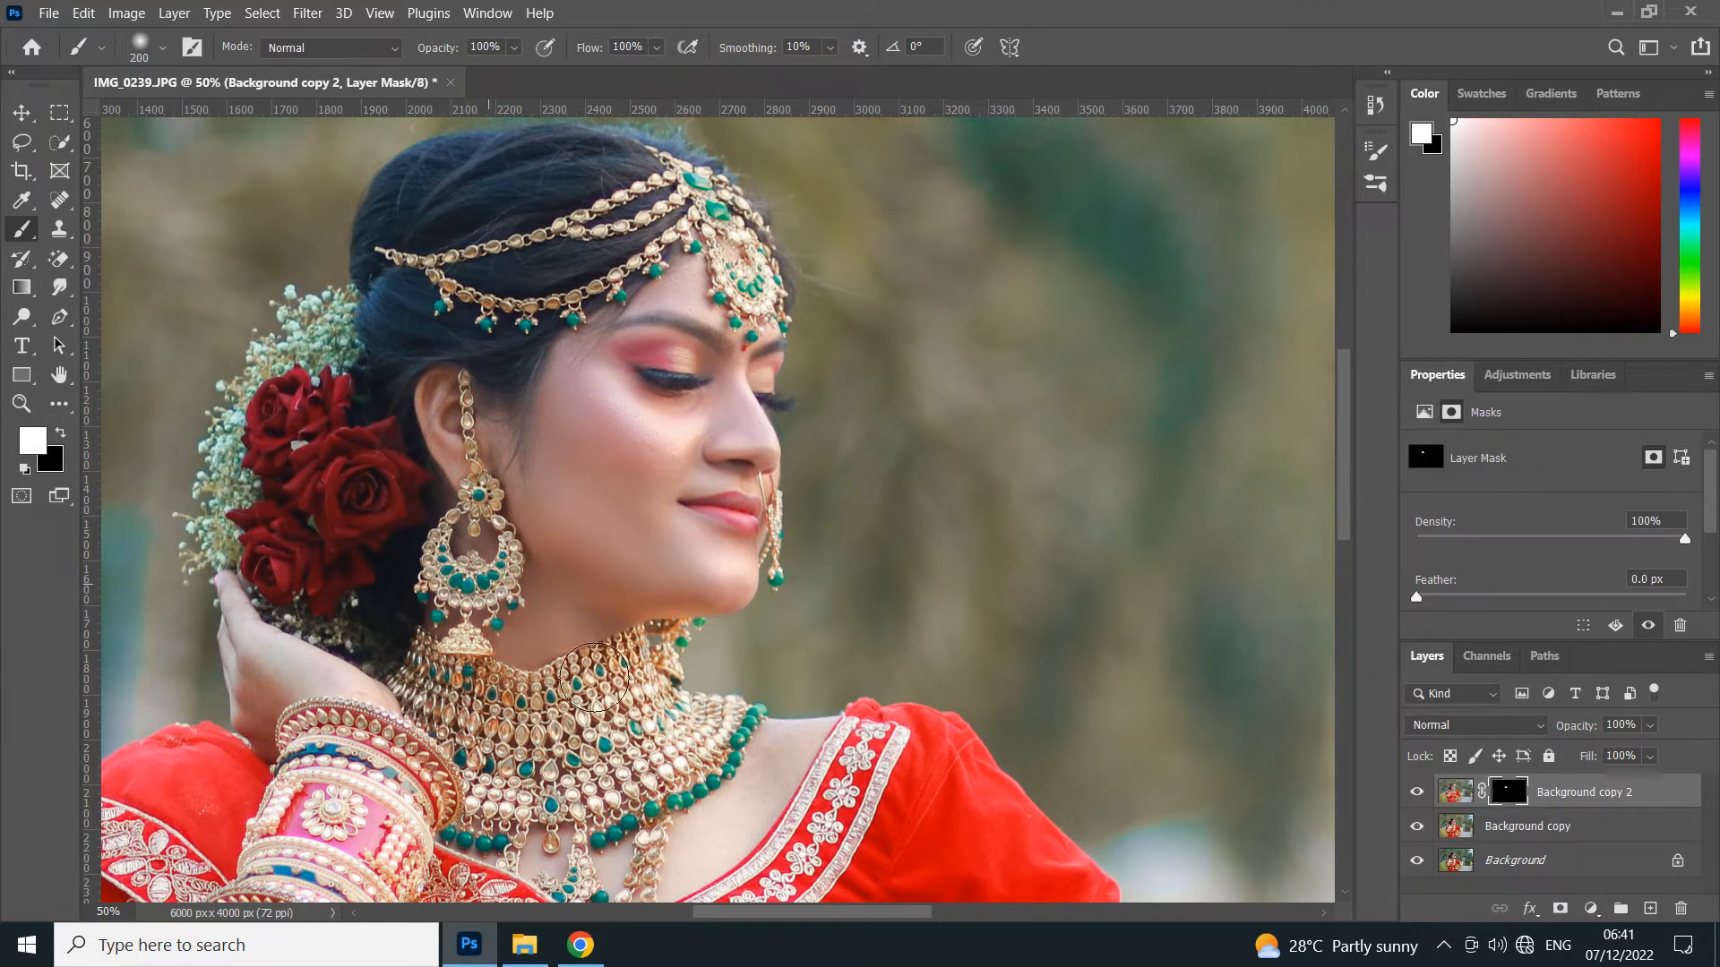
Reveal the smoothing on the skin around the necklace and on the raised hand with a 125 px brush.
scroll(593, 692, "down", 2)
key("bracketleft")
key("bracketleft")
key("bracketleft")
mouse_move(700, 727)
left_mouse_down()
mouse_move(704, 803)
mouse_move(640, 821)
mouse_move(658, 834)
mouse_move(657, 781)
mouse_move(597, 806)
left_mouse_up()
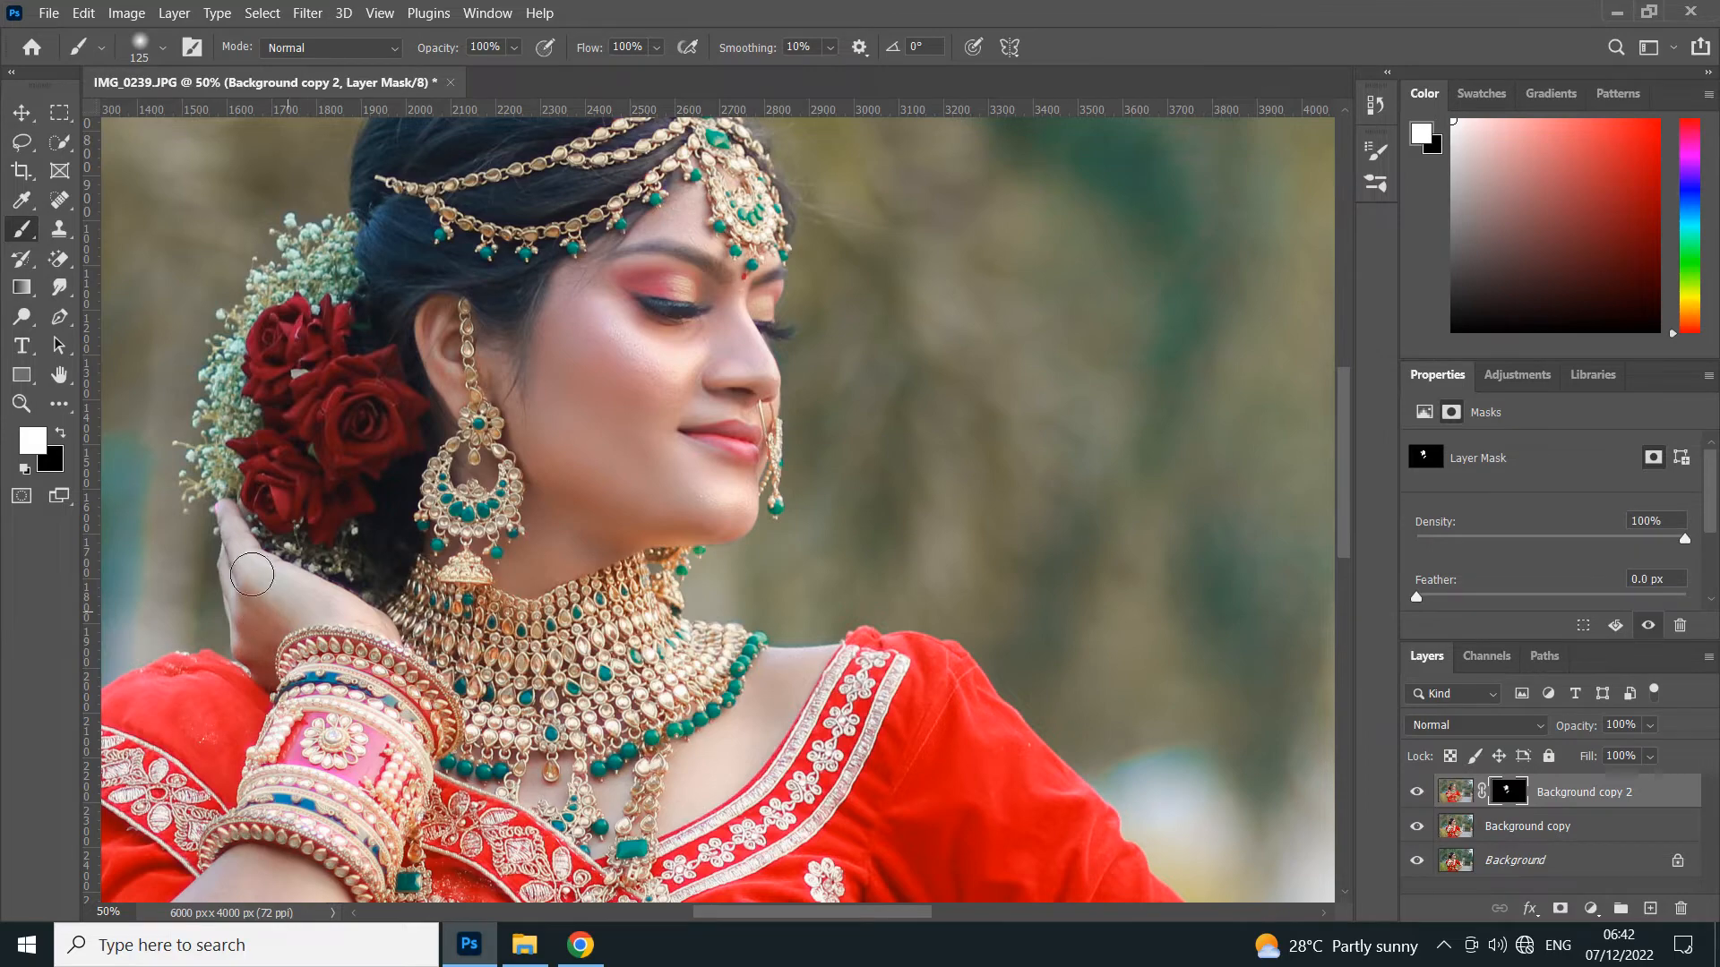
mouse_move(231, 531)
left_mouse_down()
mouse_move(249, 587)
mouse_move(368, 619)
left_mouse_up()
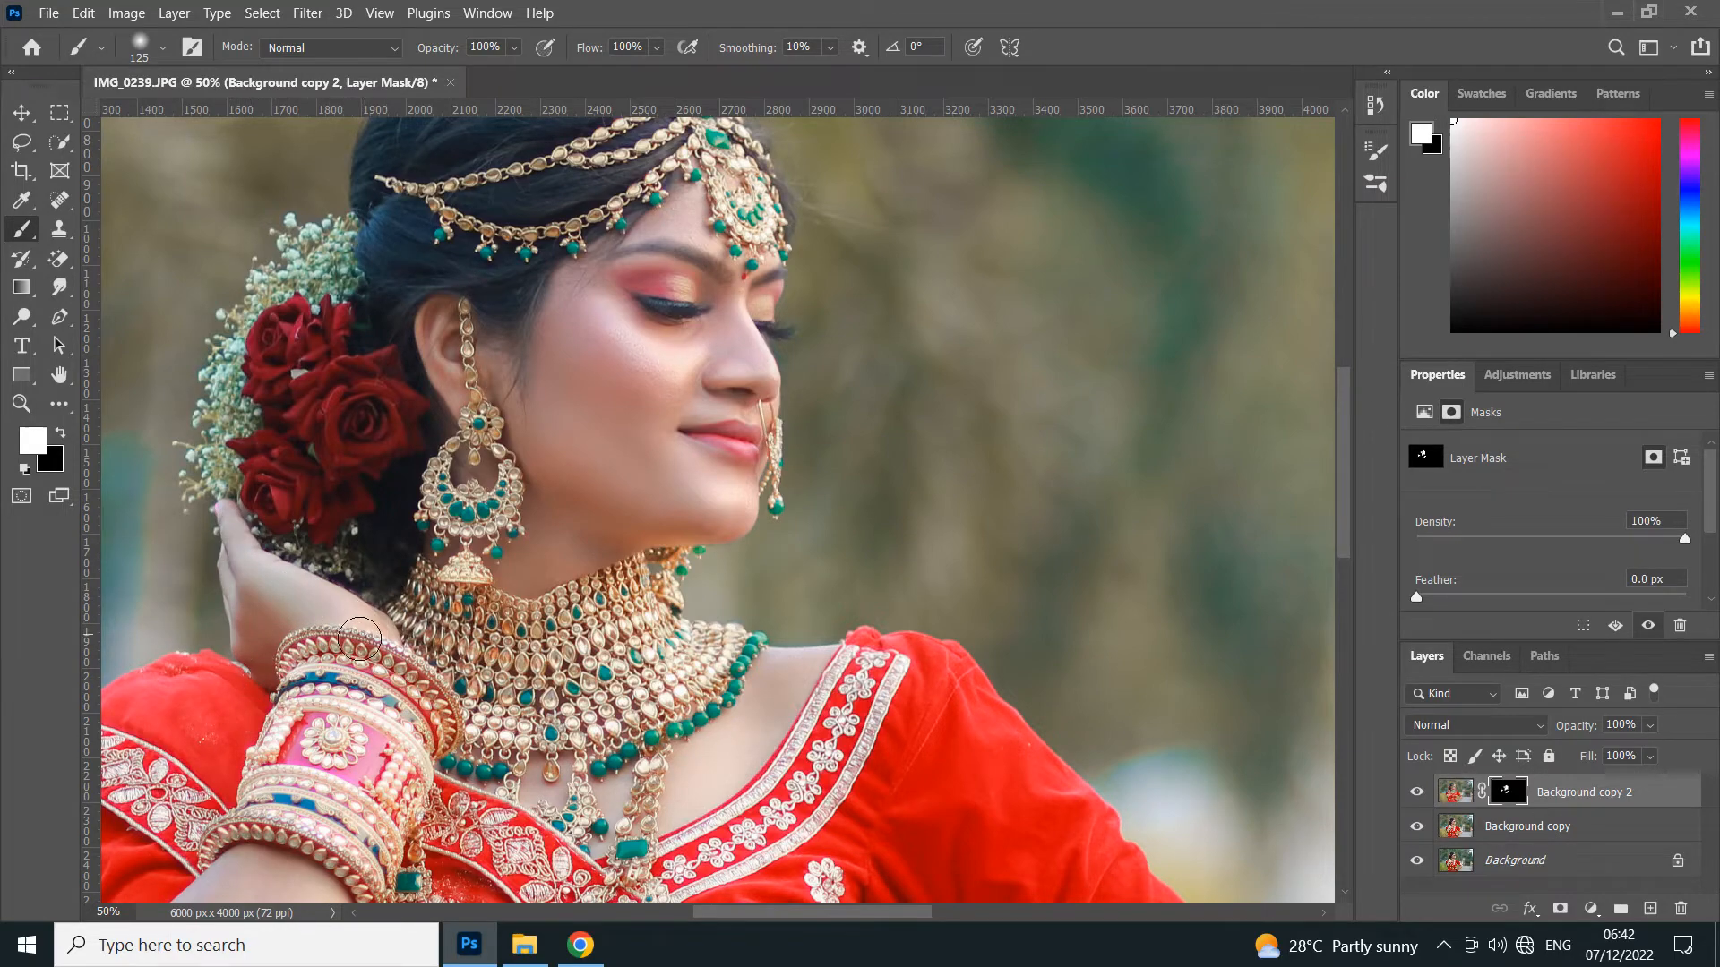
Paint the smoothing in over the raised forearm and elbow with a 200 px brush.
scroll(268, 709, "down", 3)
key("bracketright")
left_click_drag(261, 706, 454, 691)
key("bracketright")
key("bracketright")
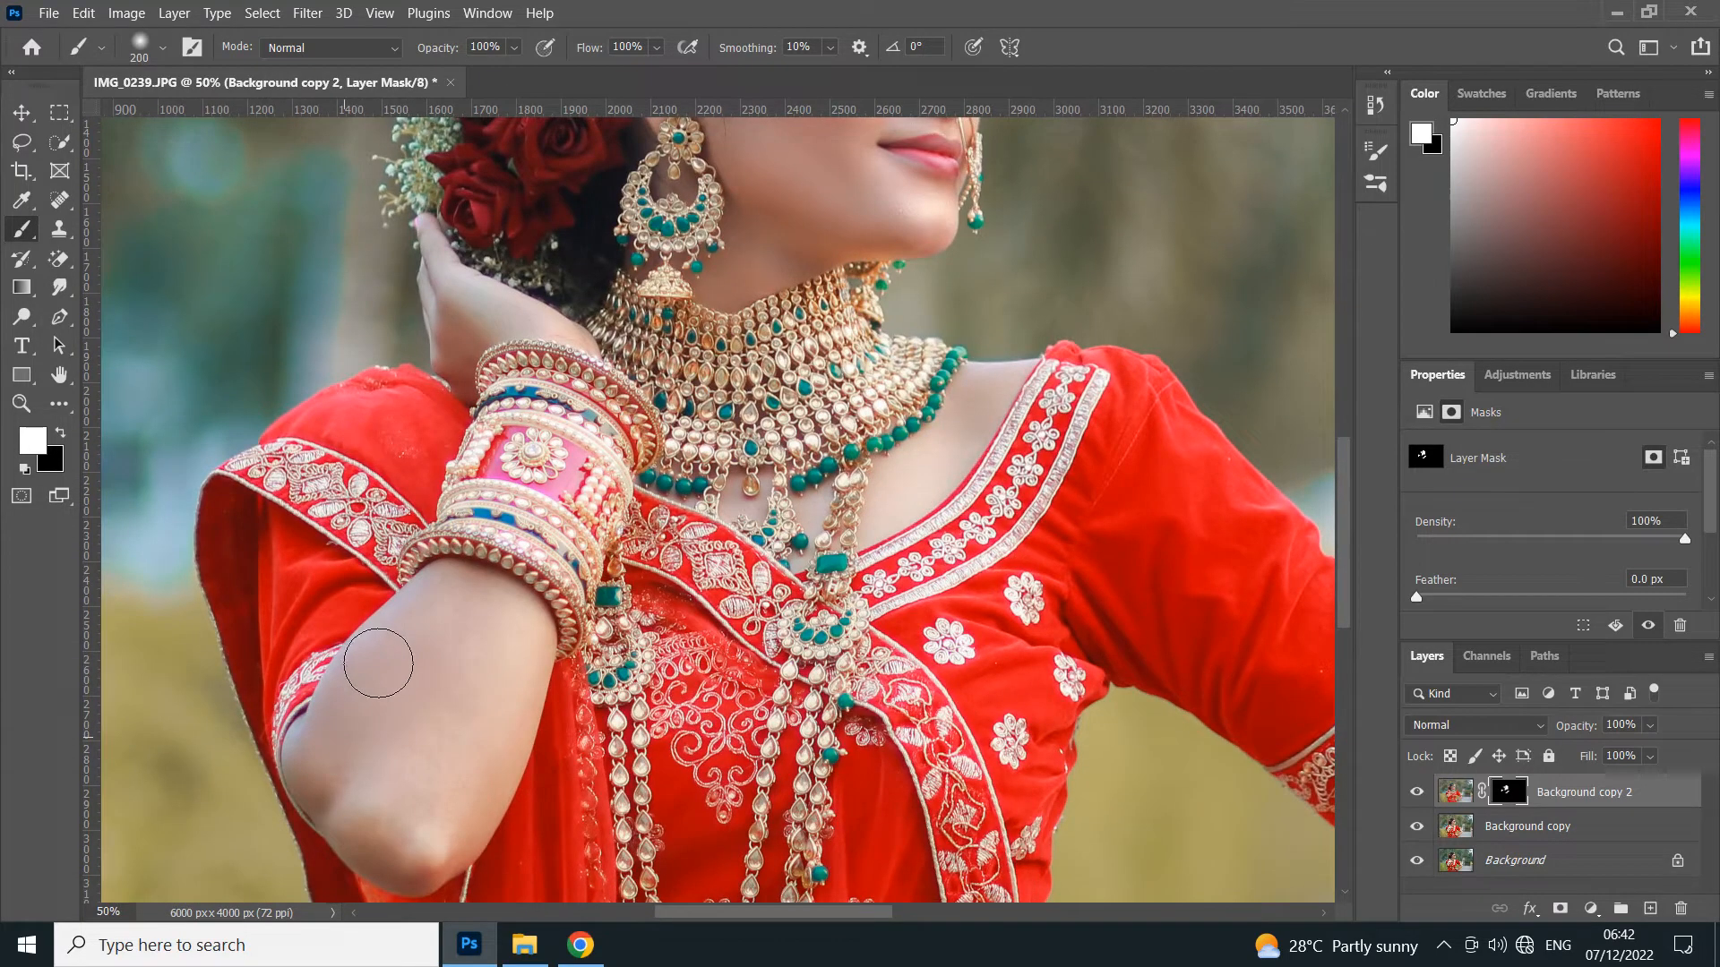
mouse_move(462, 602)
left_mouse_down()
mouse_move(531, 633)
mouse_move(434, 835)
mouse_move(373, 756)
mouse_move(345, 809)
mouse_move(313, 753)
mouse_move(386, 859)
mouse_move(460, 861)
mouse_move(409, 868)
mouse_move(368, 819)
mouse_move(400, 754)
mouse_move(578, 627)
left_mouse_up()
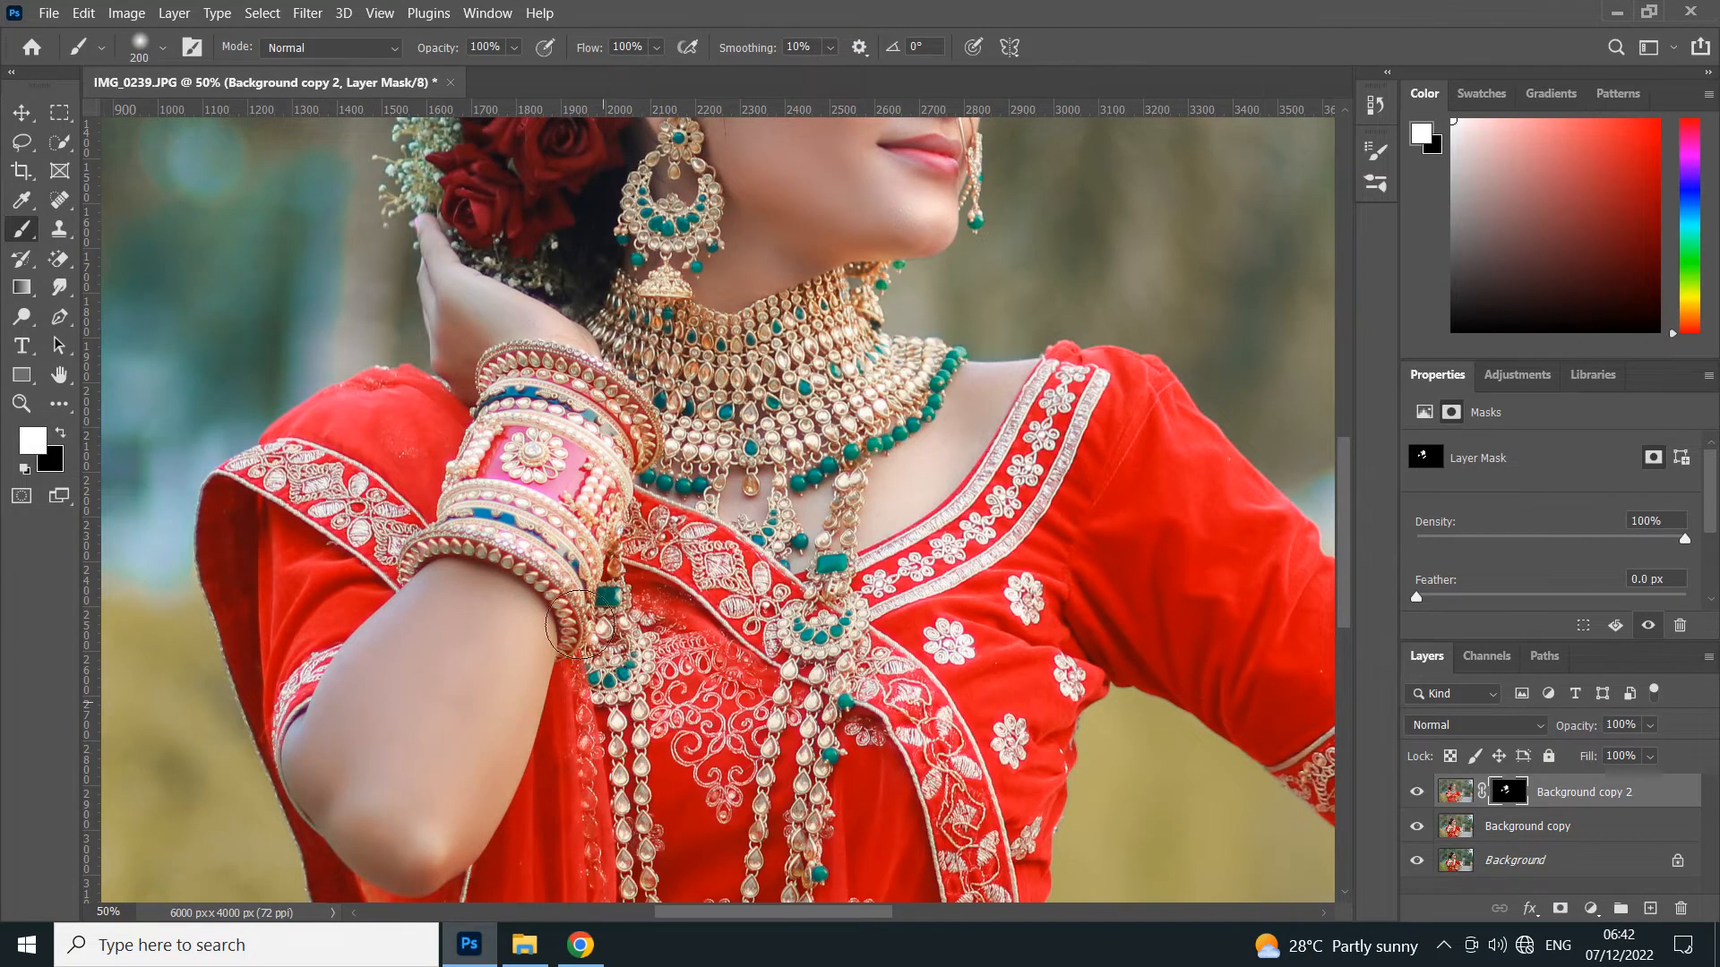
Reveal the smoothing on the hand at the waist, using a smaller brush for the fingers and 125 px for the back of the hand.
left_click_drag(573, 548, 394, 116)
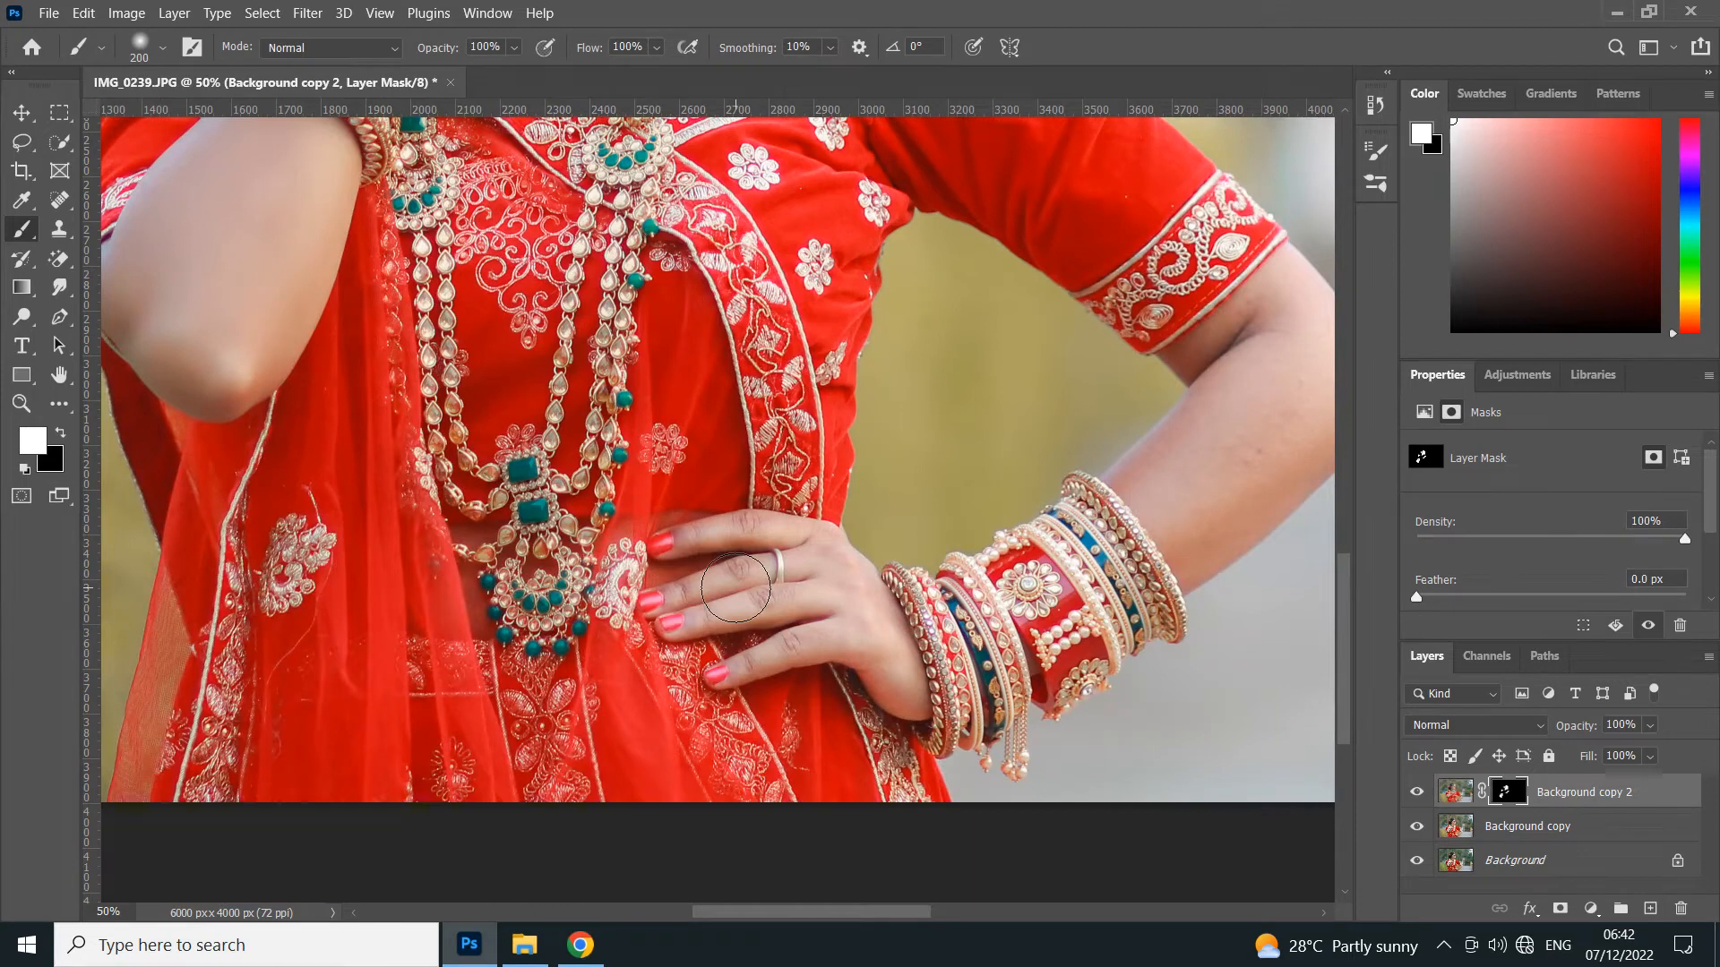
key("bracketleft")
key("bracketleft")
key("bracketleft")
key("bracketleft")
key("bracketleft")
mouse_move(768, 526)
left_mouse_down()
mouse_move(832, 548)
mouse_move(687, 594)
mouse_move(704, 587)
mouse_move(692, 626)
mouse_move(844, 602)
mouse_move(777, 575)
mouse_move(839, 571)
mouse_move(747, 668)
left_mouse_up()
key("bracketright")
key("bracketright")
key("bracketright")
mouse_move(863, 612)
left_mouse_down()
mouse_move(897, 680)
mouse_move(887, 667)
left_mouse_up()
Paint the smoothing in over the other arm between the bangles and the sleeve.
left_click_drag(658, 784, 306, 931)
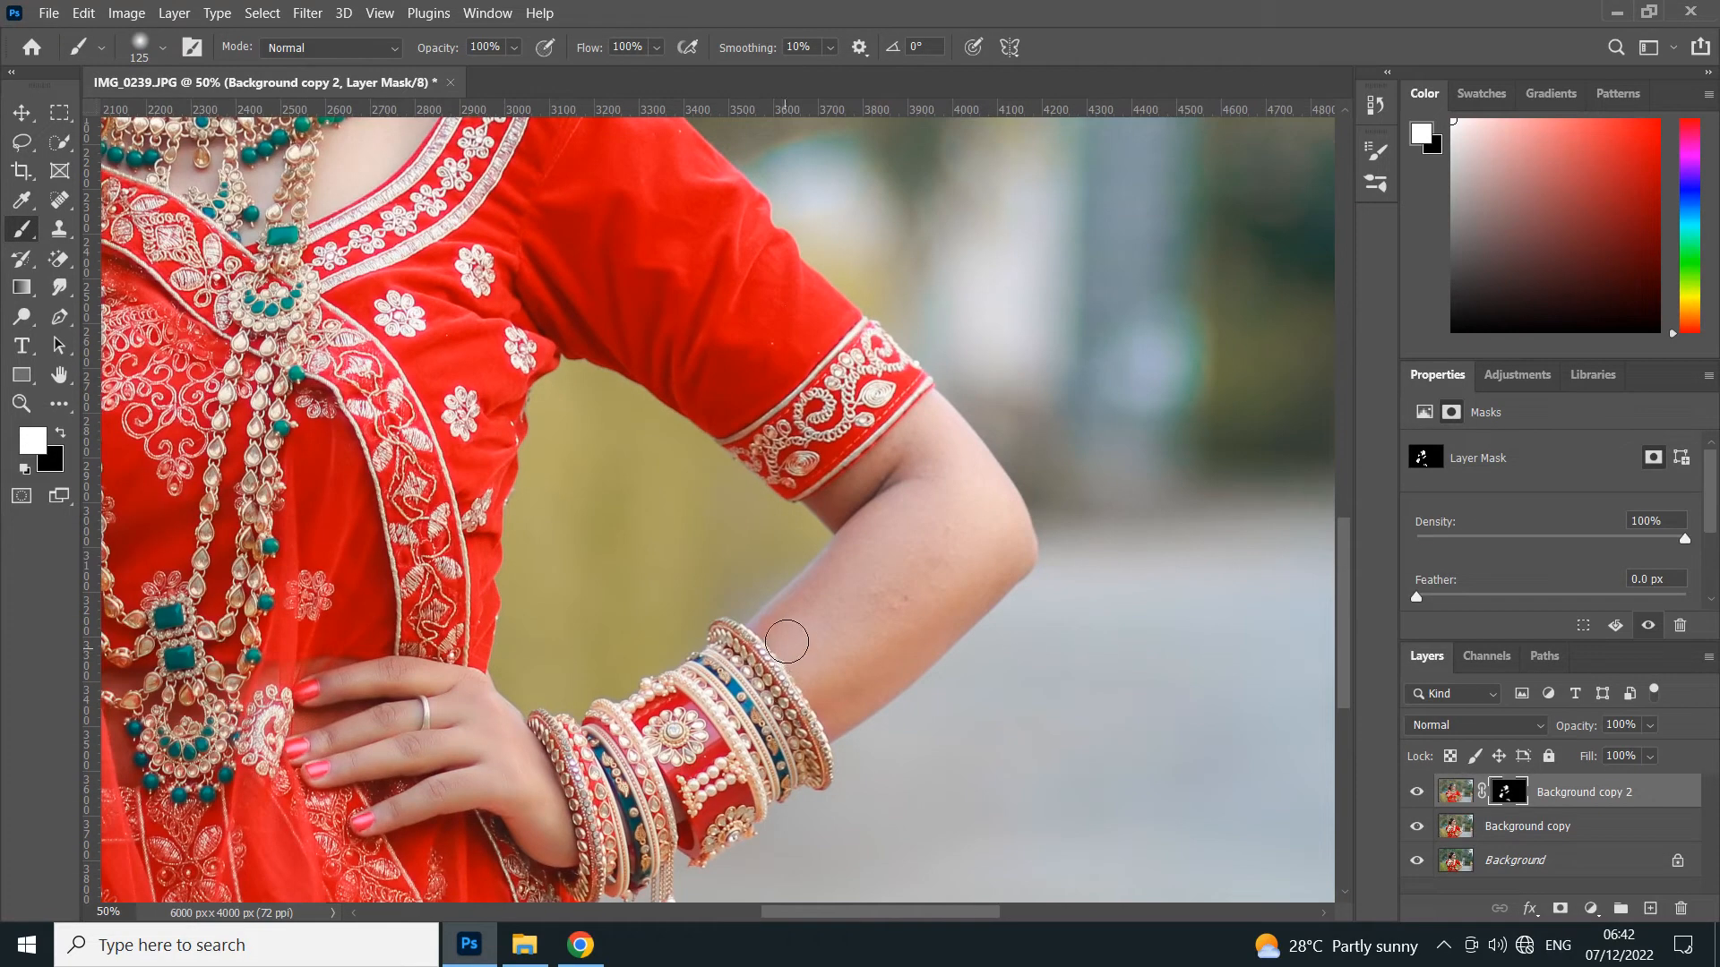
mouse_move(797, 648)
left_mouse_down()
mouse_move(833, 714)
mouse_move(877, 659)
mouse_move(841, 610)
mouse_move(939, 584)
mouse_move(894, 622)
mouse_move(875, 665)
mouse_move(894, 681)
mouse_move(895, 632)
mouse_move(857, 568)
mouse_move(904, 511)
mouse_move(834, 505)
mouse_move(907, 454)
mouse_move(918, 424)
mouse_move(944, 428)
mouse_move(878, 512)
left_mouse_up()
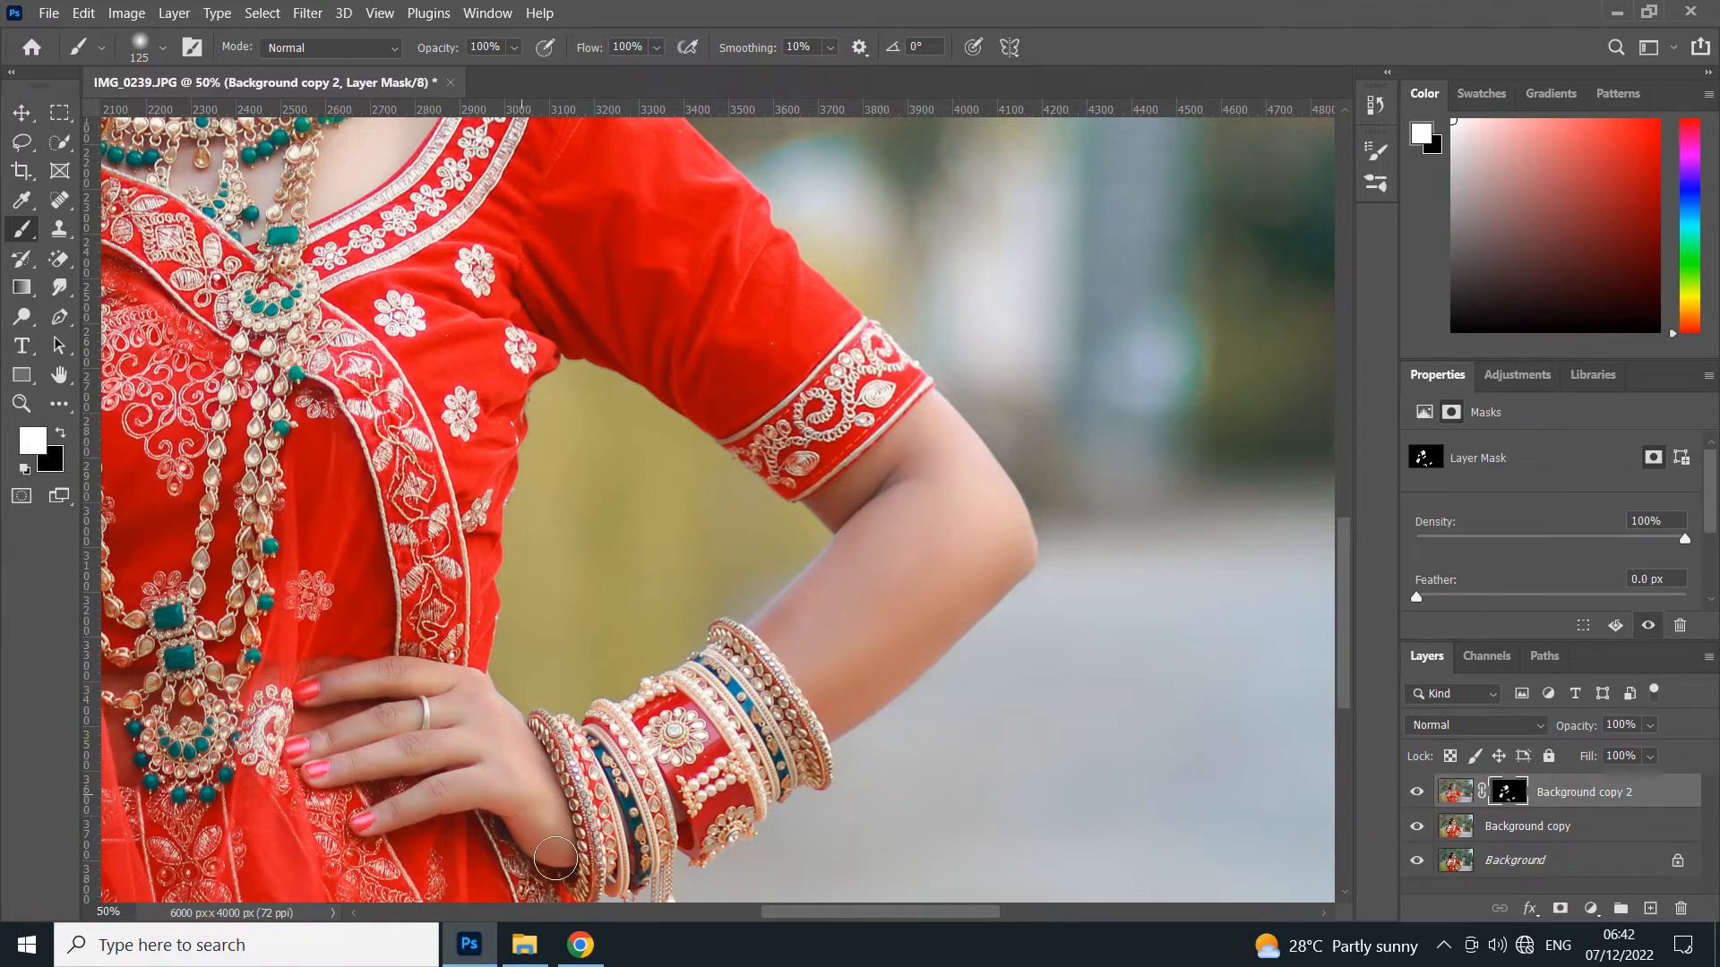
left_click_drag(465, 667, 779, 952)
Set the mask brush to black, 30 px and 73% opacity for detail work on the bride's face.
left_click_drag(588, 566, 629, 663)
key("ctrl+plus")
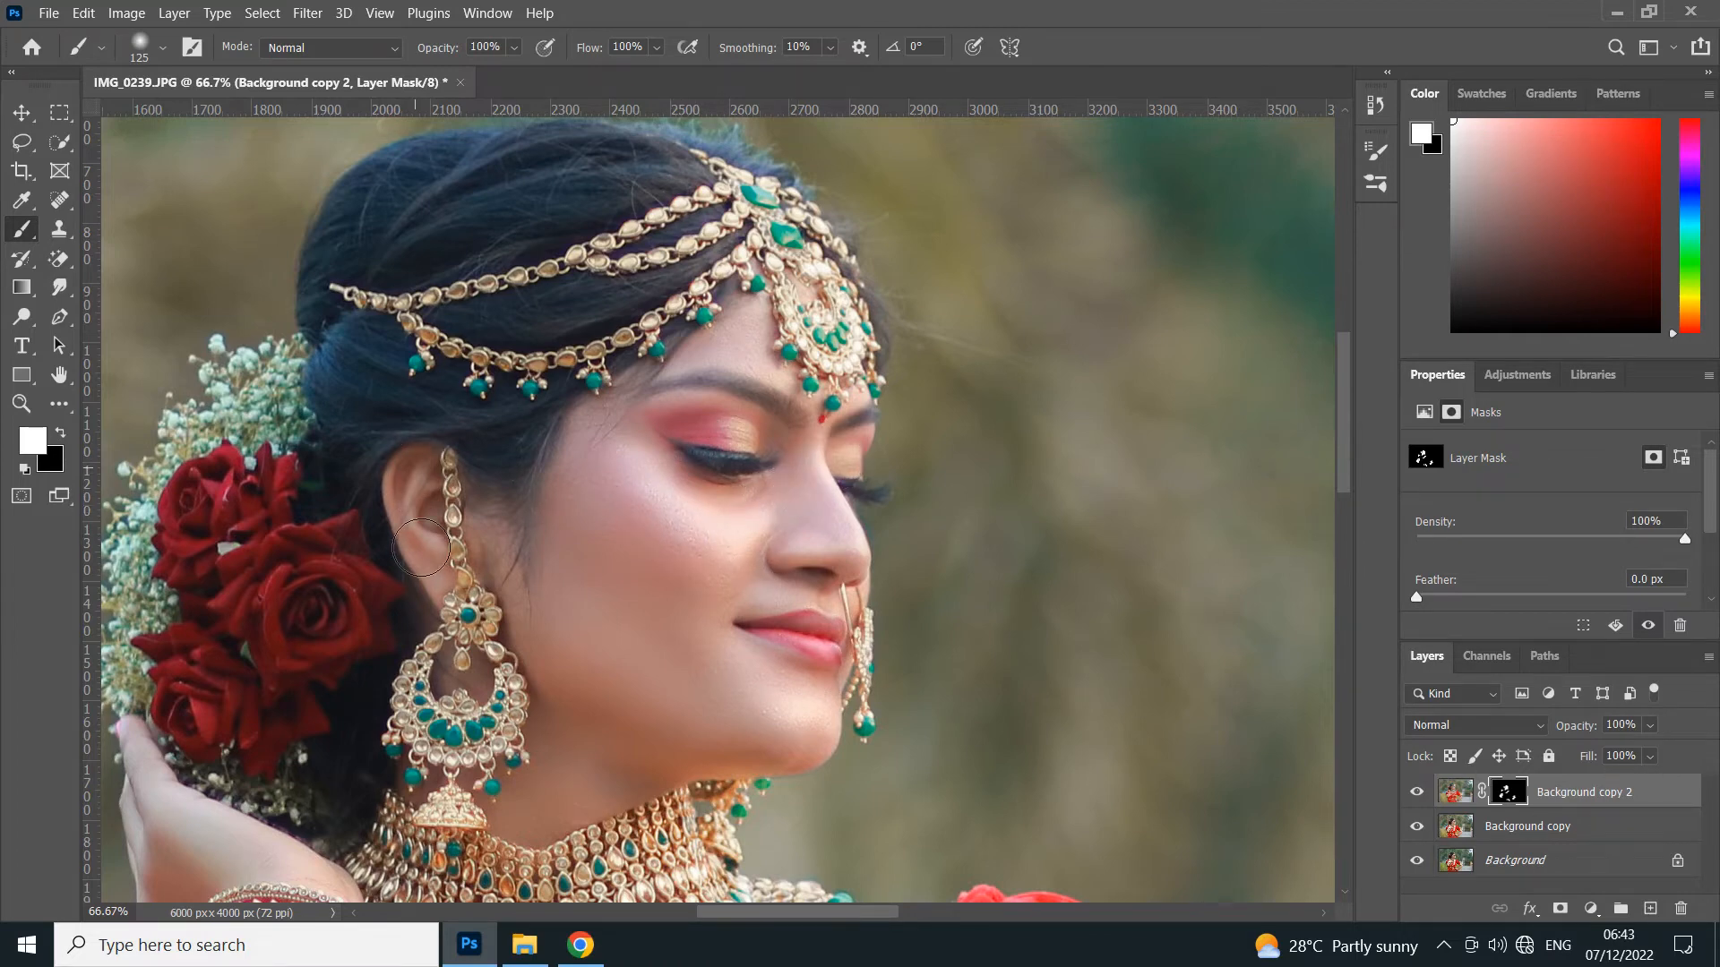
key("bracketleft")
key("bracketleft")
key("ctrl+plus")
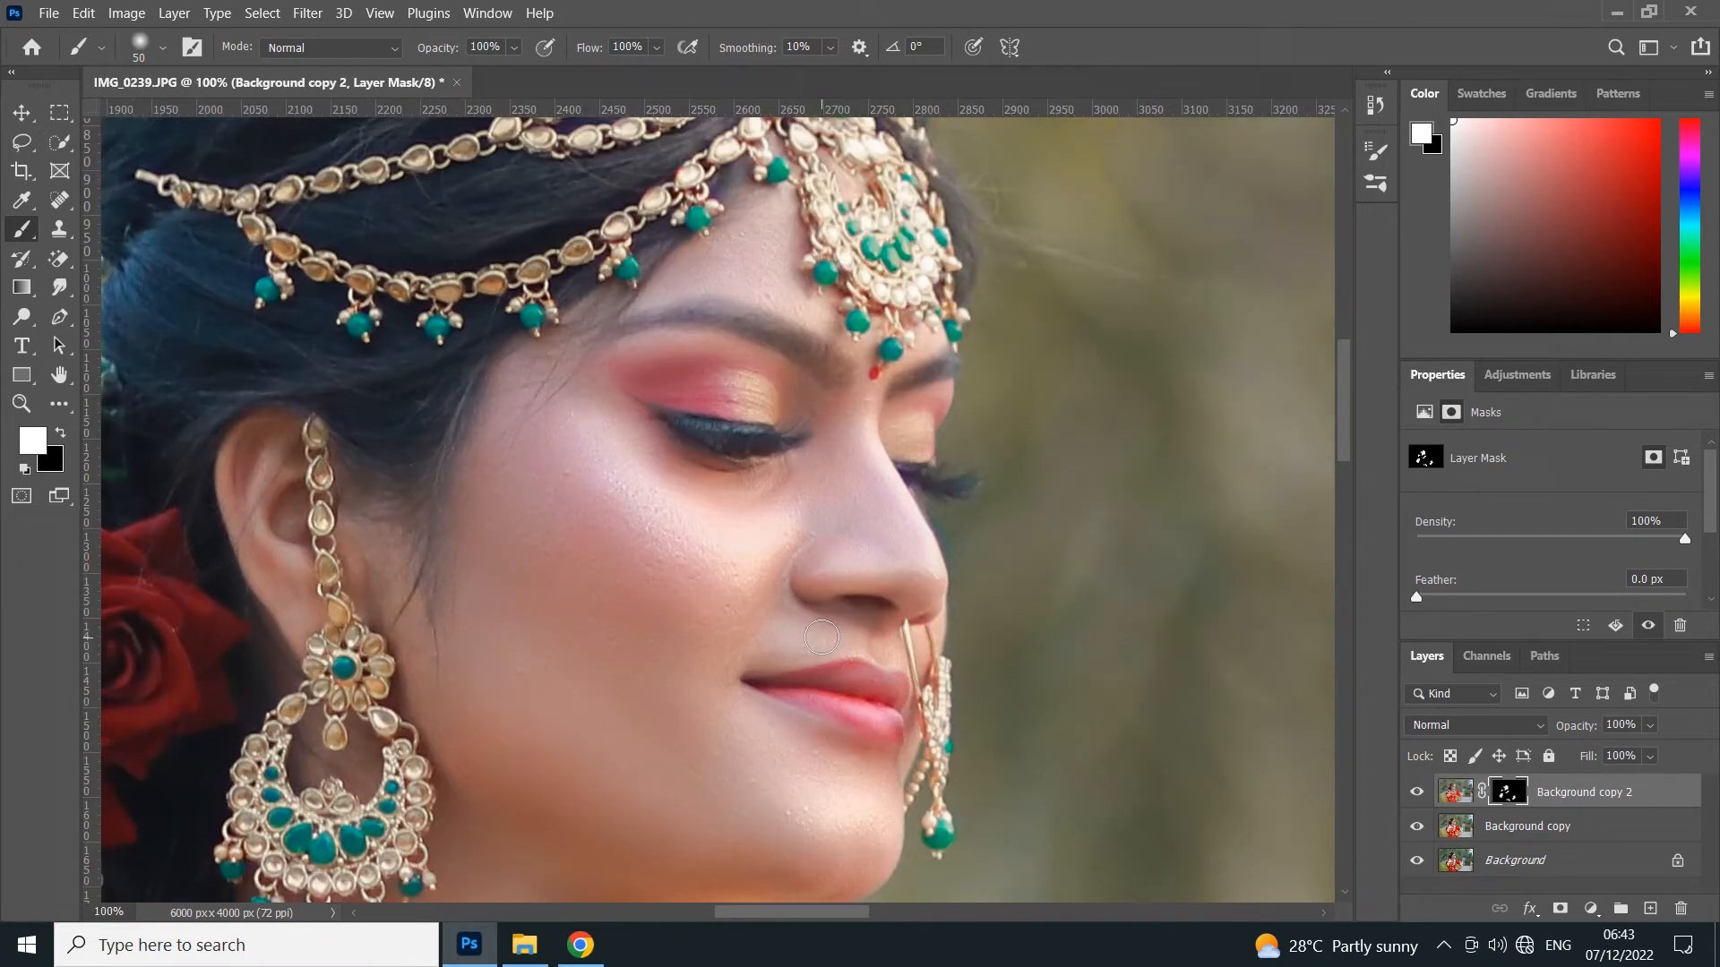
left_click(59, 436)
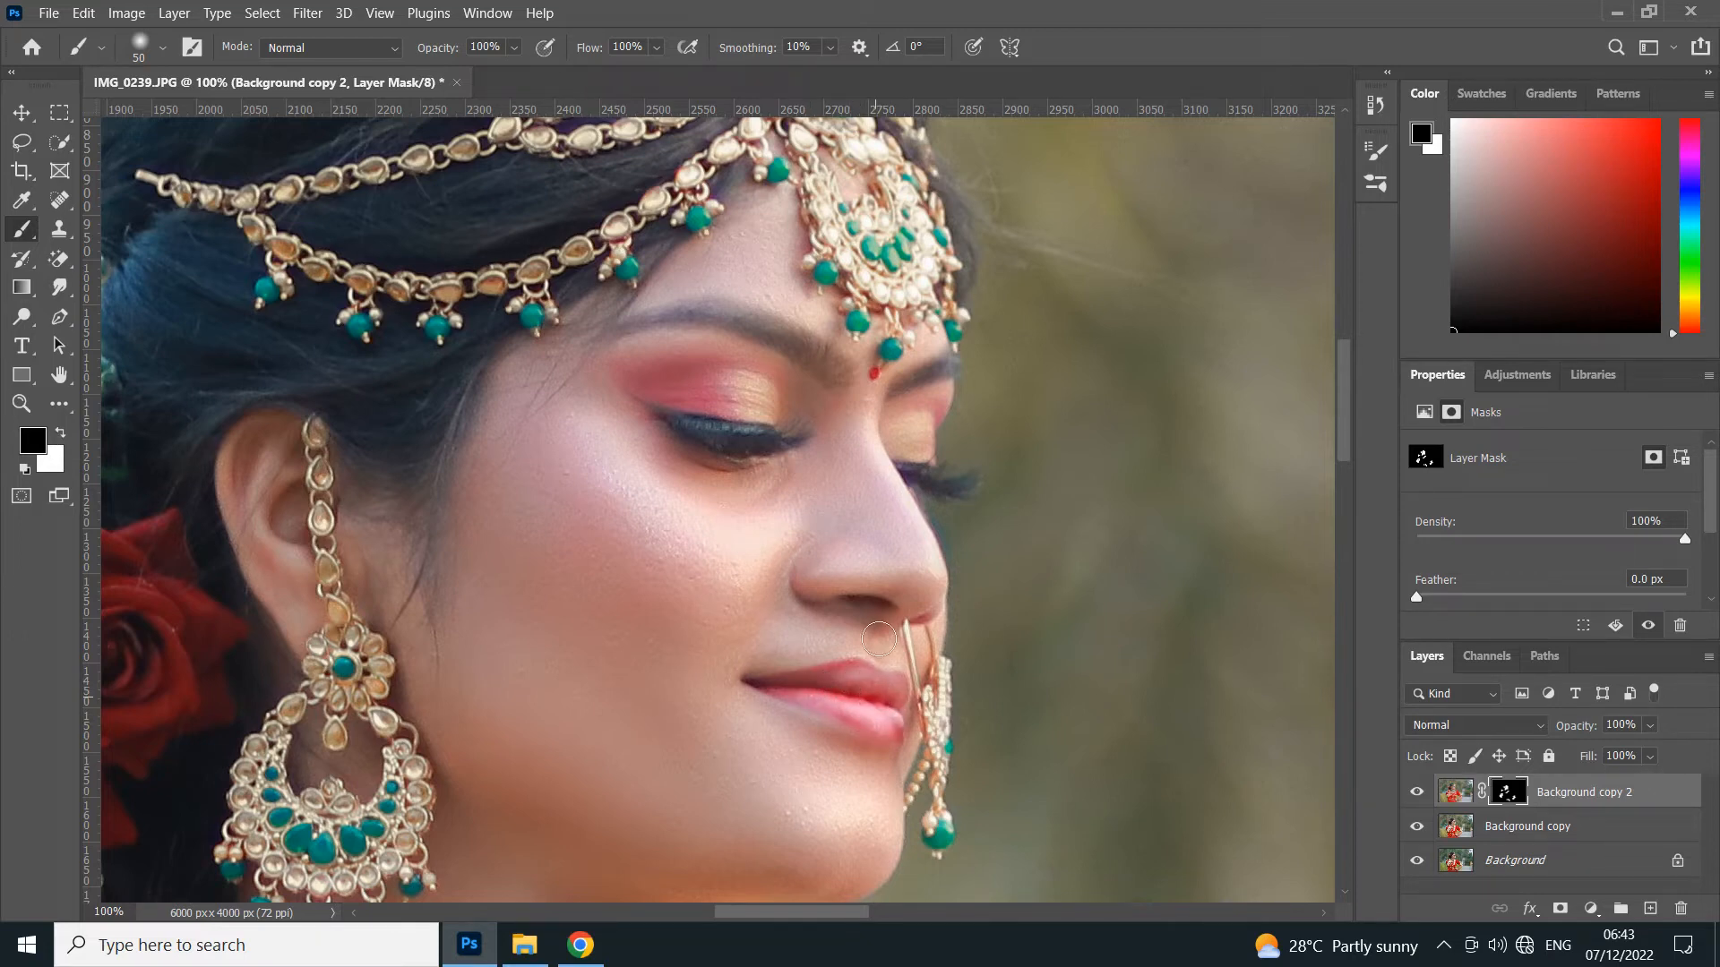
key("bracketleft")
key("bracketleft")
key("bracketleft")
scroll(887, 388, "up", 3)
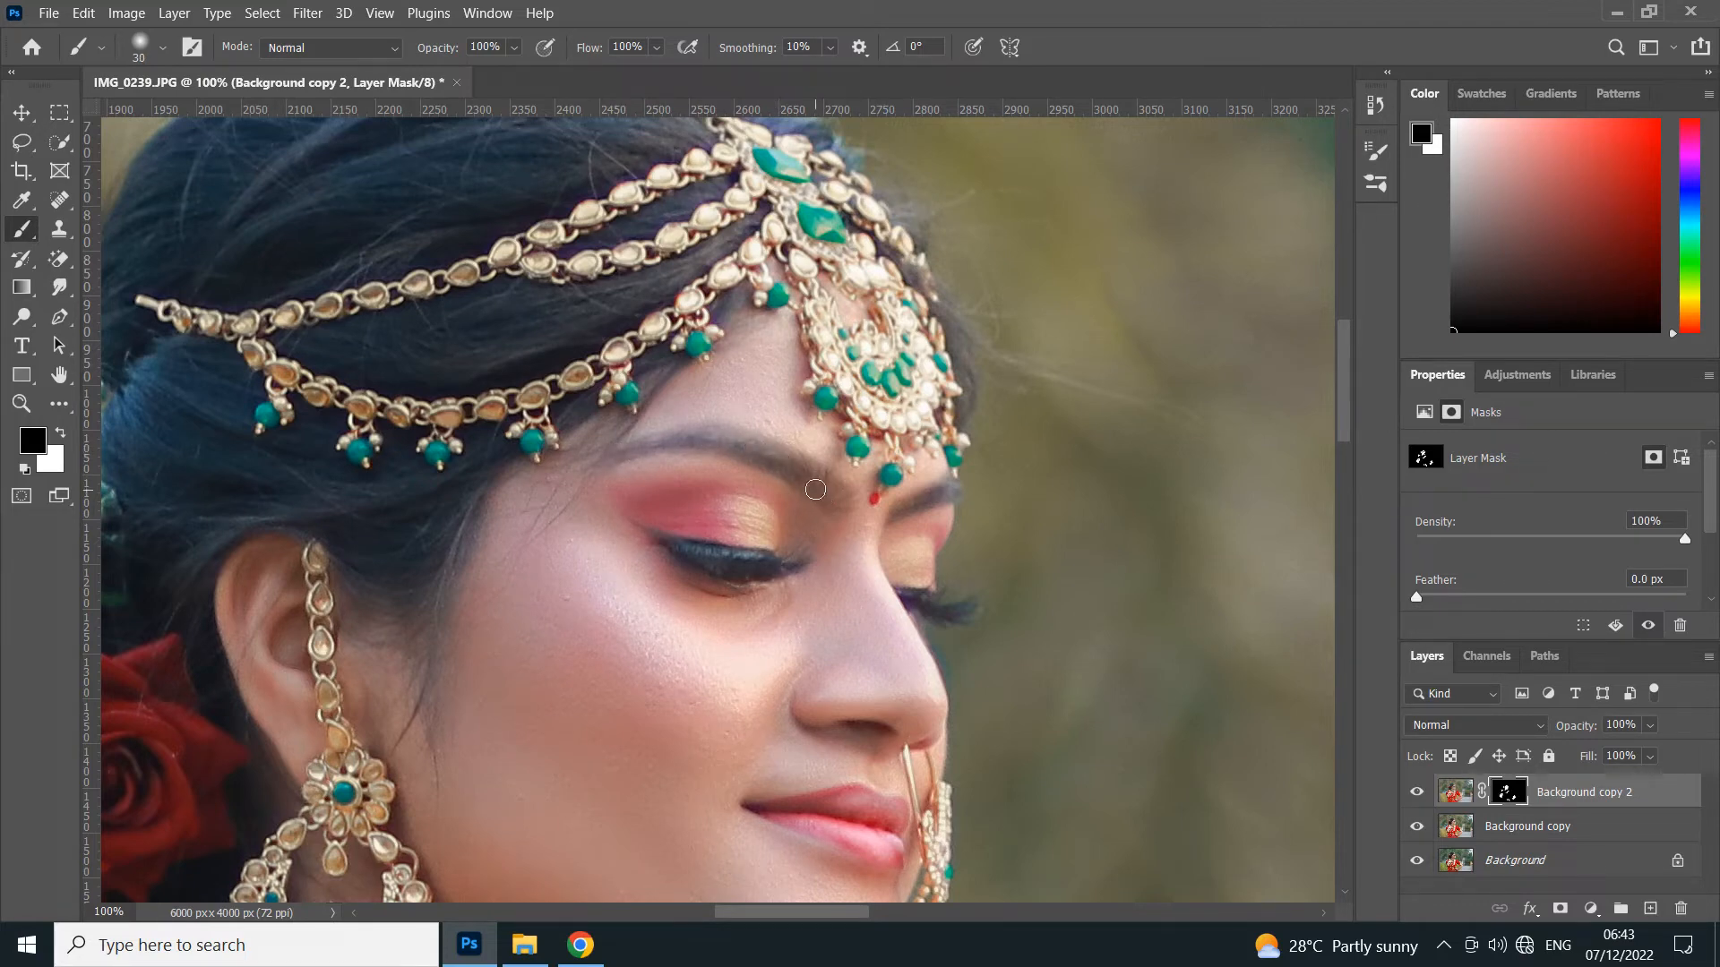
left_click_drag(444, 49, 417, 51)
scroll(948, 563, "down", 3)
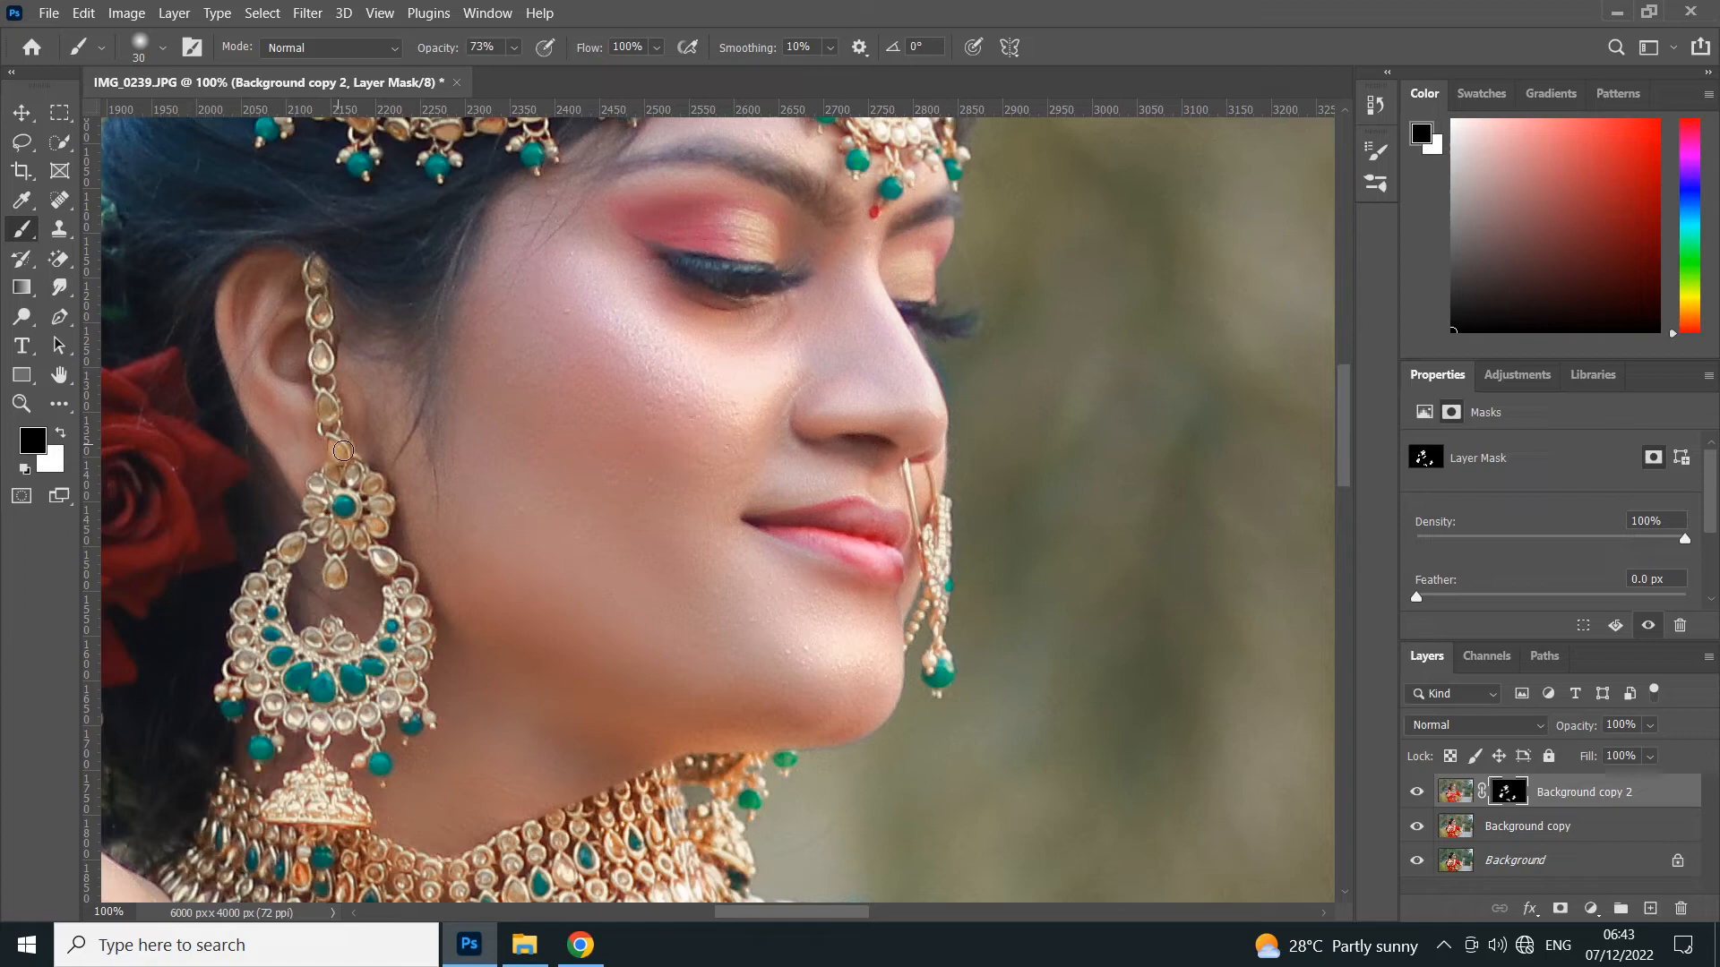
Compare the whole portrait with and without the masked skin smoothing layer.
key("ctrl+minus")
key("ctrl+minus")
key("ctrl+minus")
key("ctrl+minus")
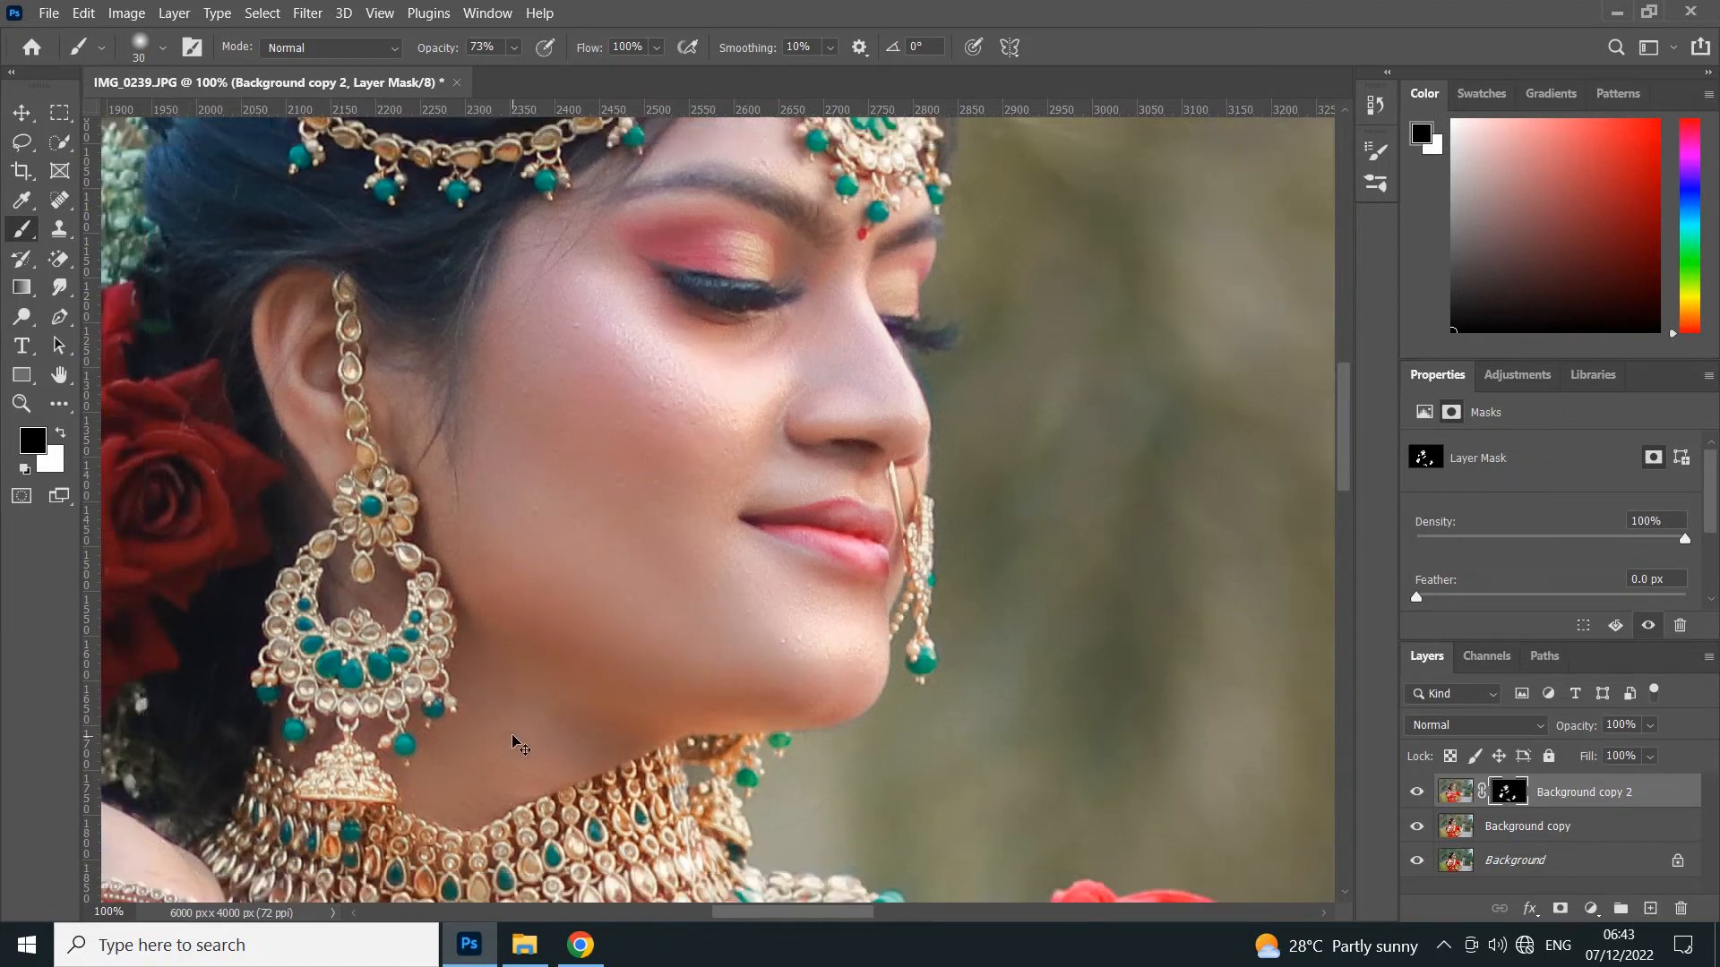
key("ctrl+minus")
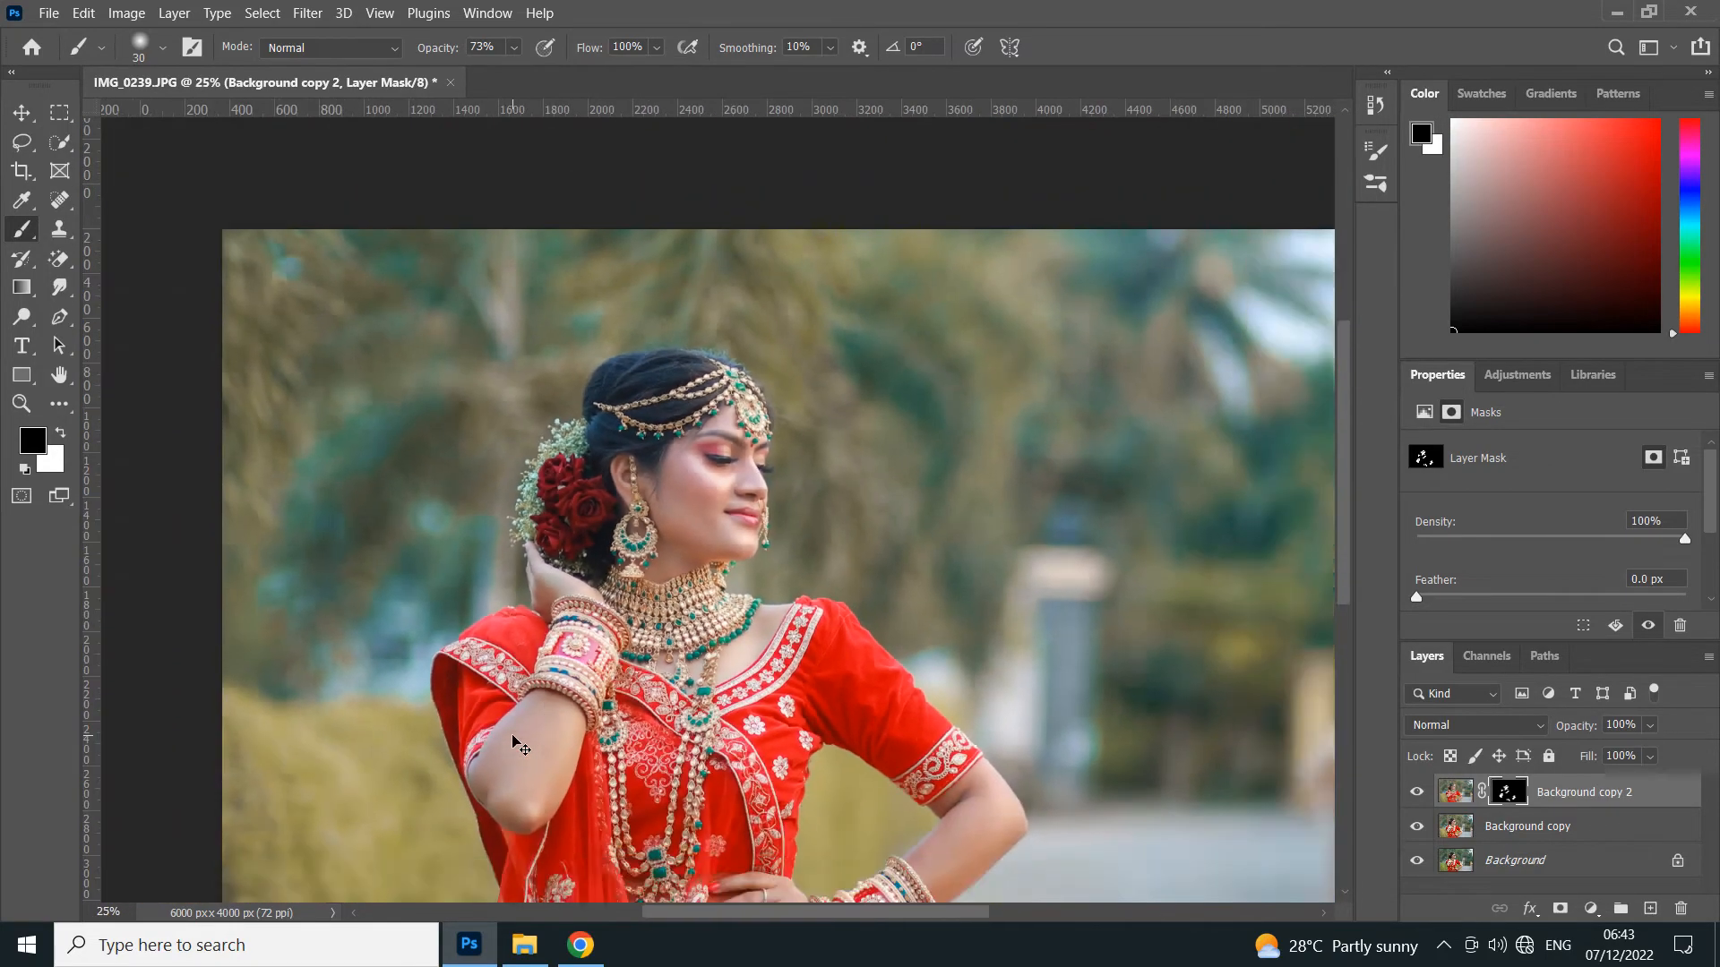
scroll(513, 736, "down", 2)
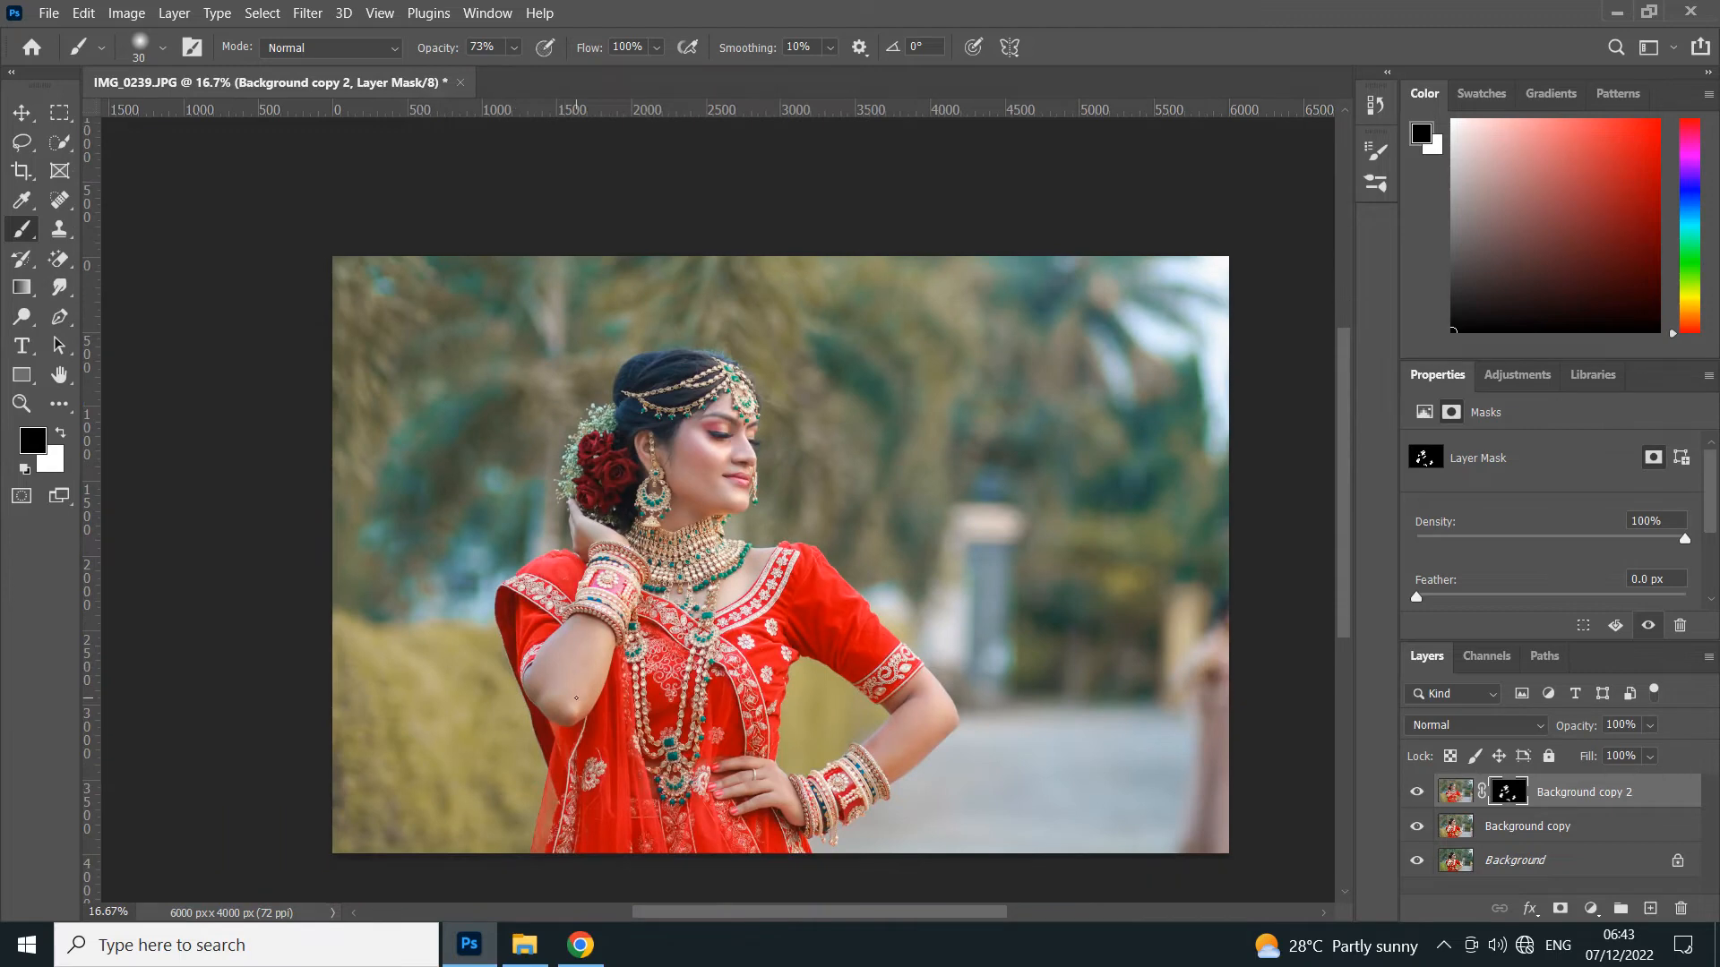
left_click(1416, 793)
left_click(1415, 793)
left_click(1414, 795)
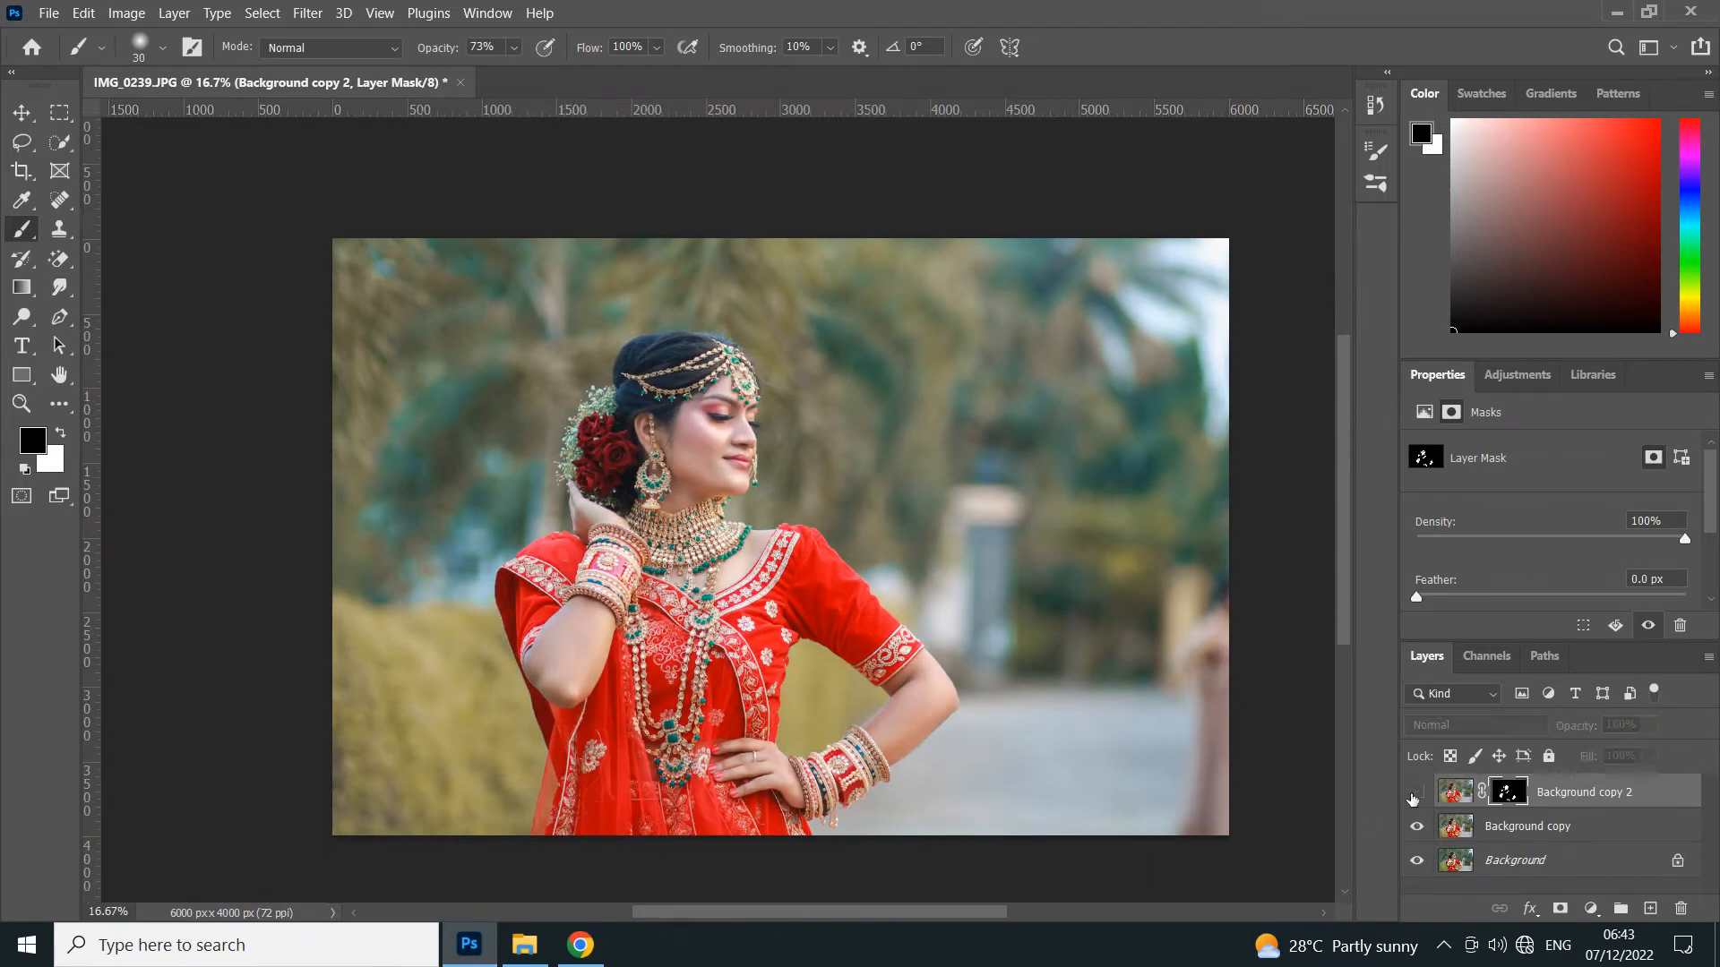
left_click(1414, 794)
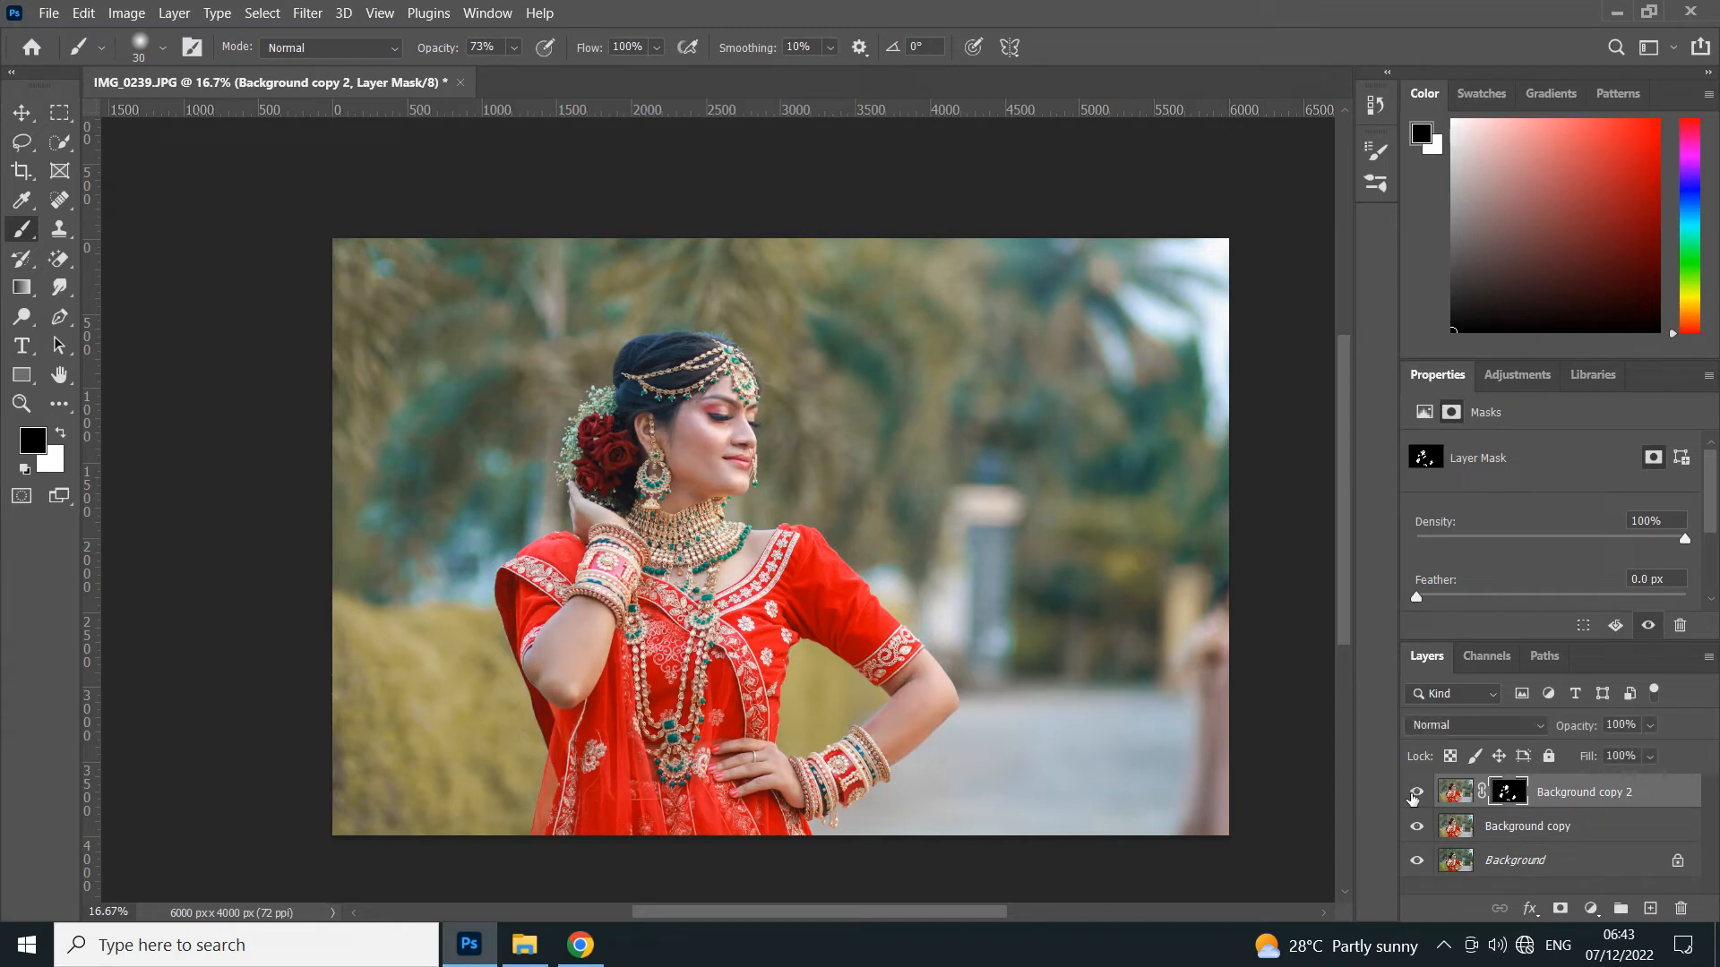
left_click(1414, 795)
left_click(1415, 795)
Merge the Background copy 2 and Background copy layers into one.
left_click(1479, 830)
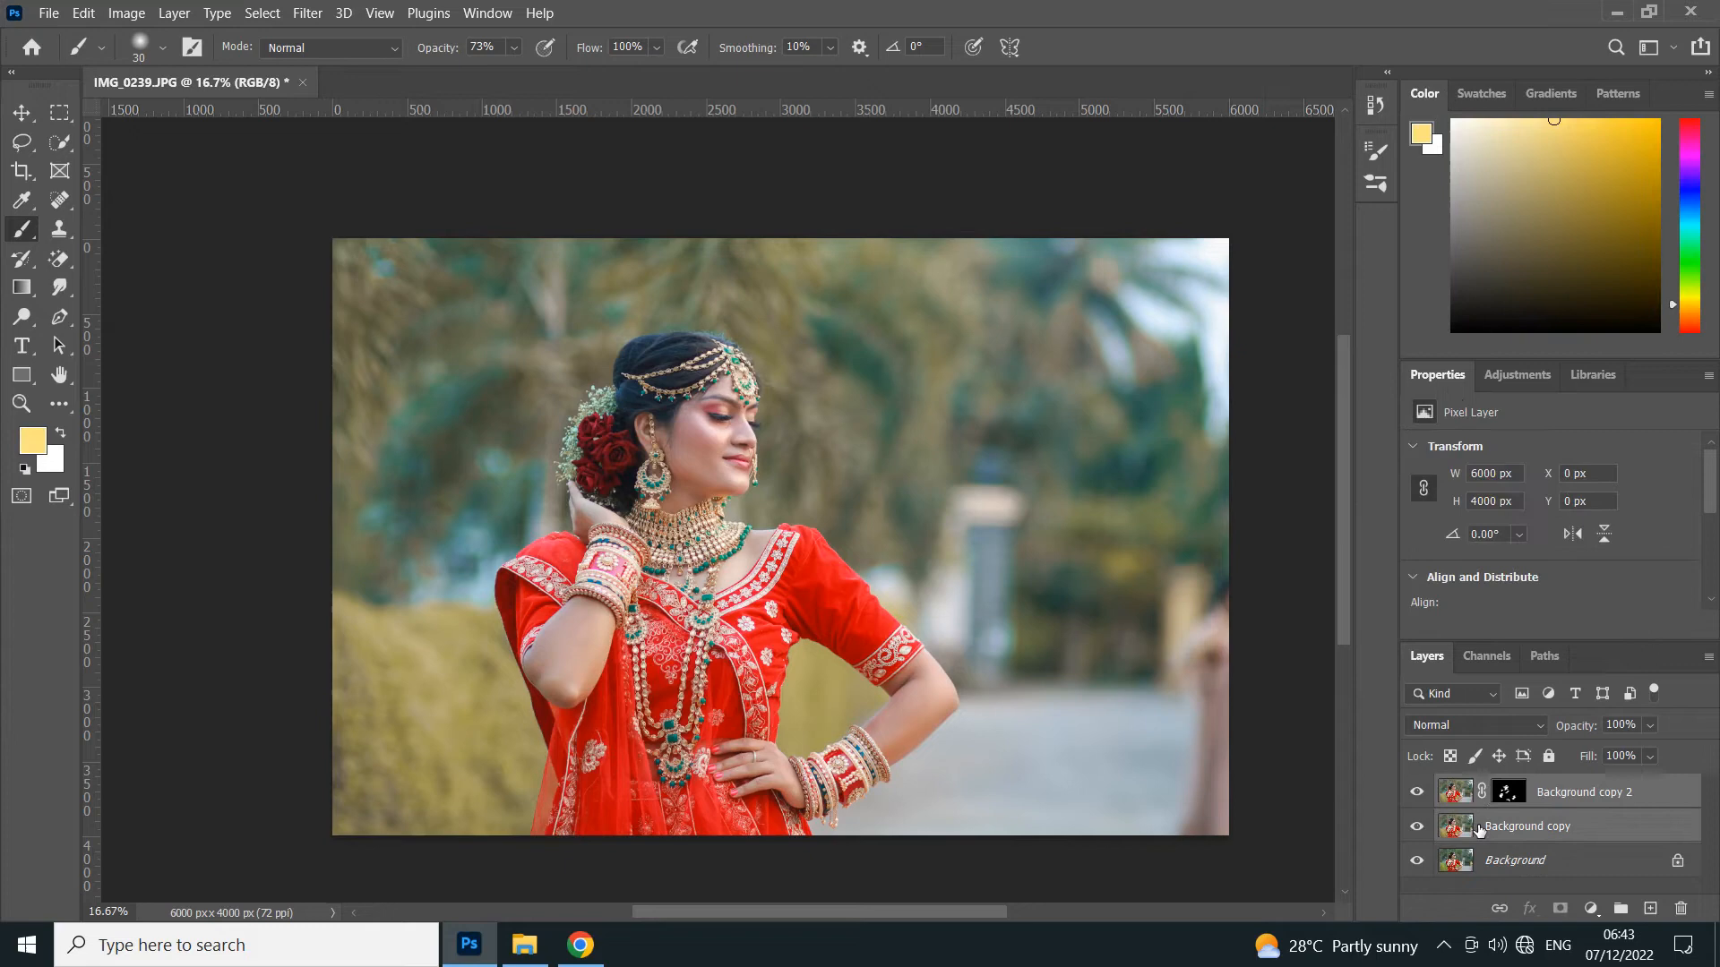
key("ctrl+e")
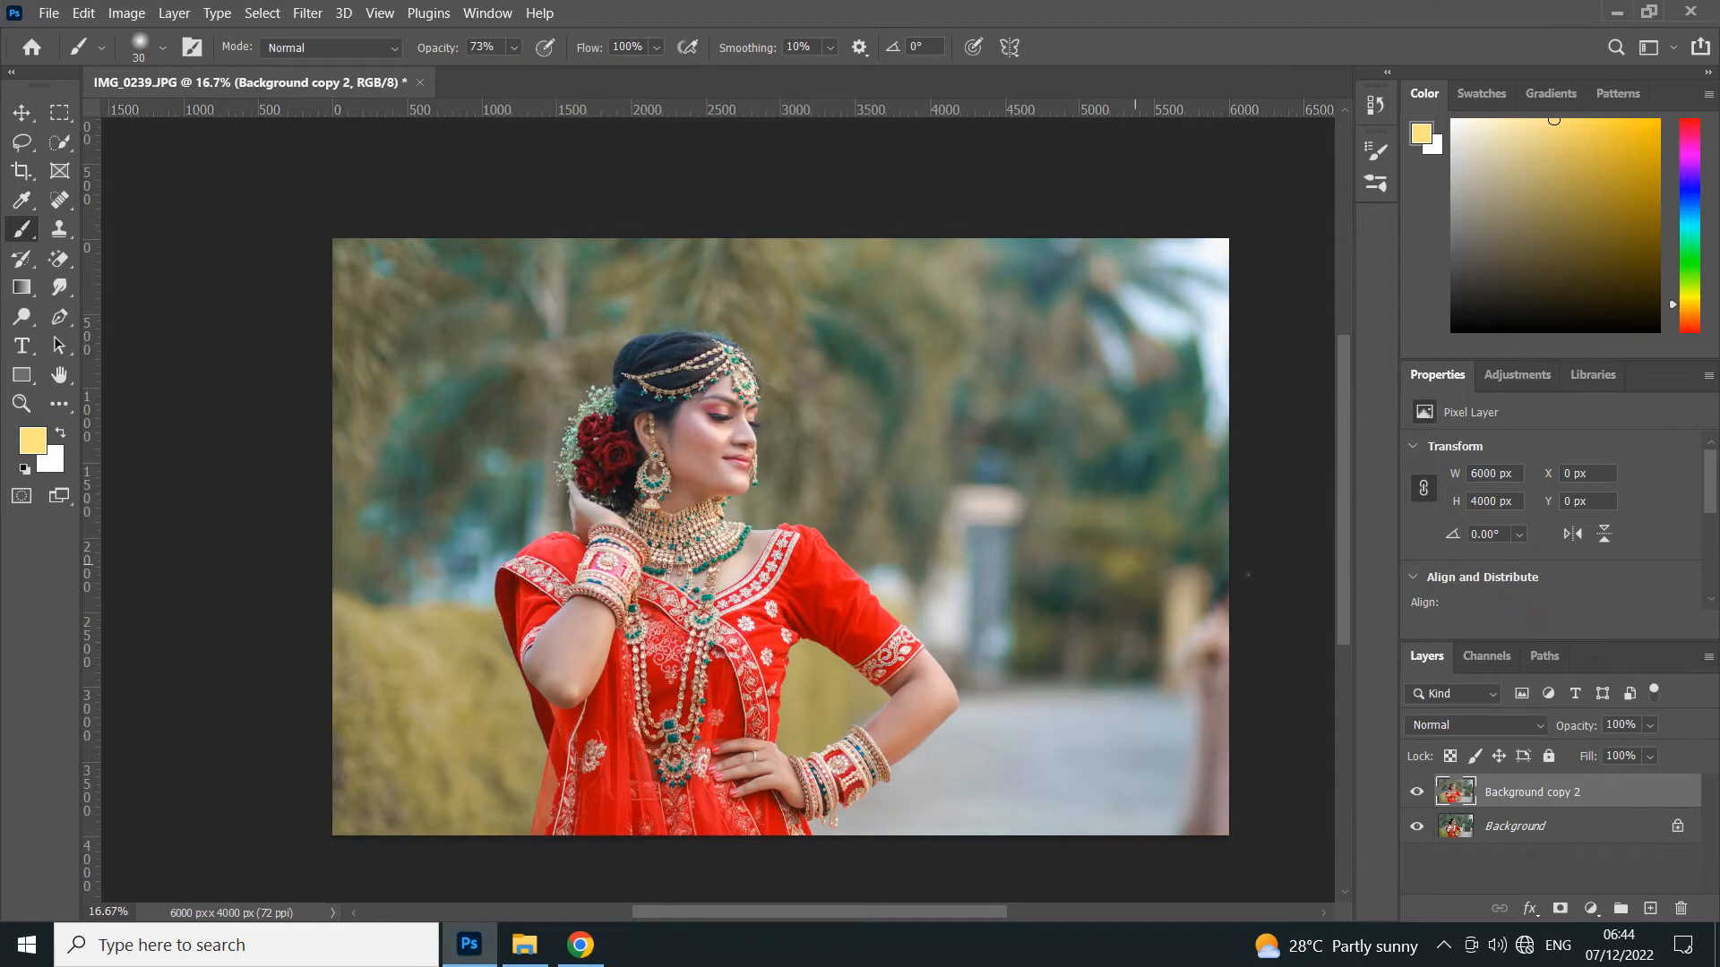
Add a Curves adjustment layer, raise its RGB curve slightly in the highlights and compare the photo with it off and on.
left_click(1516, 374)
left_click(1505, 417)
left_click(1647, 540)
left_click_drag(1646, 540, 1649, 532)
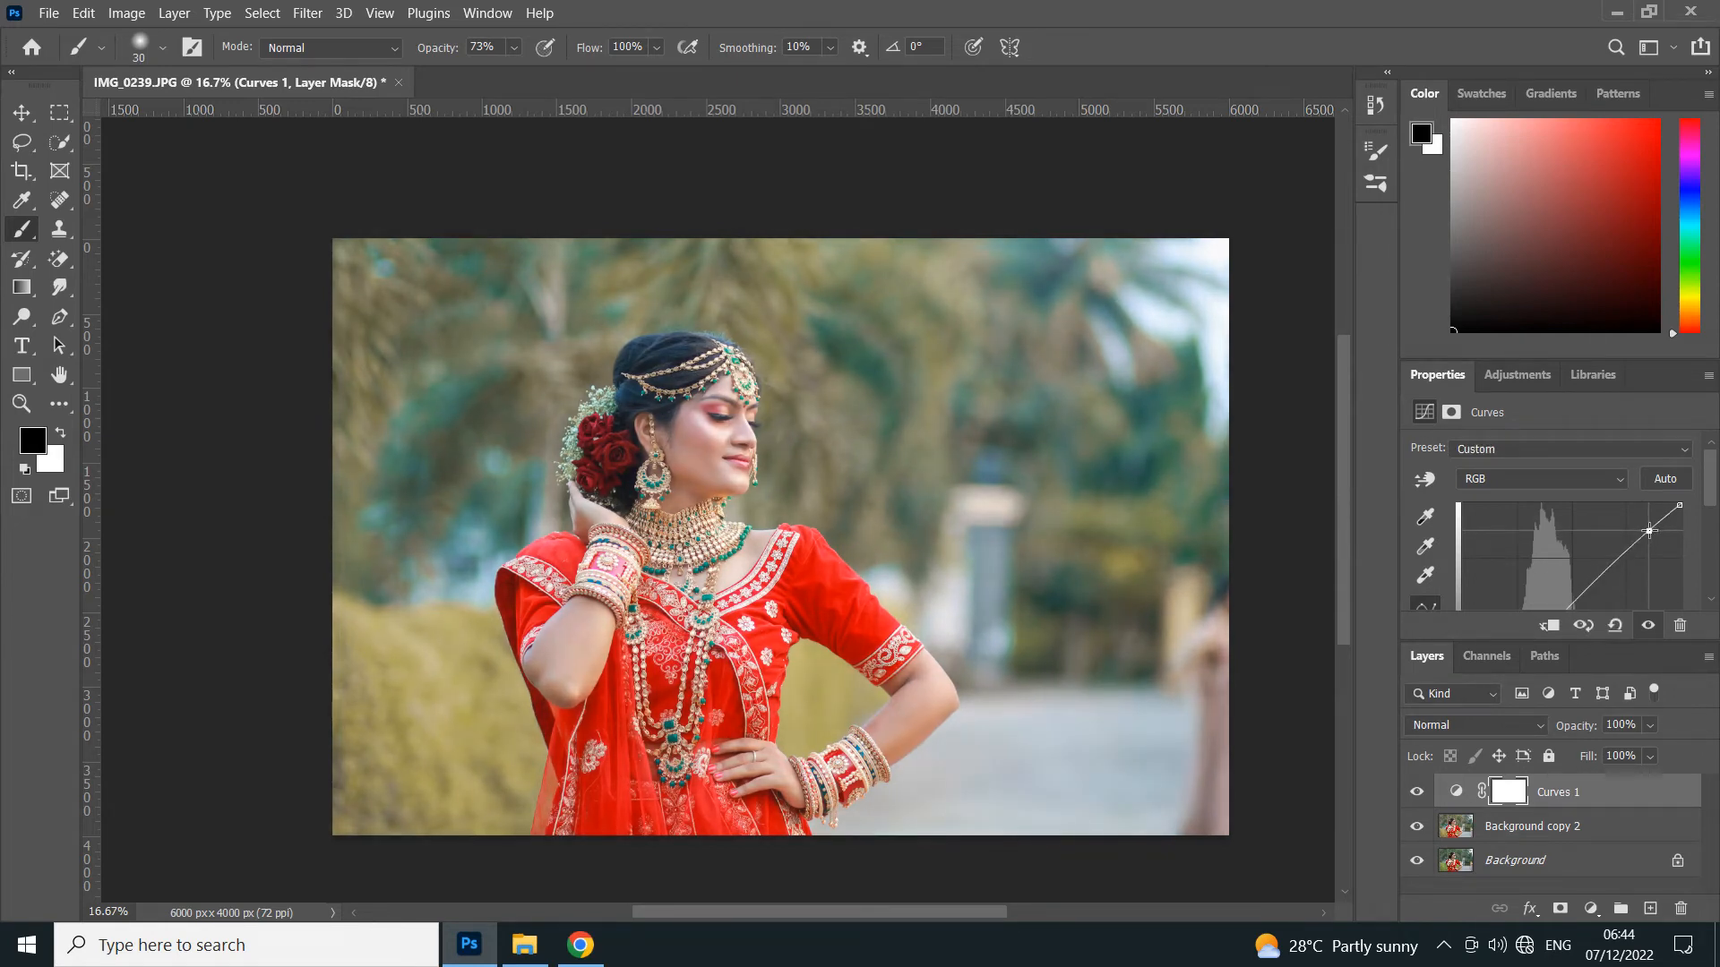
left_click_drag(1649, 531, 1644, 532)
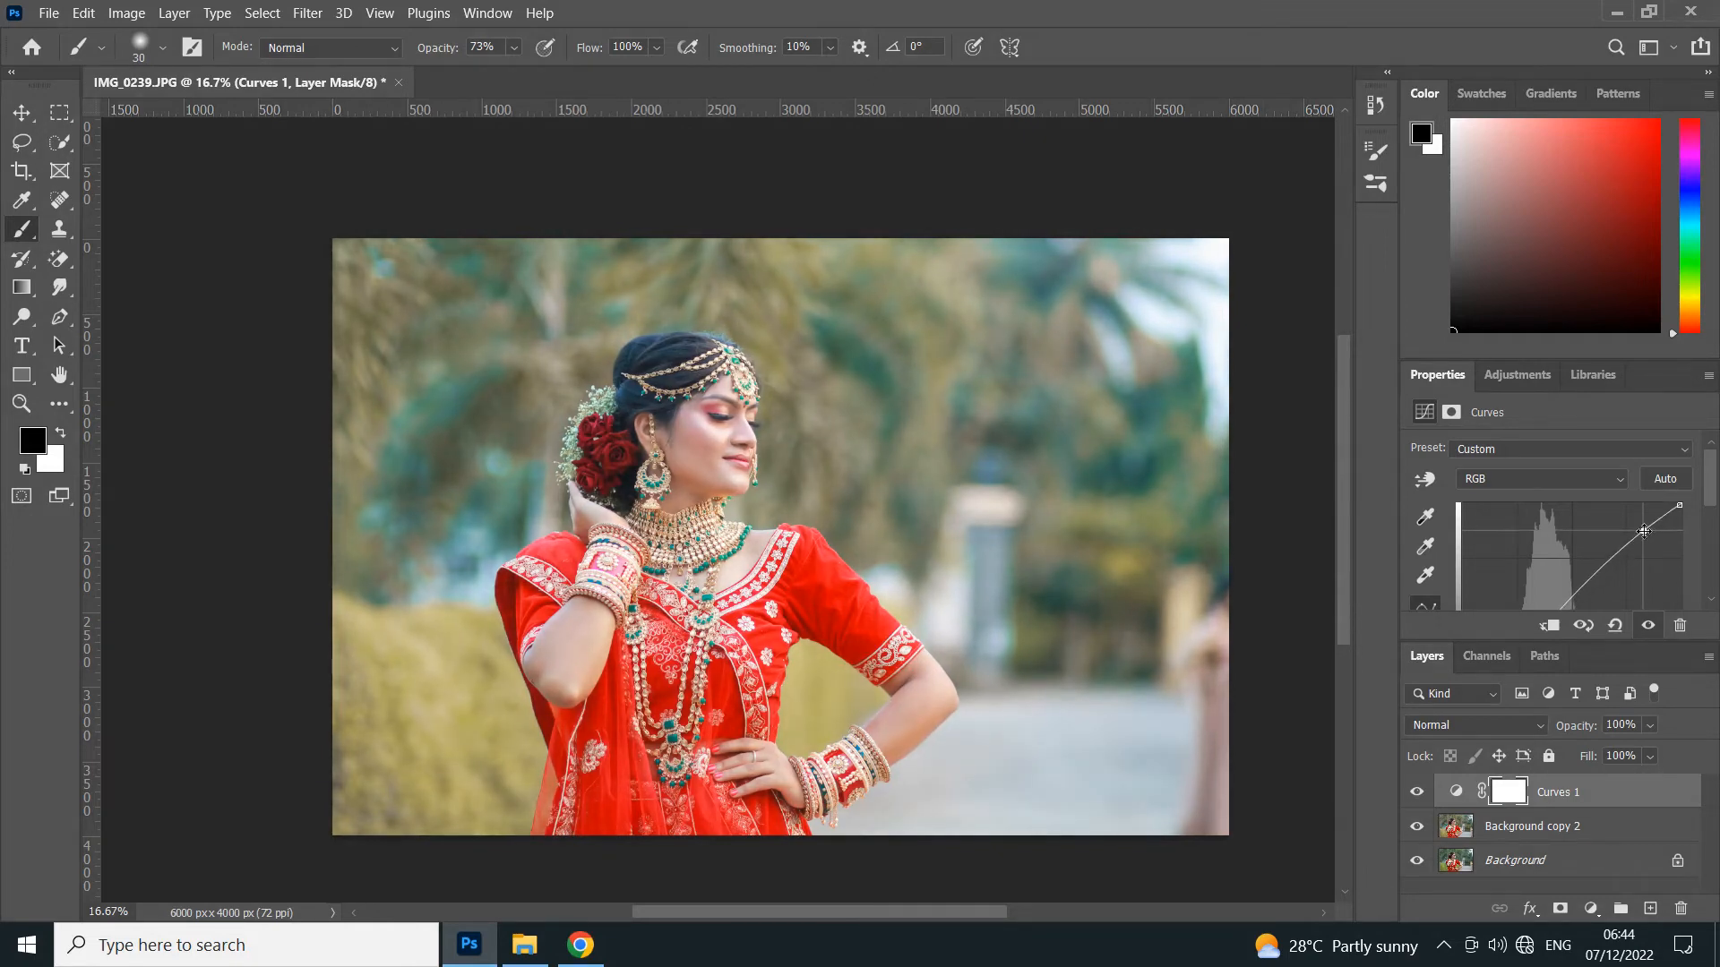
left_click(1415, 795)
left_click(1415, 794)
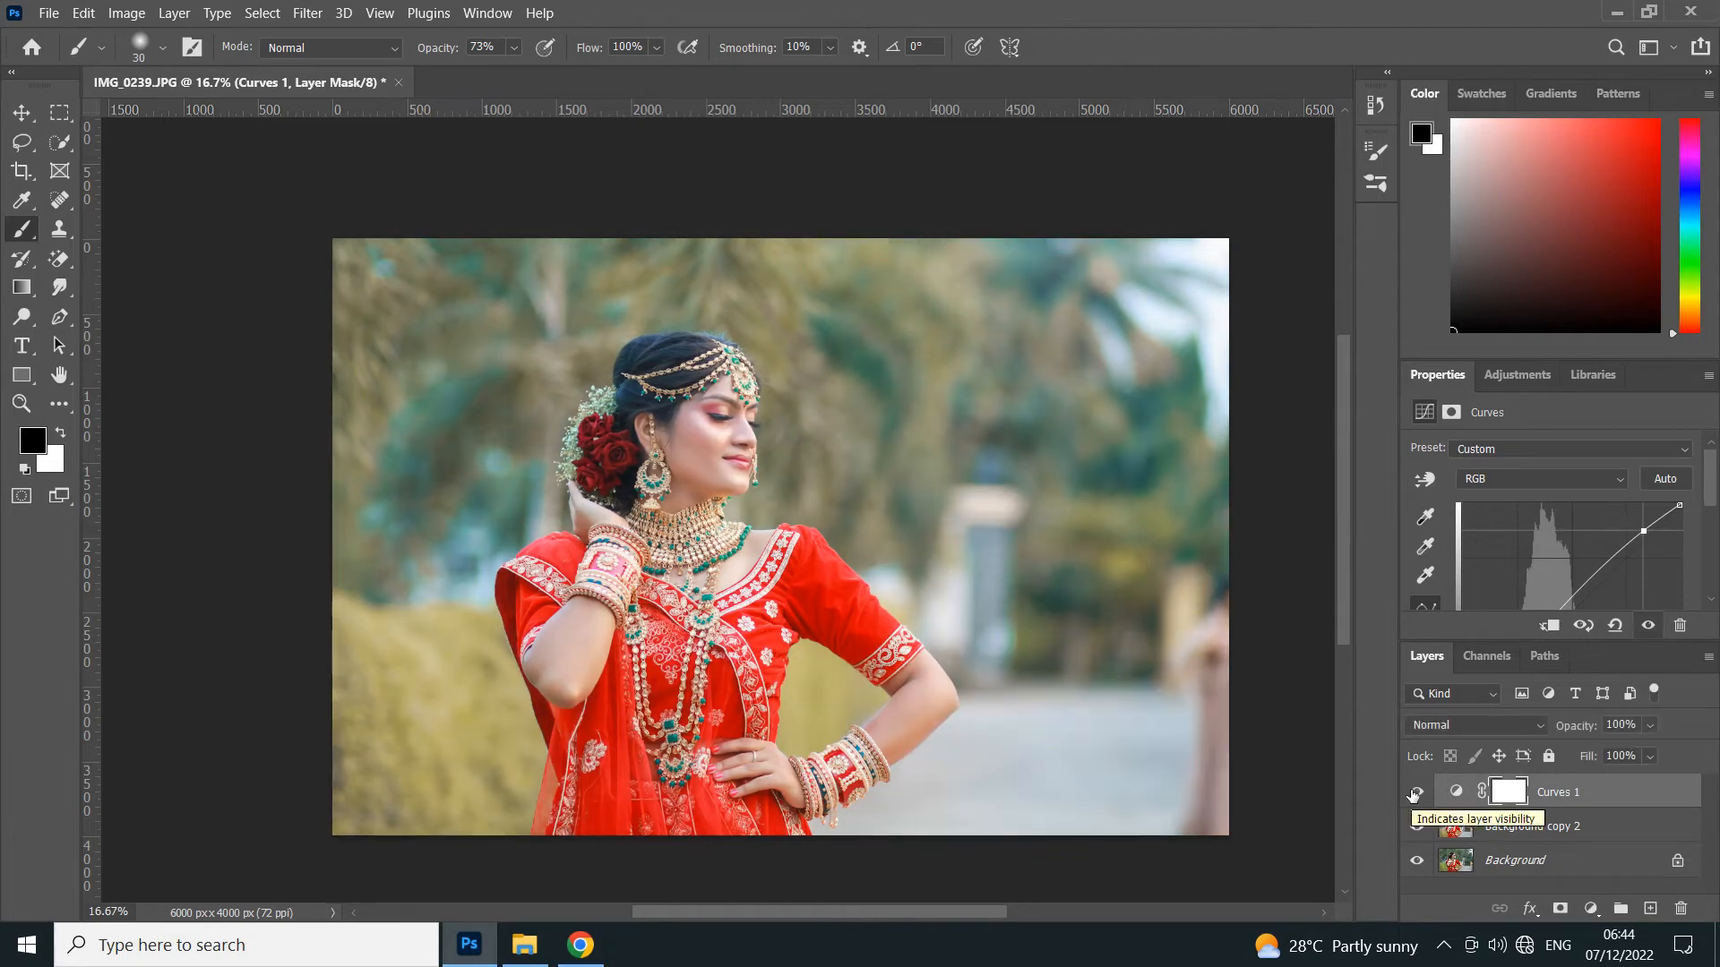
left_click(1415, 794)
left_click(1416, 794)
left_click(1415, 795)
left_click(1415, 794)
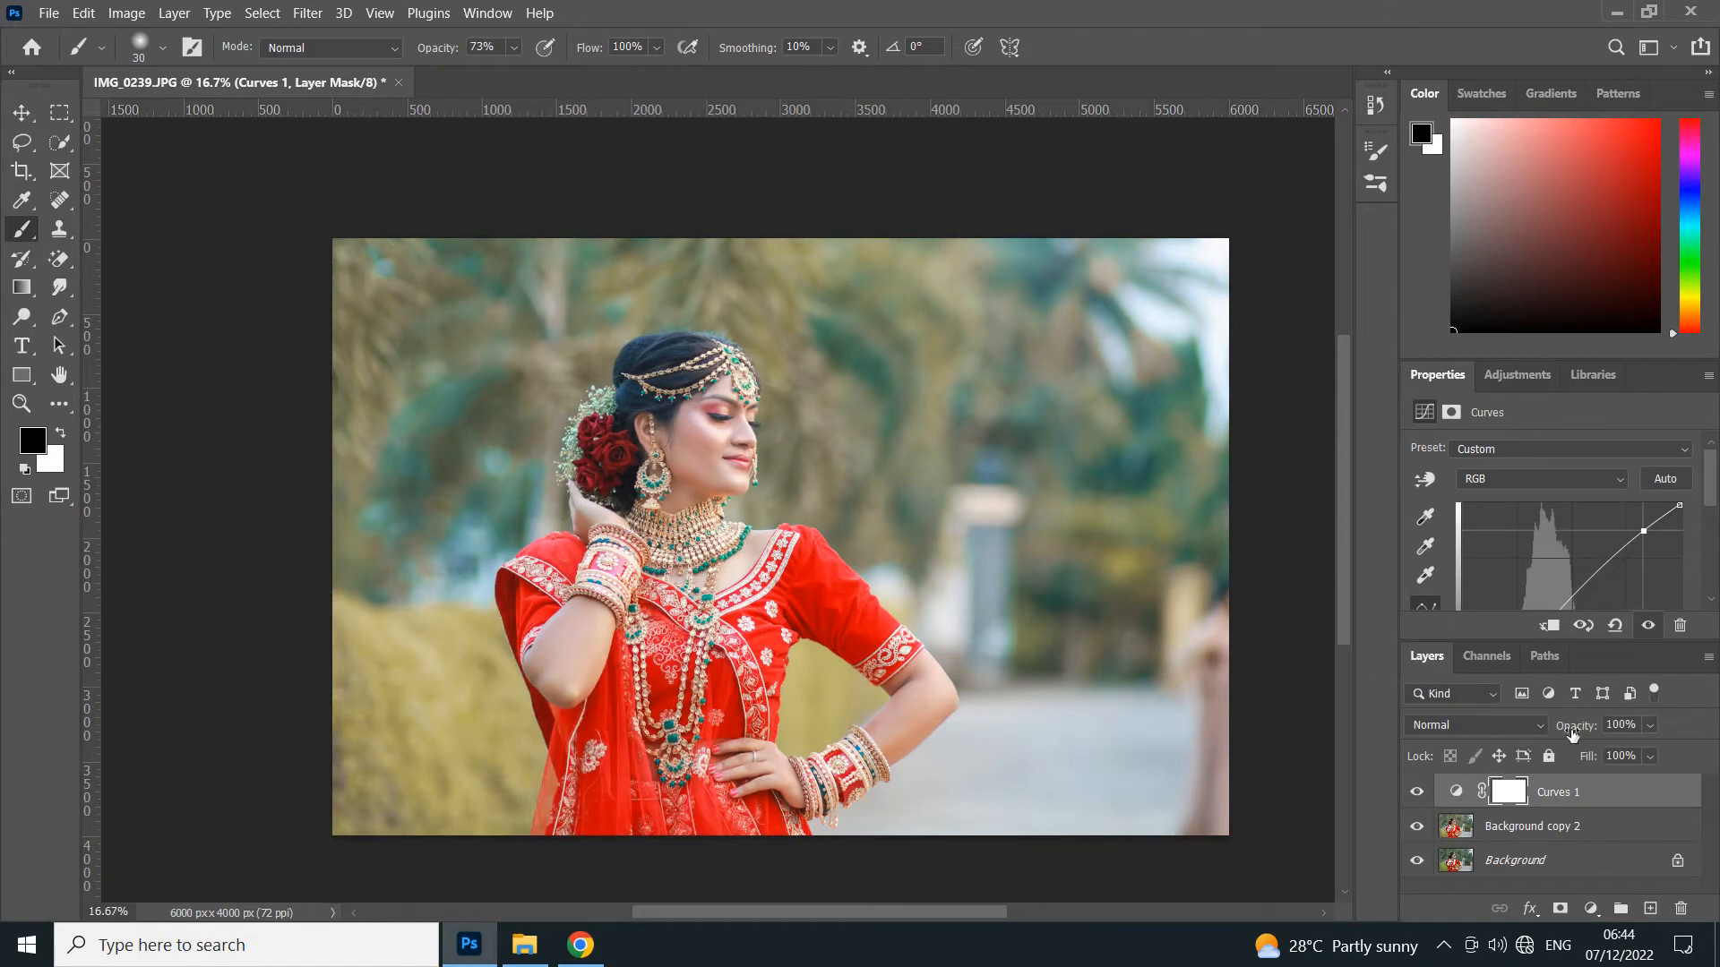
Set the Curves 1 layer's blend mode to Soft Light and its opacity to 33%.
left_click(1478, 725)
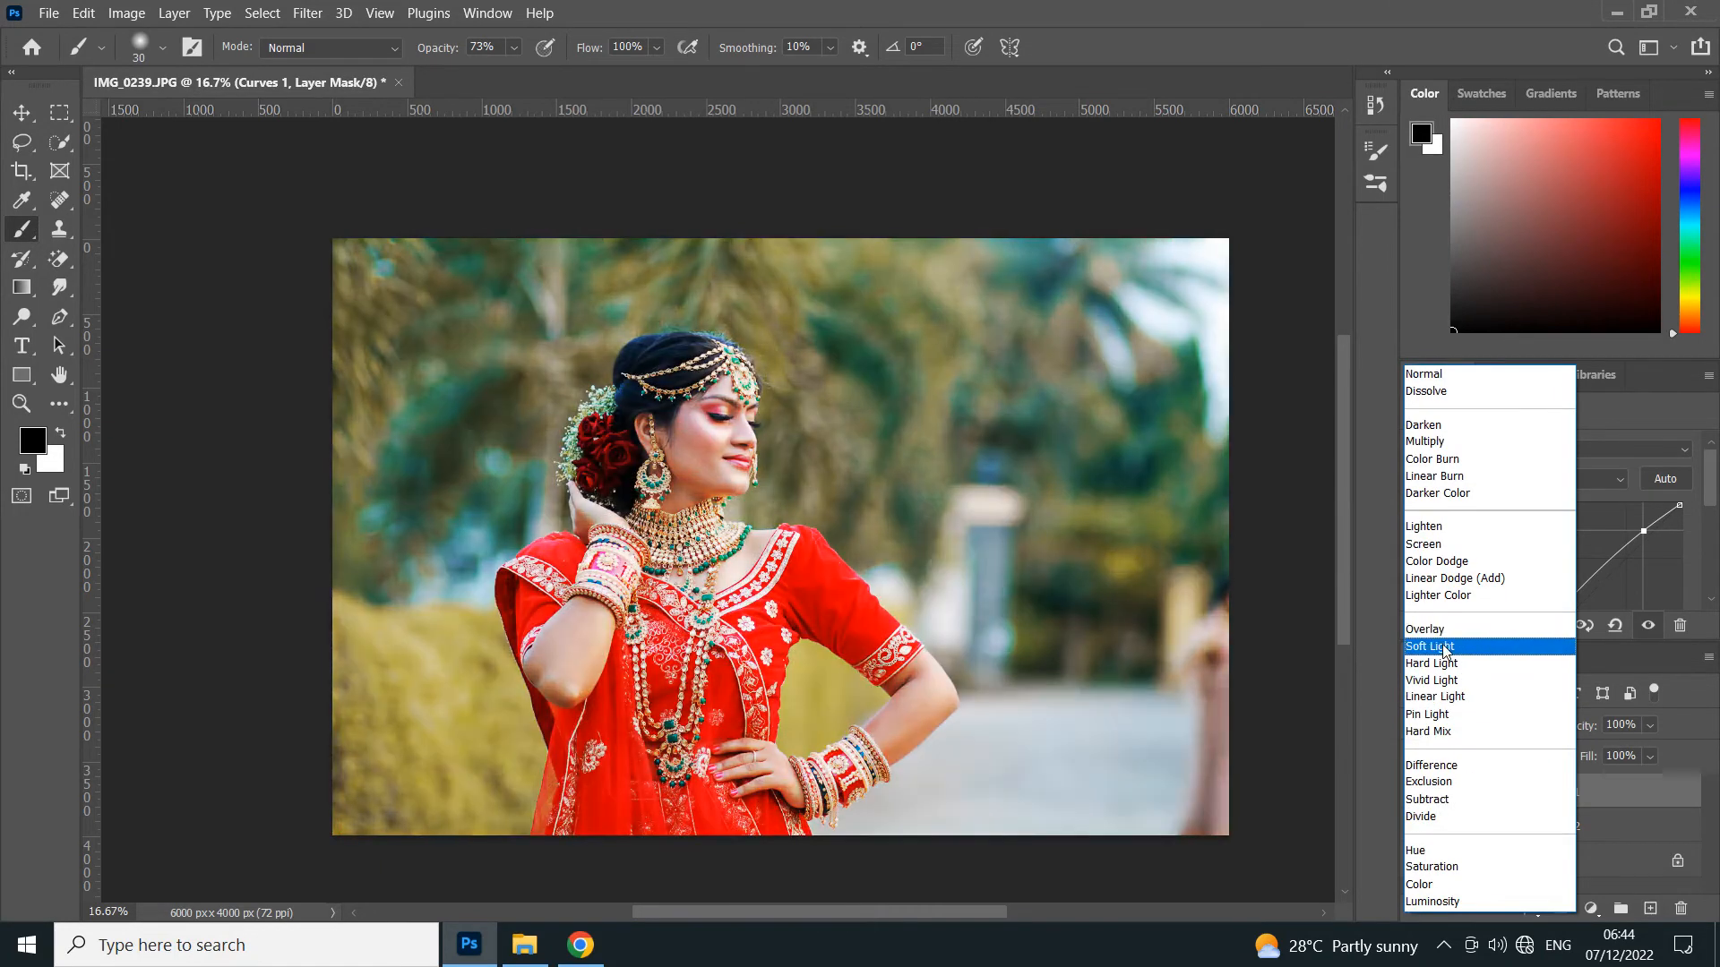
left_click(1443, 647)
left_click(1650, 725)
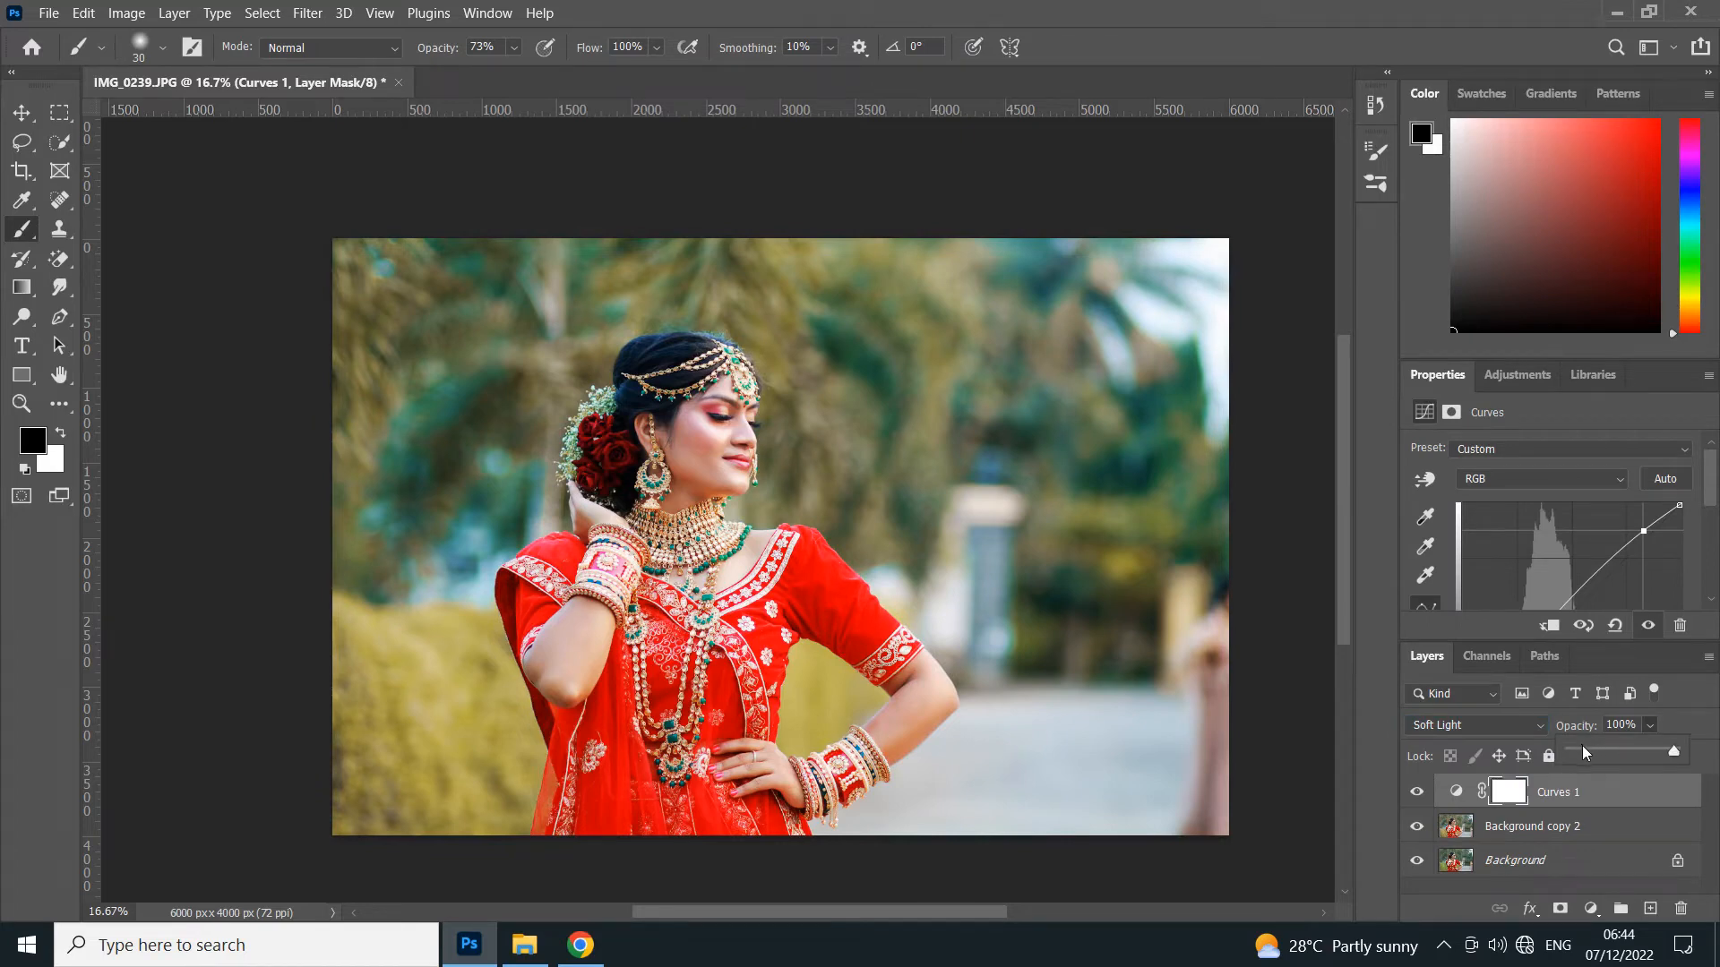
left_click(1583, 754)
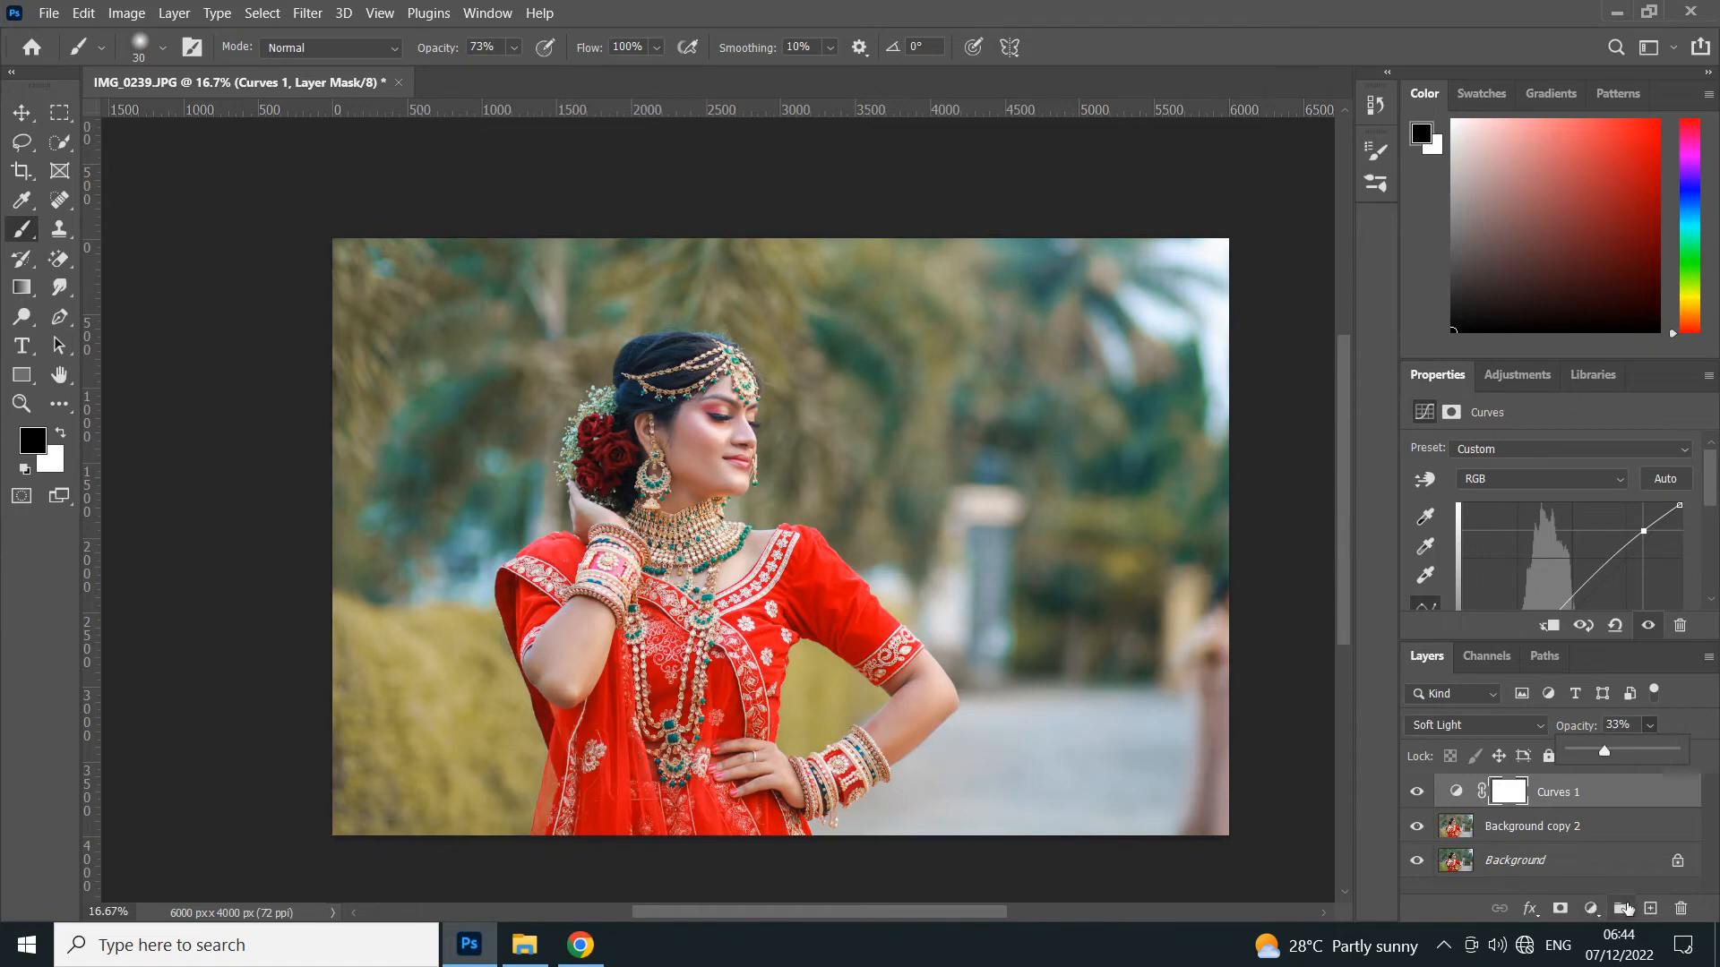
Add a new layer in Soft Light mode and enlarge the pale yellow soft brush to 4200 px.
left_click(1649, 908)
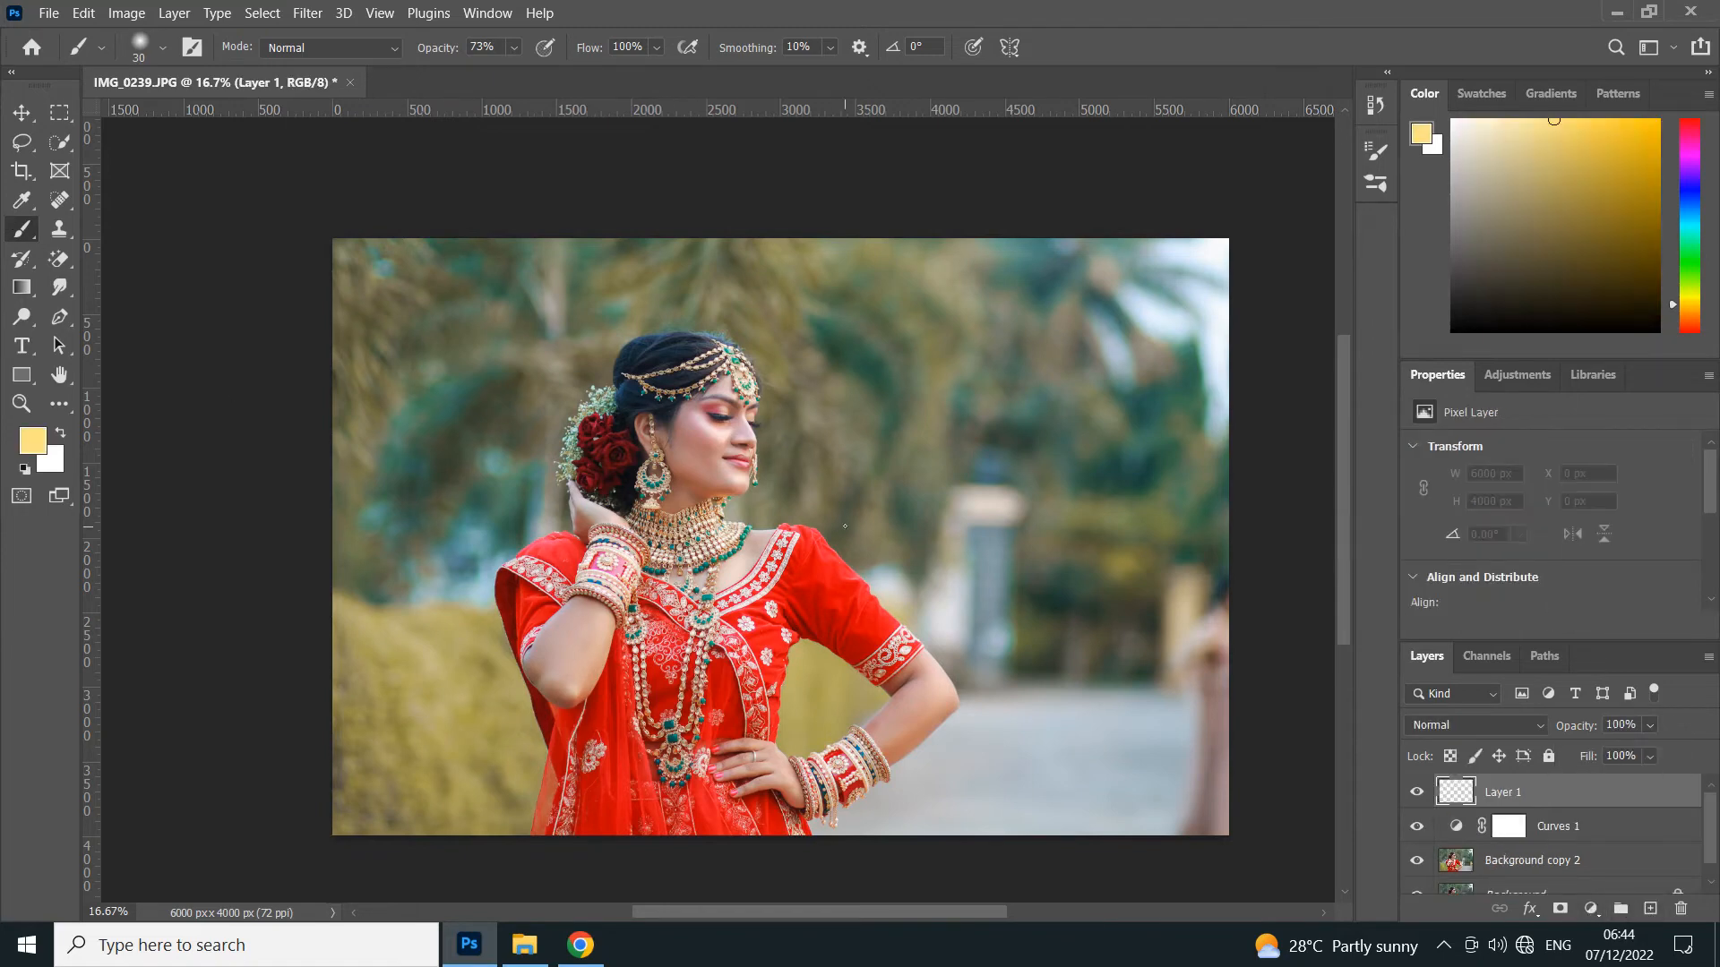
key("bracketright")
key("bracketright")
key("bracketright")
key("bracketright")
key("bracketright")
key("bracketright")
key("bracketright")
key("bracketright")
key("bracketright")
key("bracketright")
key("bracketright")
key("bracketright")
key("bracketright")
key("bracketright")
key("bracketright")
key("bracketright")
key("bracketright")
key("bracketright")
key("bracketright")
key("bracketright")
key("bracketright")
key("bracketright")
key("bracketright")
key("bracketright")
key("bracketright")
key("bracketright")
key("bracketright")
key("bracketright")
key("bracketright")
key("bracketright")
key("bracketright")
key("bracketright")
key("bracketright")
key("bracketright")
key("bracketright")
key("bracketright")
key("bracketright")
key("bracketright")
key("bracketright")
key("bracketright")
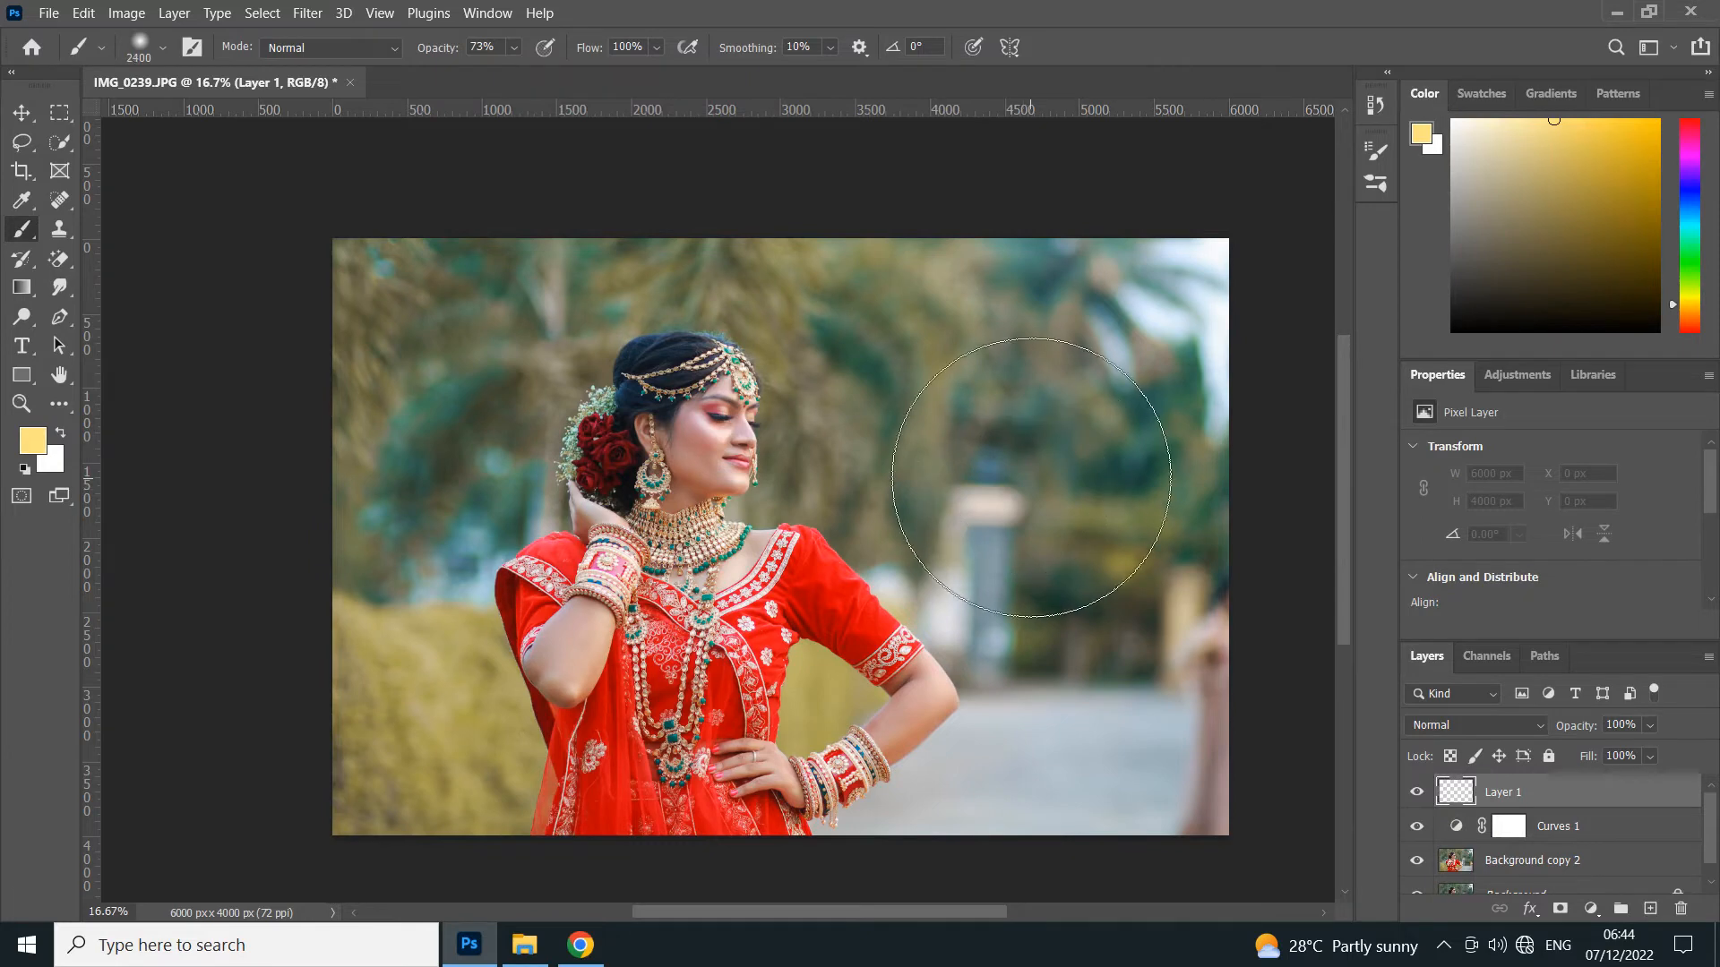
left_click(1475, 725)
left_click(1443, 646)
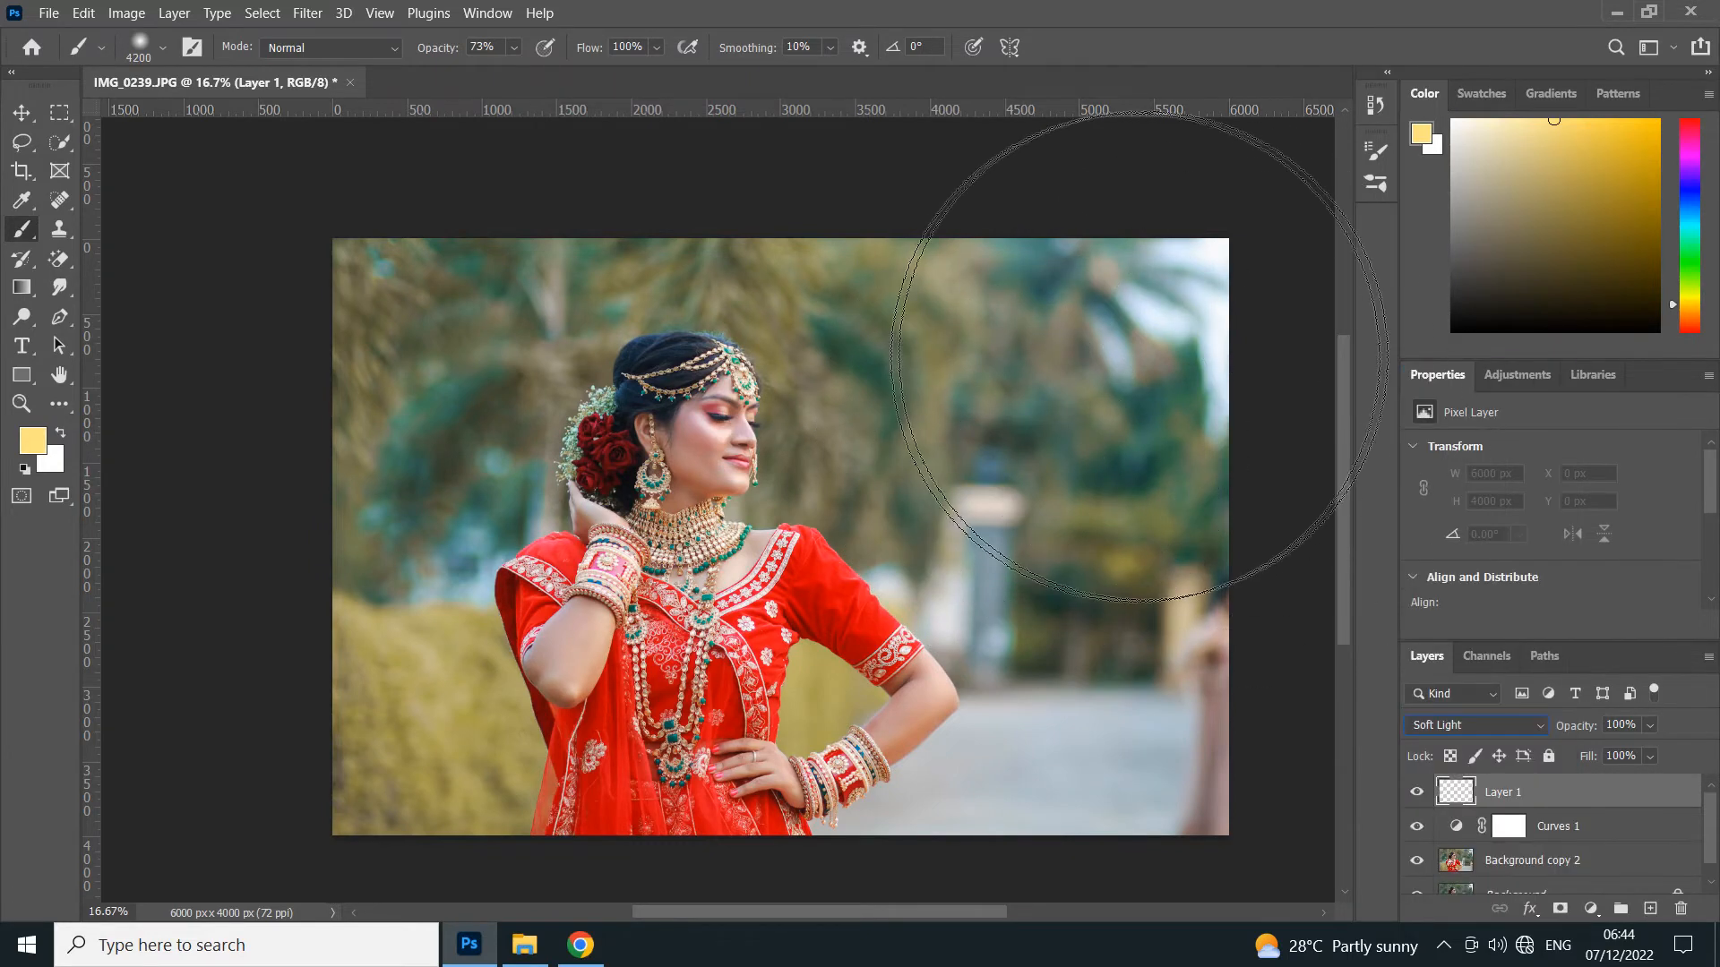
Paint large pale yellow dabs over the right background and along the photo's left edge for a warm glow.
left_click(1105, 385)
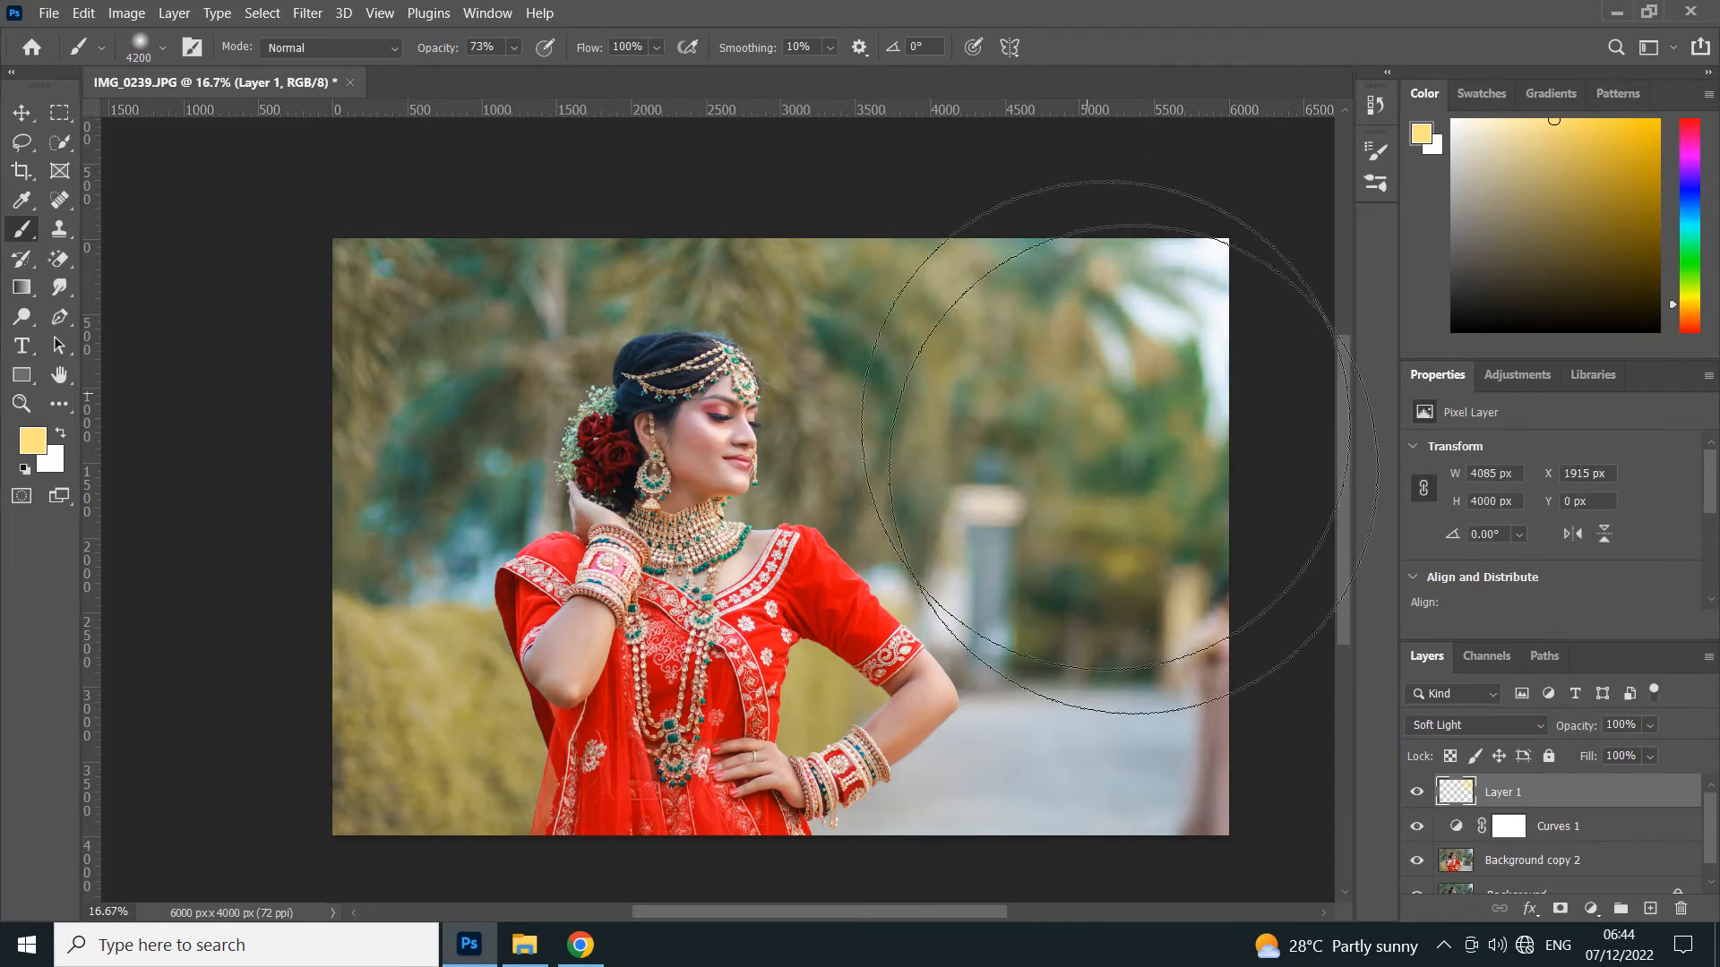
left_click(1209, 840)
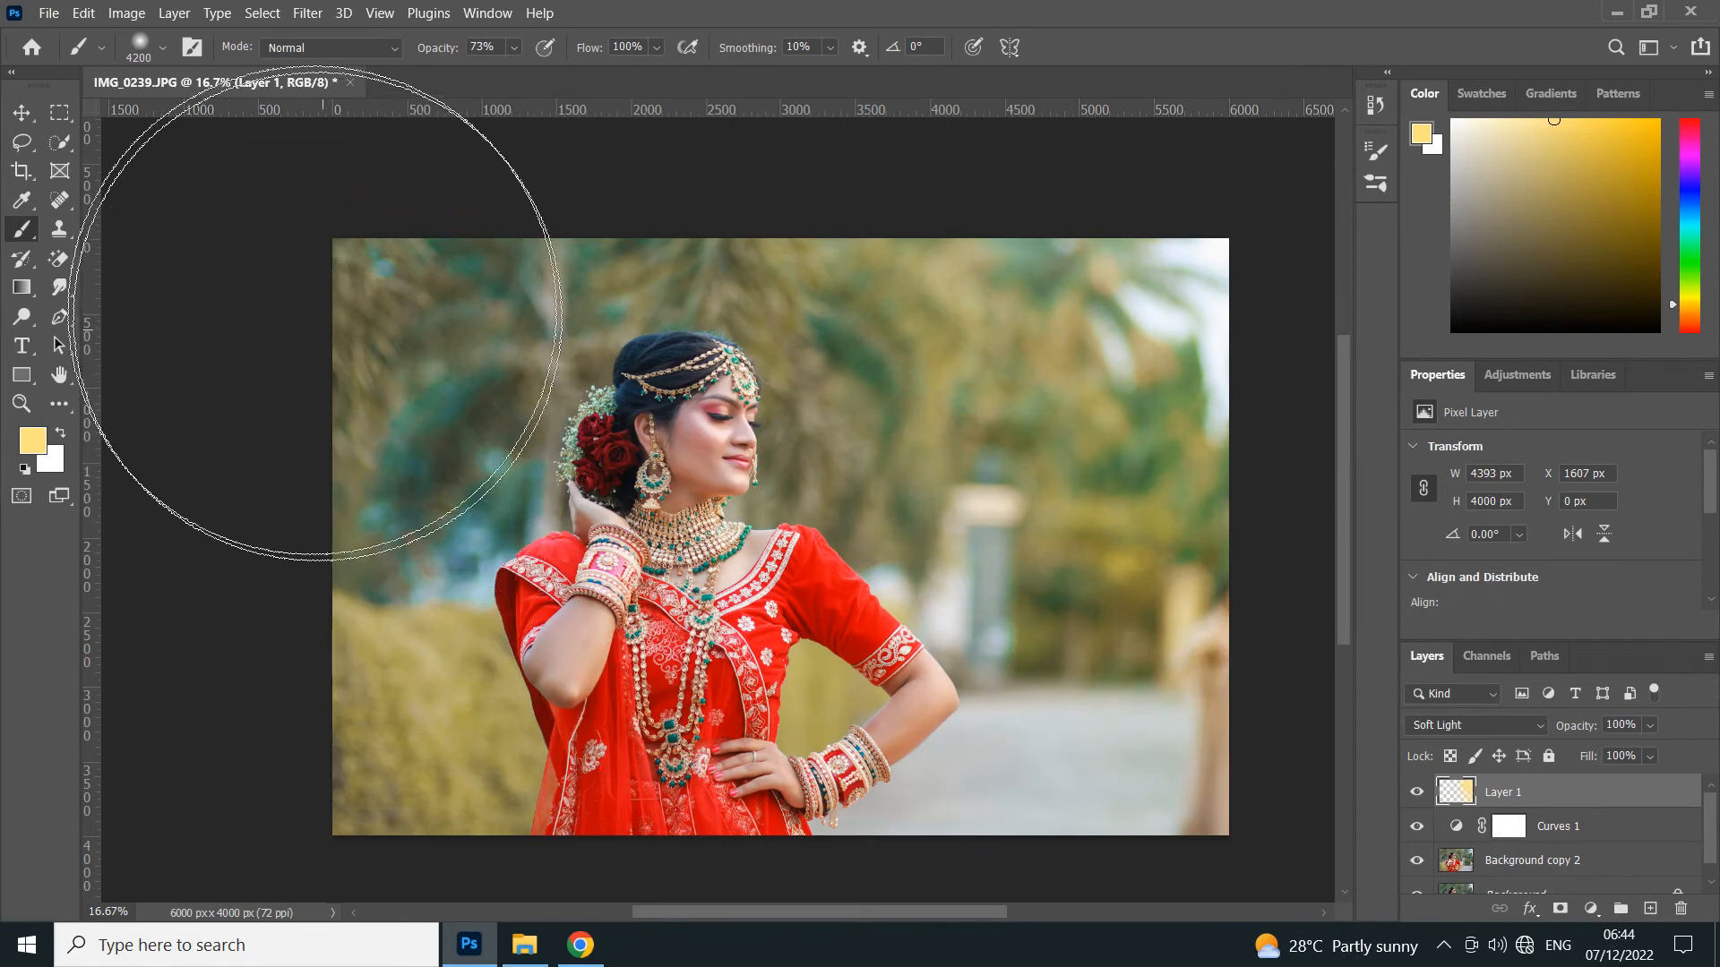
left_click(282, 286)
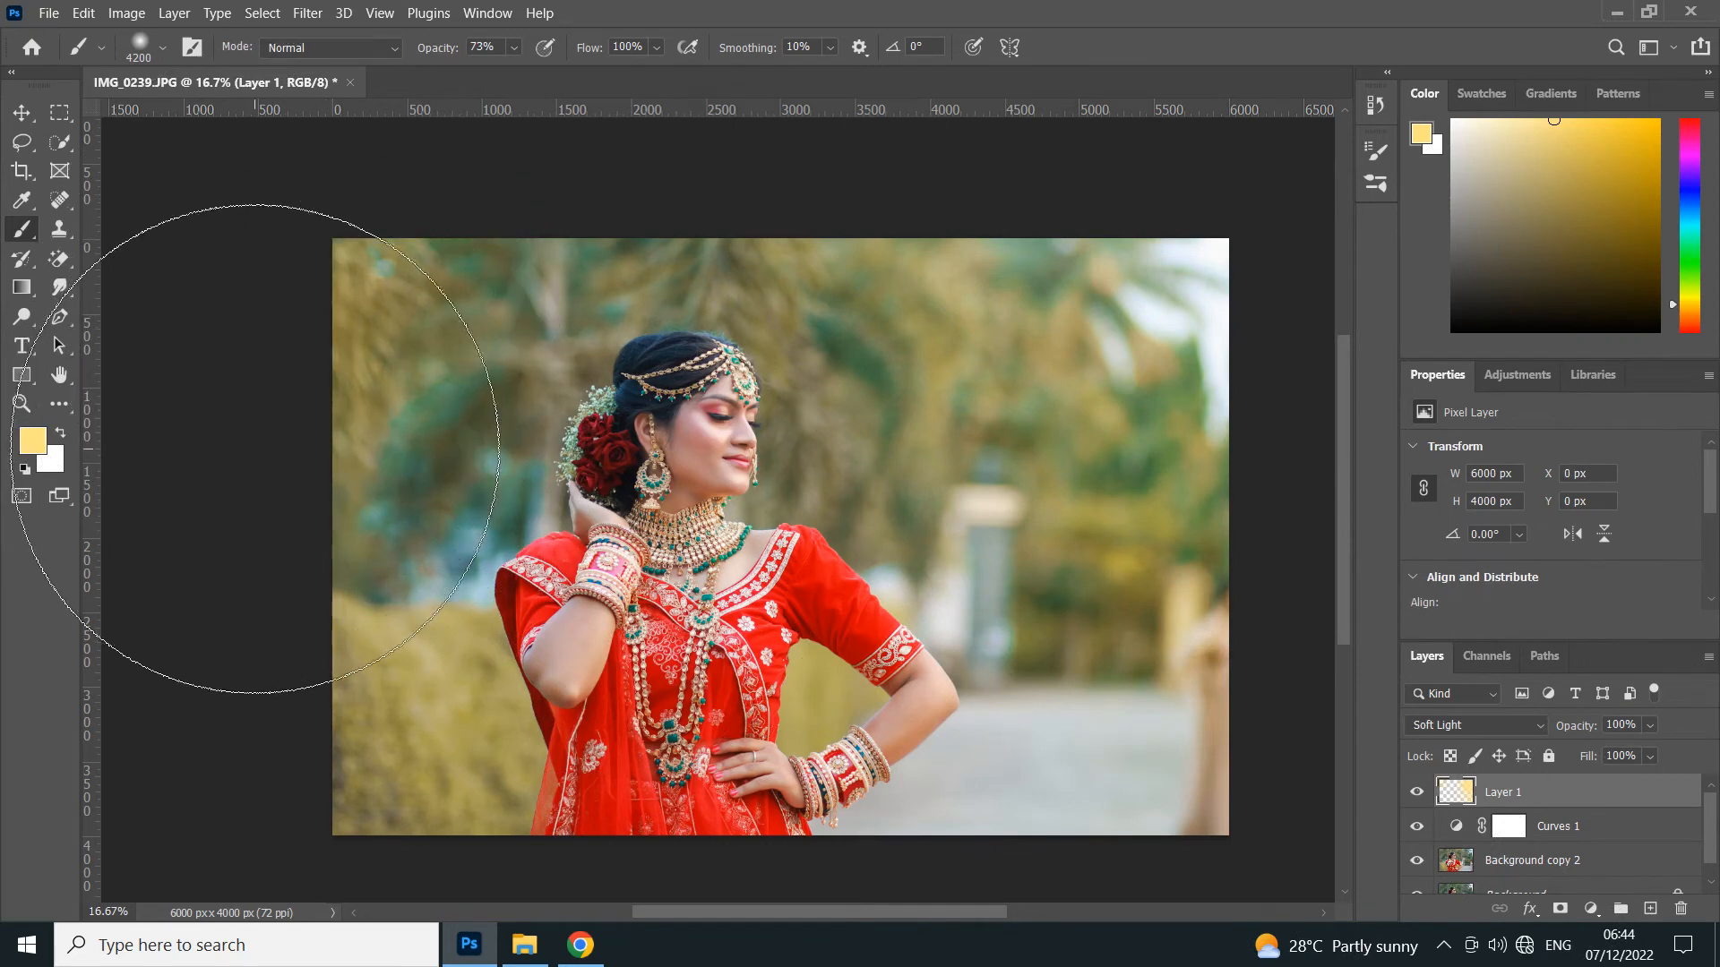
left_click(255, 450)
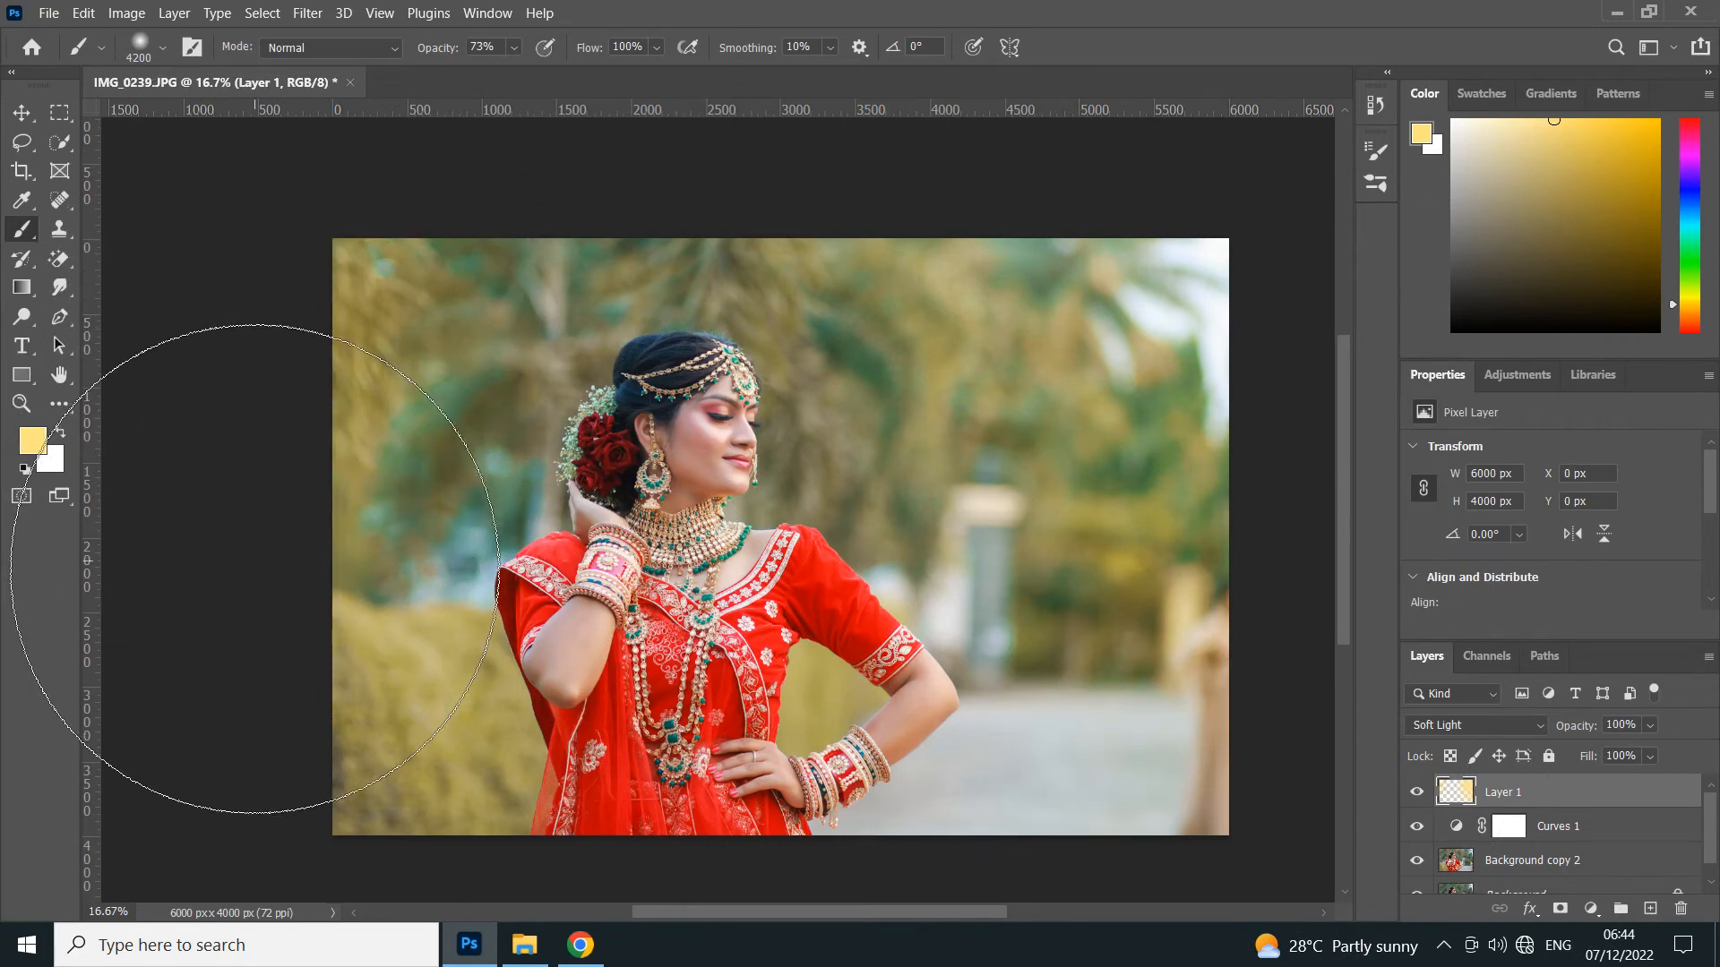
left_click(256, 570)
Try white as the foreground color, and replace it with a more saturated yellow, ffda5b.
scroll(589, 288, "up", 6)
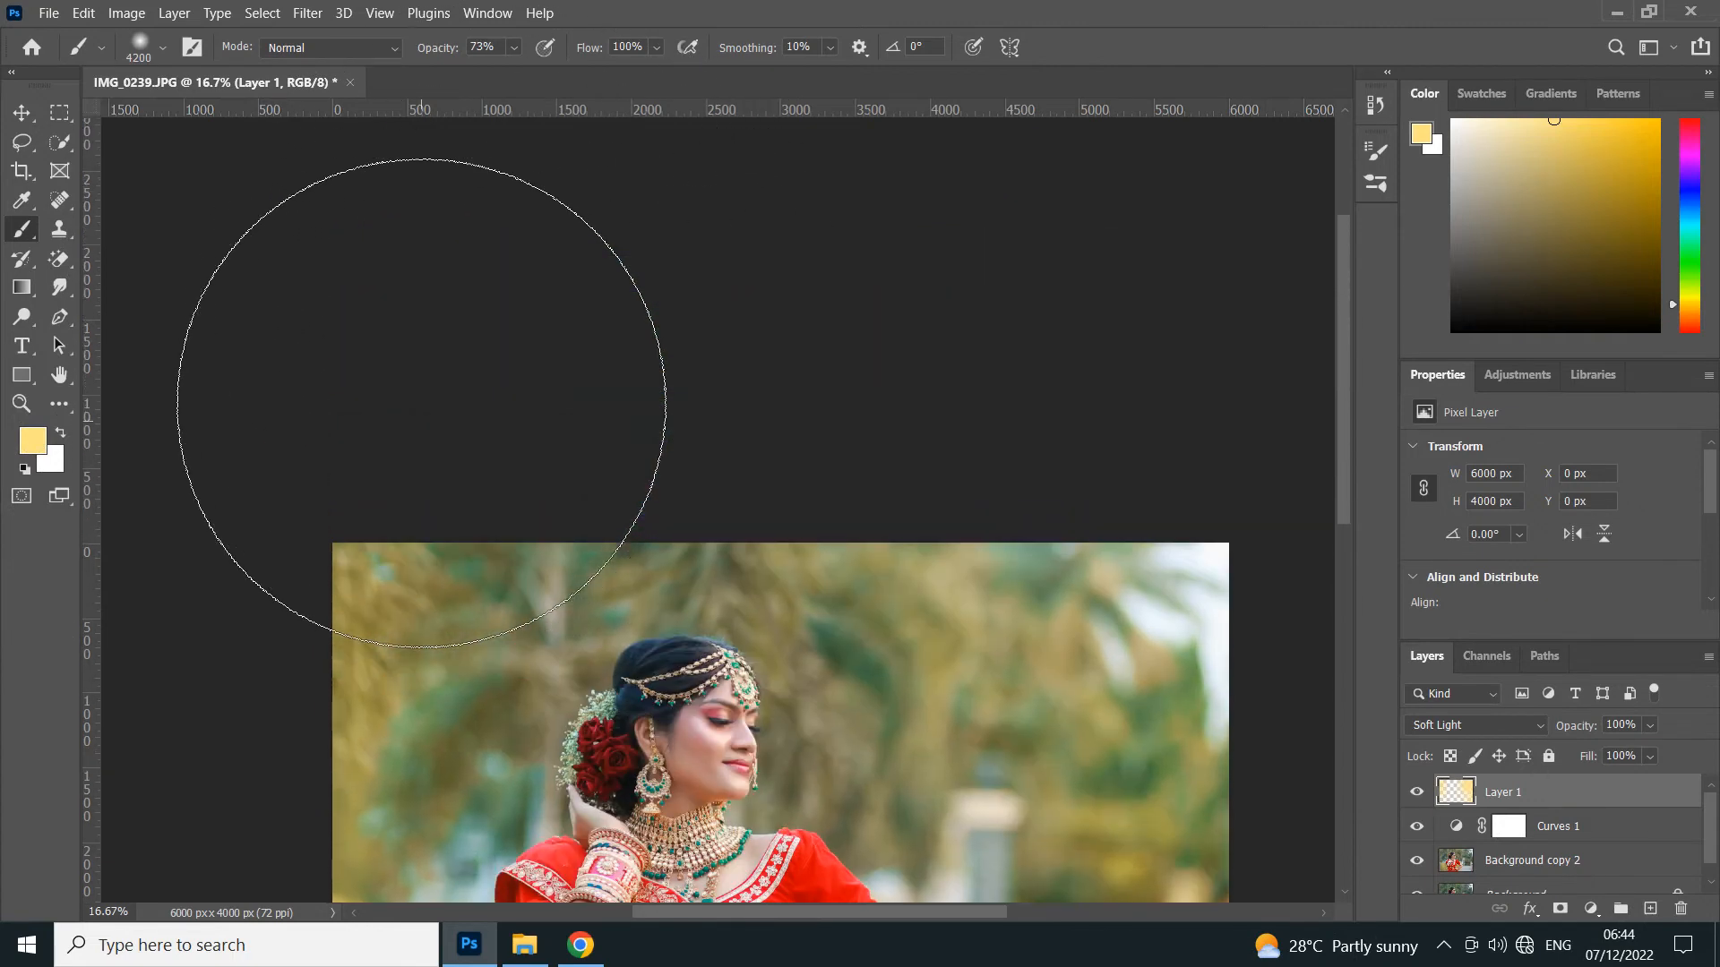
left_click(1453, 121)
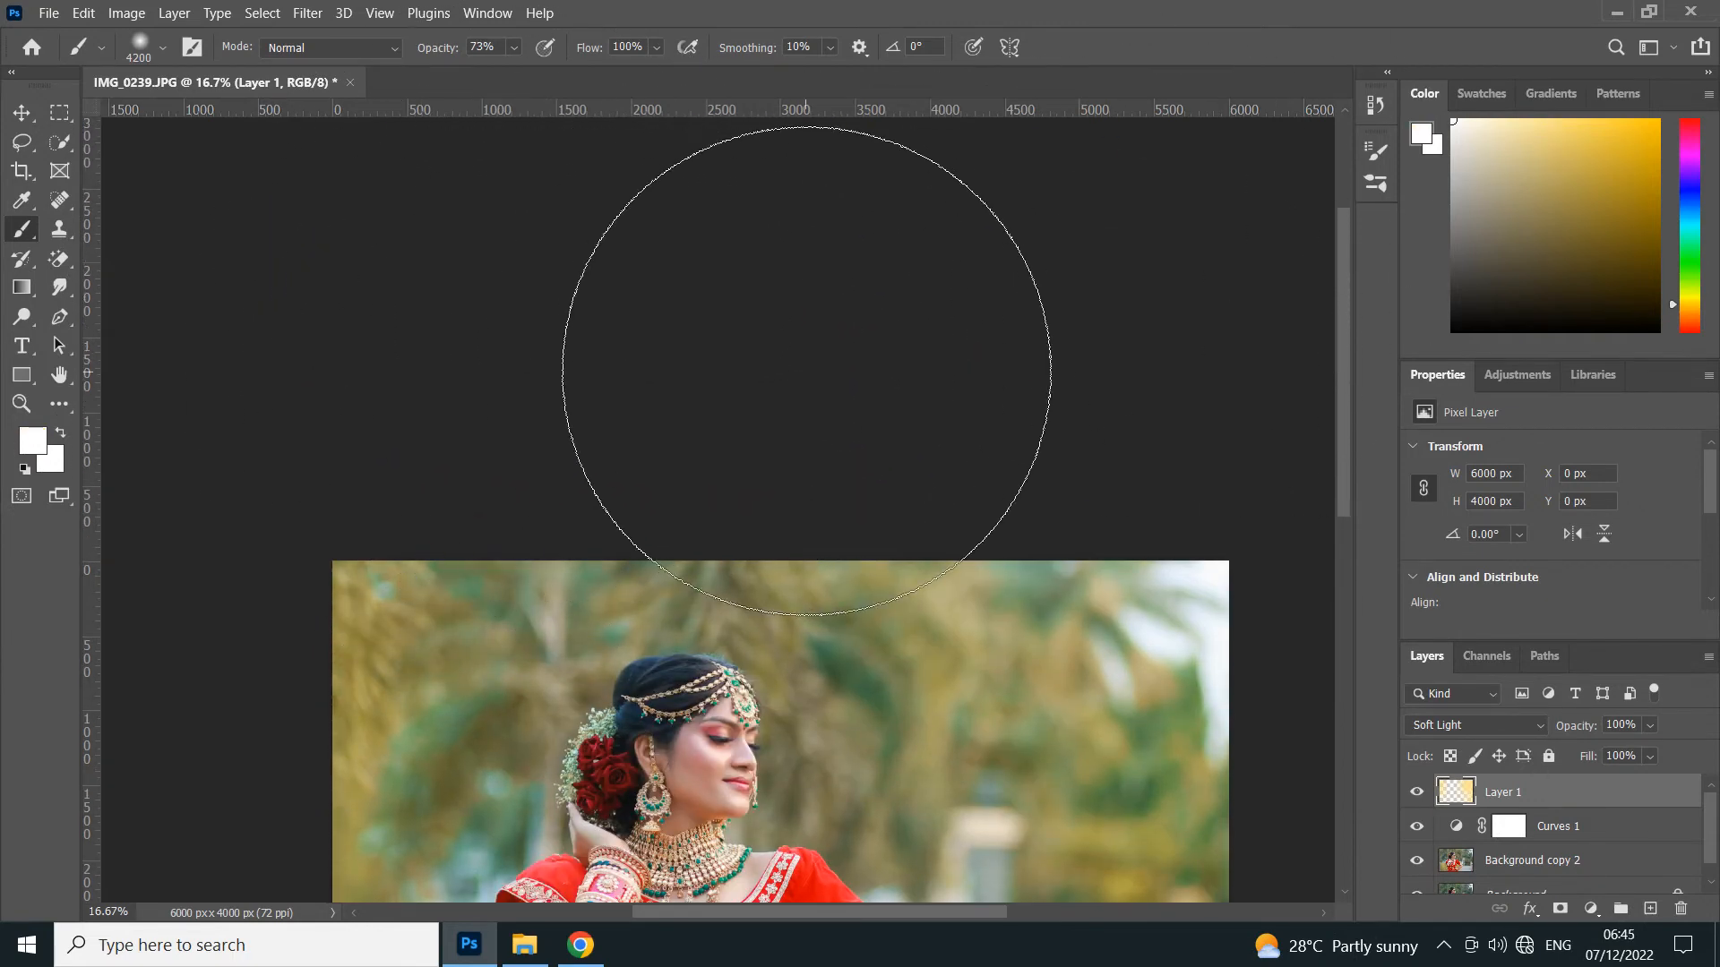
scroll(1061, 371, "down", 1)
scroll(1061, 371, "down", 4)
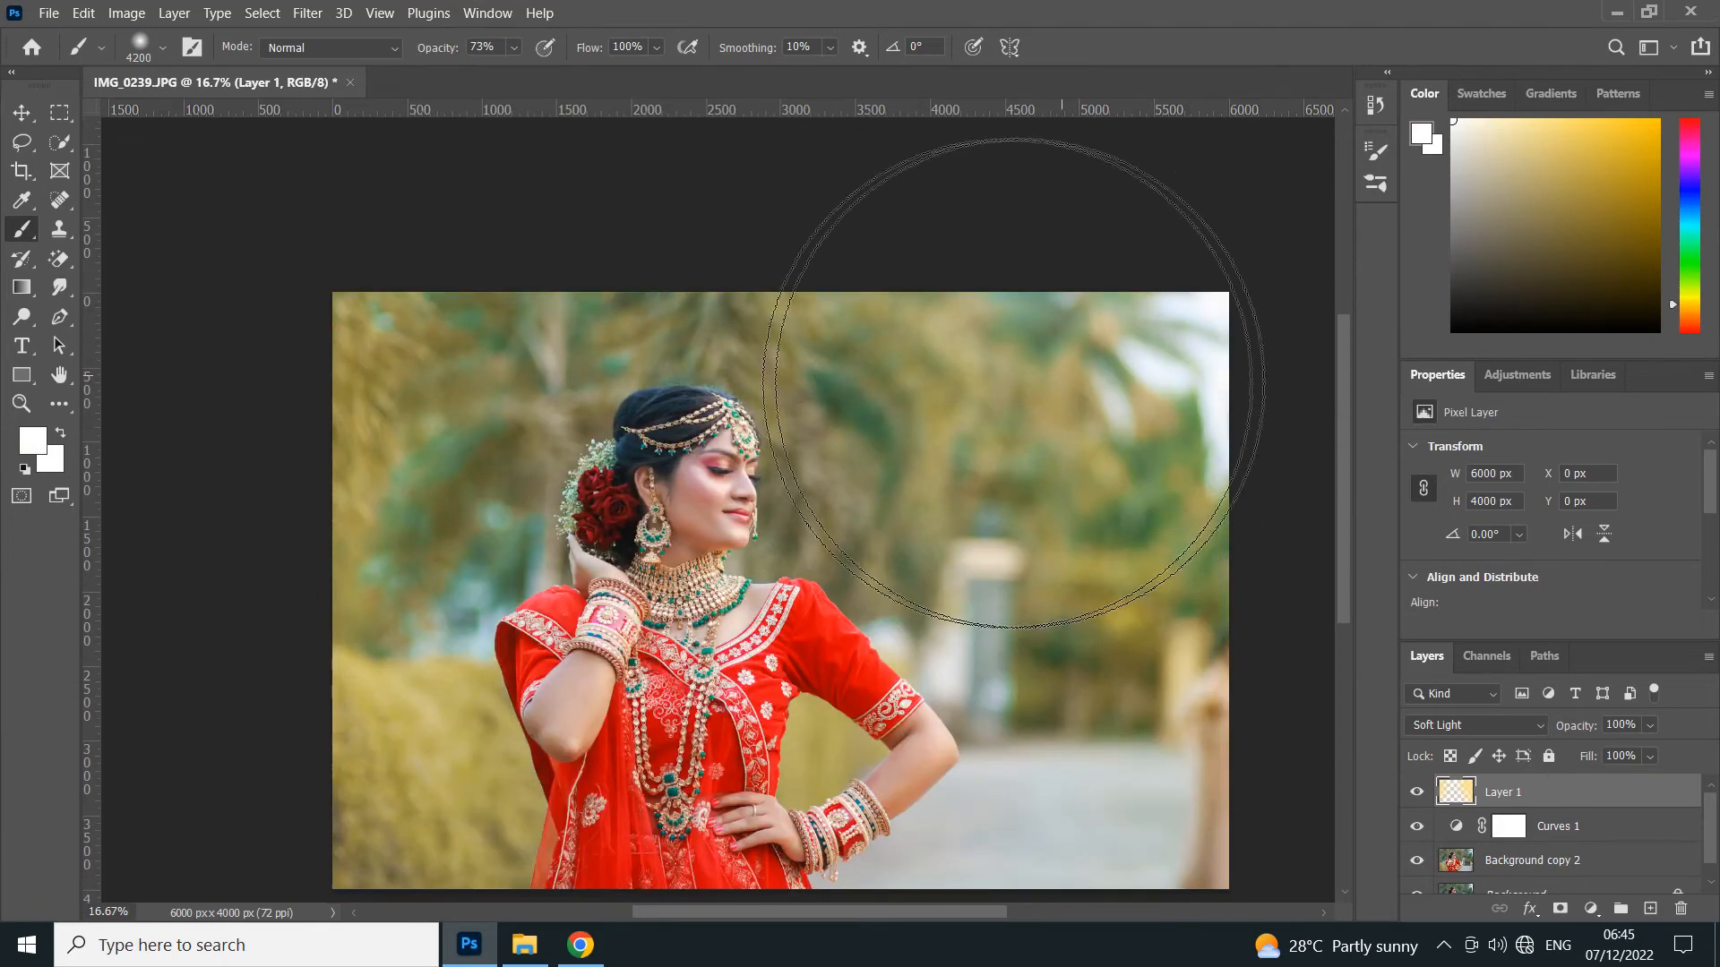
scroll(457, 235, "up", 3)
left_click(1584, 119)
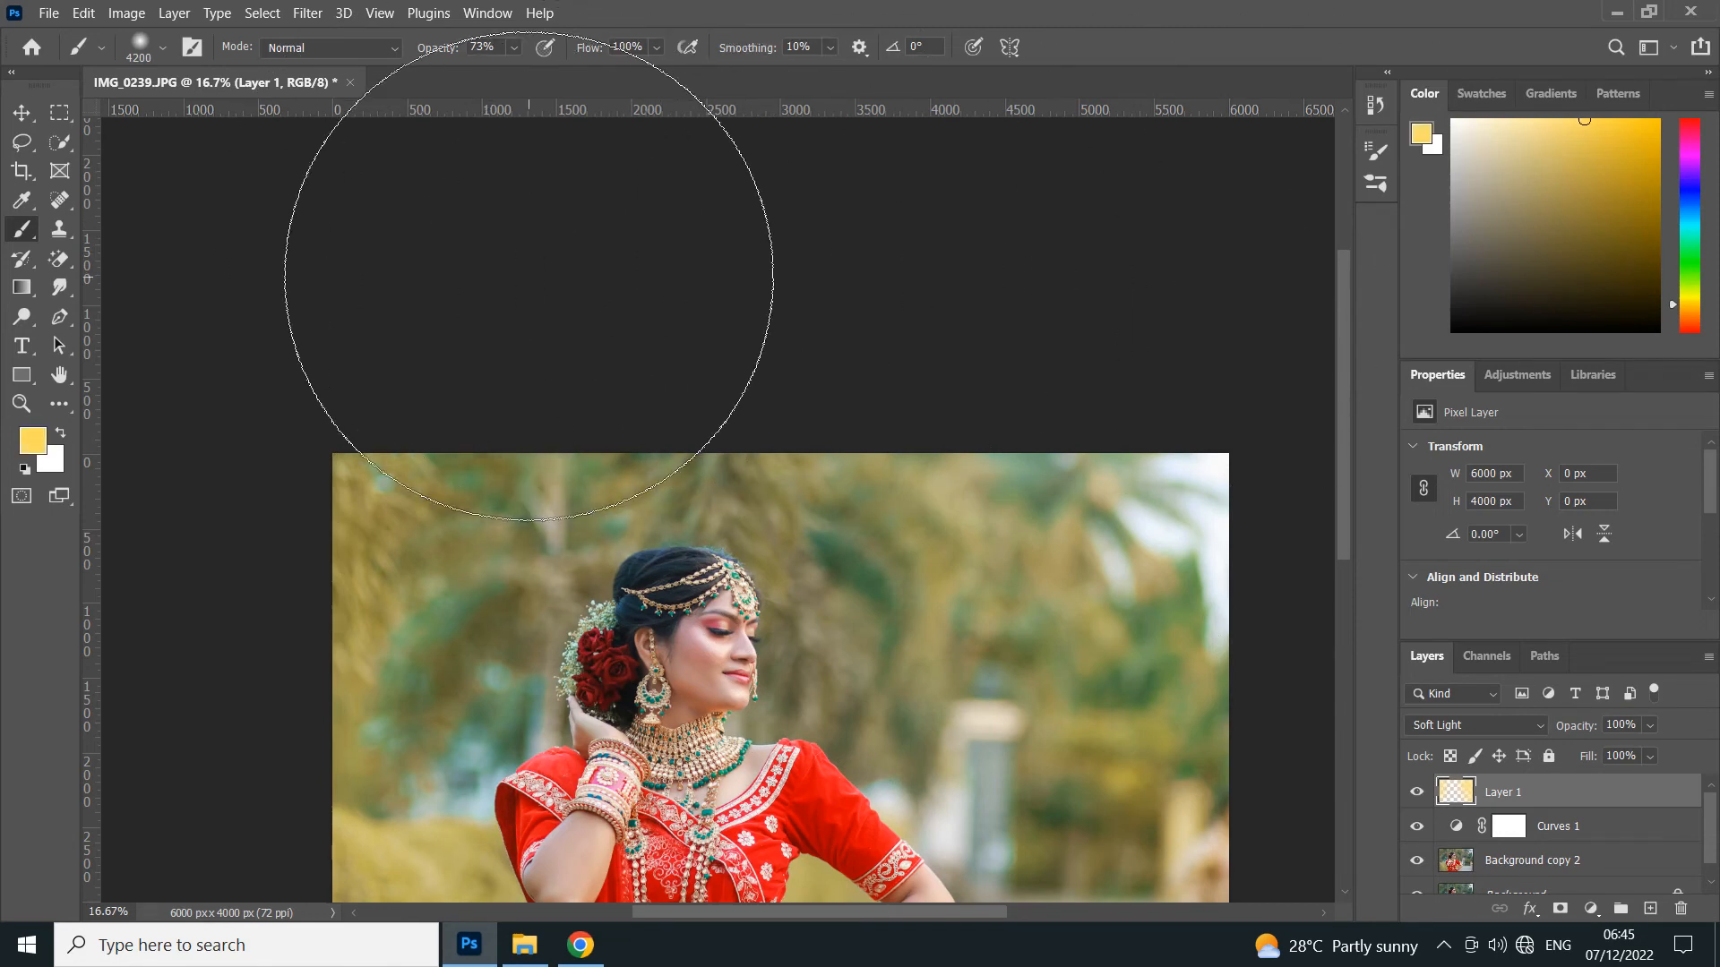
scroll(985, 538, "down", 2)
scroll(983, 541, "down", 3)
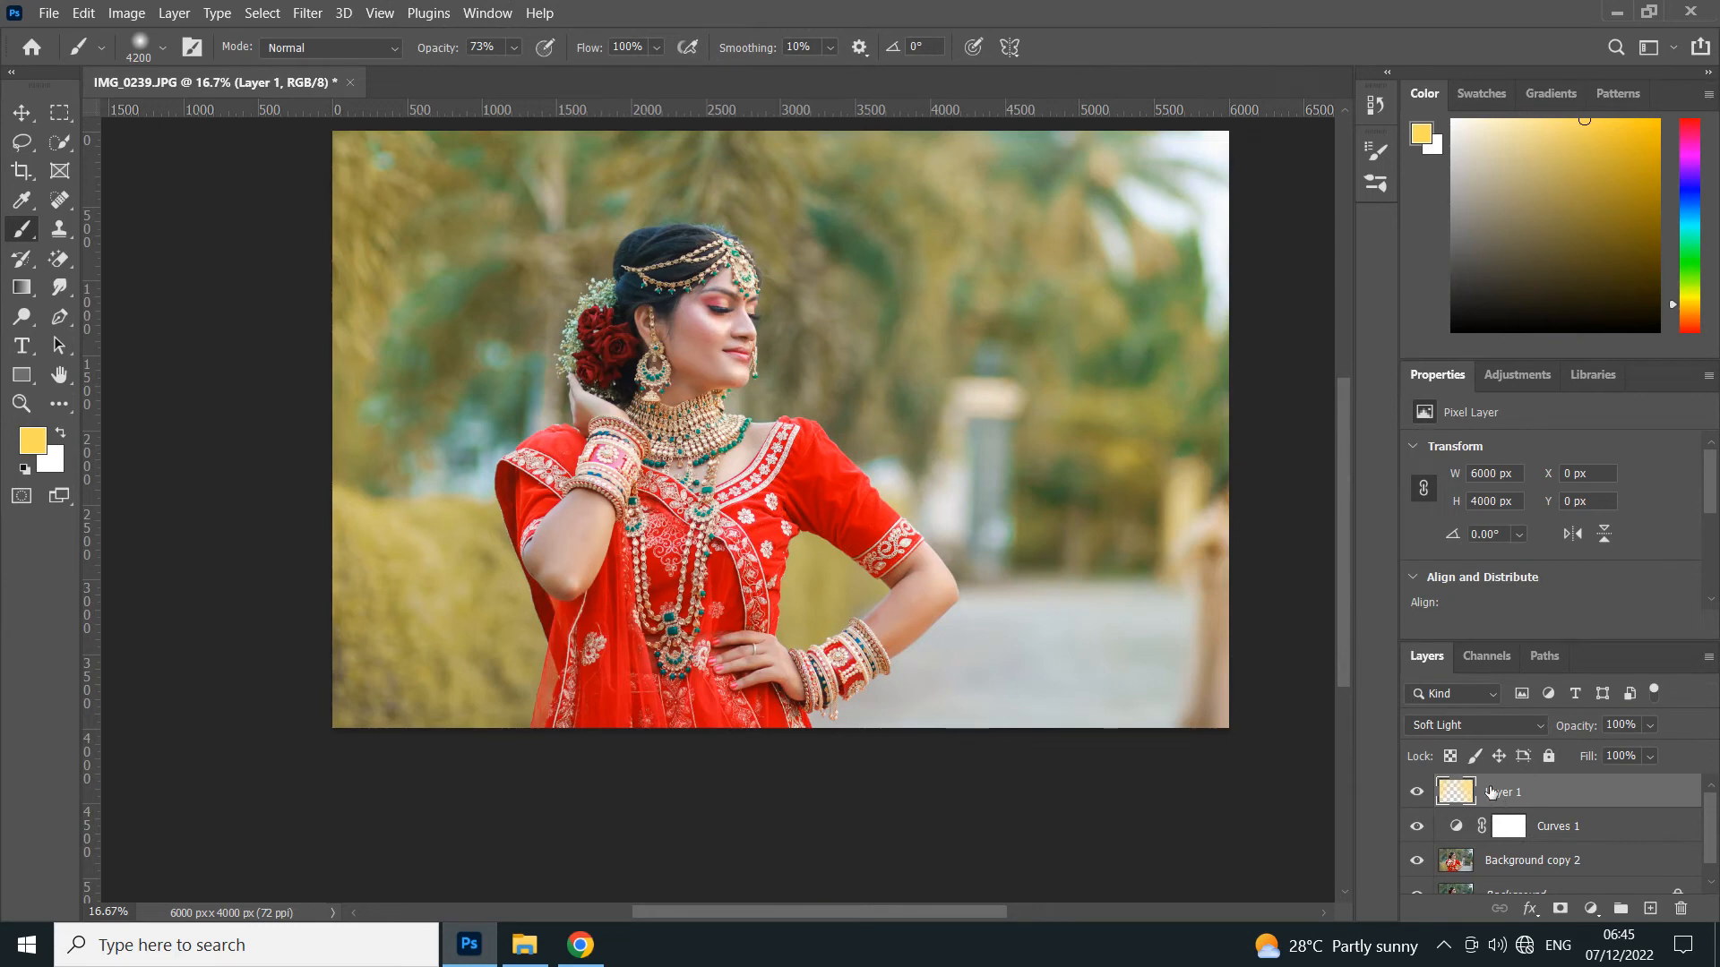
key("ctrl+plus")
key("ctrl+minus")
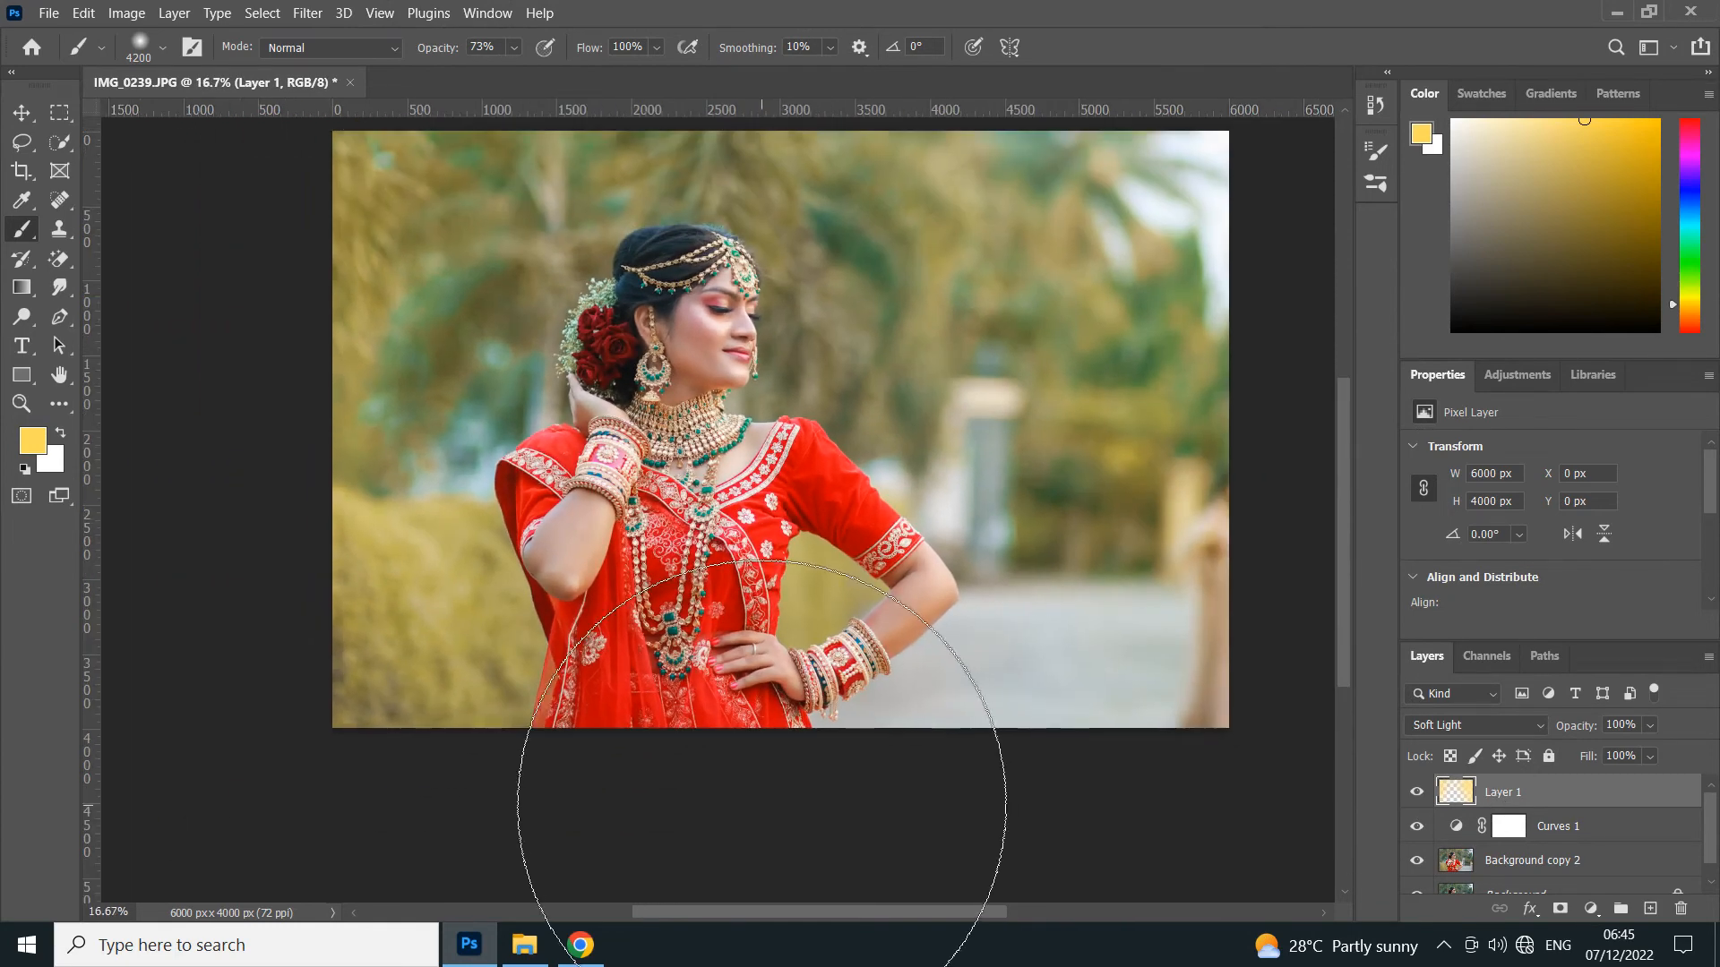
Add a Solid Color fill layer in yellow ffda5b and set its blend mode to Soft Light.
scroll(779, 769, "up", 1)
left_click(1595, 912)
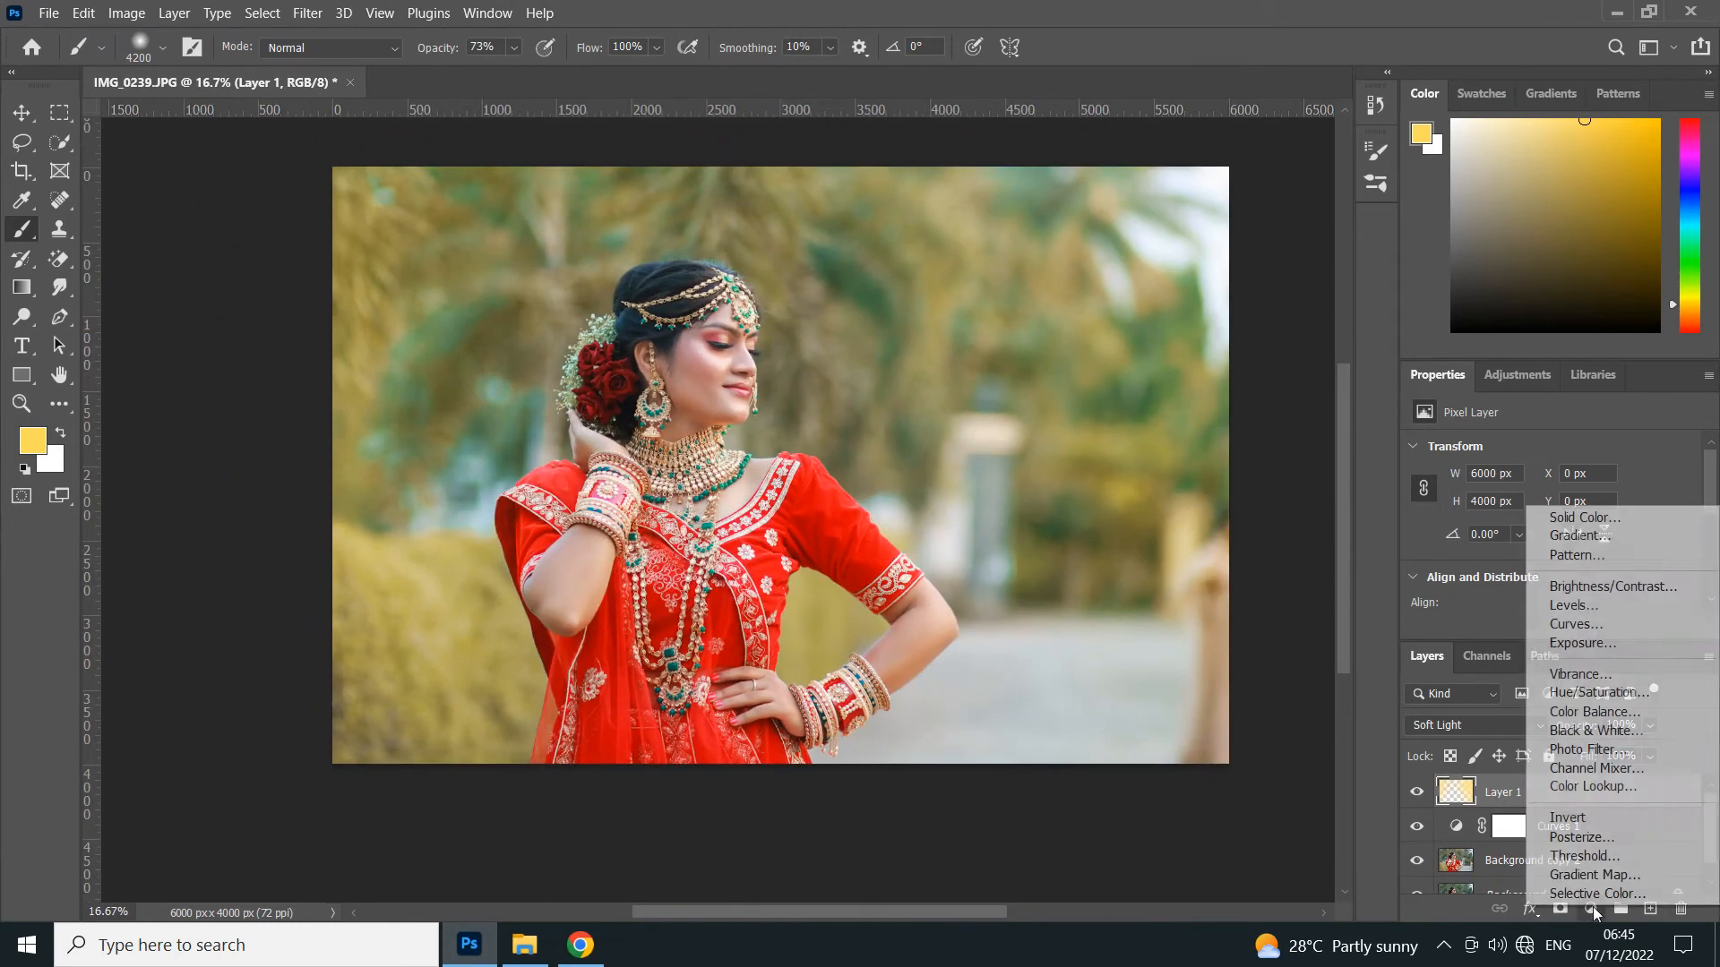
left_click(1563, 521)
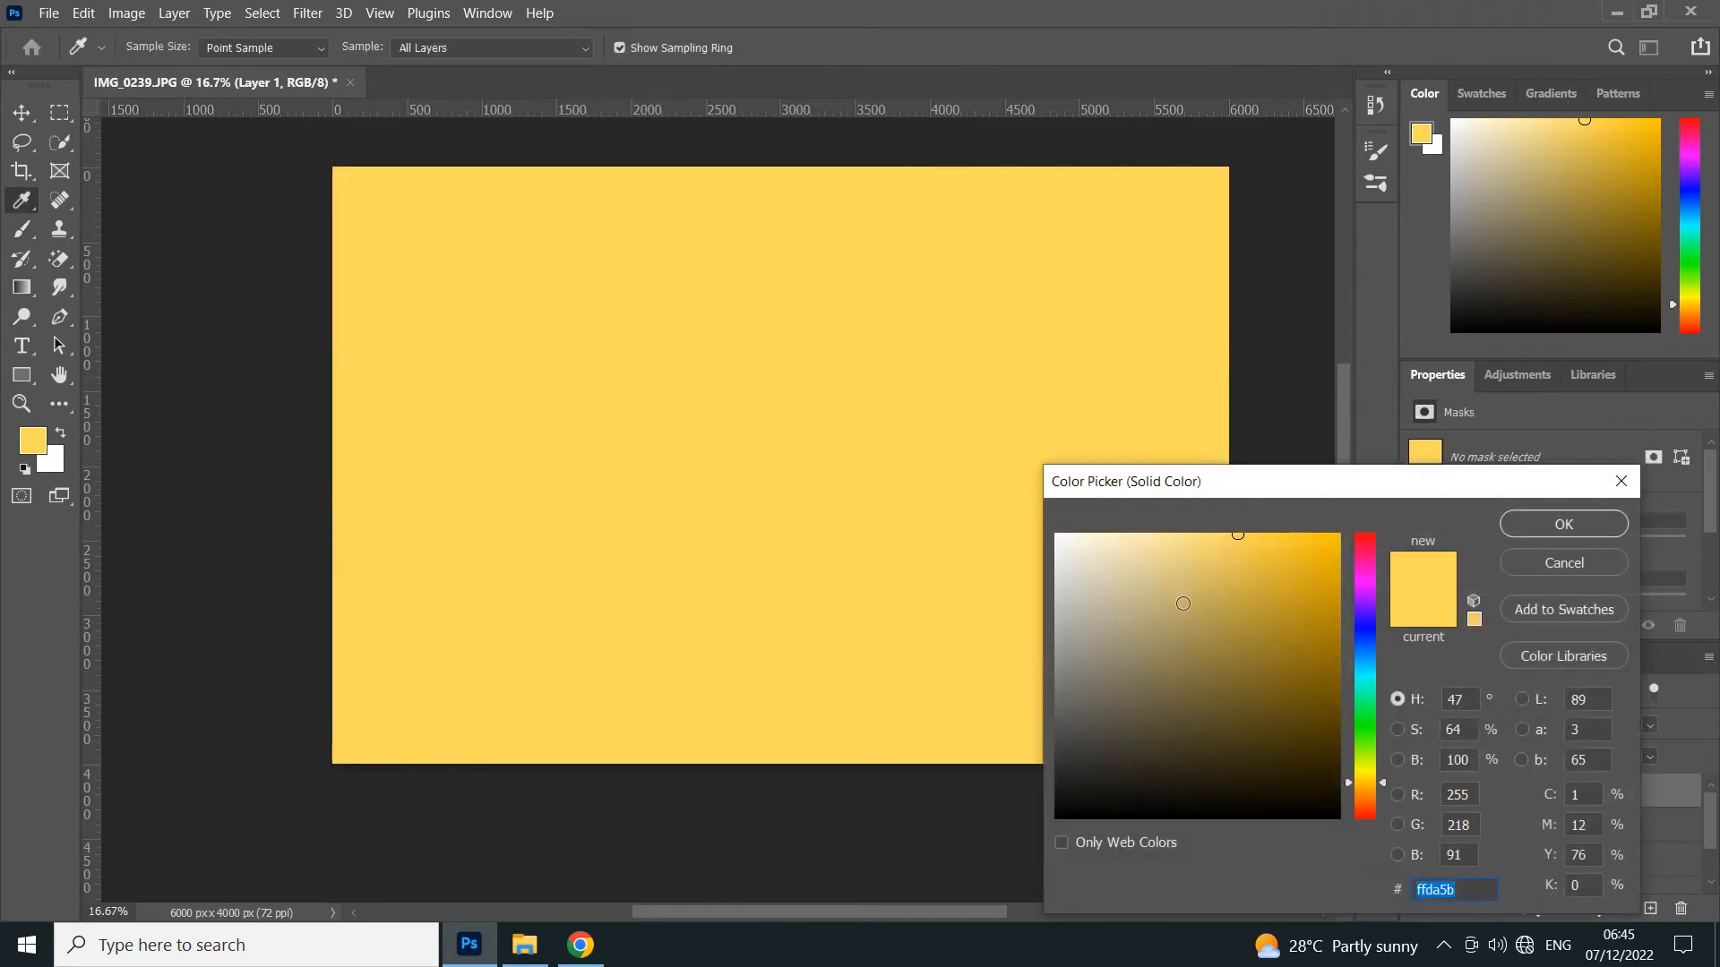
left_click(1563, 524)
left_click(1451, 727)
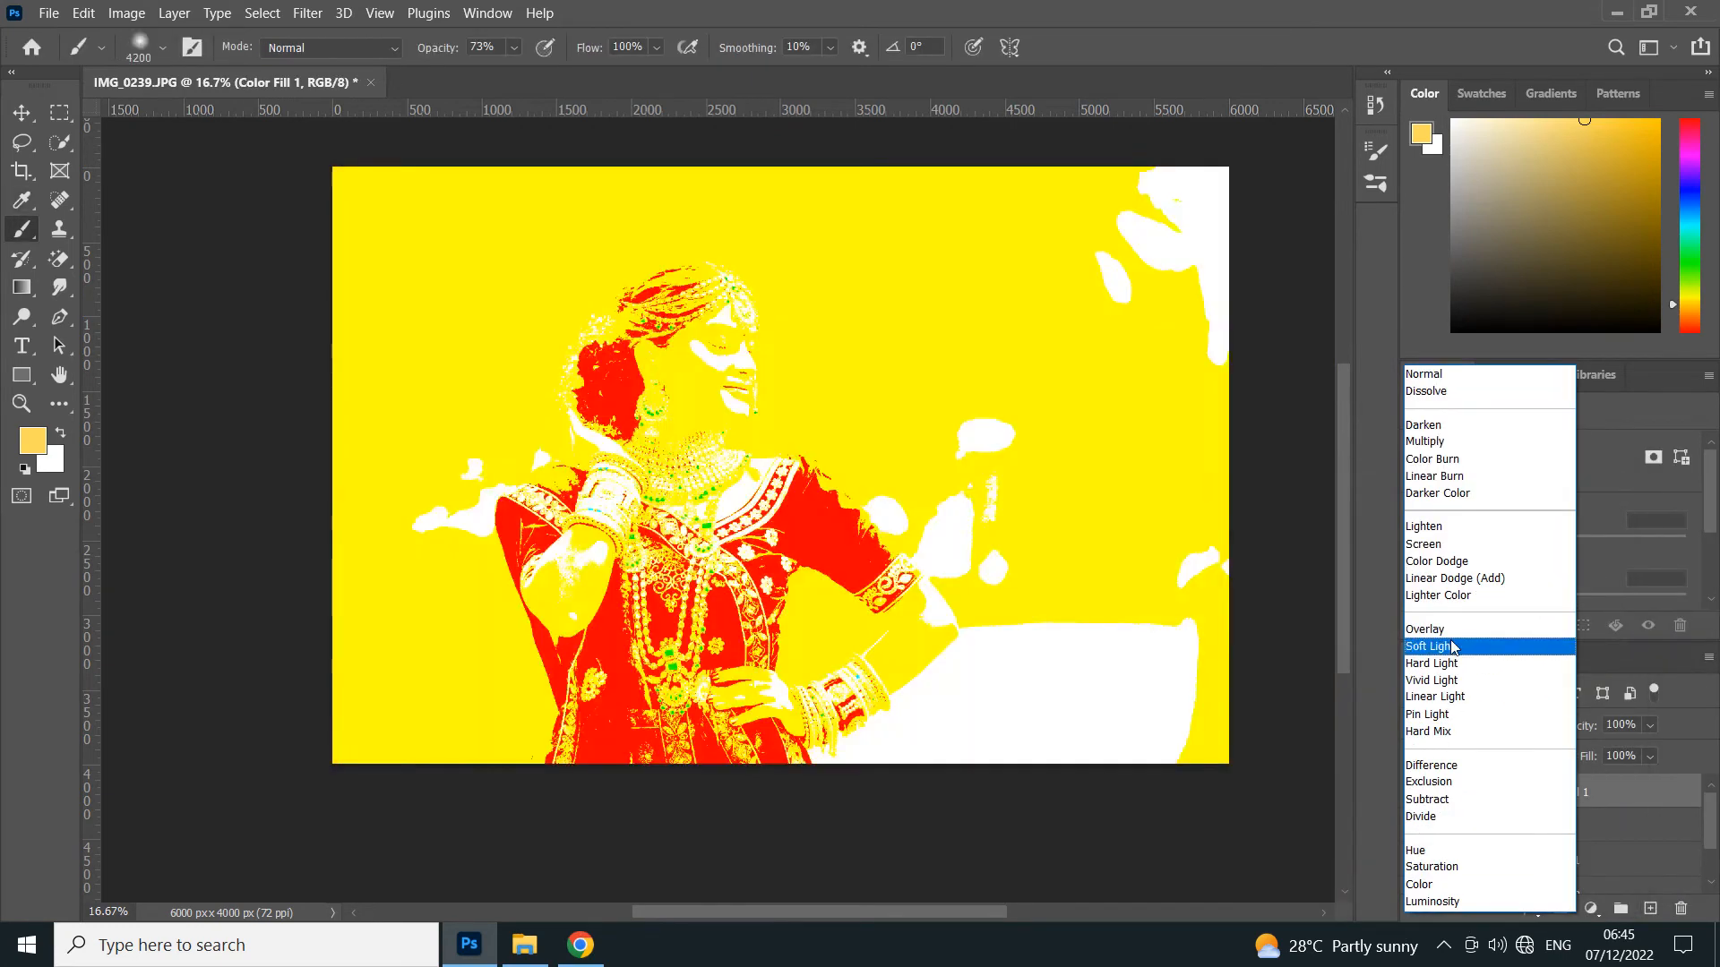
left_click(1448, 646)
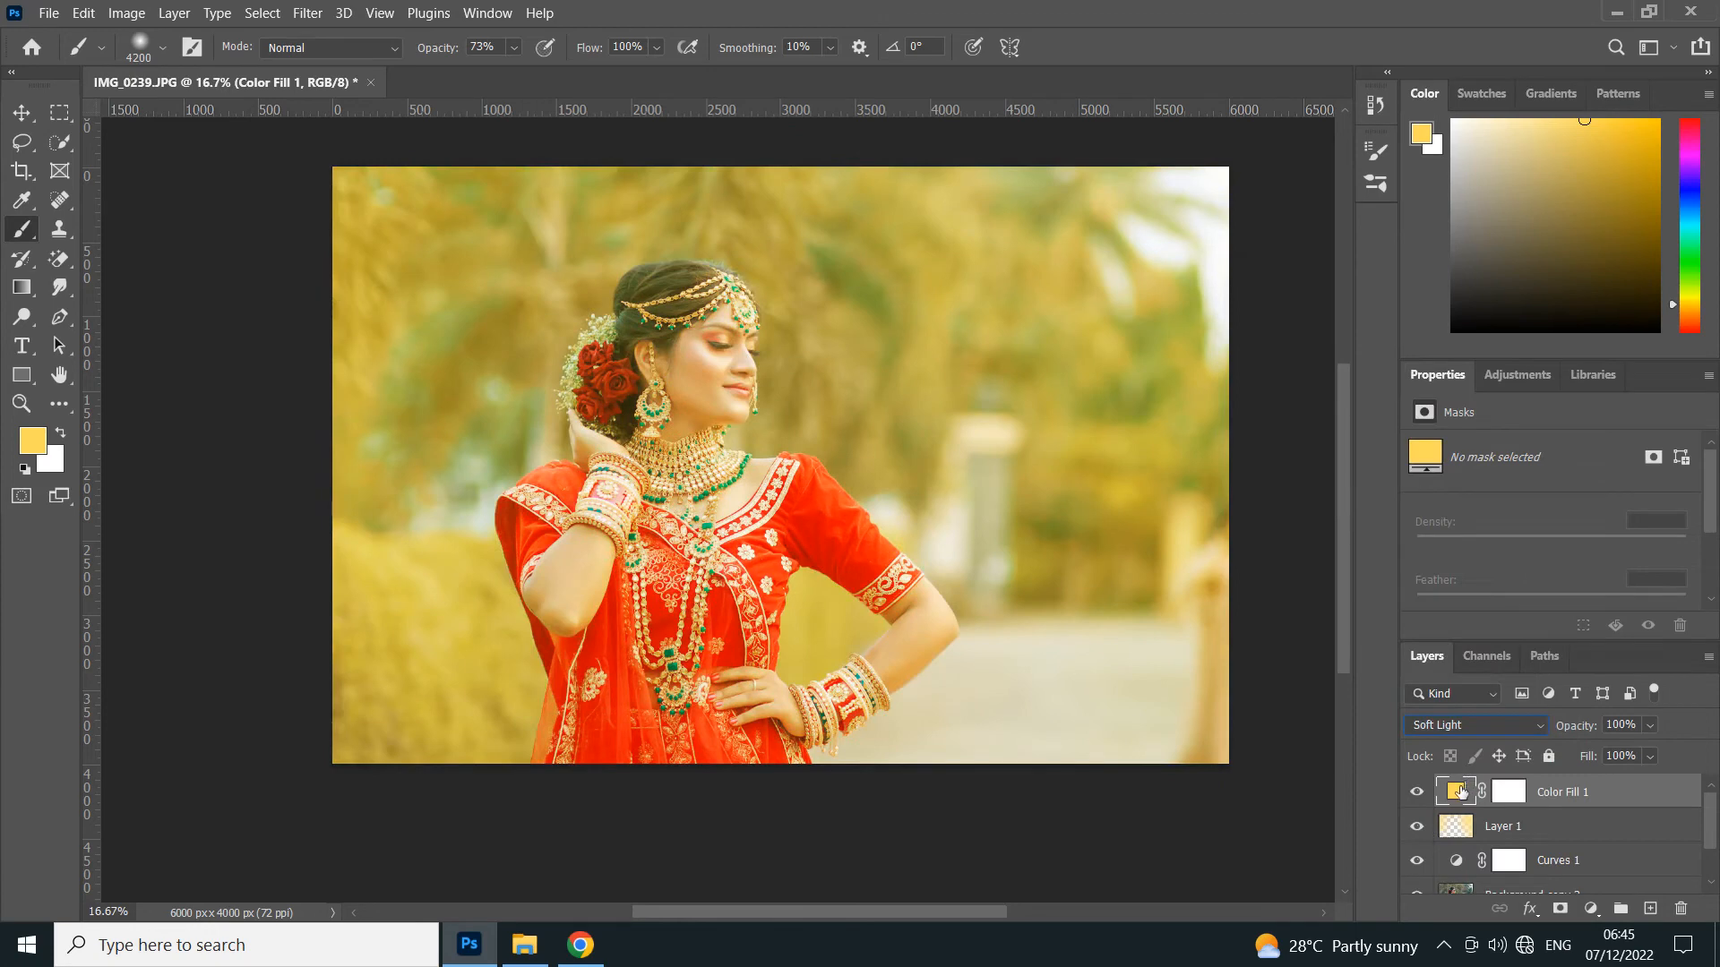
Sample background tones, try darker shades for the fill layer's color, and settle on olive yellow a79920.
double_click(1460, 791)
left_click(893, 400)
left_click(858, 321)
left_click(877, 398)
left_click(451, 570)
left_click(1286, 680)
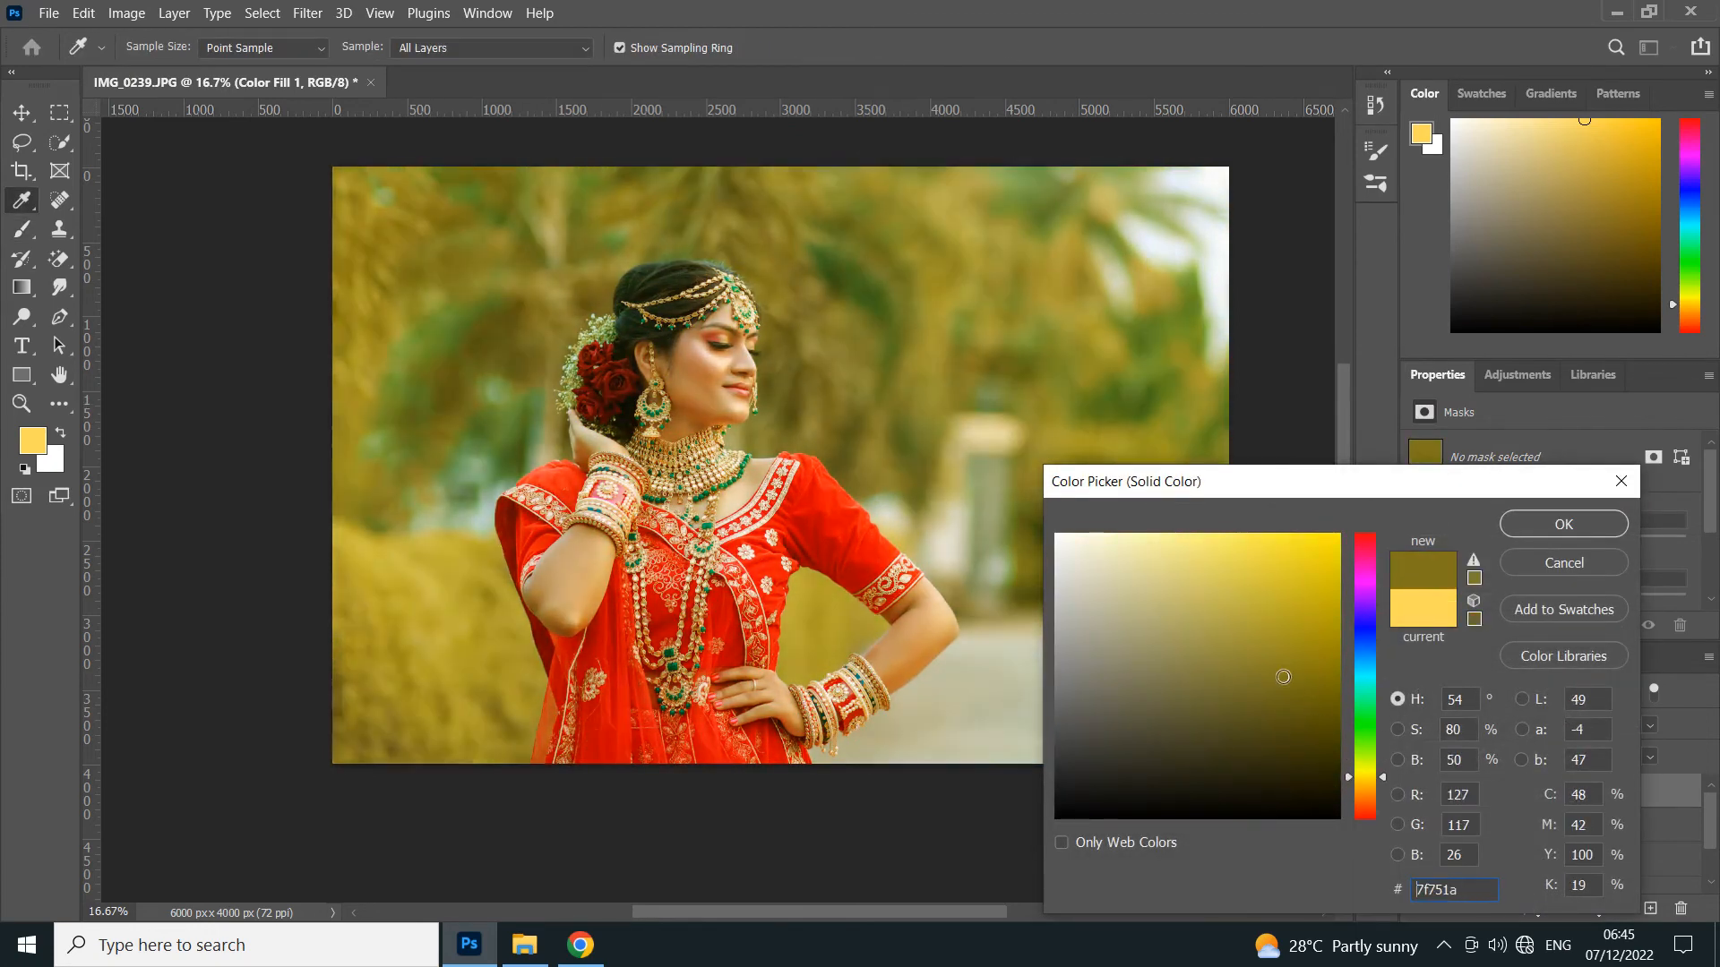
left_click(1336, 730)
left_click_drag(1323, 668, 1324, 773)
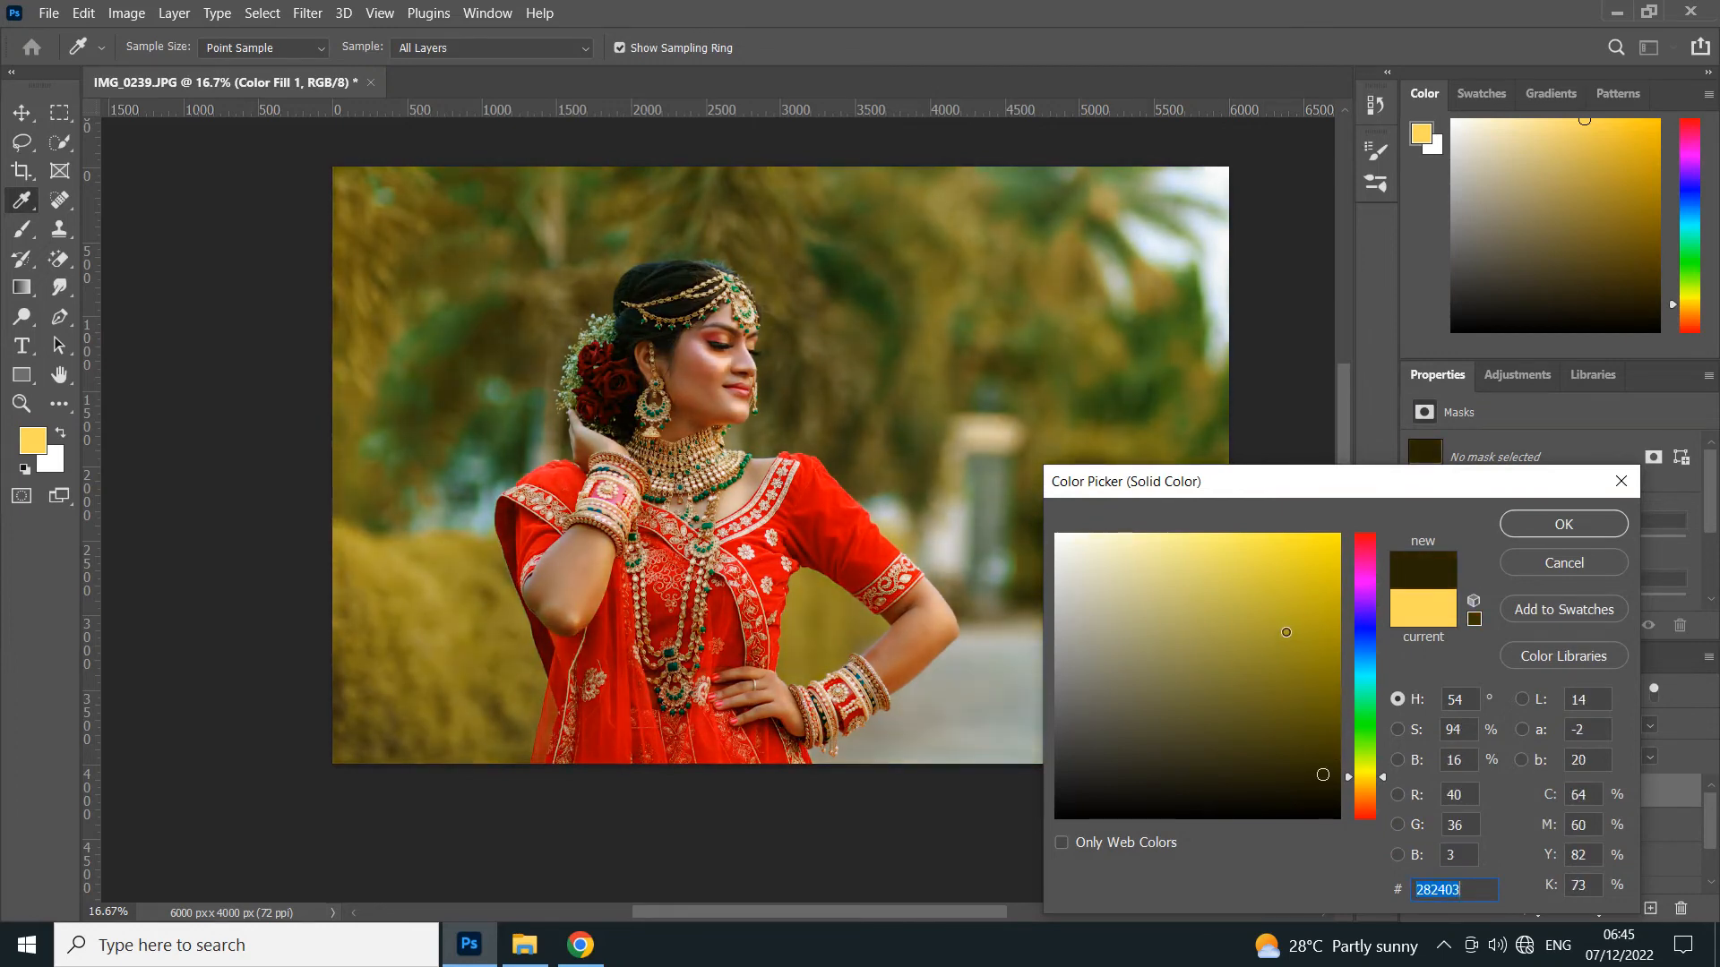
left_click(1286, 632)
left_click(1564, 524)
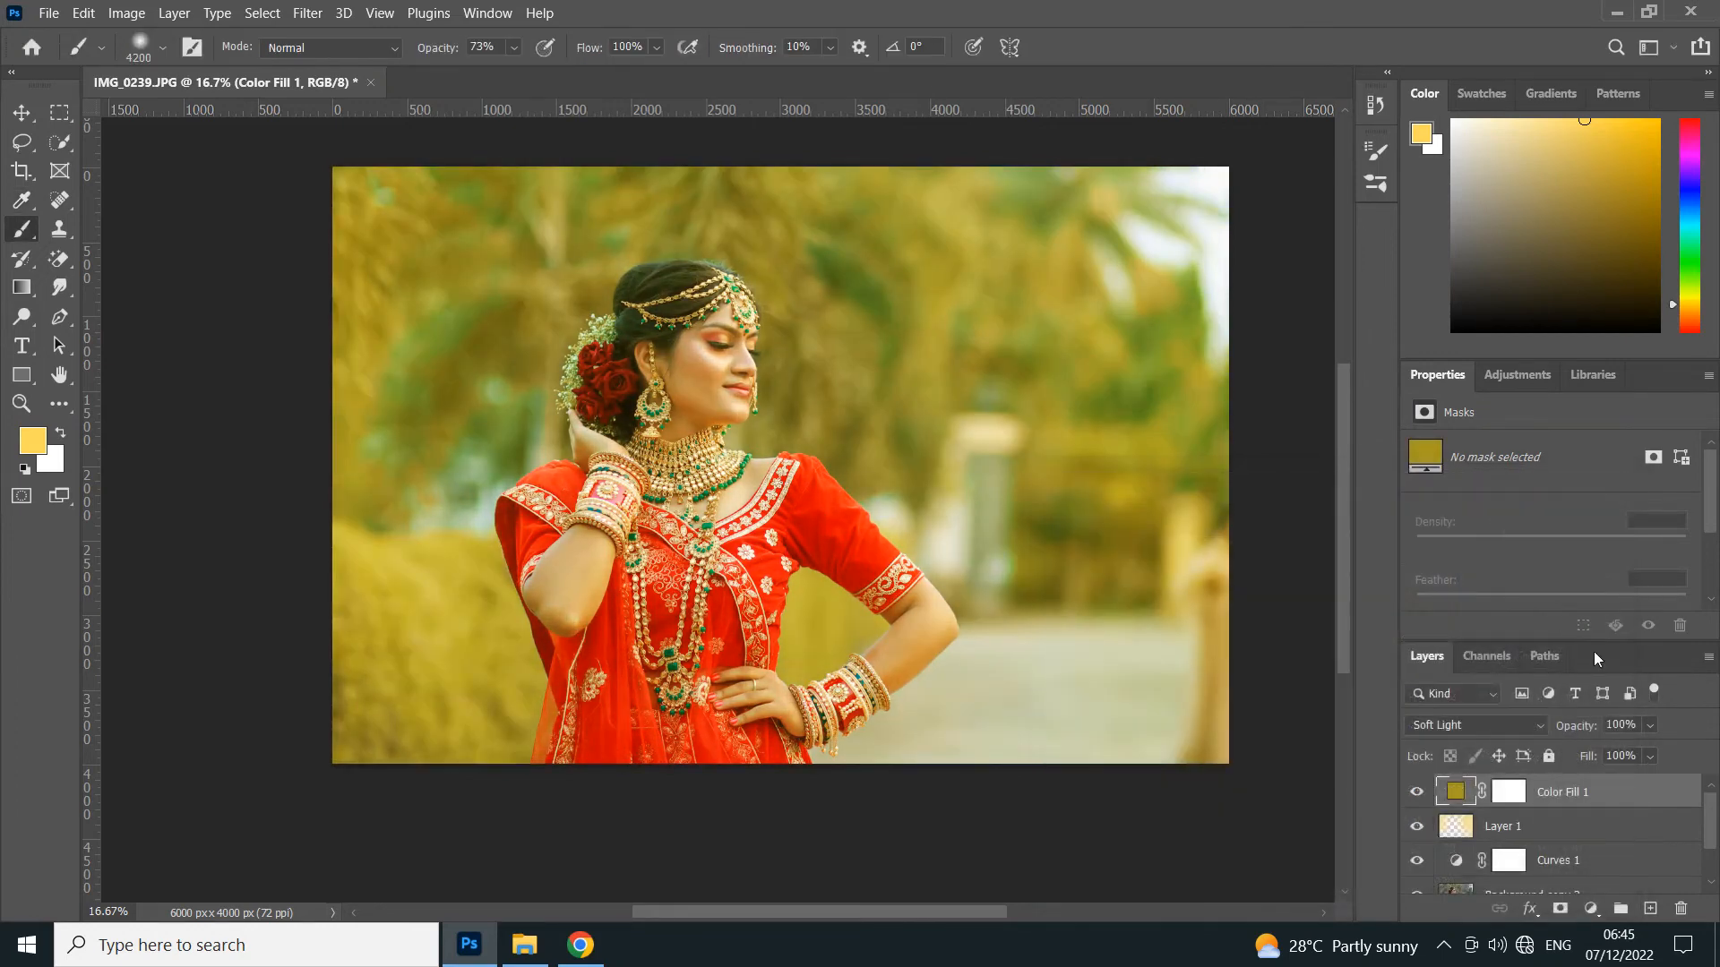
Keep the color fill layer in Soft Light mode and reduce its opacity to 8%.
left_click(1509, 726)
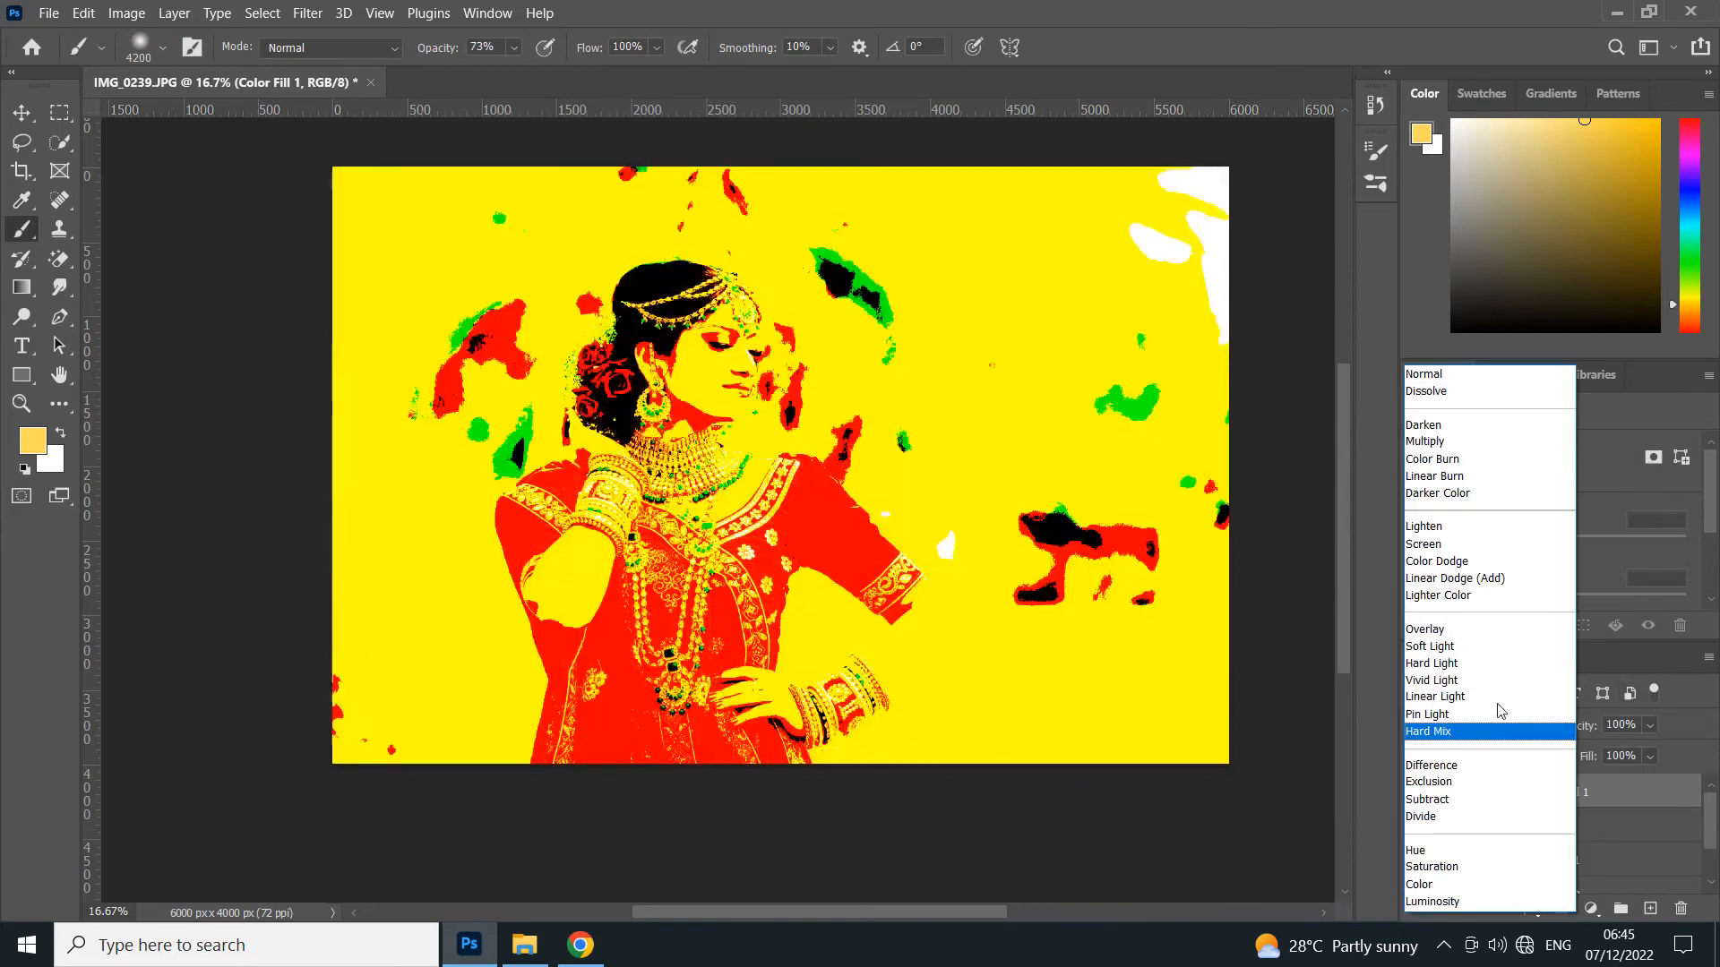
left_click(1442, 639)
left_click_drag(1653, 722, 1579, 750)
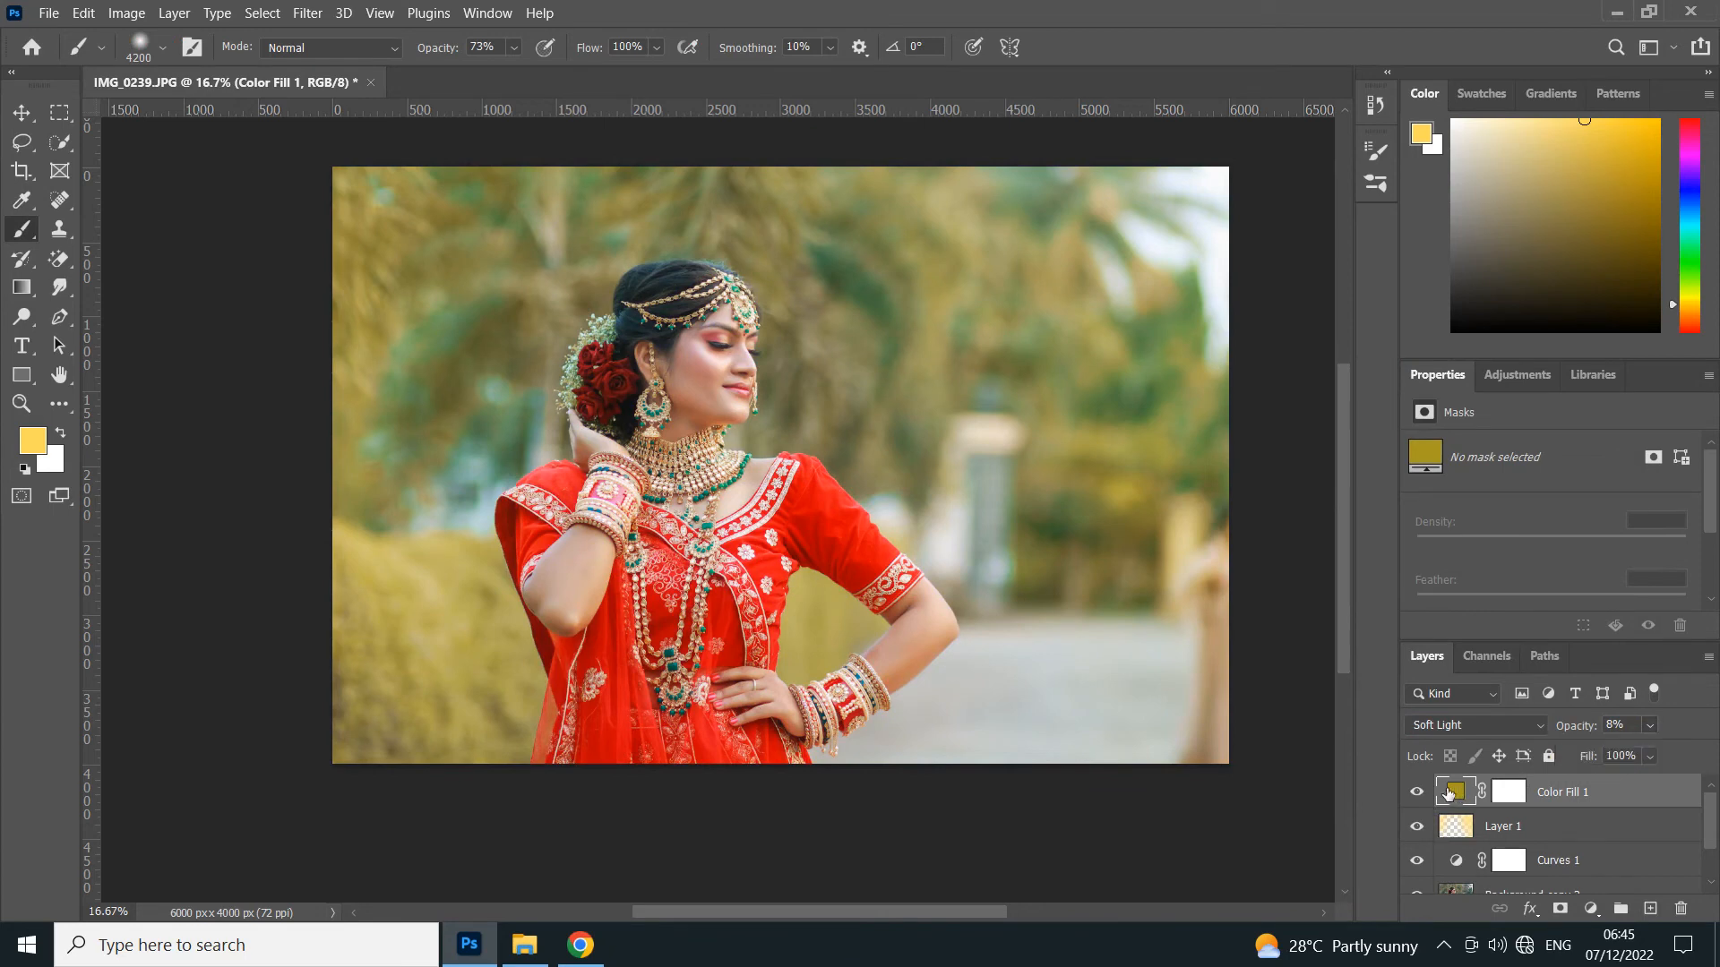
Change the fill layer's color to muted olive 98975e by sampling the blurred background.
double_click(1444, 788)
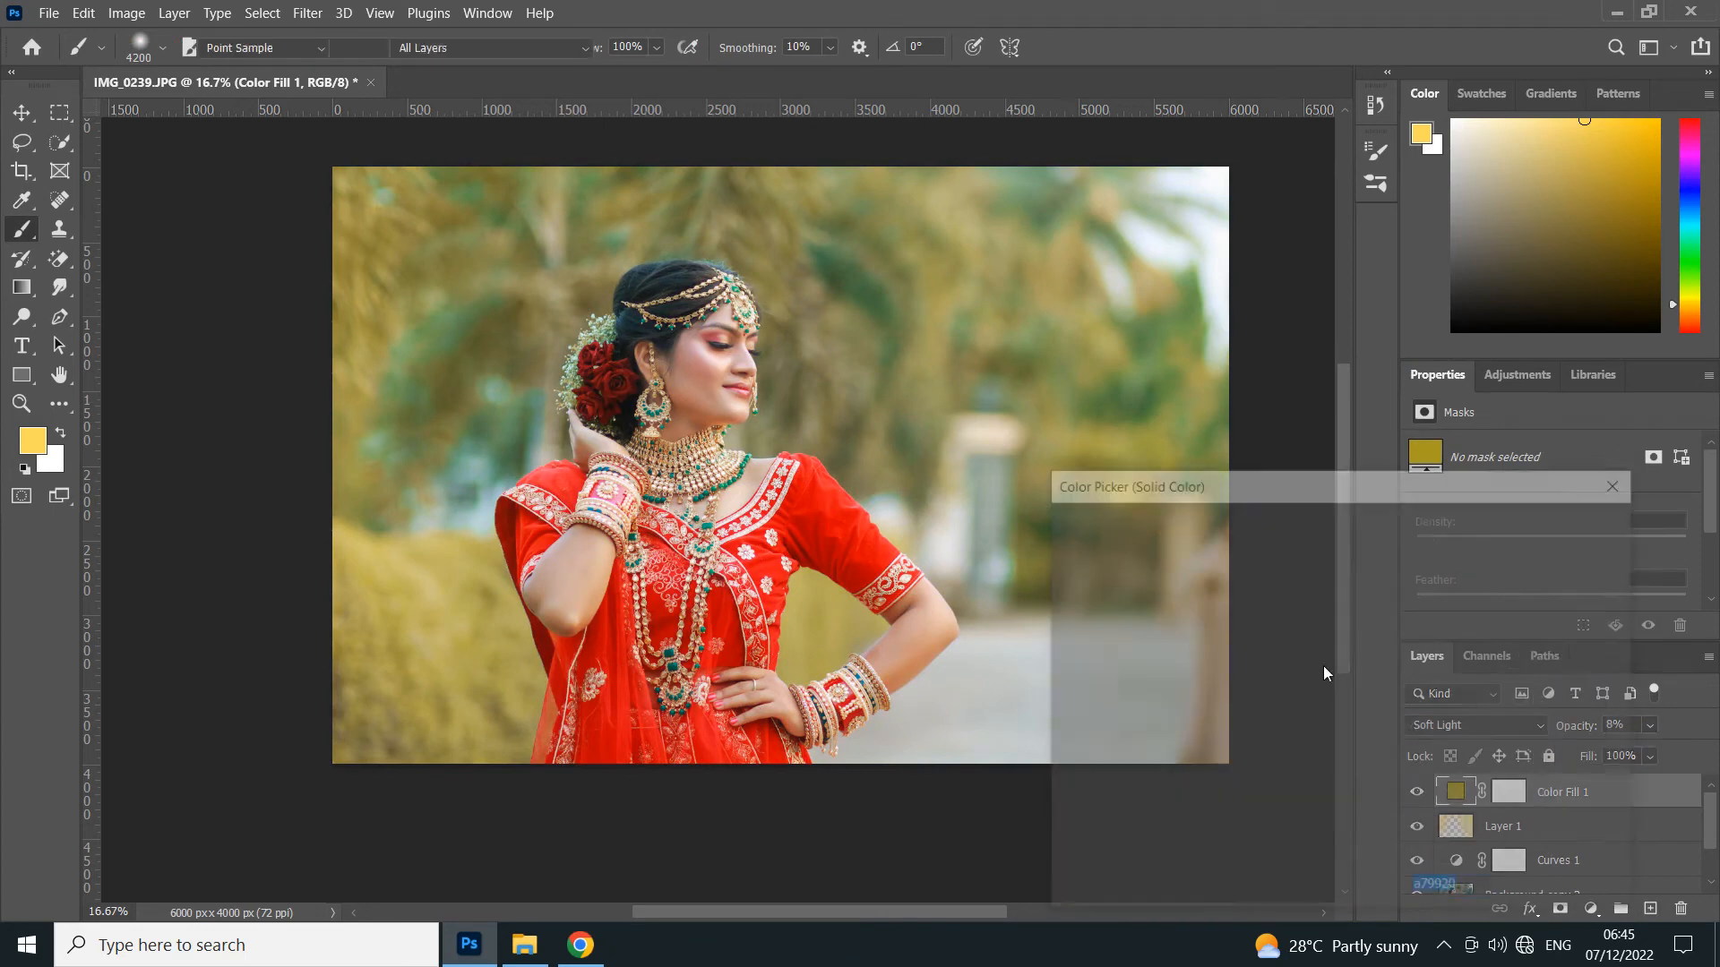
left_click(1102, 395)
left_click(1017, 504)
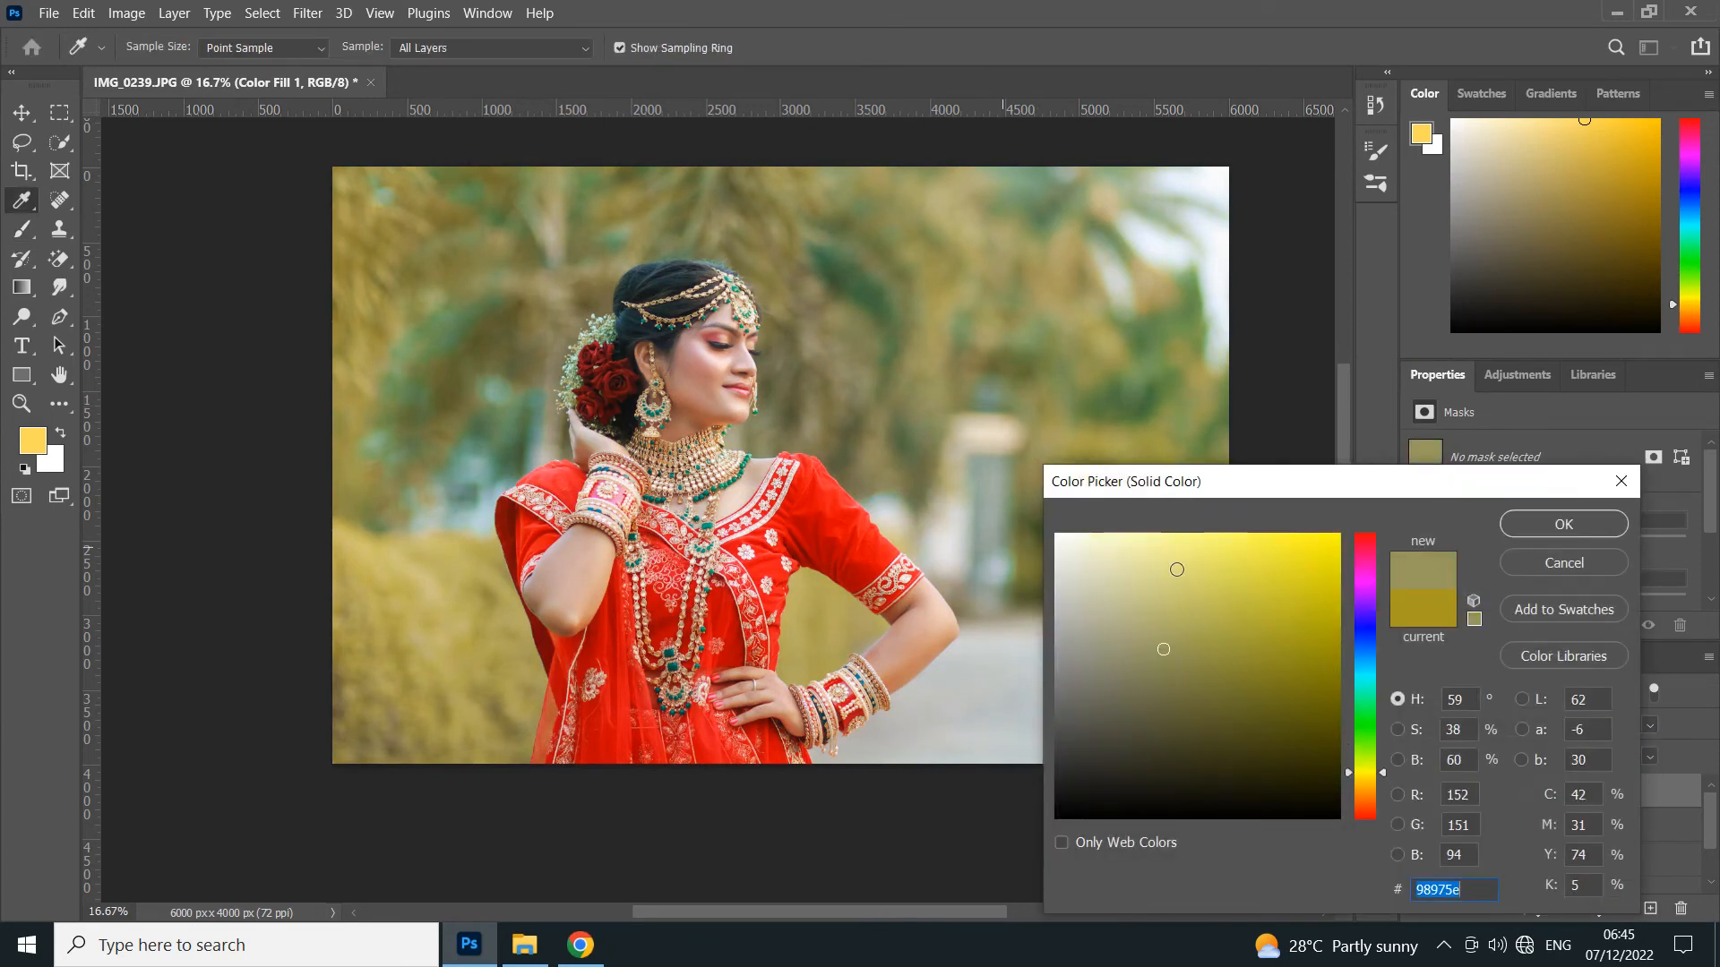
left_click(1531, 527)
Compare the photo with and without the color fill layer and set its opacity to 10%.
left_click(1414, 792)
left_click(1414, 791)
left_click(1414, 792)
left_click(1414, 791)
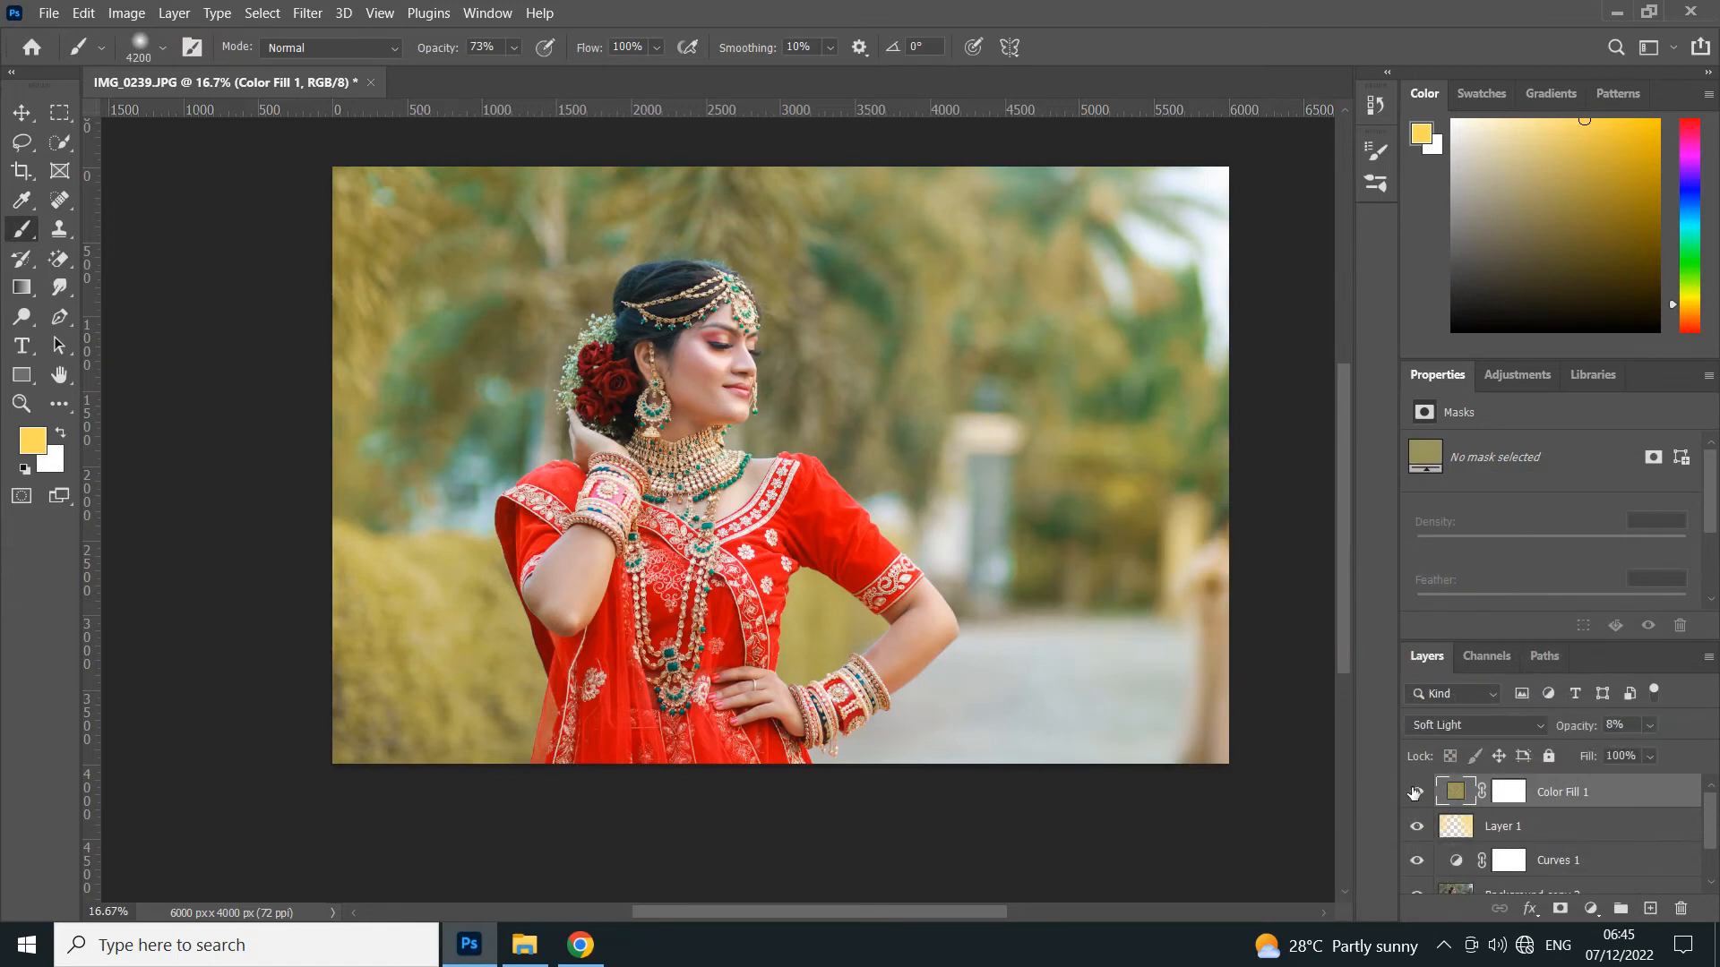
mouse_move(1572, 731)
left_mouse_down()
mouse_move(1617, 731)
mouse_move(1557, 736)
mouse_move(1576, 737)
left_mouse_up()
left_click_drag(1562, 737, 1565, 738)
Merge the layers from Color Fill 1 down to Background copy 2 and duplicate the merged layer.
scroll(1577, 825, "down", 2)
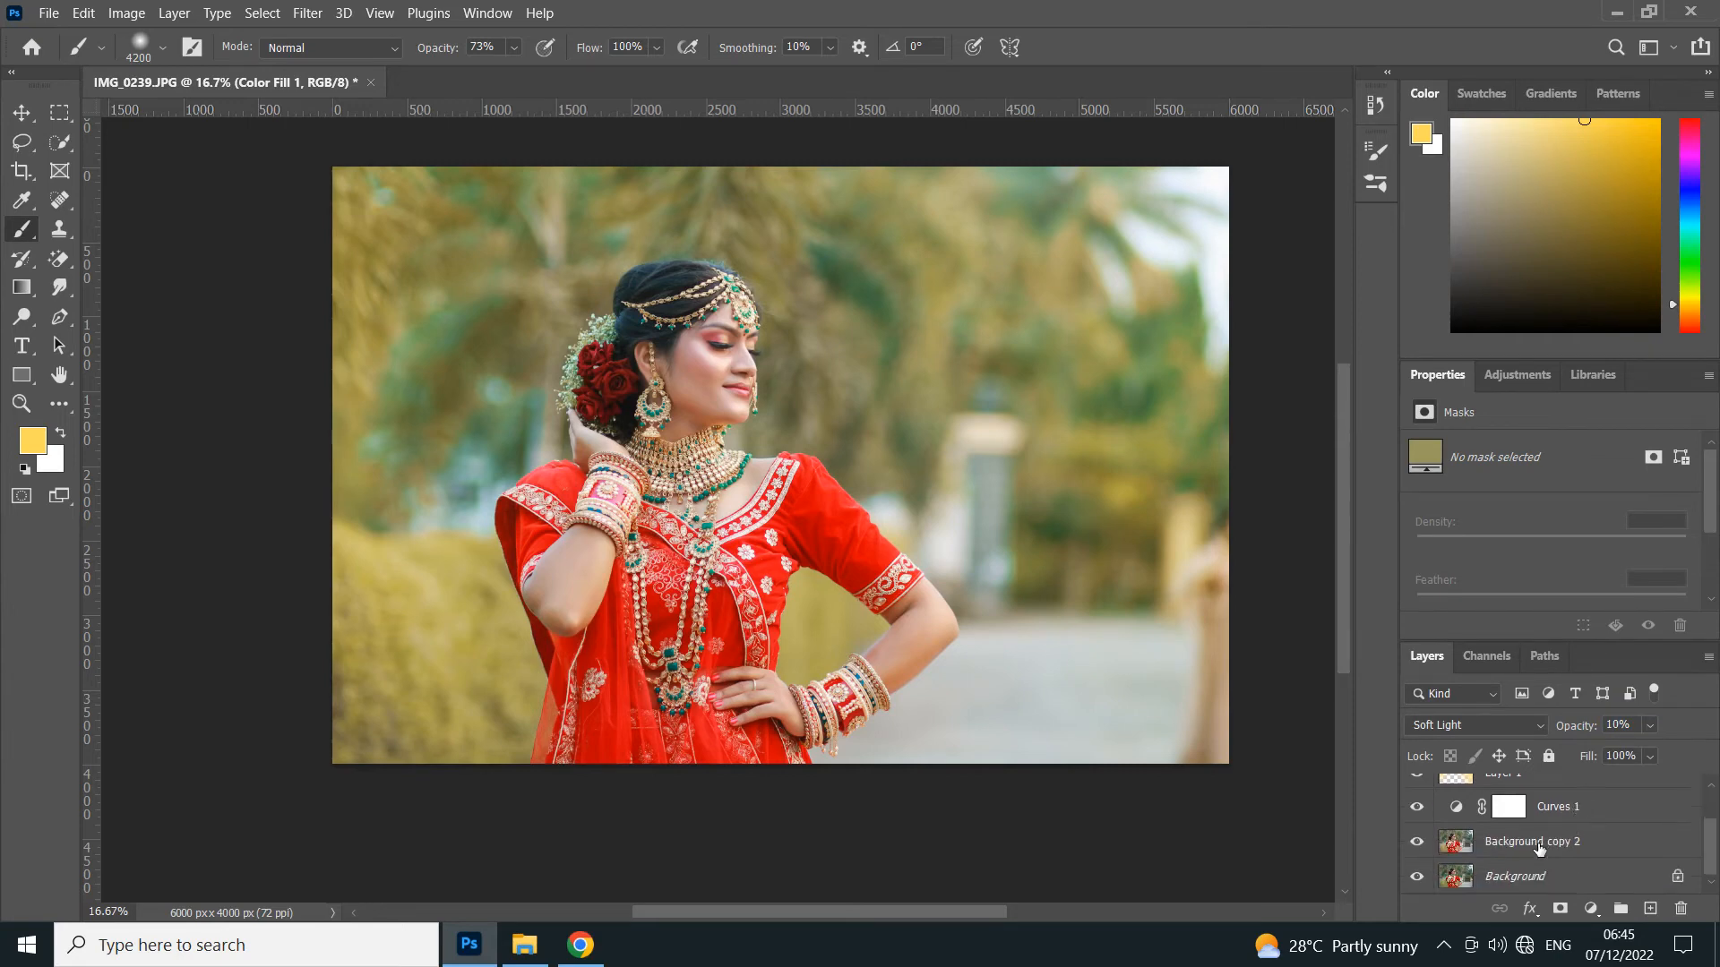
left_click(1539, 842, "shift")
scroll(1539, 848, "up", 2)
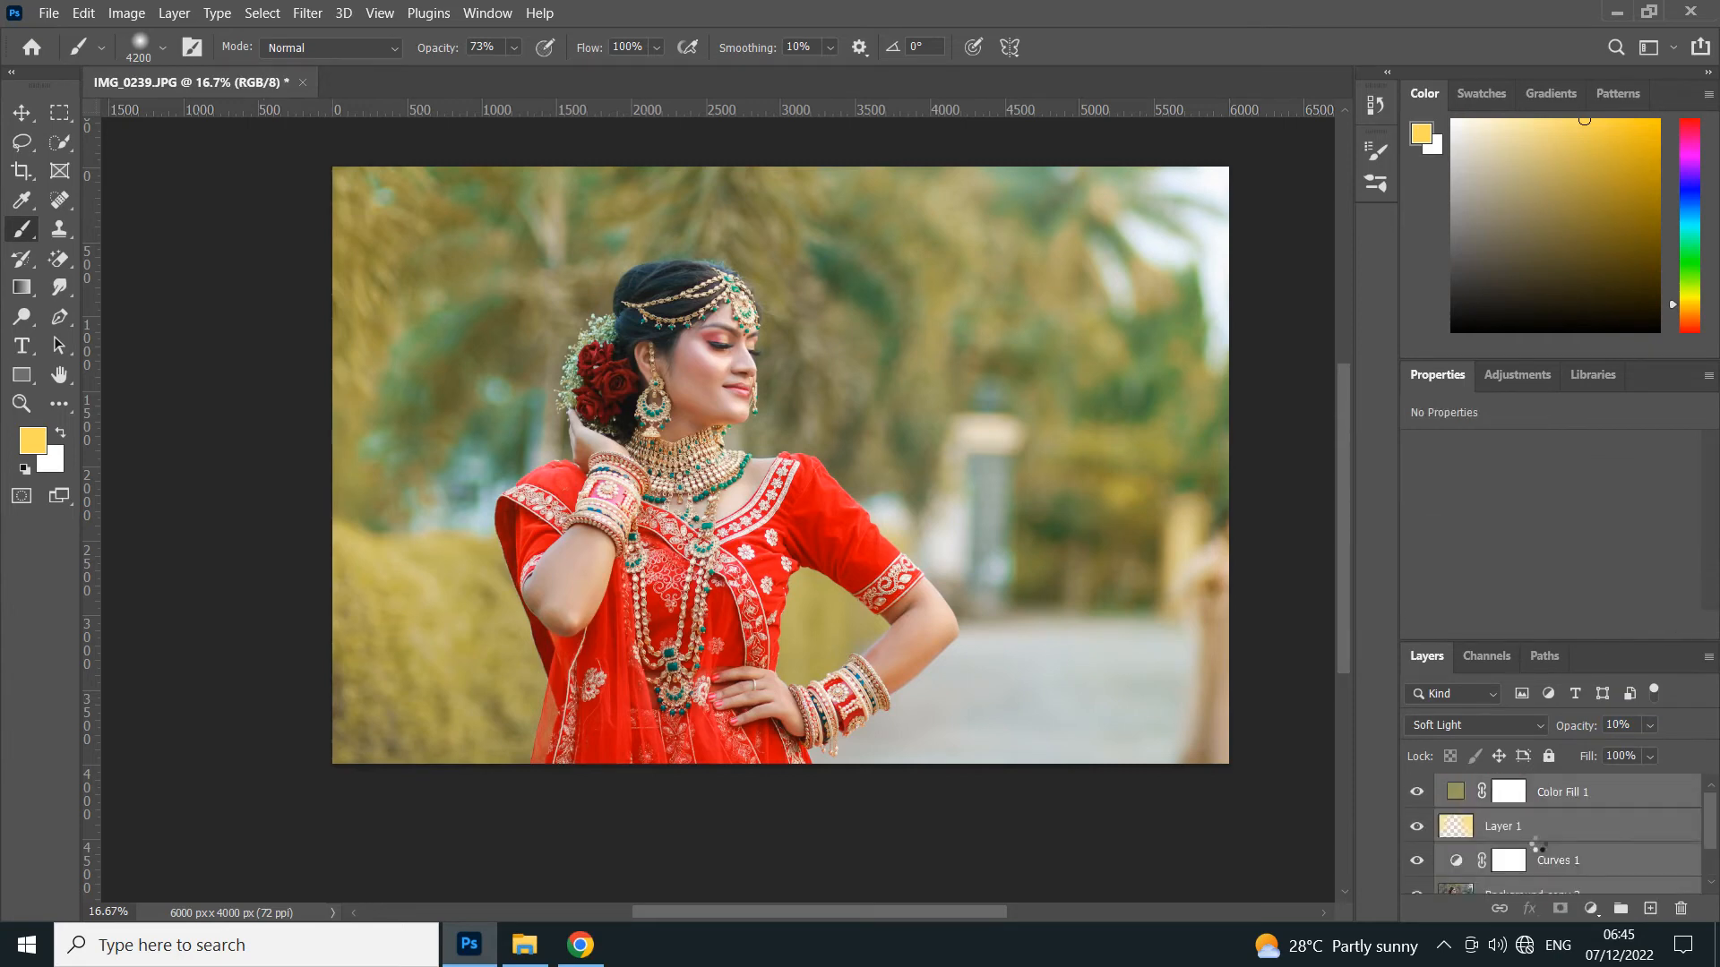
key("ctrl+e")
key("ctrl+j")
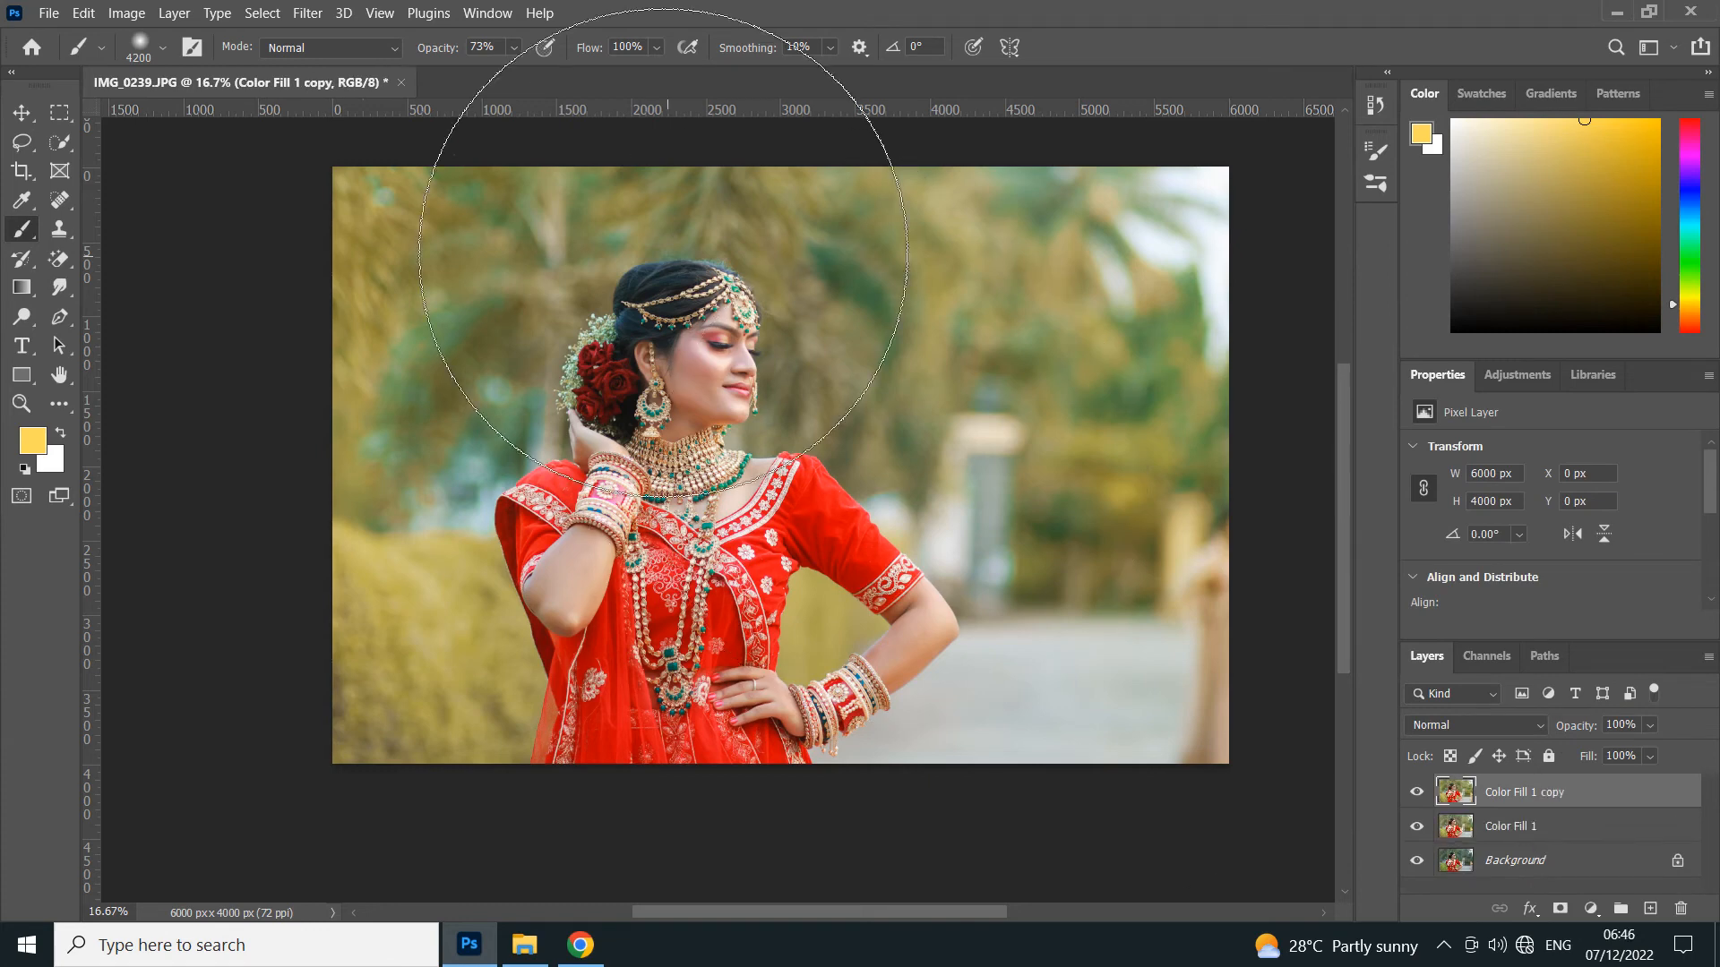
Apply a High Pass filter with a 3.9 px radius to the duplicate and set its blend mode to Vivid Light.
left_click(313, 18)
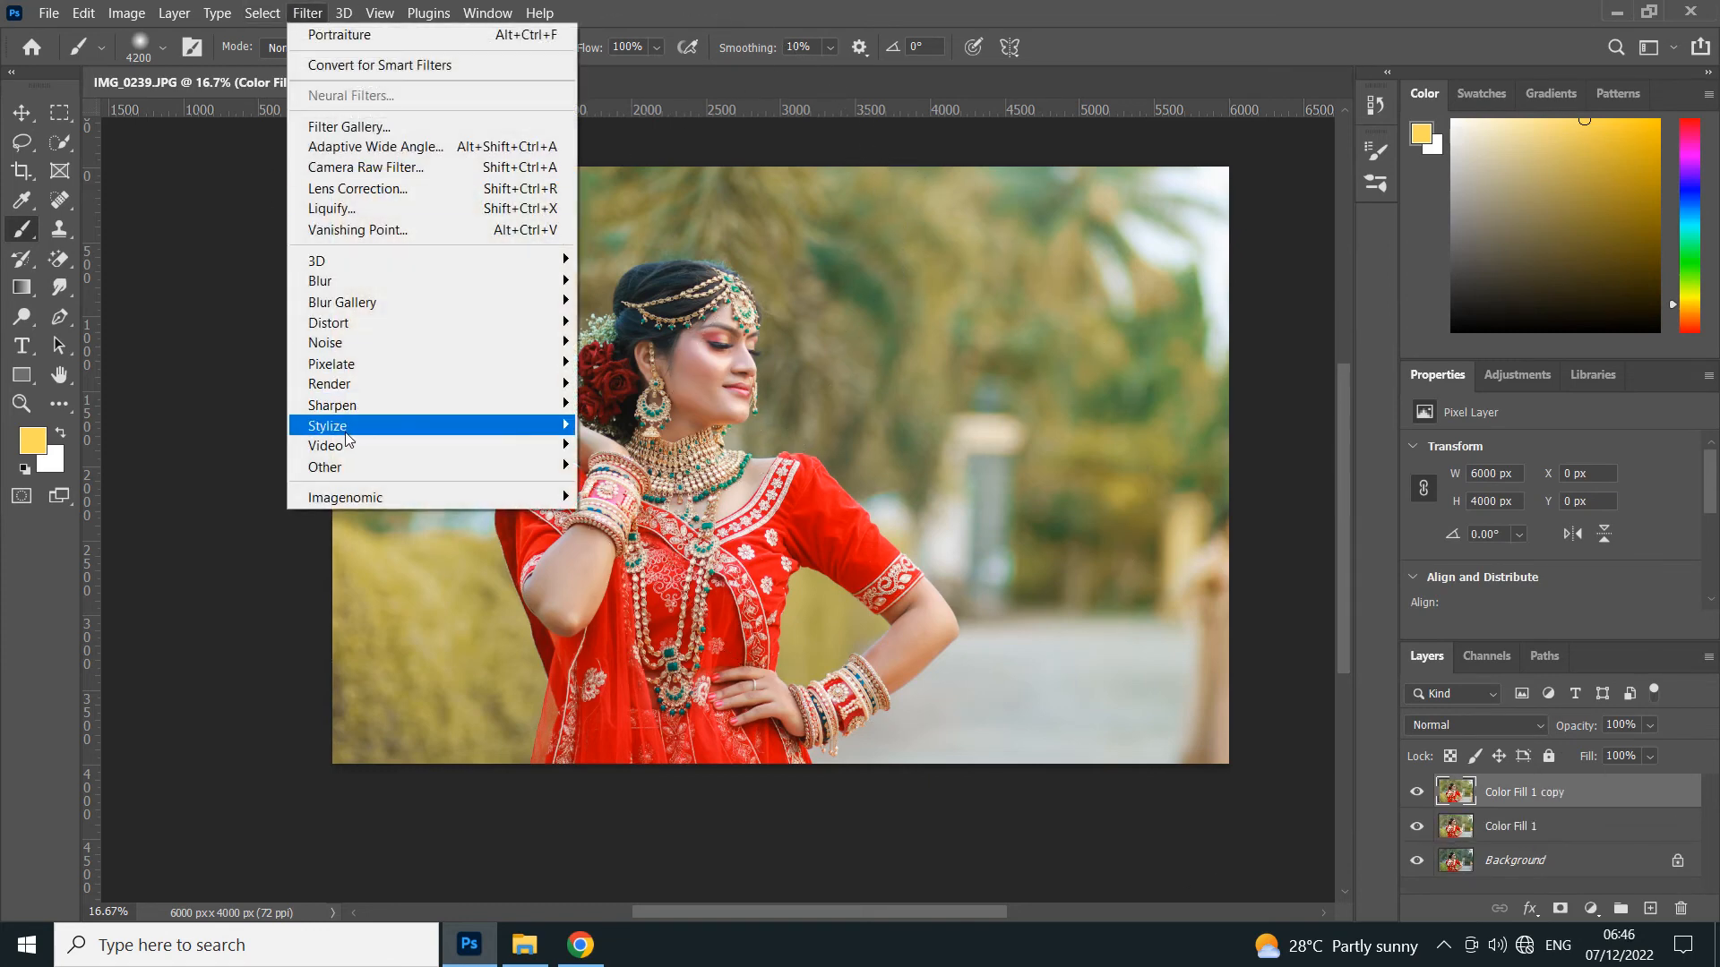
mouse_move(343, 468)
left_click(623, 487)
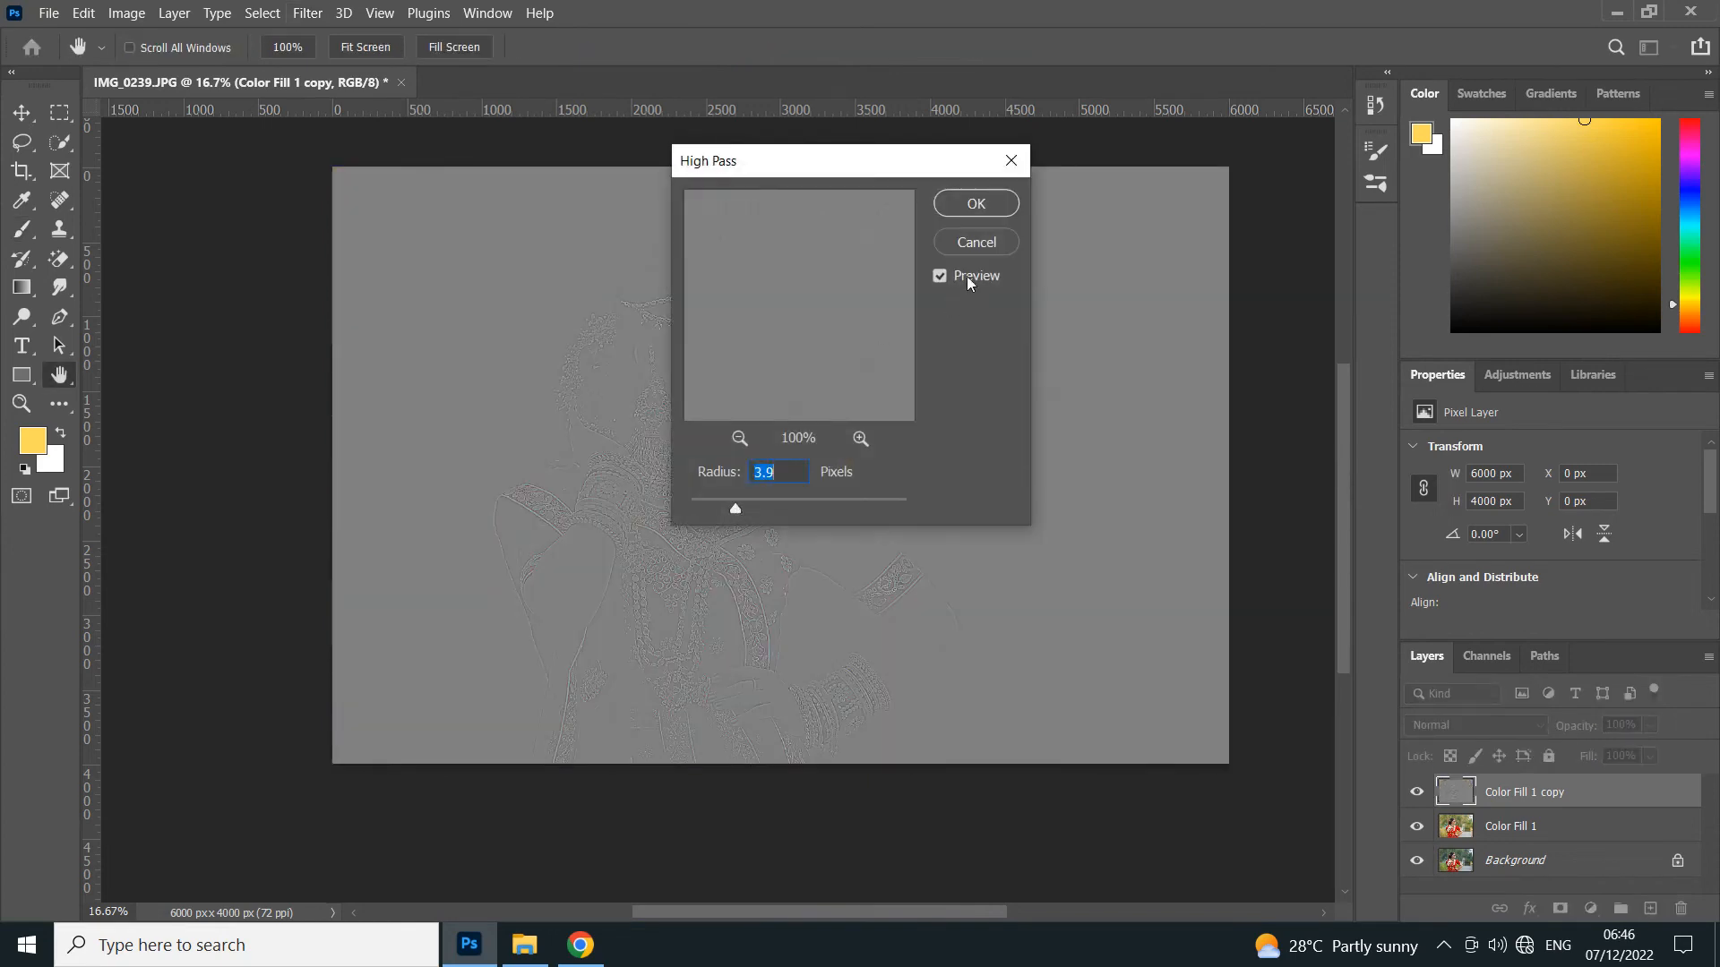
left_click(991, 205)
left_click(1460, 726)
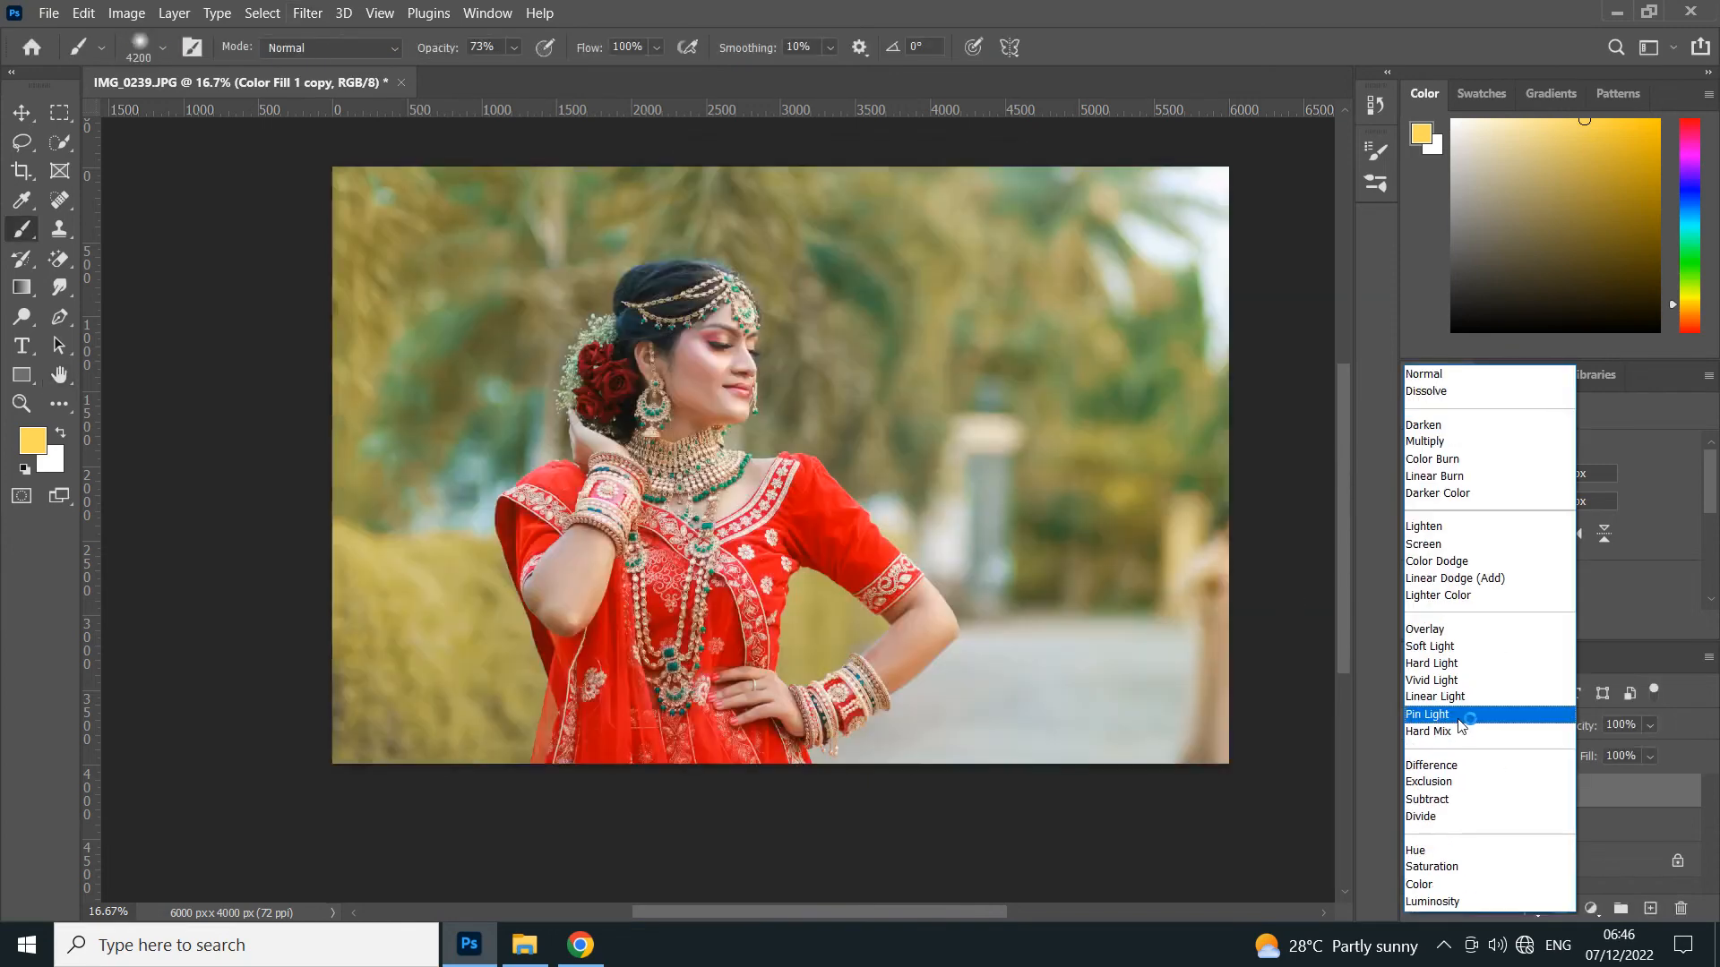
left_click(1442, 683)
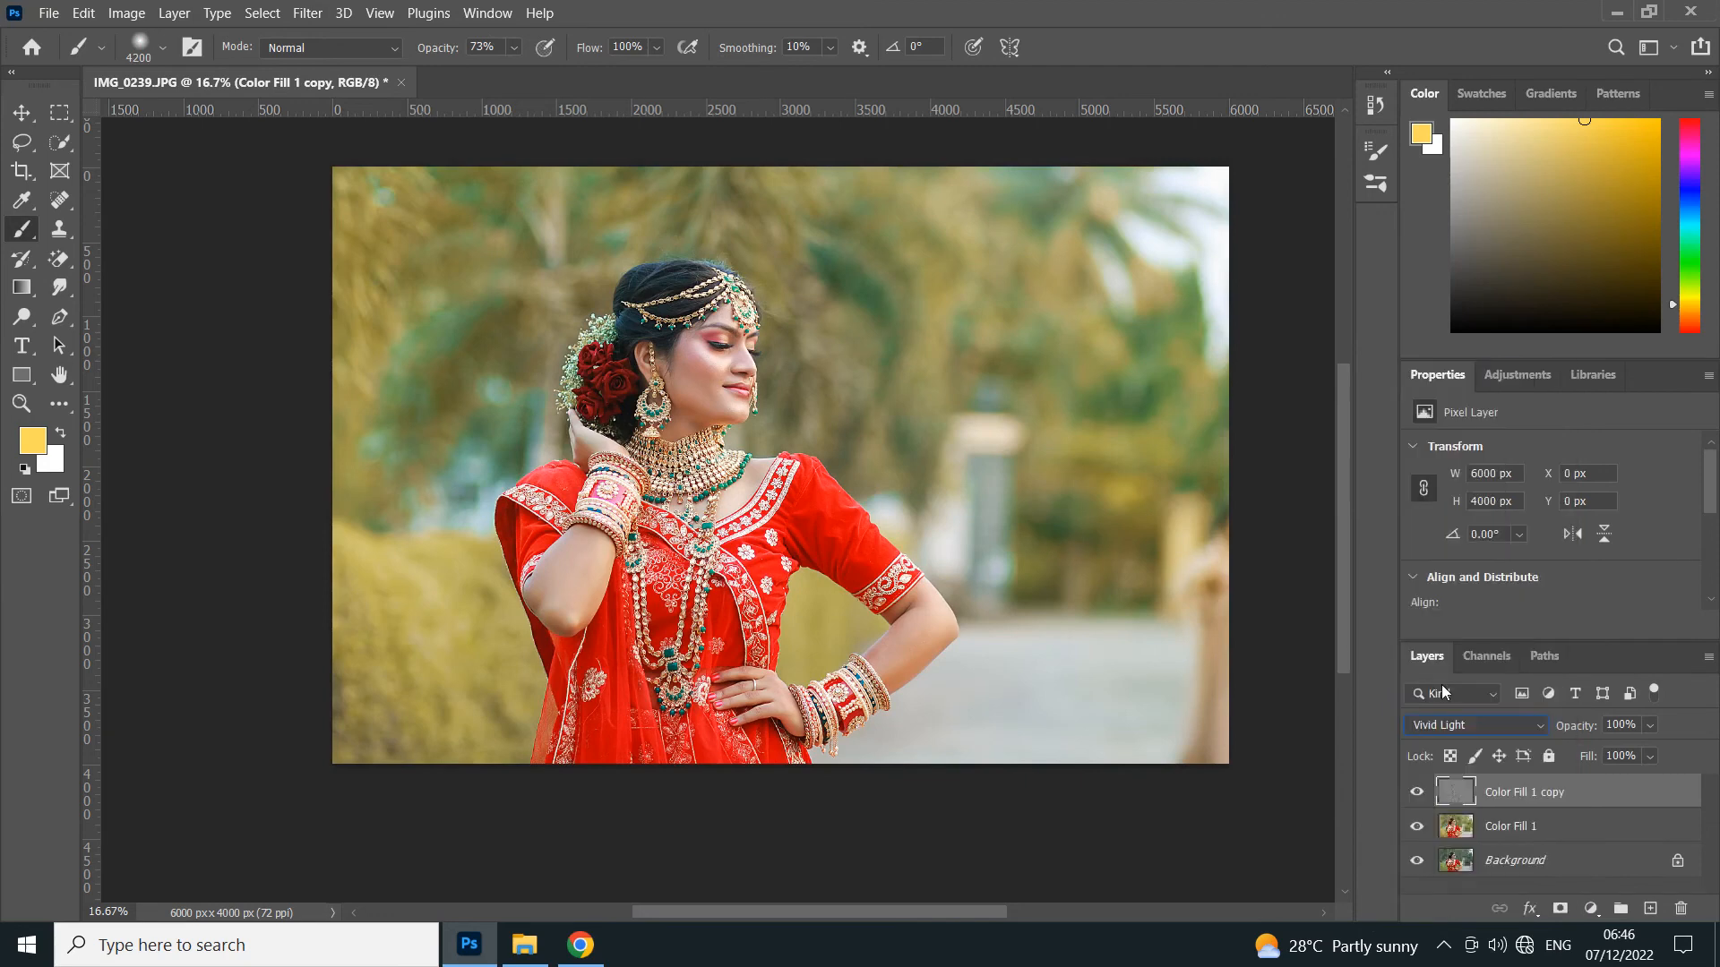
Add a black mask to the High Pass layer and paint the bride's head, body and arm white with a 2400 px soft brush.
left_click(1559, 910, "alt")
key("d")
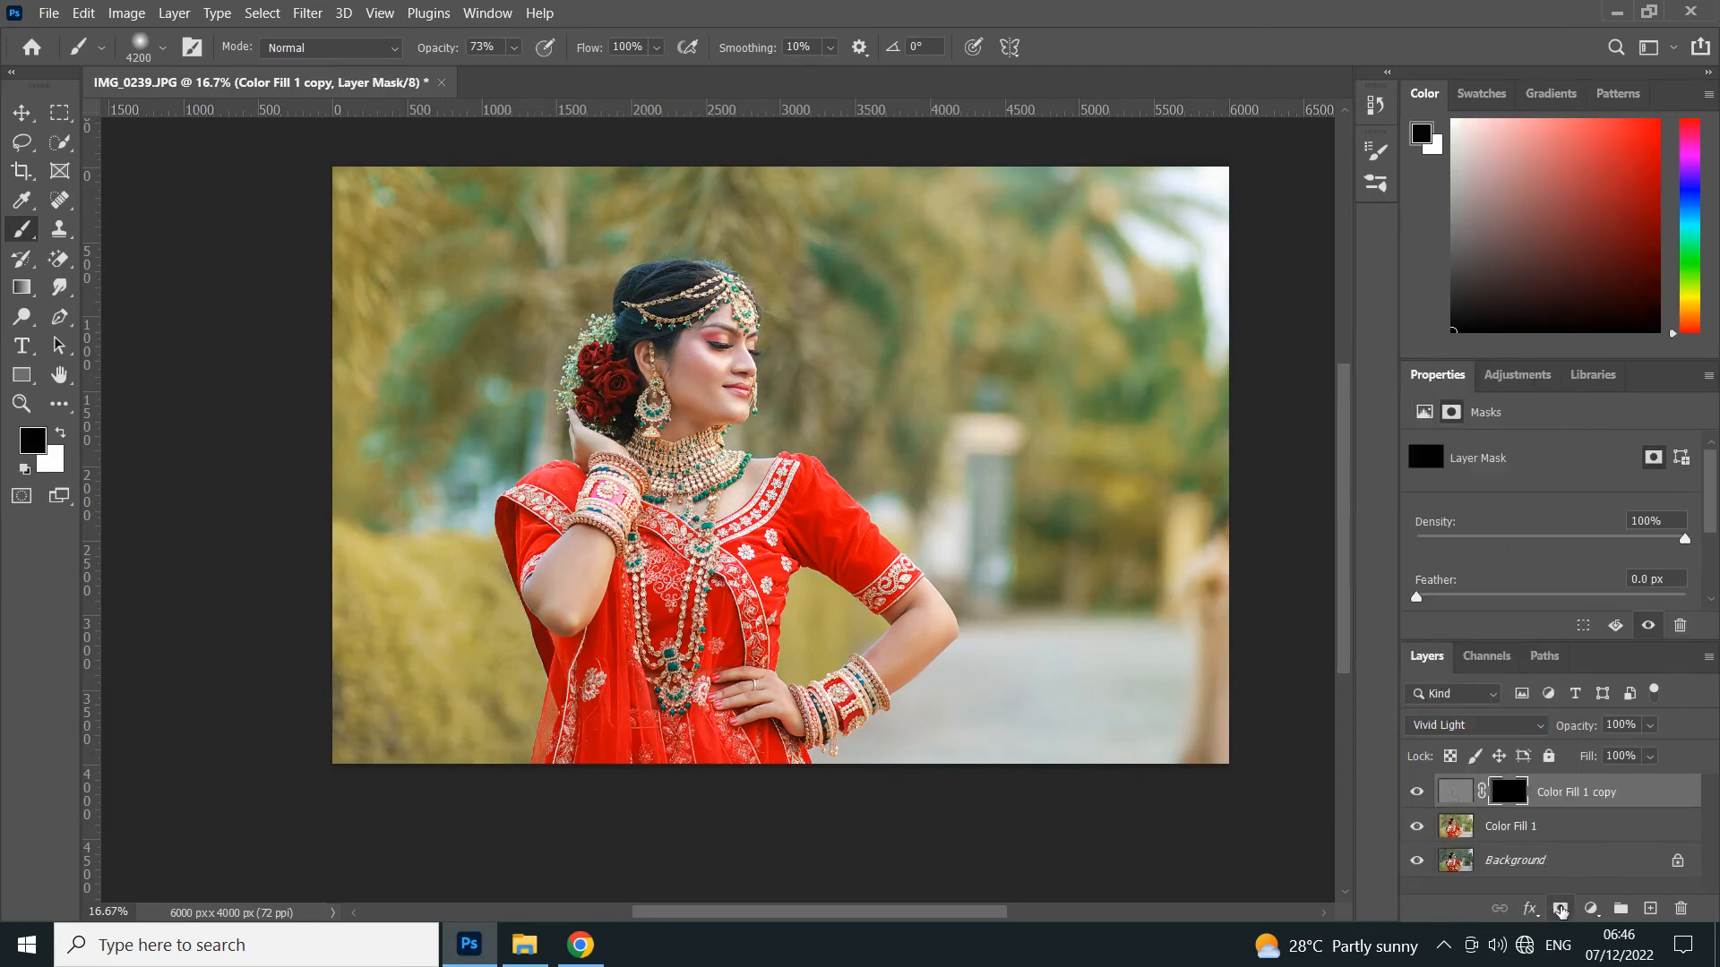
key("bracketleft")
key("bracketleft")
key("bracketleft")
key("bracketleft")
key("bracketleft")
key("bracketleft")
key("bracketleft")
key("bracketleft")
key("bracketleft")
key("bracketleft")
key("bracketleft")
key("bracketleft")
key("bracketleft")
key("x")
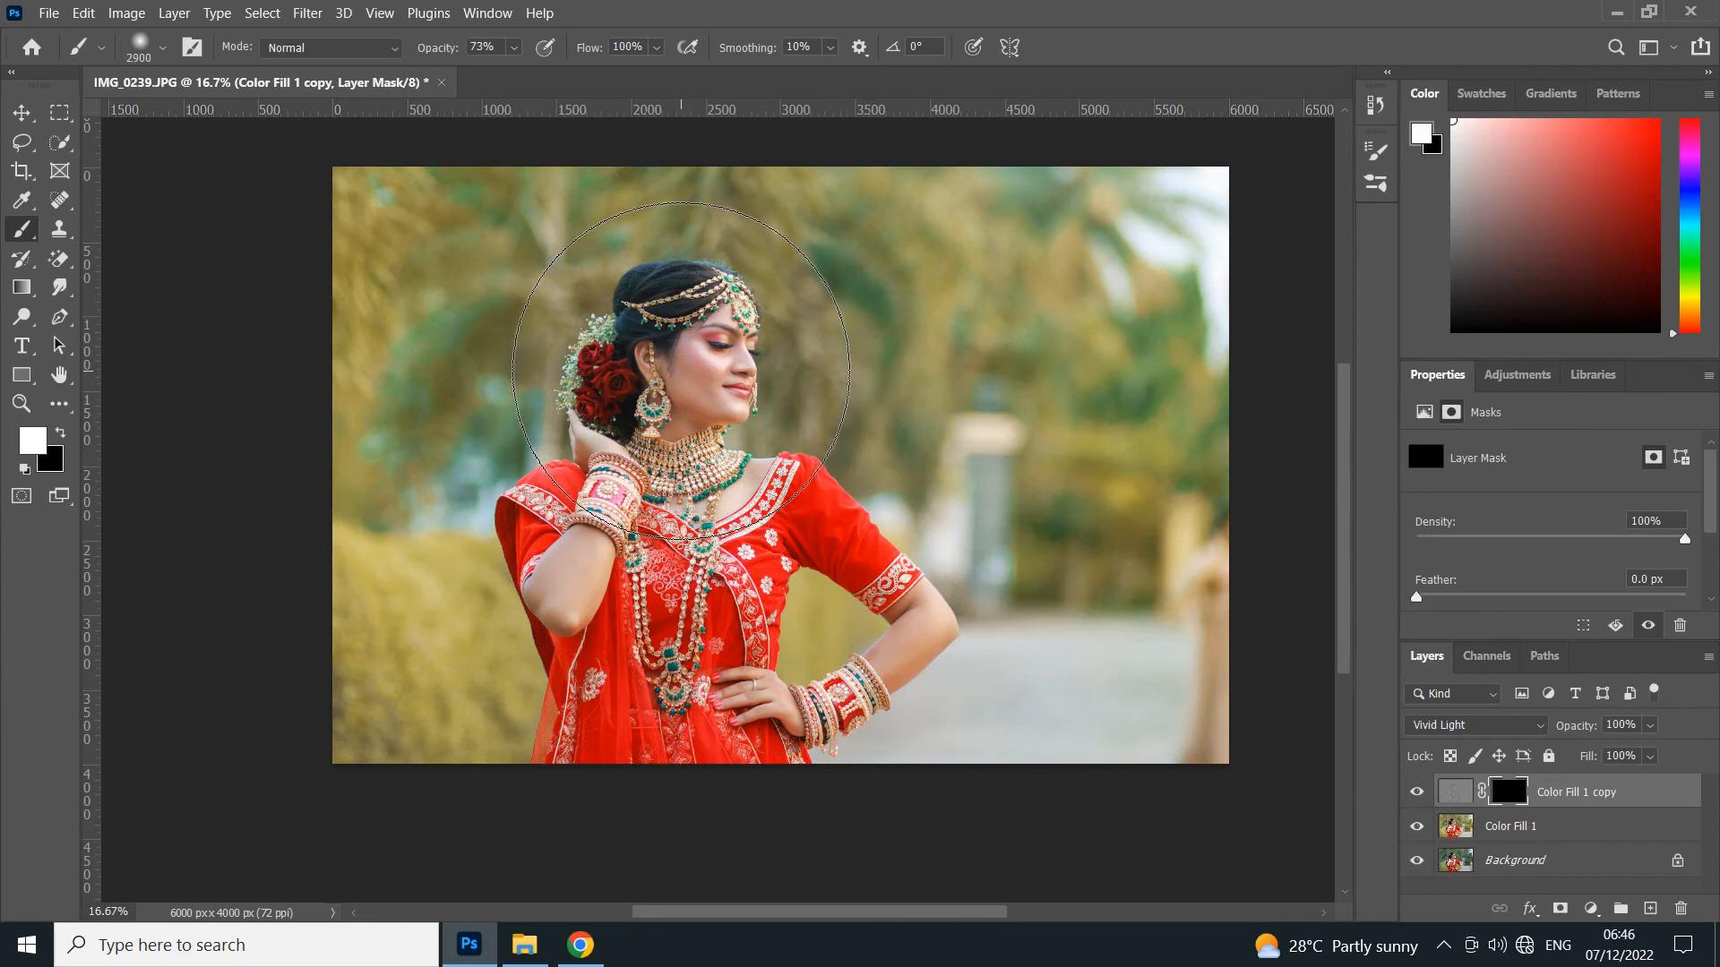
key("bracketleft")
key("bracketleft")
key("bracketleft")
key("bracketleft")
key("bracketleft")
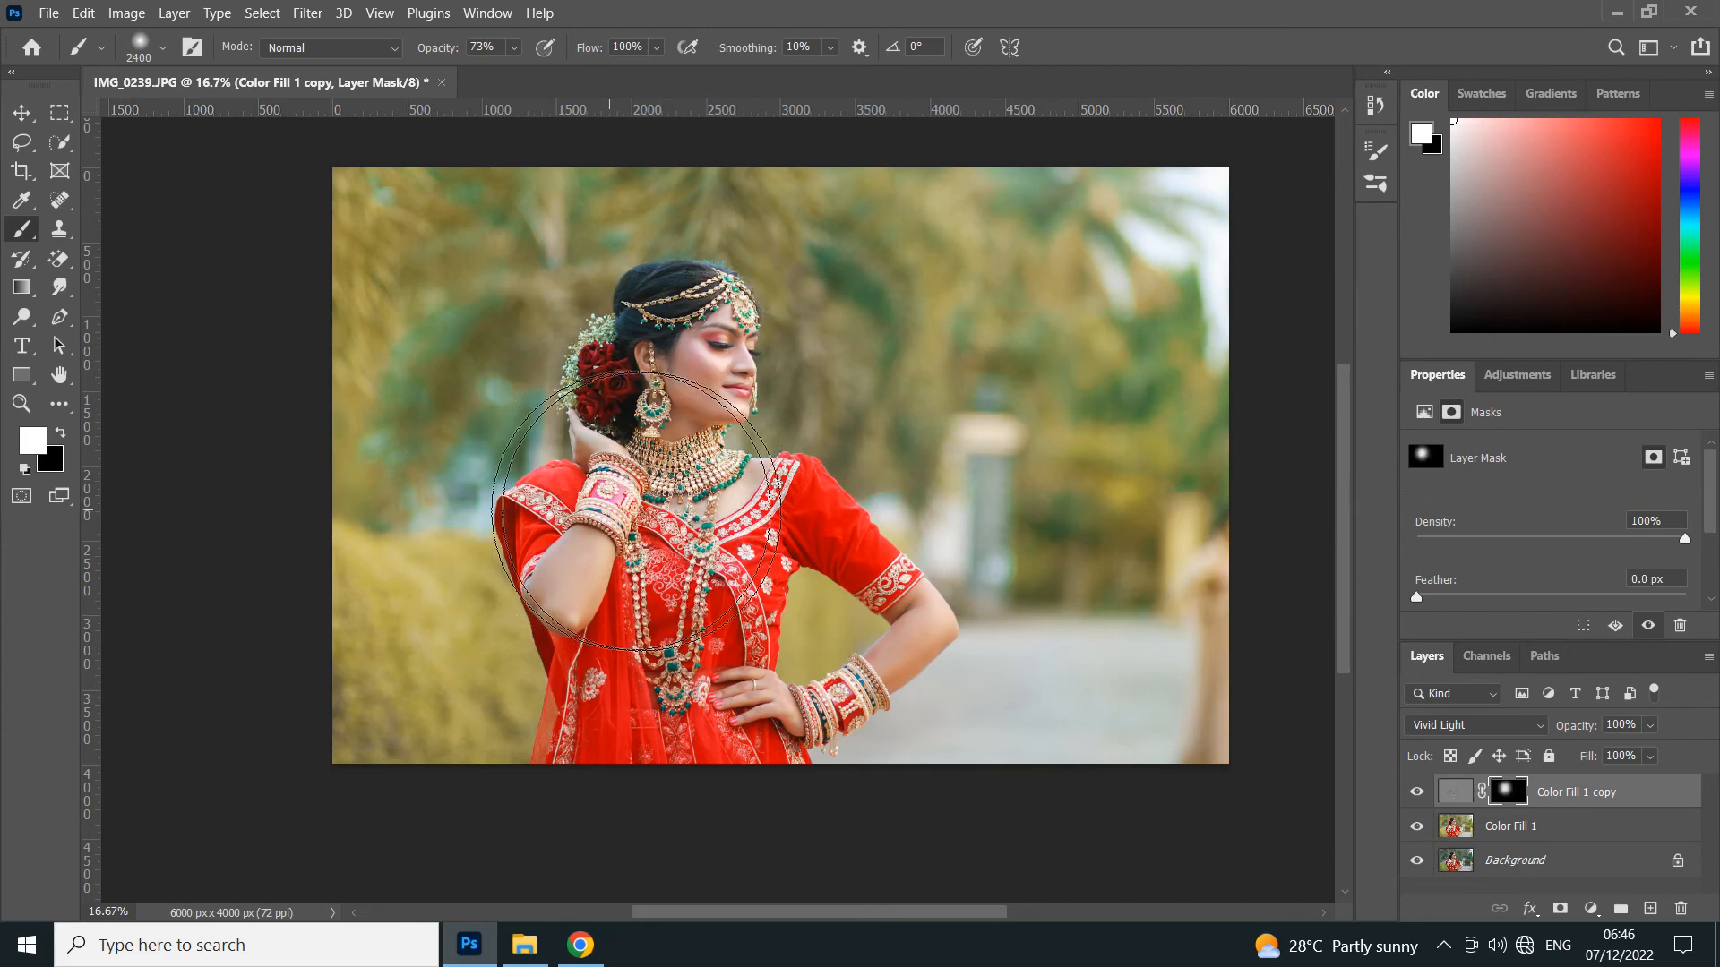
mouse_move(746, 526)
left_mouse_down()
mouse_move(582, 570)
mouse_move(599, 700)
mouse_move(753, 699)
mouse_move(844, 677)
mouse_move(860, 652)
mouse_move(785, 529)
mouse_move(784, 652)
mouse_move(654, 720)
left_mouse_up()
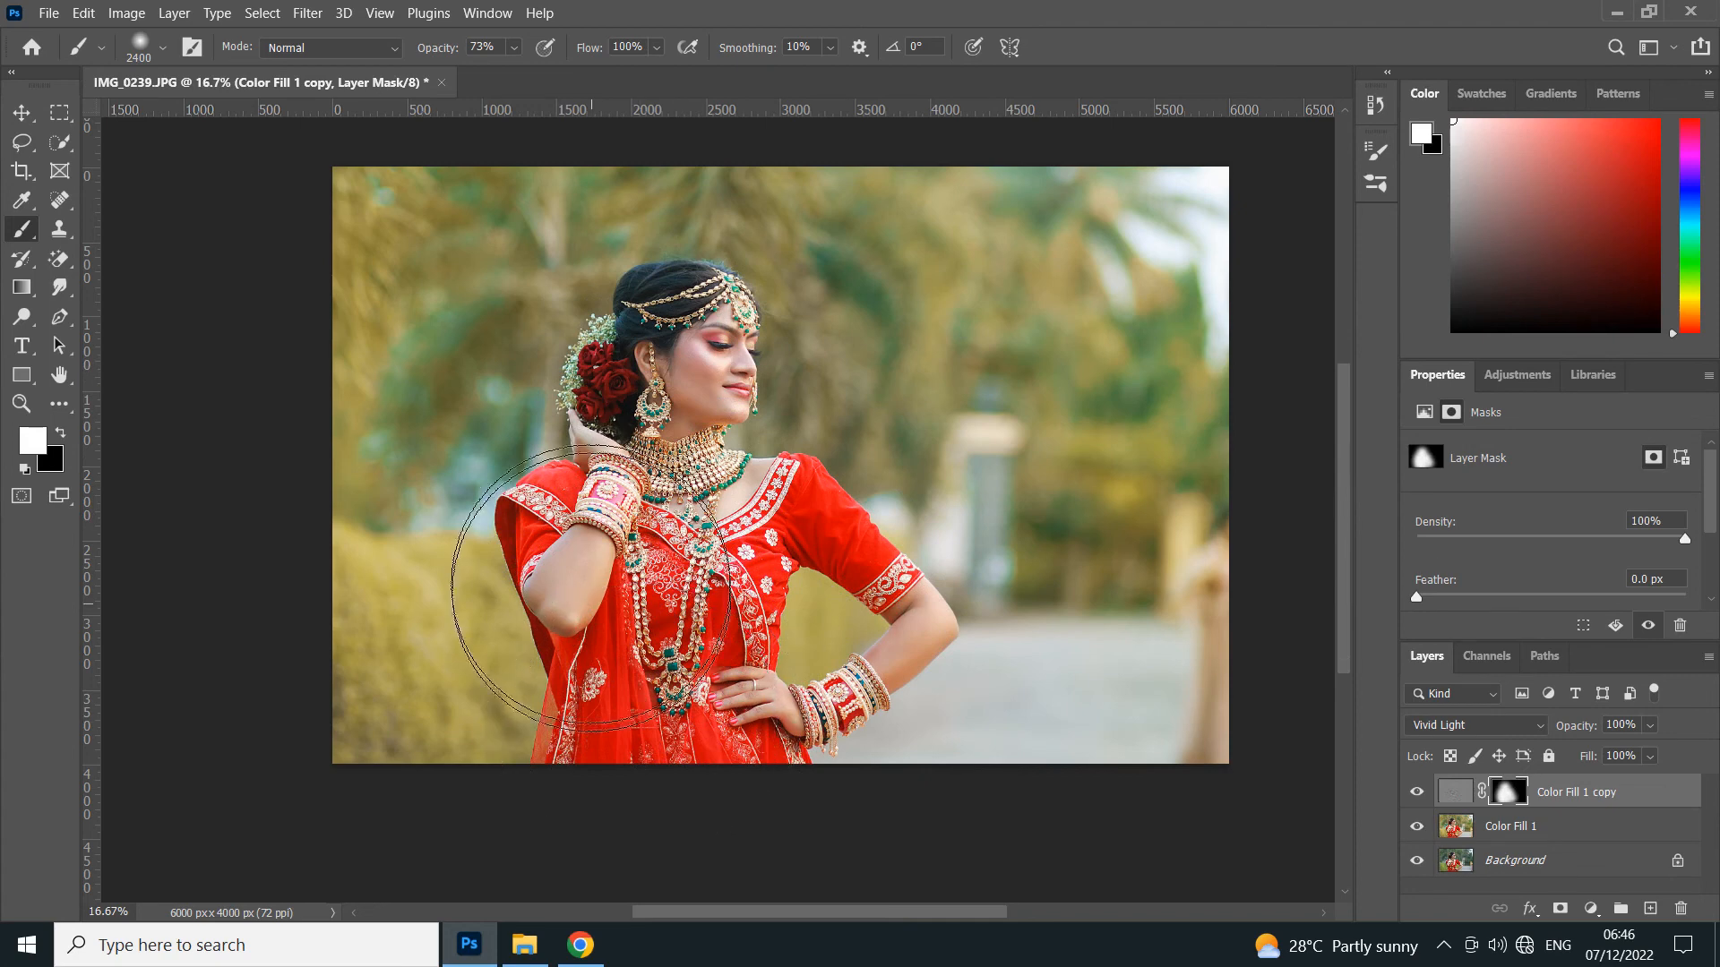
mouse_move(817, 664)
left_mouse_down()
mouse_move(860, 652)
mouse_move(1023, 773)
mouse_move(893, 540)
left_mouse_up()
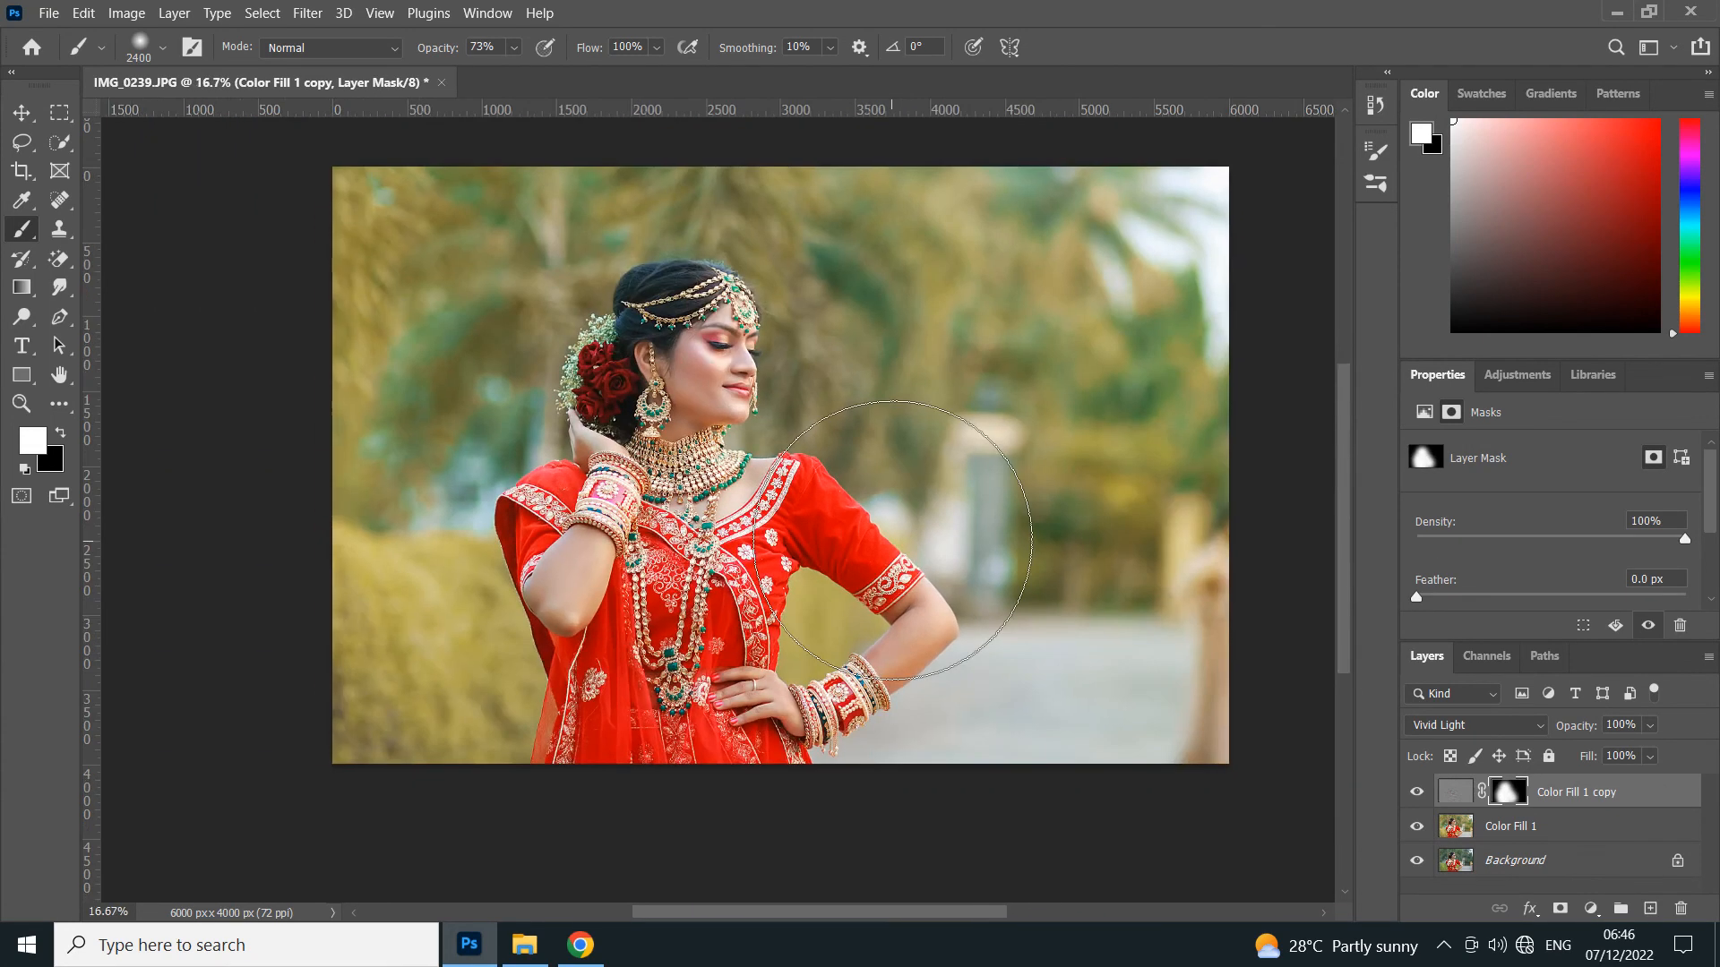
Set the High Pass sharpening layer's opacity to 67%.
left_click_drag(1650, 726, 1688, 752)
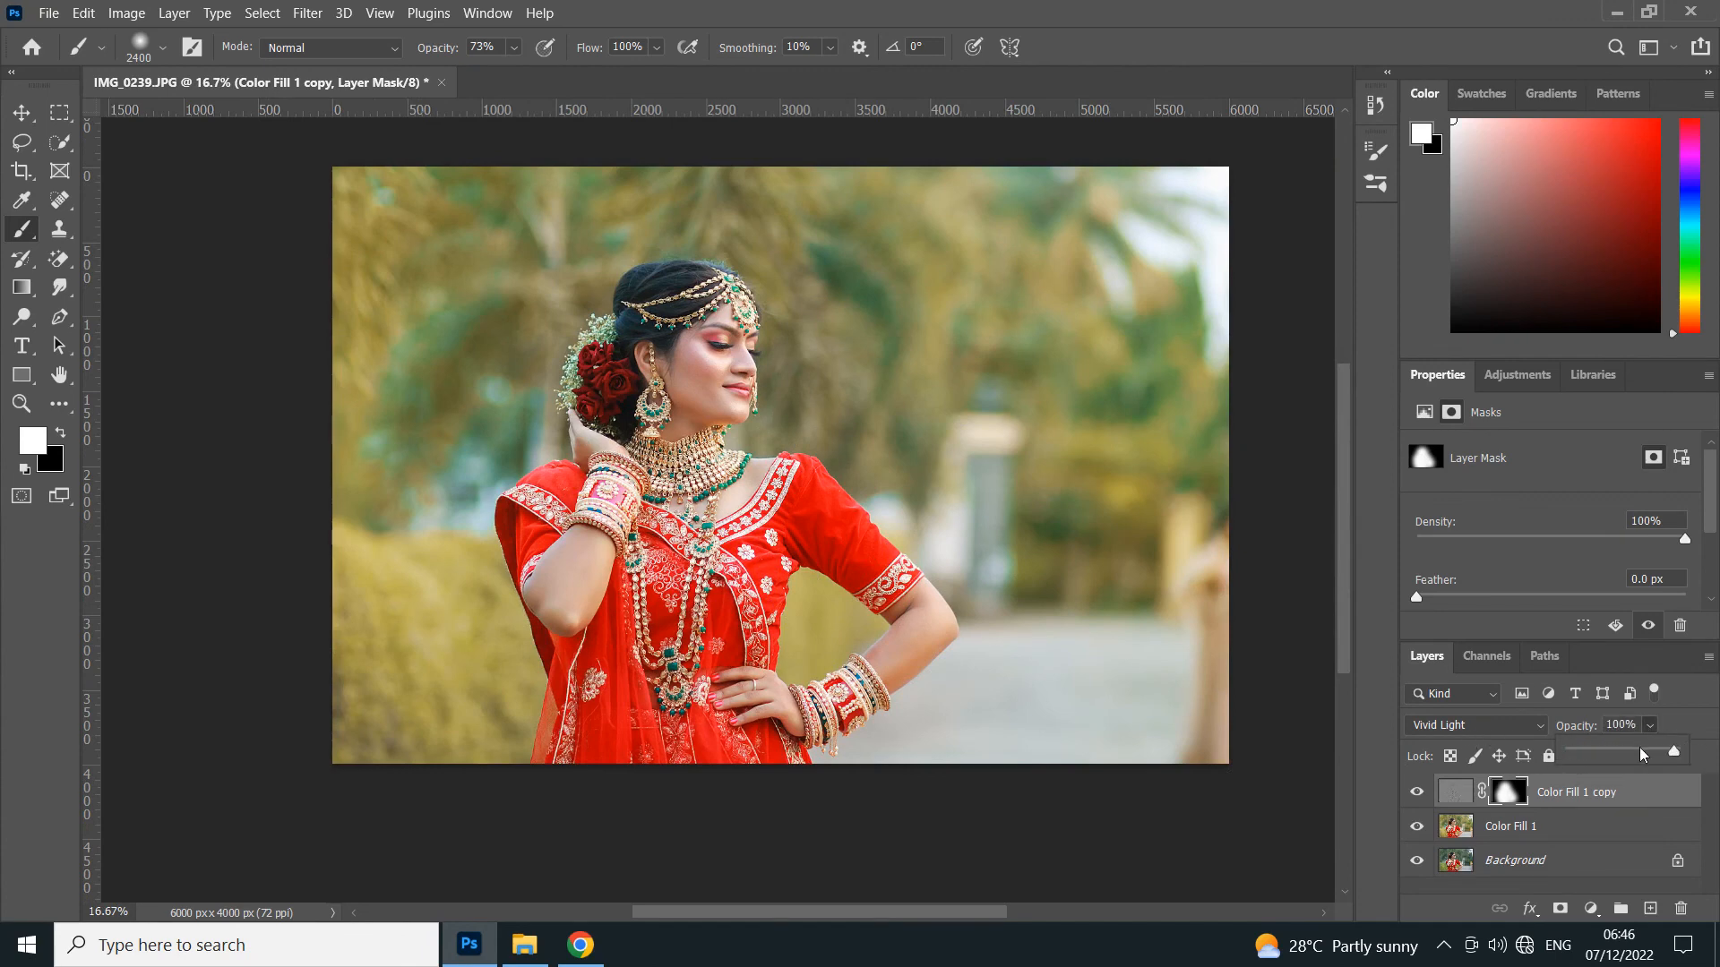
left_click_drag(1629, 756, 1621, 754)
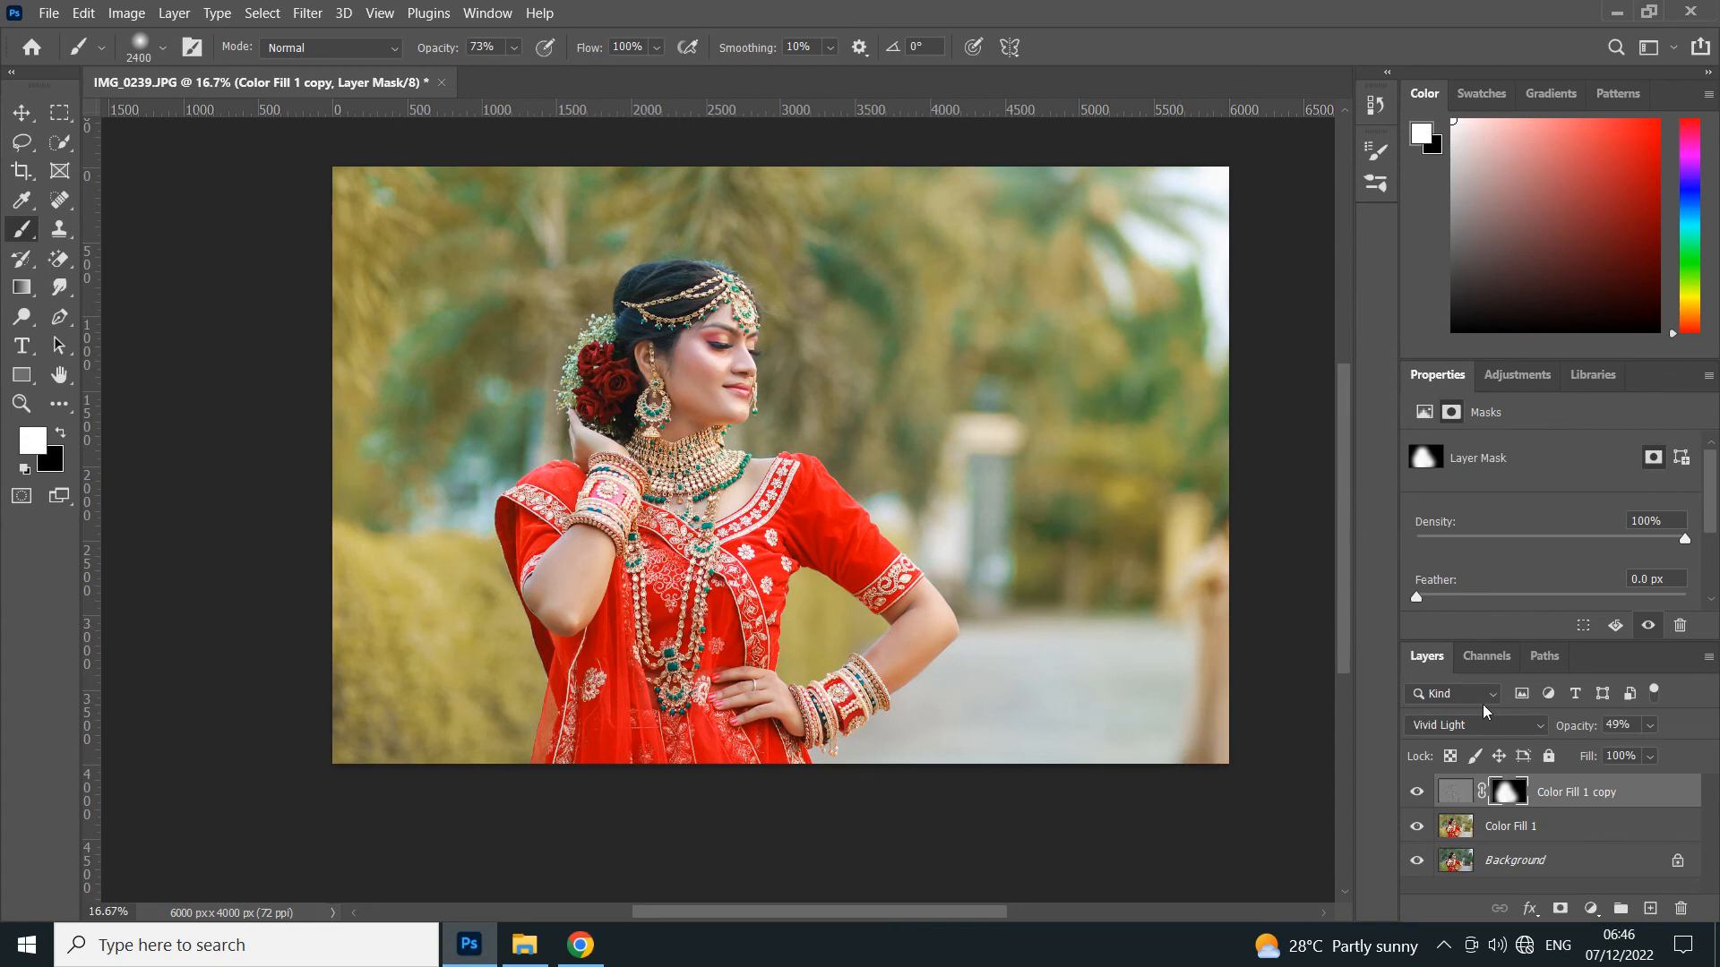
left_click(1650, 727)
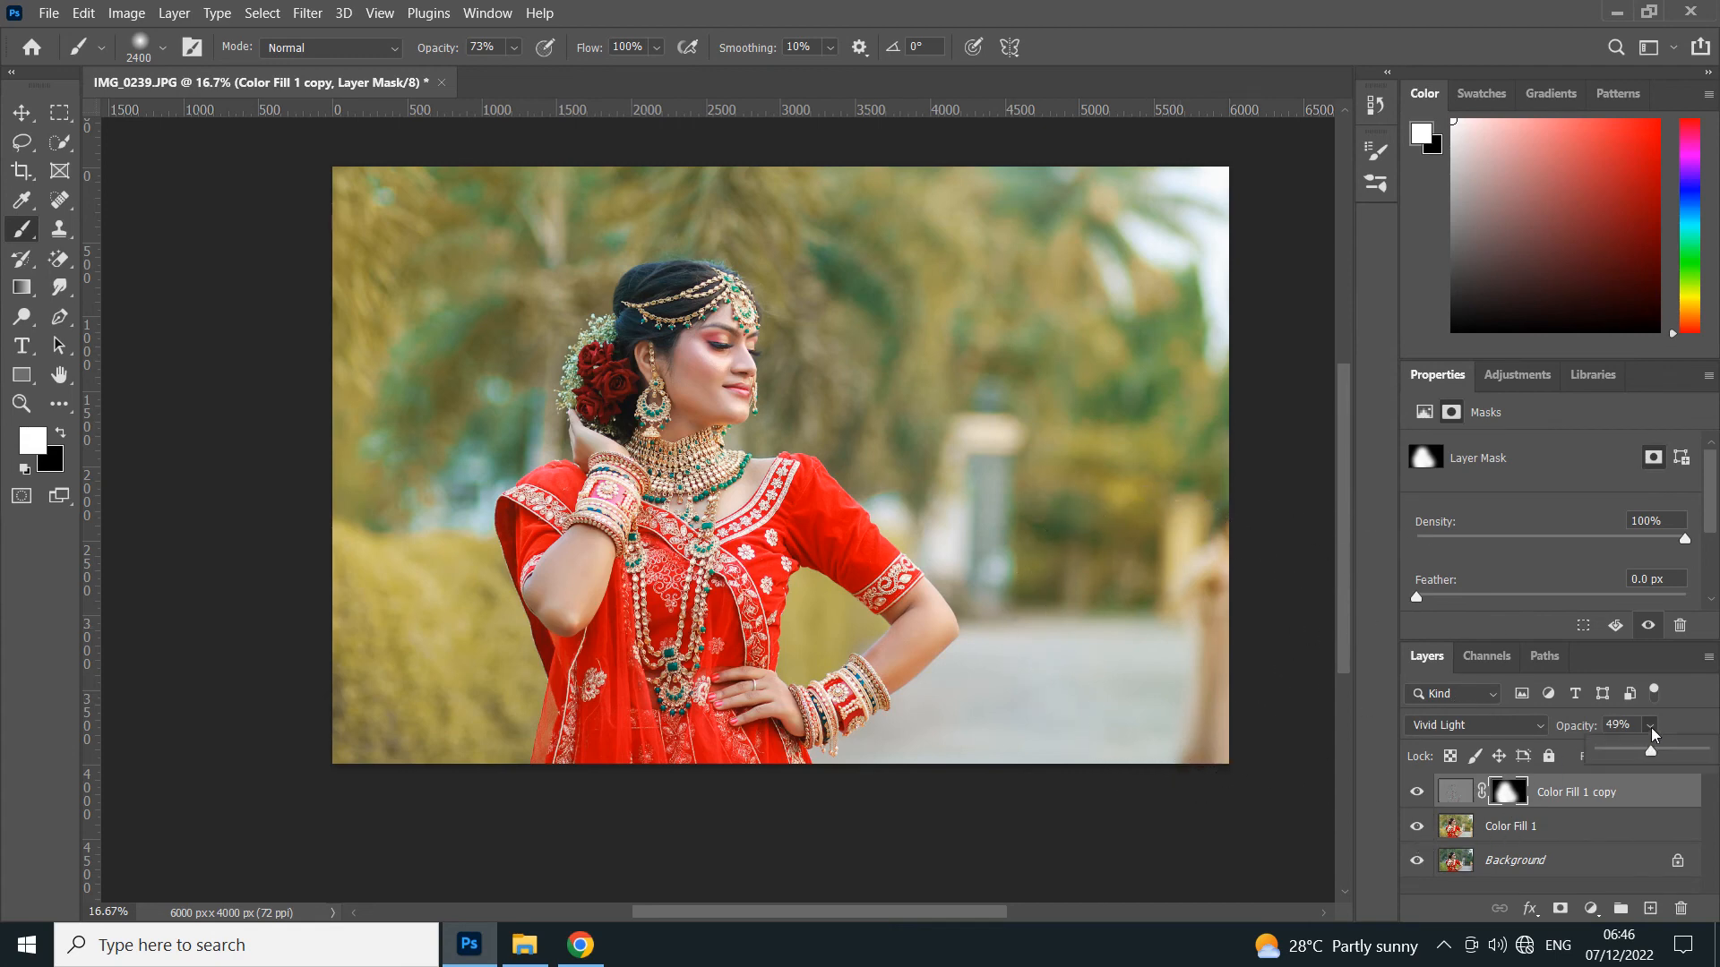
left_click_drag(1652, 752, 1658, 753)
left_click_drag(1667, 755, 1671, 757)
Compare the photo with and without the sharpening and color-grading layers, both in full and close up on the bride's face.
left_click(1416, 792)
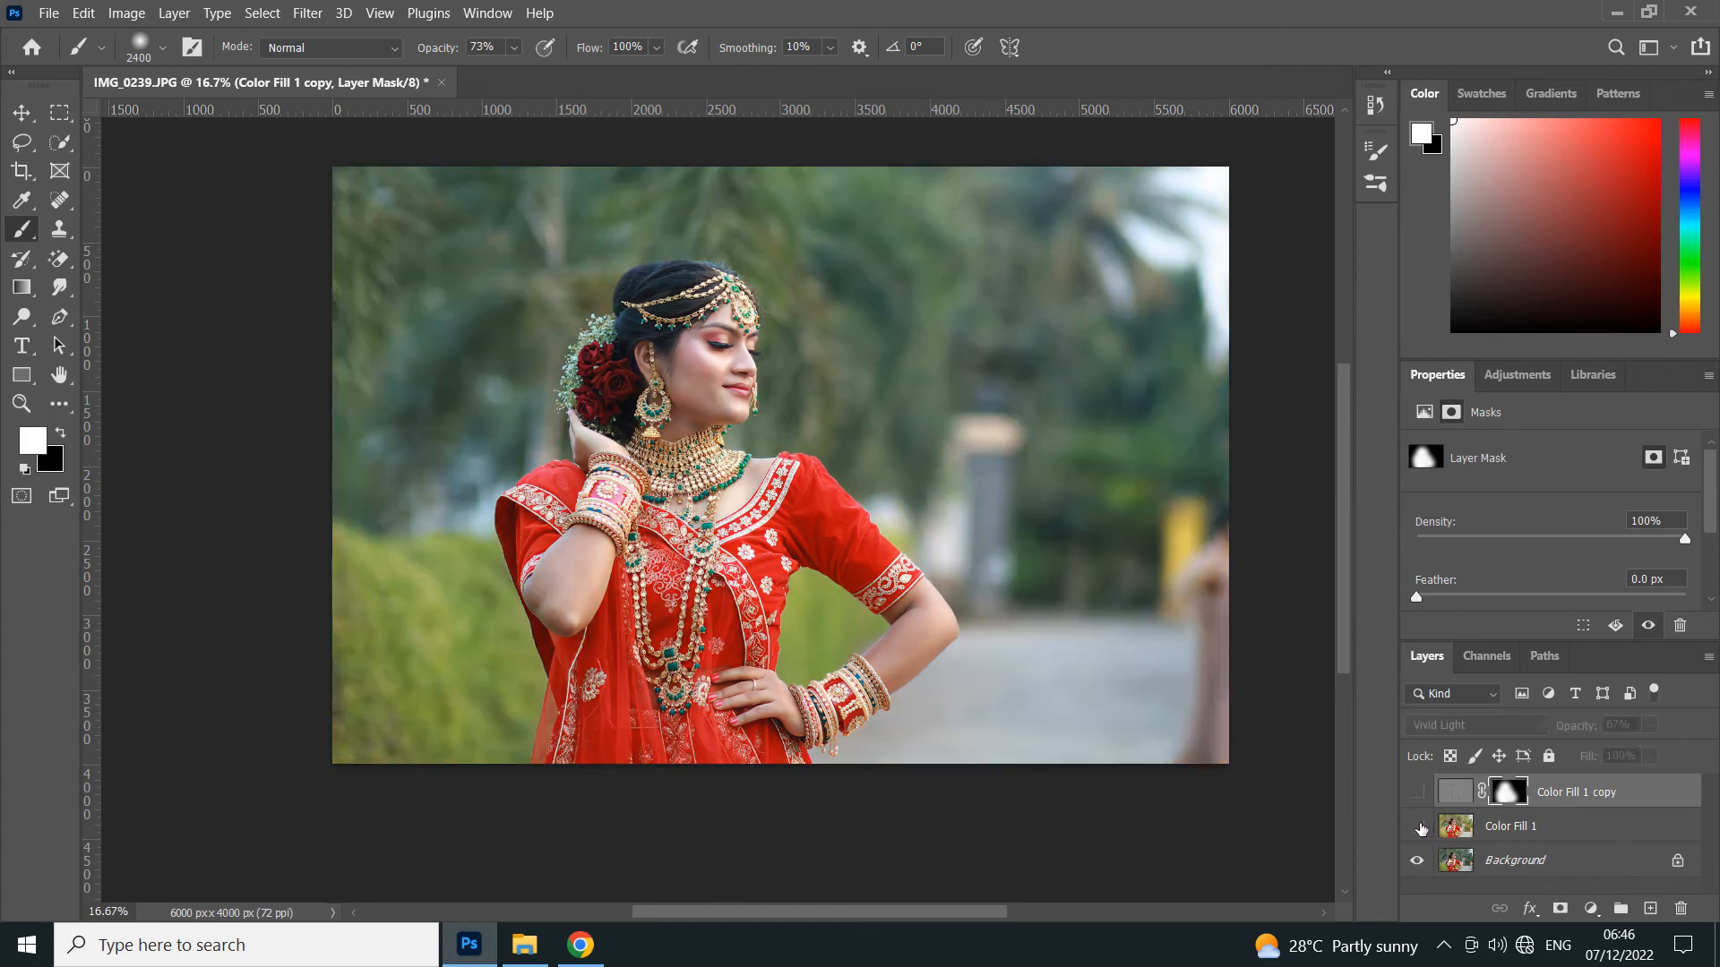
left_click(1416, 792)
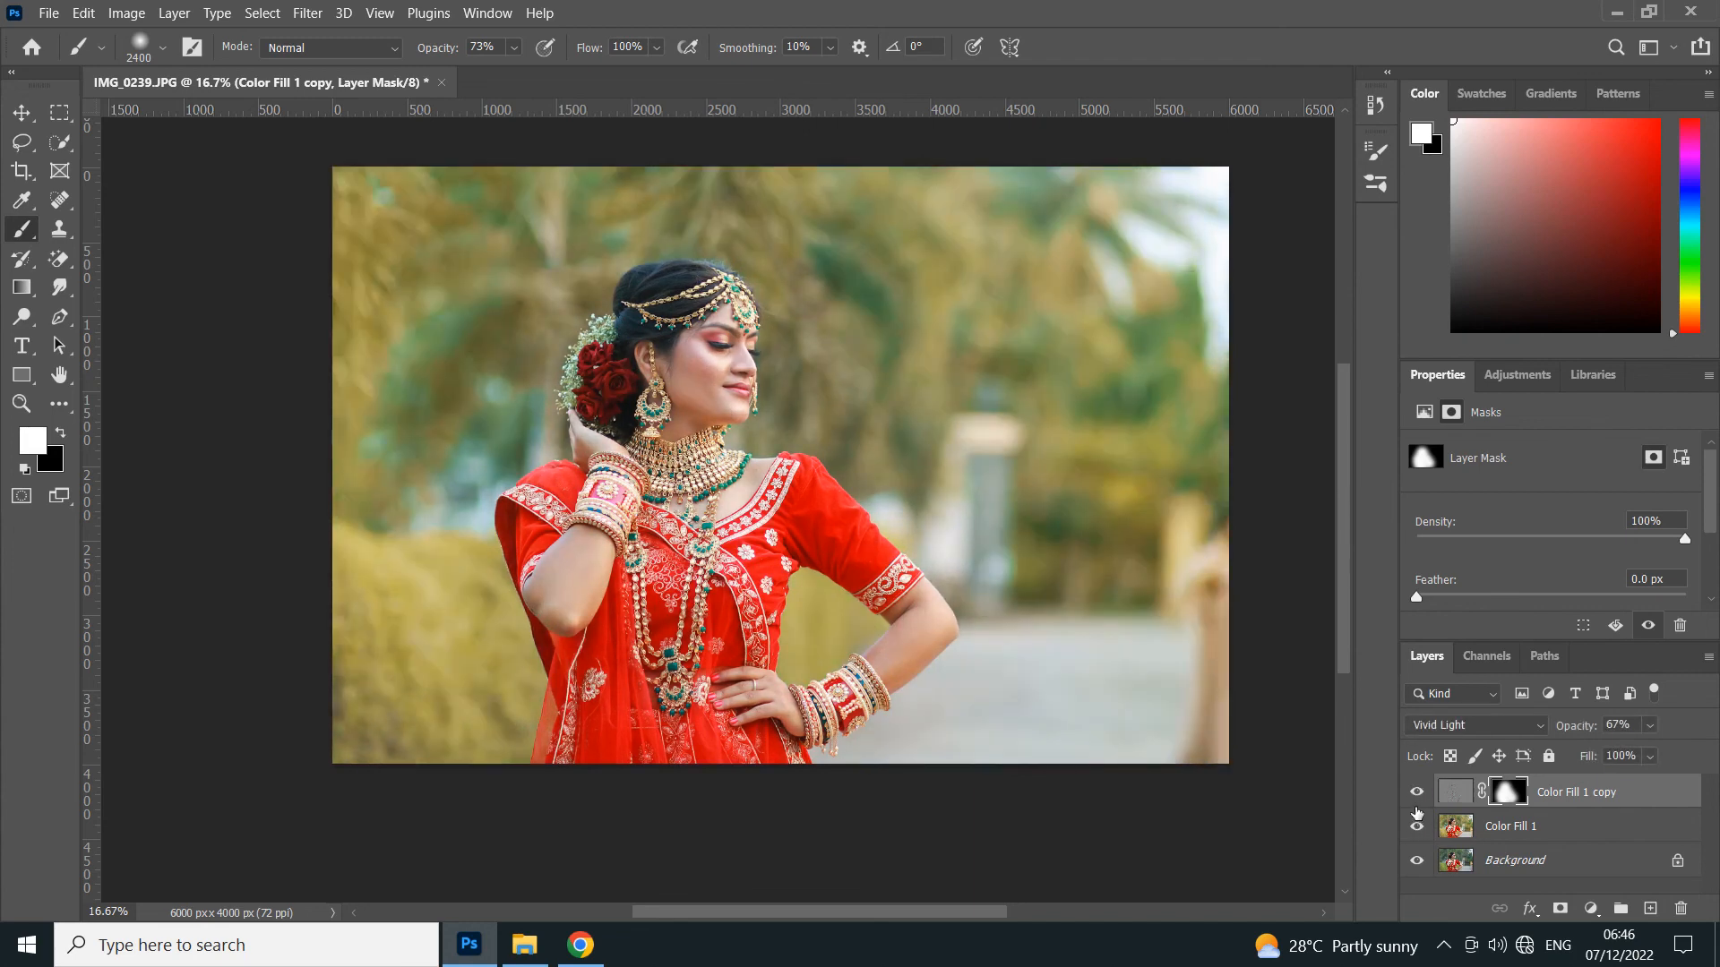
key("ctrl+plus")
key("ctrl+plus")
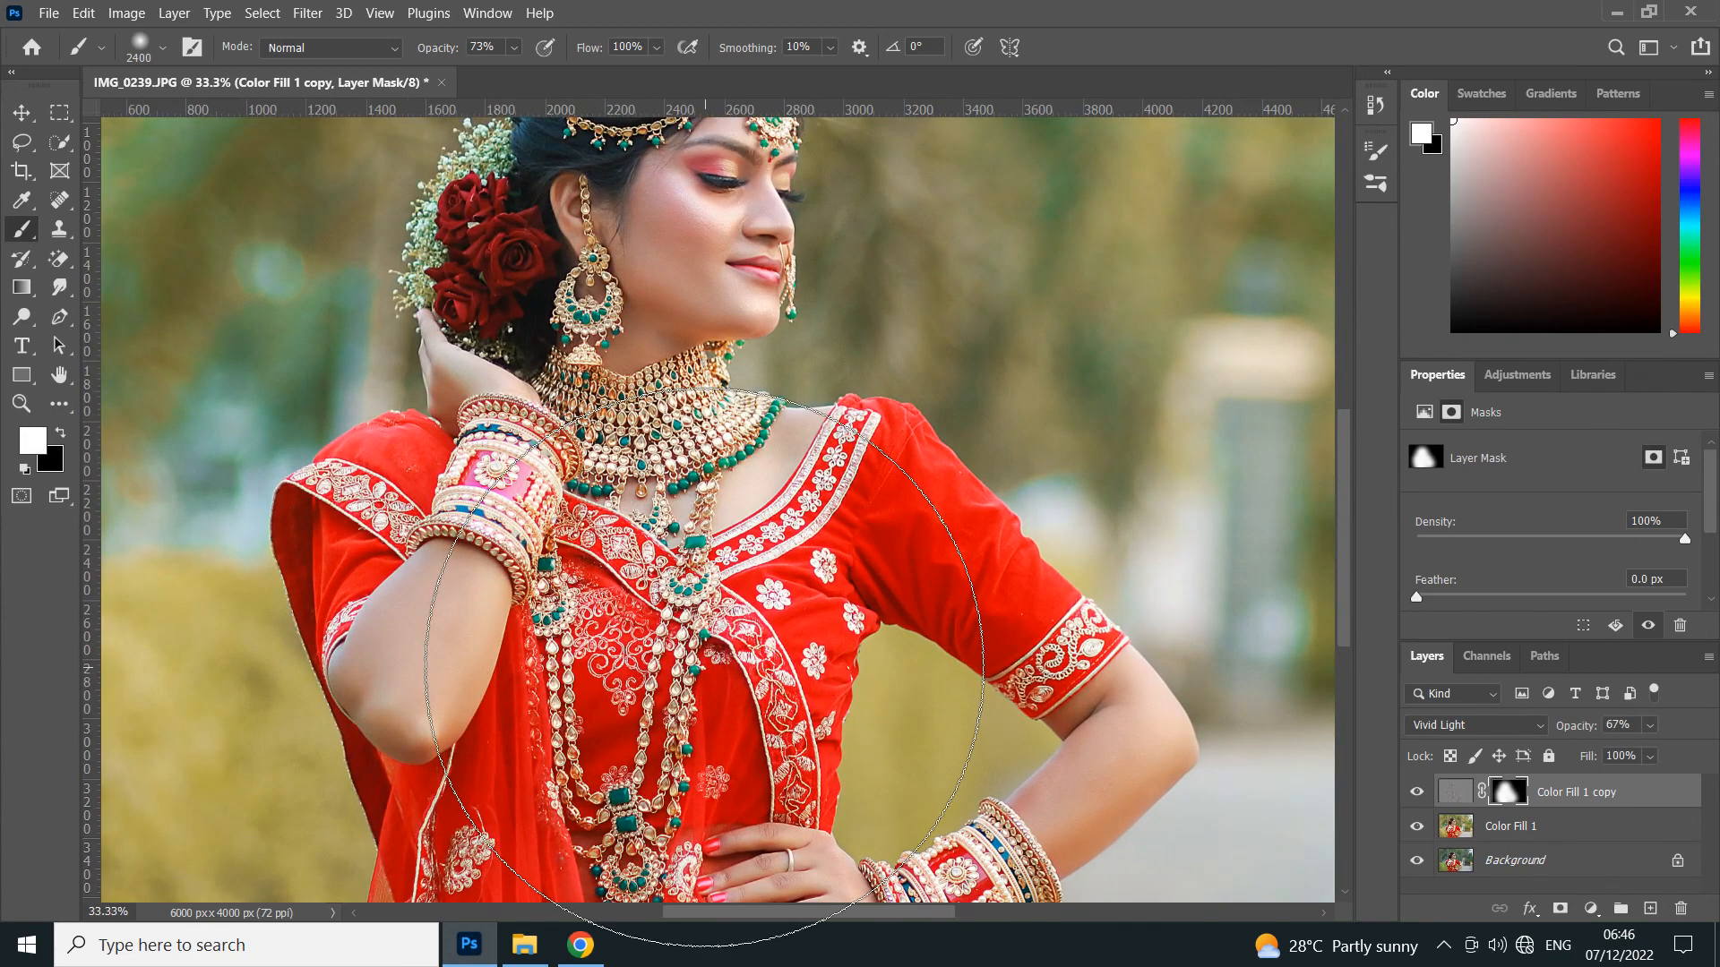
scroll(704, 668, "up", 5)
left_click(1415, 792)
left_click(1416, 793)
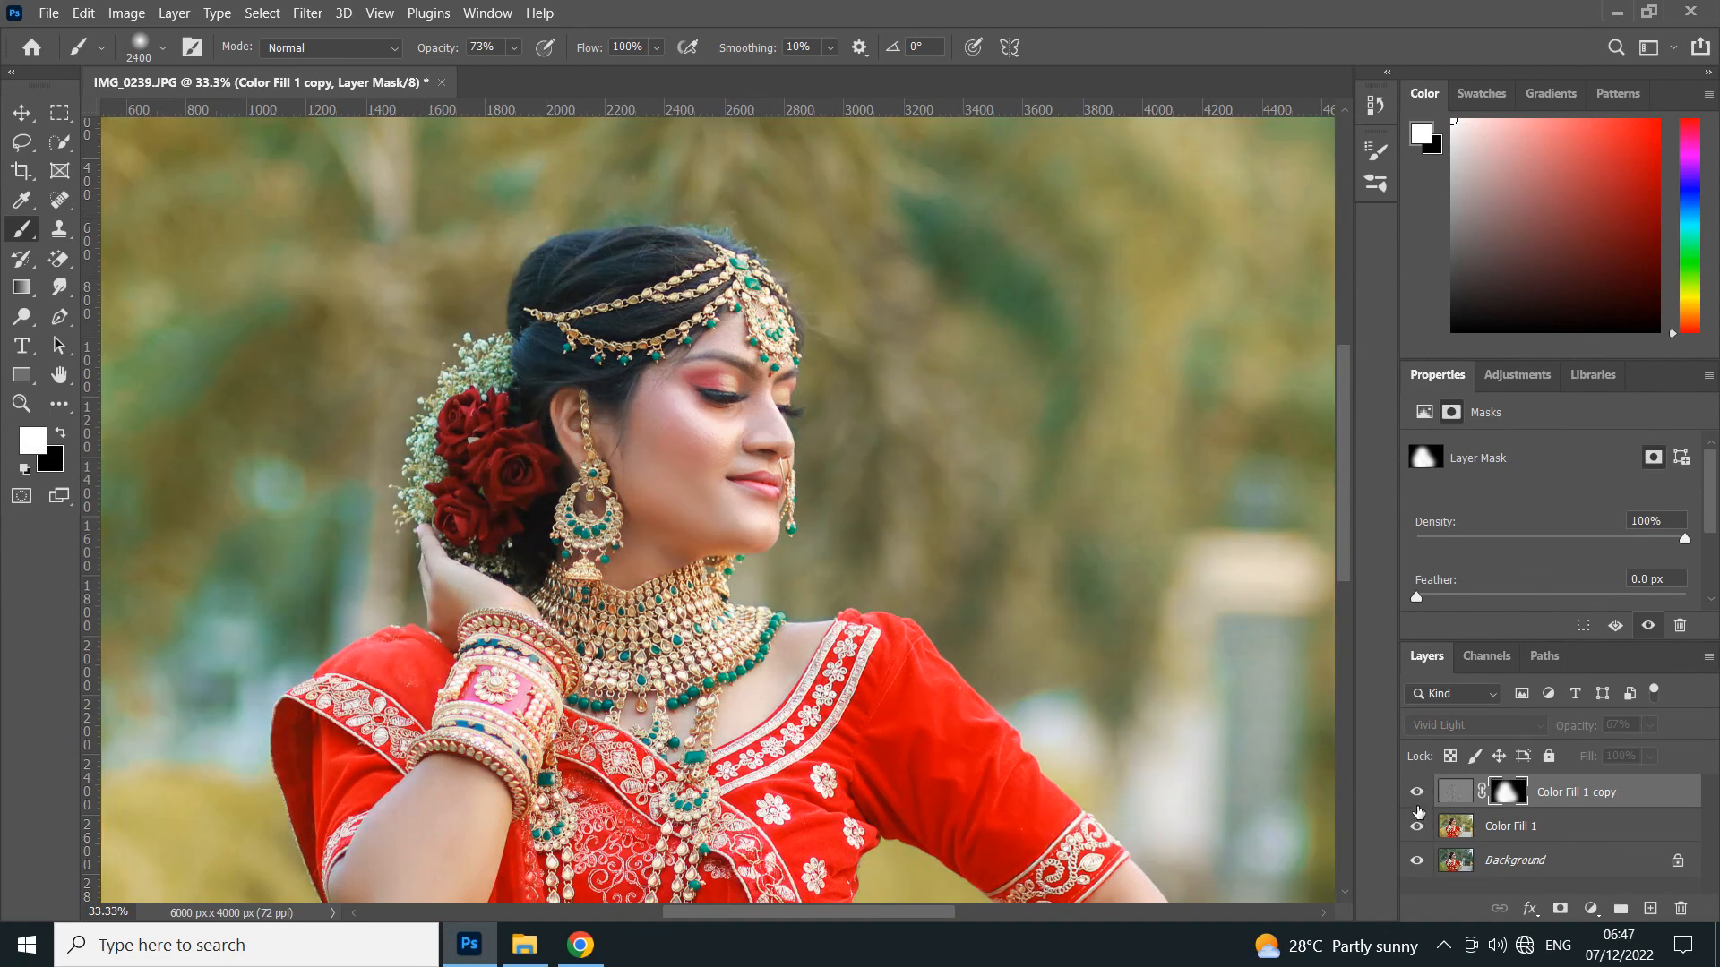
key("ctrl+minus")
key("ctrl+minus")
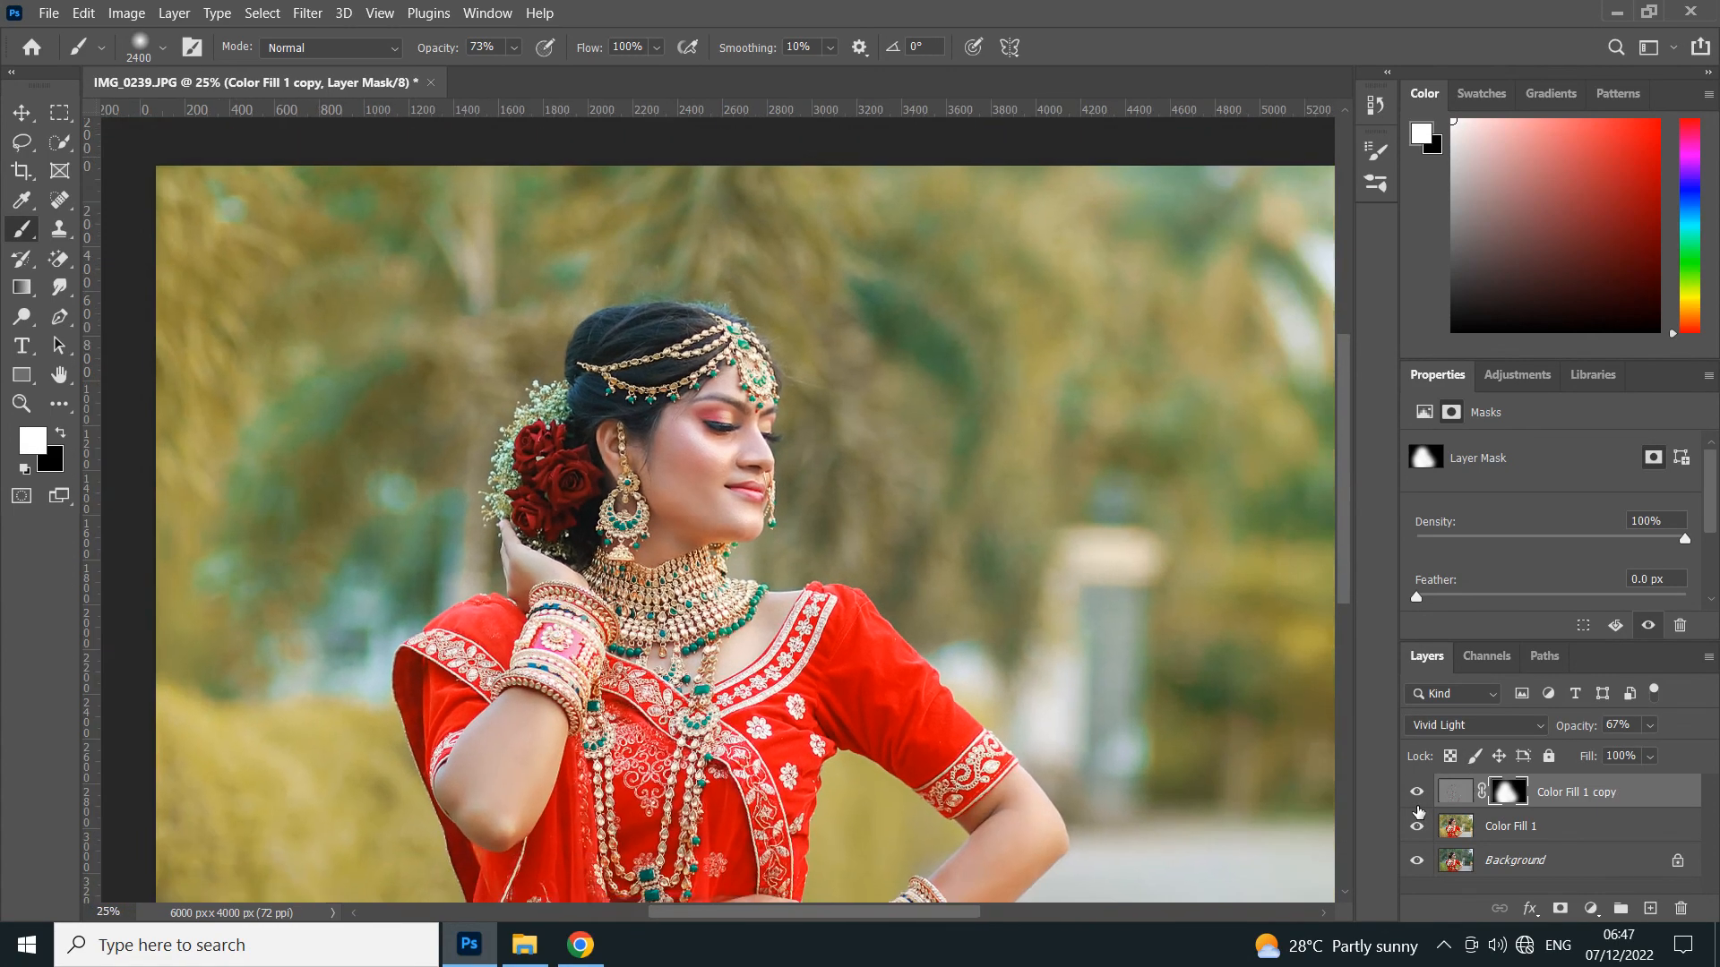
scroll(609, 829, "down", 2)
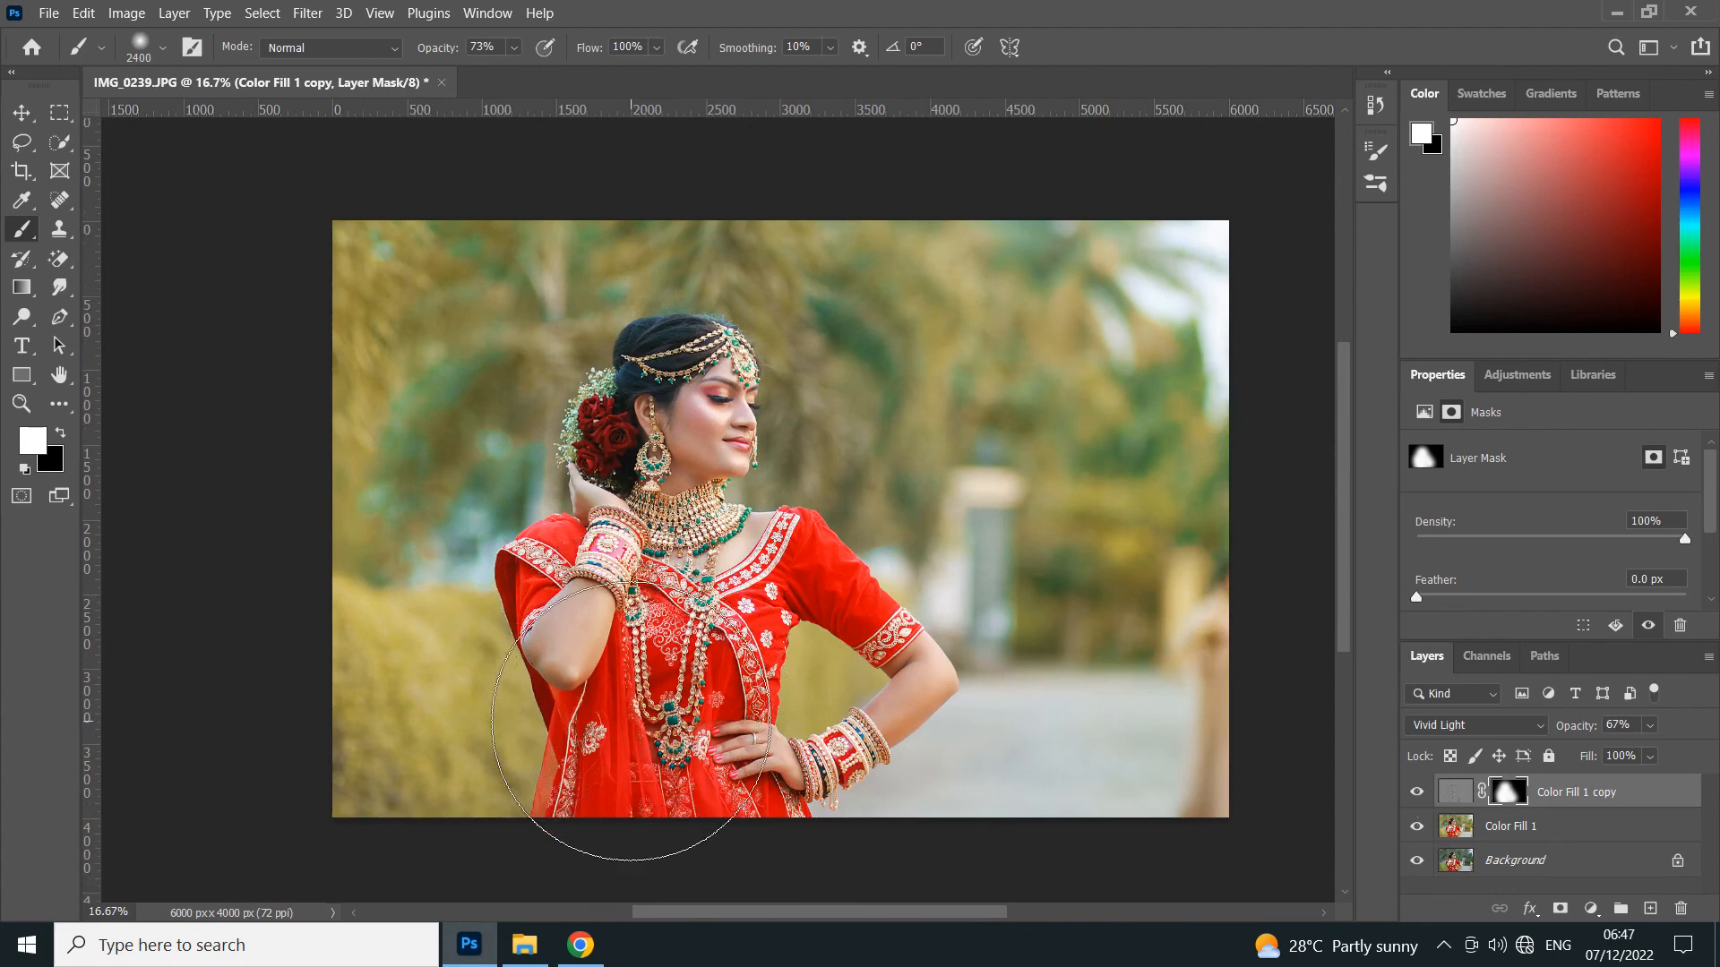